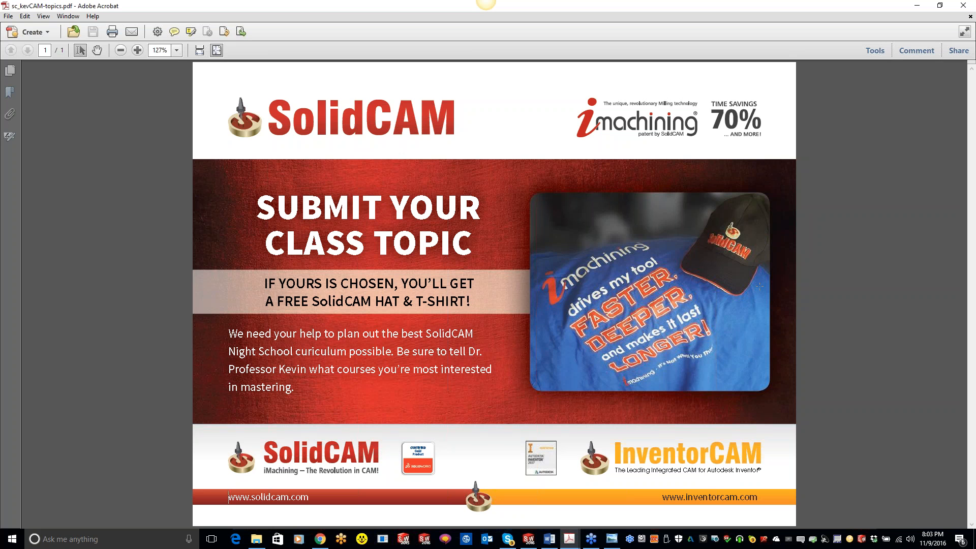
Switch to Chrome and review the recent video uploads on the SolidCAM University YouTube channel
{"action": "left_click", "coordinate": [320, 539]}
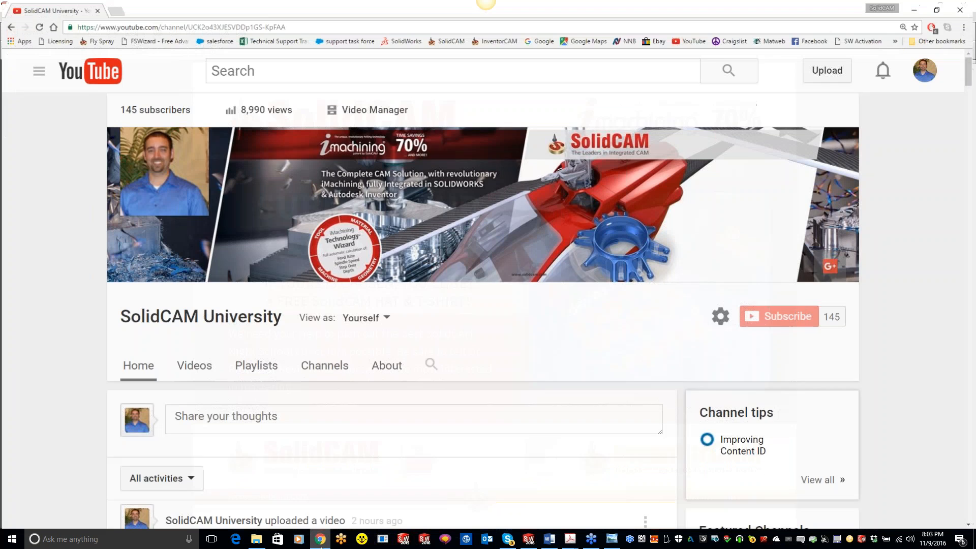
{"action": "scroll", "coordinate": [458, 395], "scroll_direction": "down", "scroll_amount": 3}
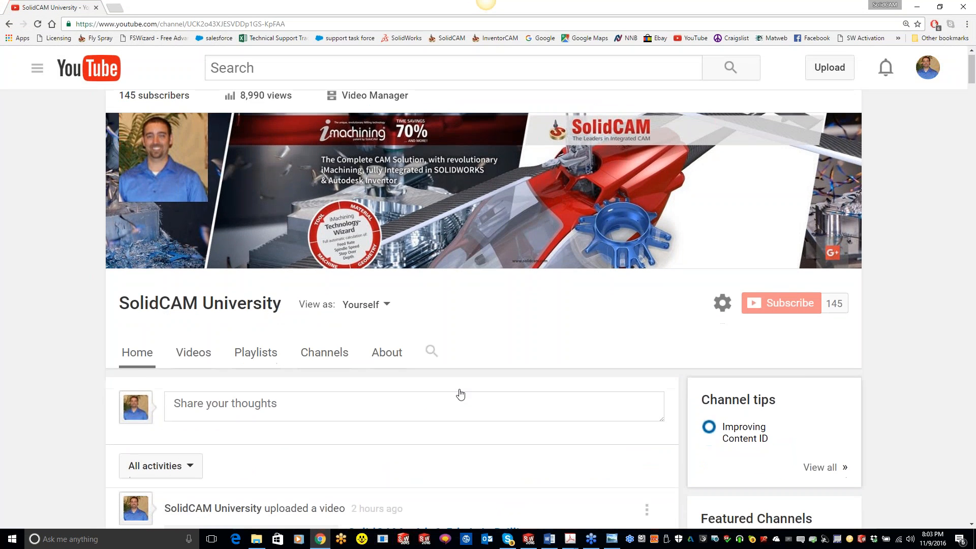
{"action": "scroll", "coordinate": [296, 316], "scroll_direction": "down", "scroll_amount": 2}
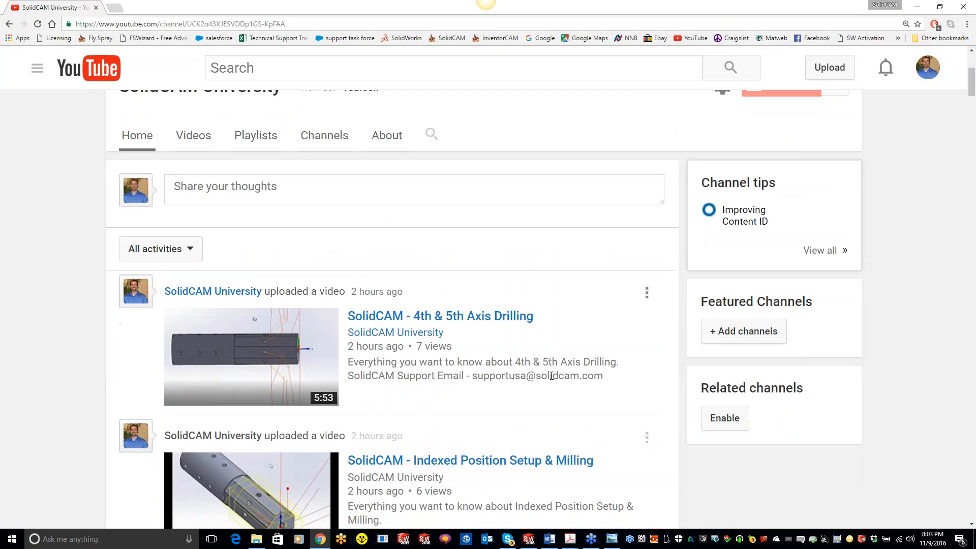
{"action": "scroll", "coordinate": [294, 305], "scroll_direction": "down", "scroll_amount": 1}
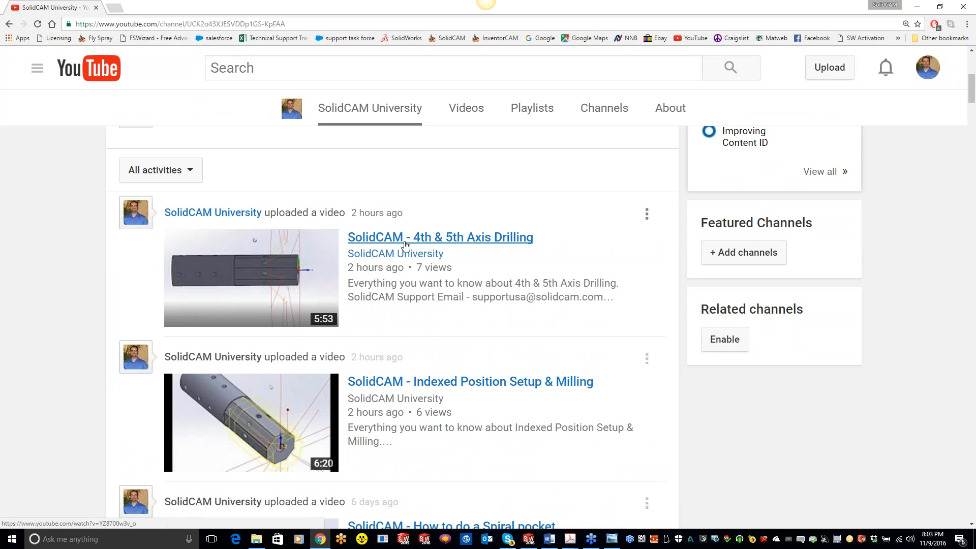
{"action": "scroll", "coordinate": [509, 384], "scroll_direction": "down", "scroll_amount": 1}
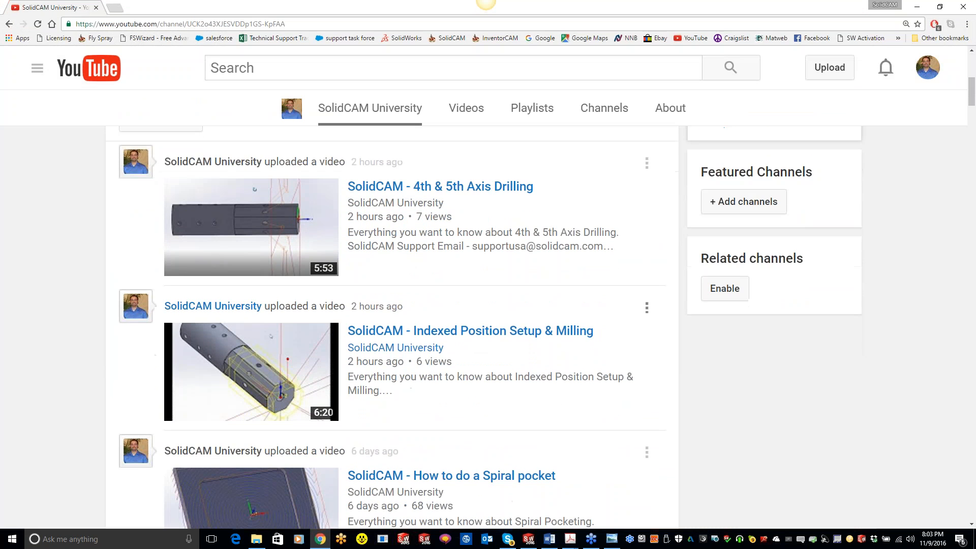
{"action": "mouse_move", "coordinate": [376, 349]}
{"action": "scroll", "coordinate": [531, 361], "scroll_direction": "down", "scroll_amount": 1}
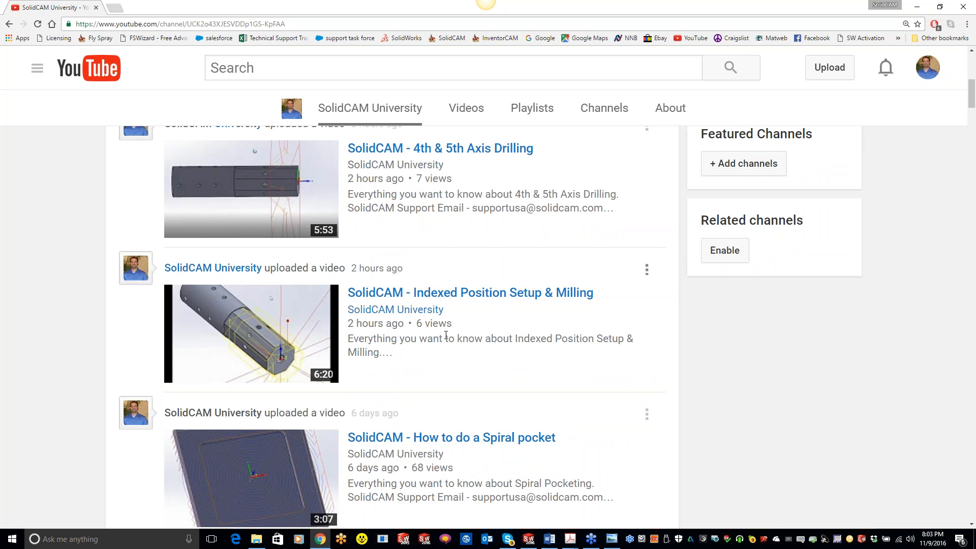
{"action": "scroll", "coordinate": [537, 388], "scroll_direction": "down", "scroll_amount": 3}
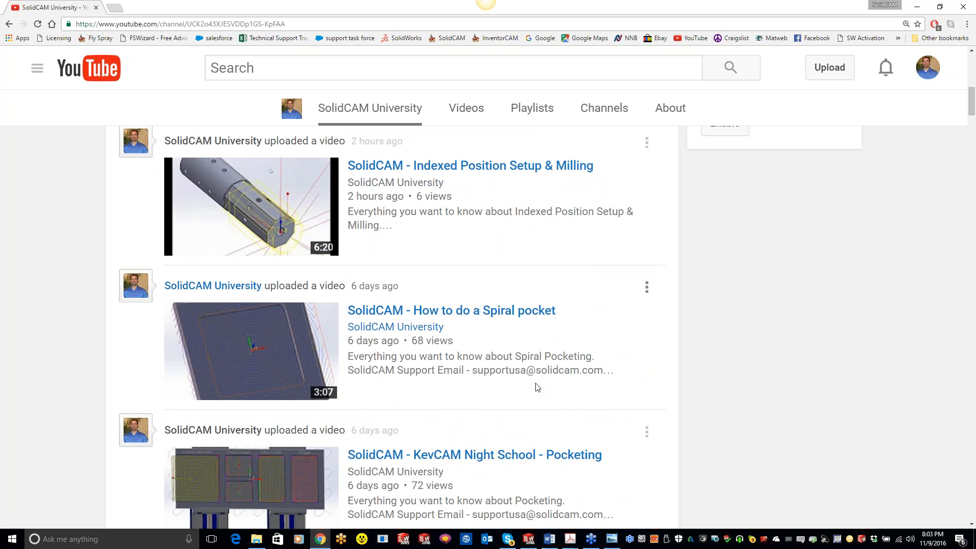
{"action": "scroll", "coordinate": [529, 443], "scroll_direction": "up", "scroll_amount": 1}
{"action": "scroll", "coordinate": [530, 444], "scroll_direction": "down", "scroll_amount": 2}
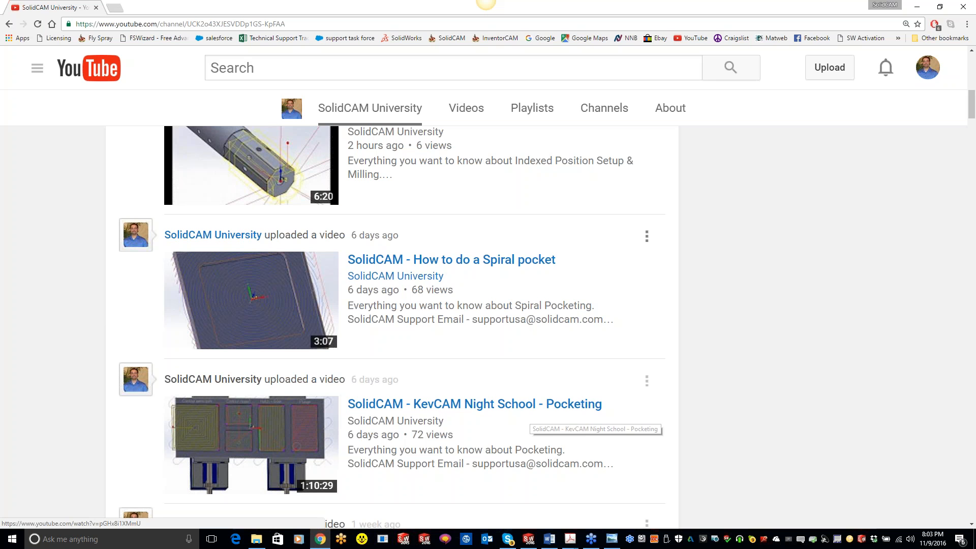
{"action": "mouse_move", "coordinate": [405, 280]}
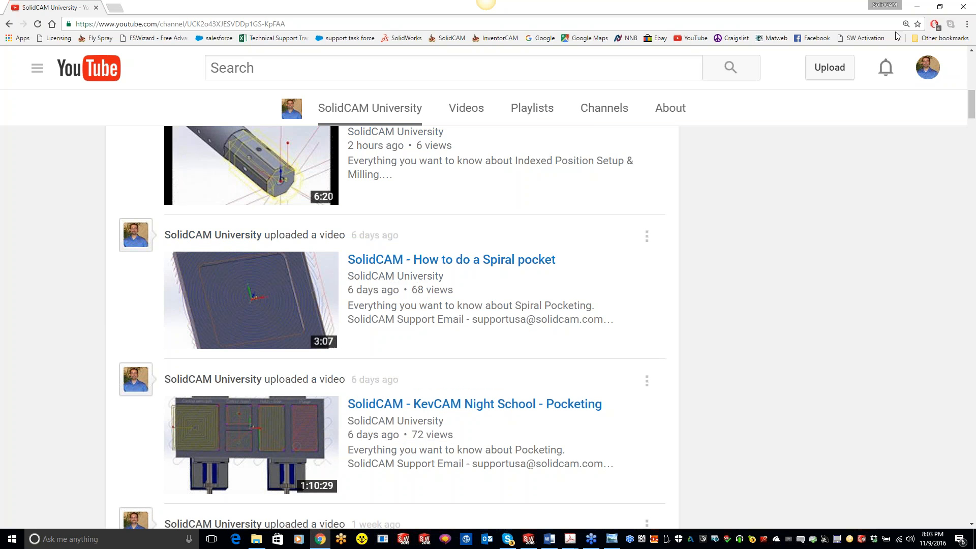
Minimize the browser, the class-topic PDF and the Night School image to switch to the 2.5D assembly in SOLIDWORKS
{"action": "left_click", "coordinate": [916, 7]}
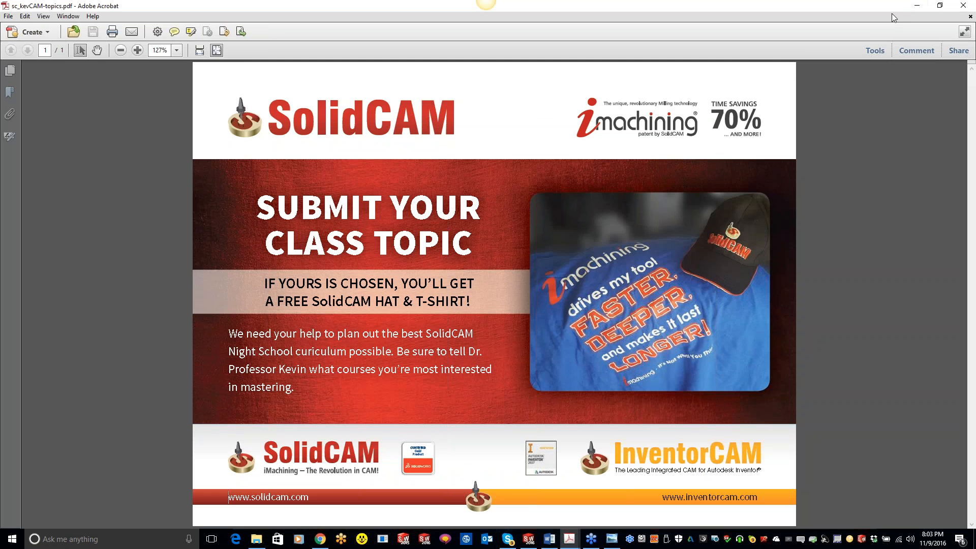
{"action": "left_click", "coordinate": [917, 5]}
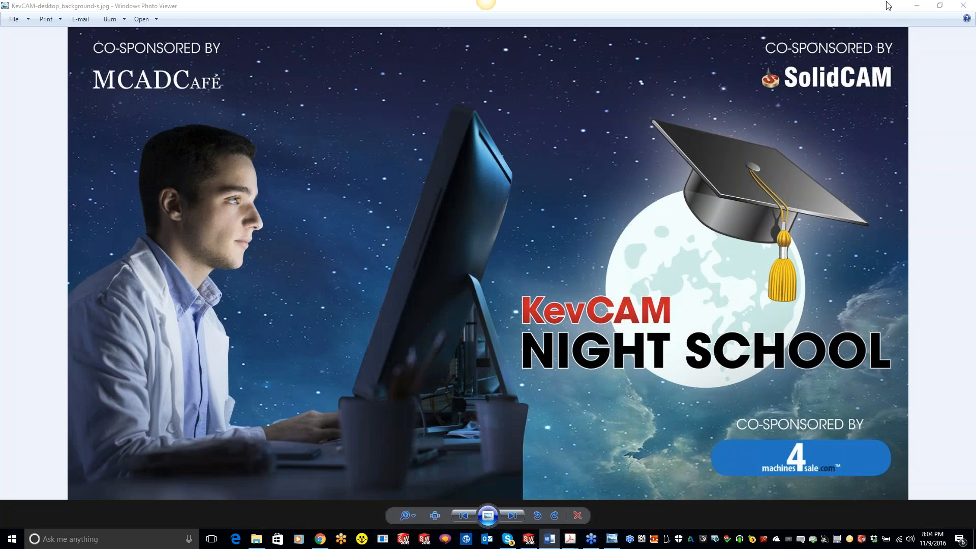
{"action": "left_click", "coordinate": [917, 6]}
{"action": "left_click", "coordinate": [859, 125]}
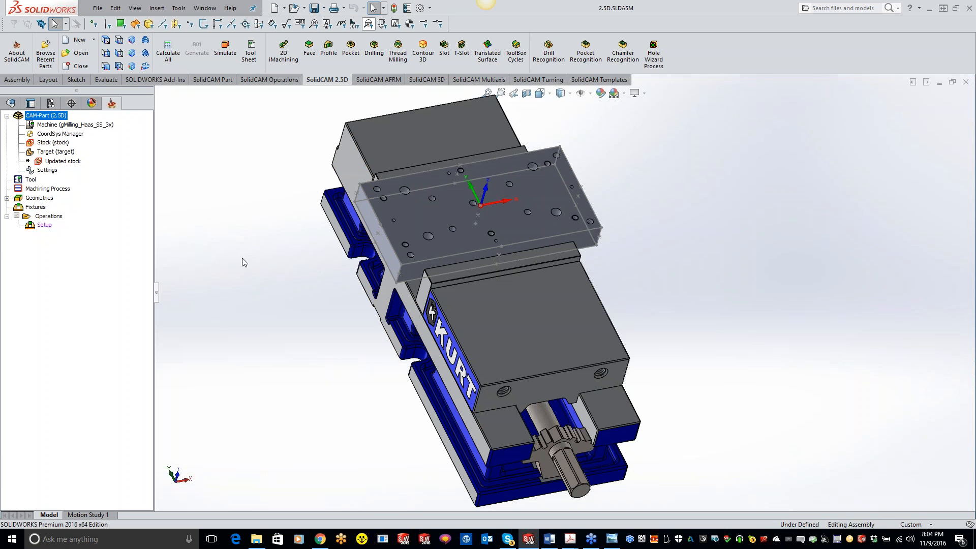
{"action": "right_click", "coordinate": [49, 216]}
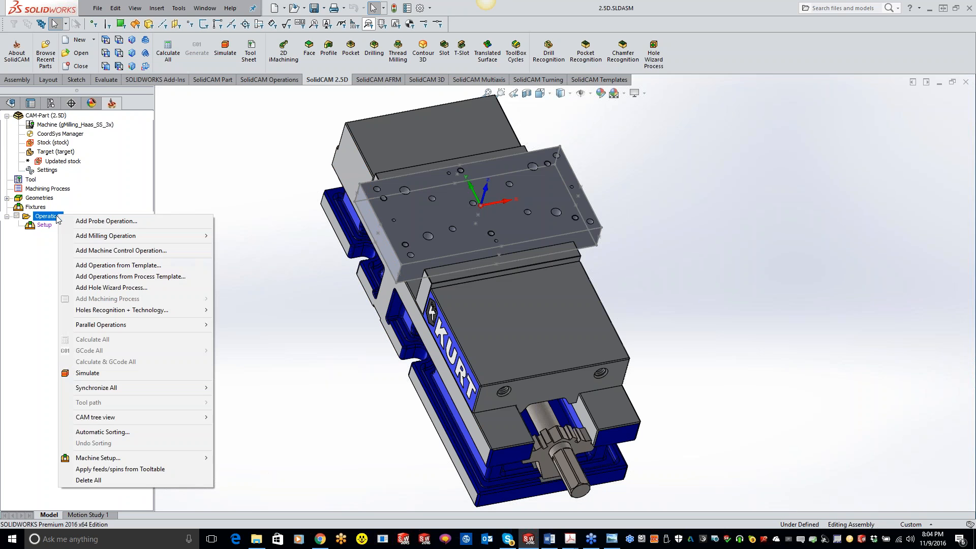
{"action": "left_click", "coordinate": [235, 141]}
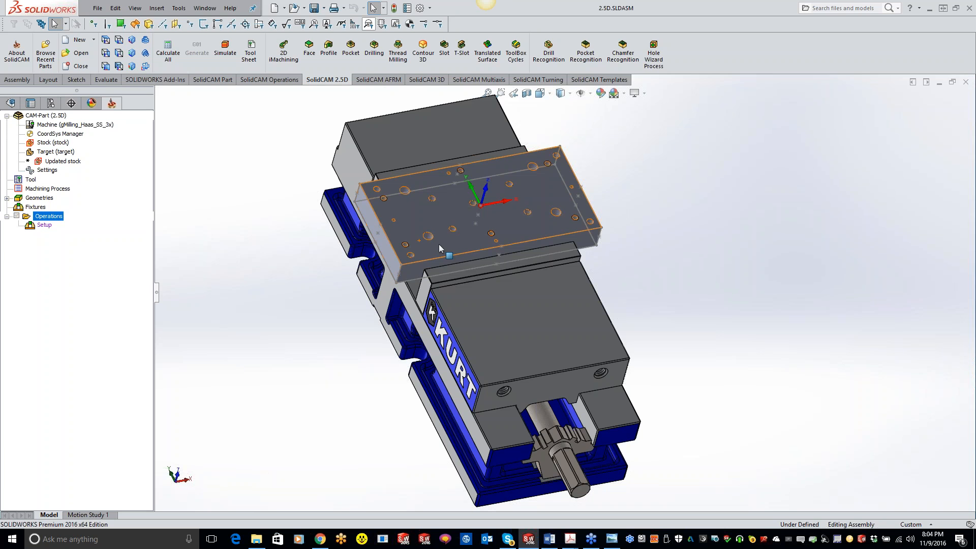
{"action": "scroll", "coordinate": [503, 221], "scroll_direction": "down", "scroll_amount": 3}
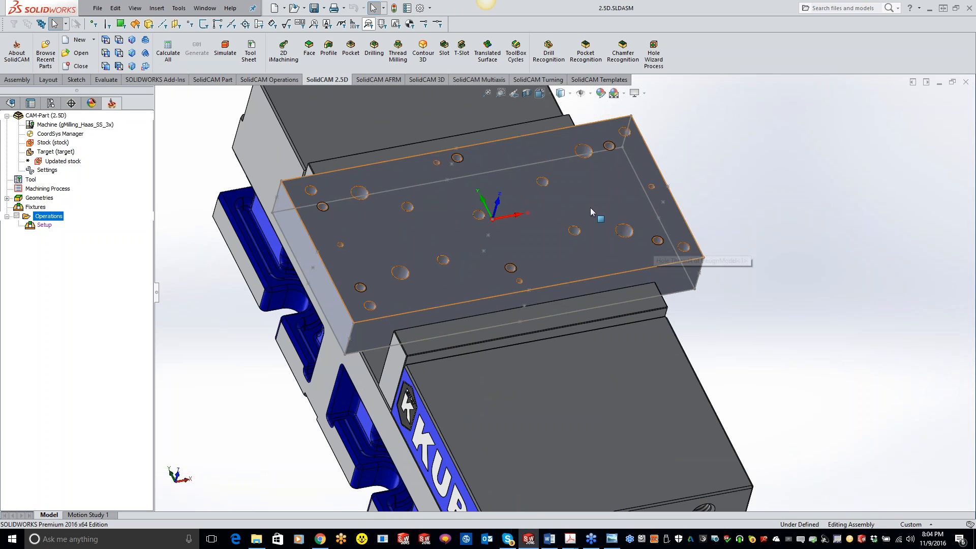
{"action": "middle_click_drag", "start_coordinate": [582, 210], "coordinate": [569, 233]}
{"action": "scroll", "coordinate": [543, 349], "scroll_direction": "up", "scroll_amount": 3}
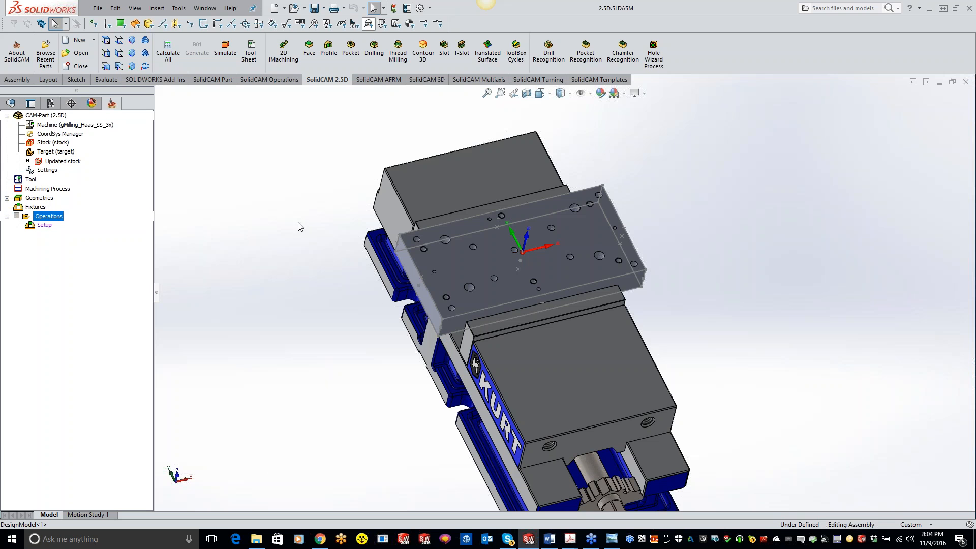
Add a Single point Z probe operation with a new point geometry at the coordinate origin on the plate's top face
{"action": "right_click", "coordinate": [52, 216]}
{"action": "left_click", "coordinate": [77, 222]}
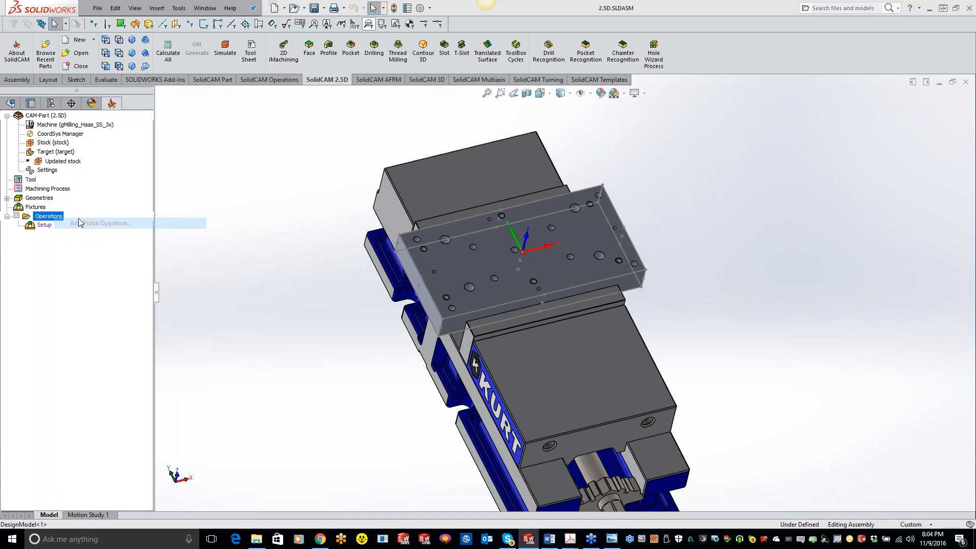
{"action": "left_click", "coordinate": [188, 138]}
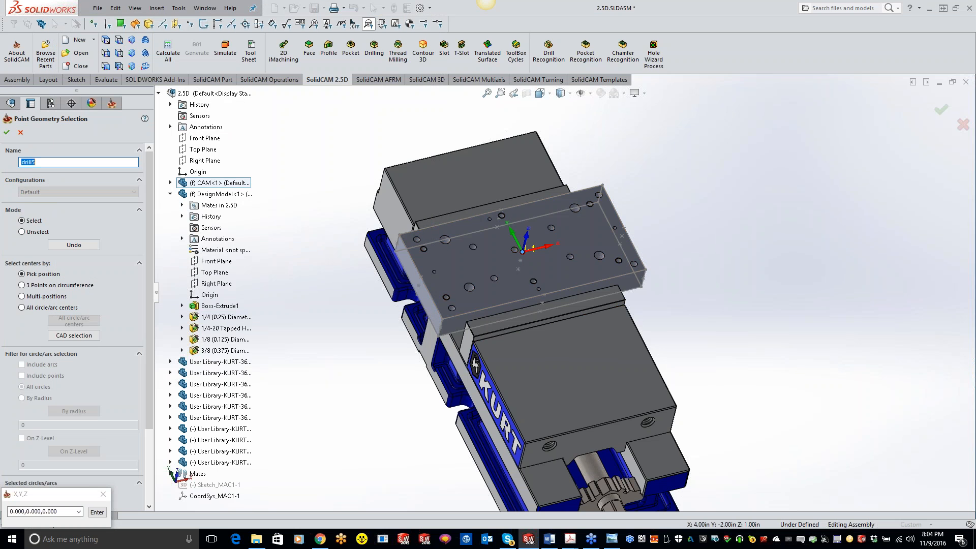
{"action": "left_click", "coordinate": [7, 134]}
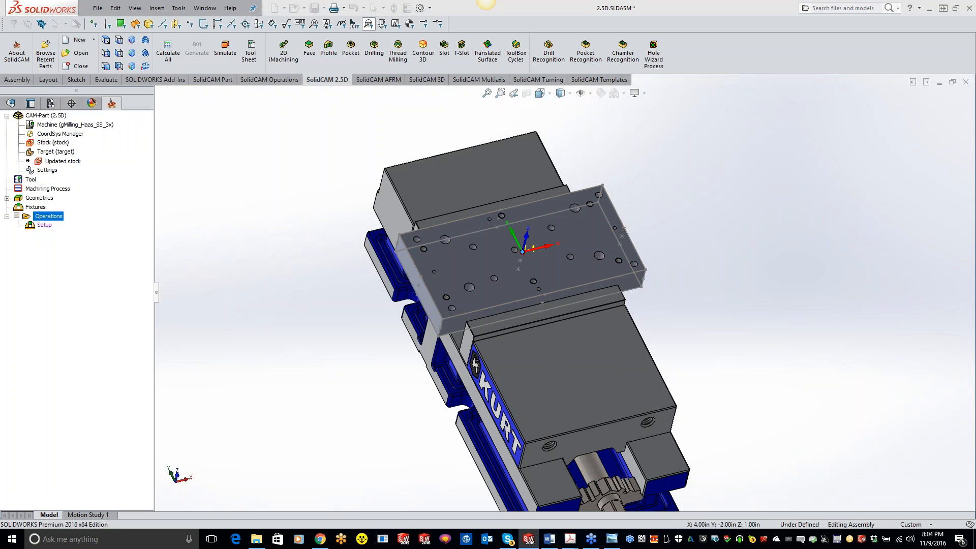
Assign tool 1, the 0.24 inch PROBE, to the Single point Z operation, then save it and make a copy
{"action": "left_click", "coordinate": [86, 79]}
{"action": "left_click", "coordinate": [221, 201]}
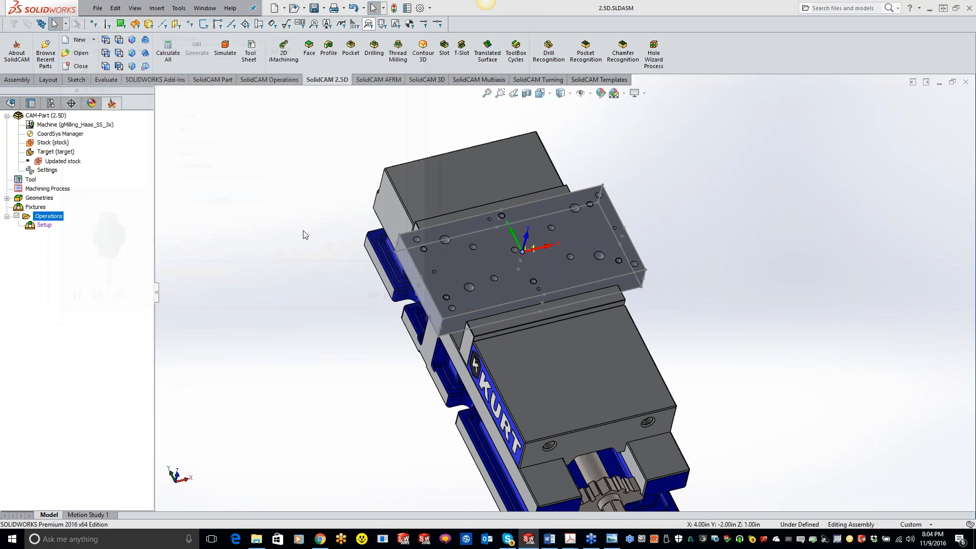
{"action": "left_click", "coordinate": [106, 119]}
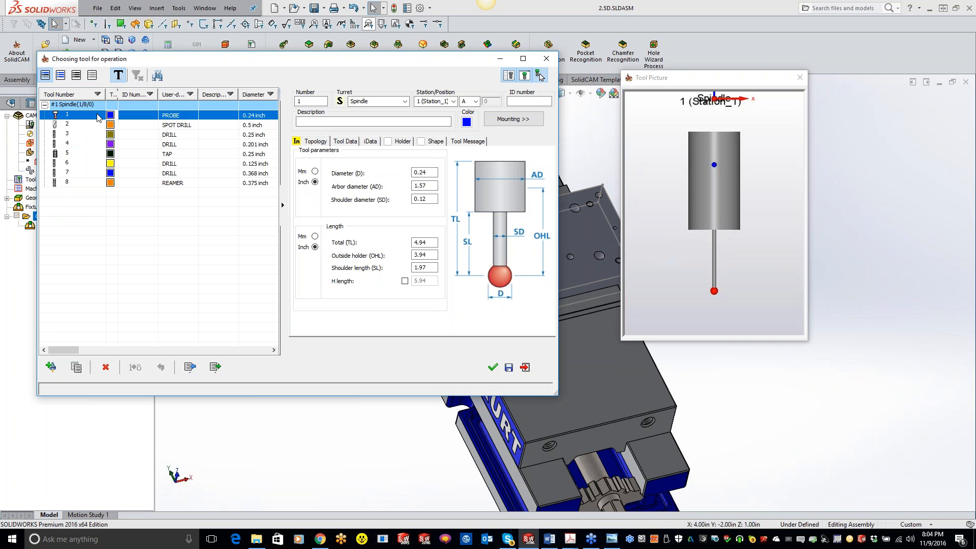
{"action": "double_click", "coordinate": [102, 118]}
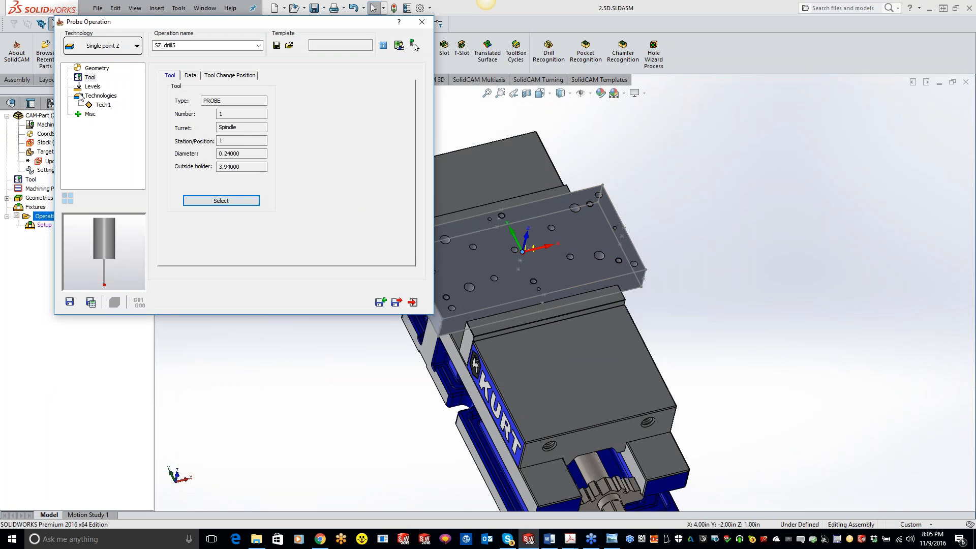
{"action": "left_click", "coordinate": [381, 302]}
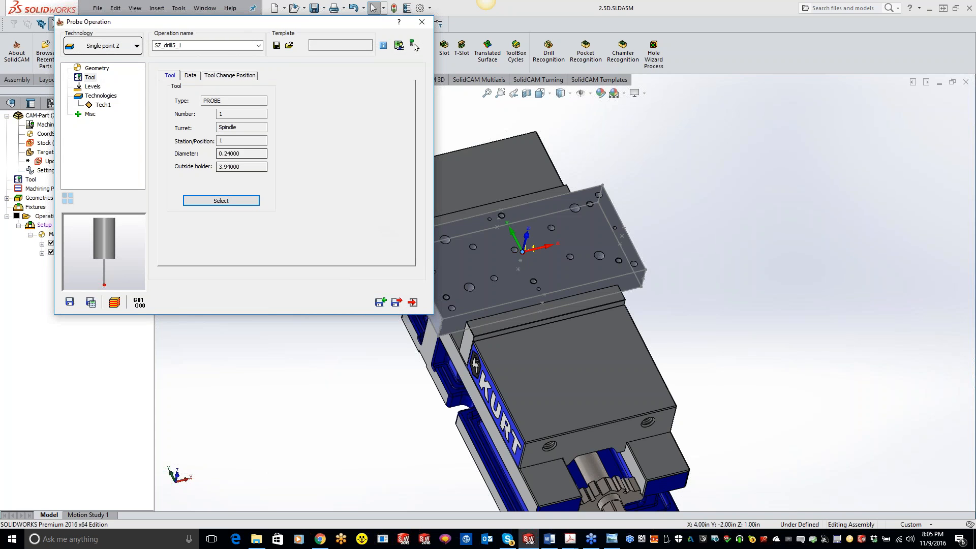
Change the copied probe operation to Boss and define its contour geometry from the plate's long front top edge
{"action": "left_click", "coordinate": [117, 45]}
{"action": "left_click", "coordinate": [84, 145]}
{"action": "left_click", "coordinate": [188, 138]}
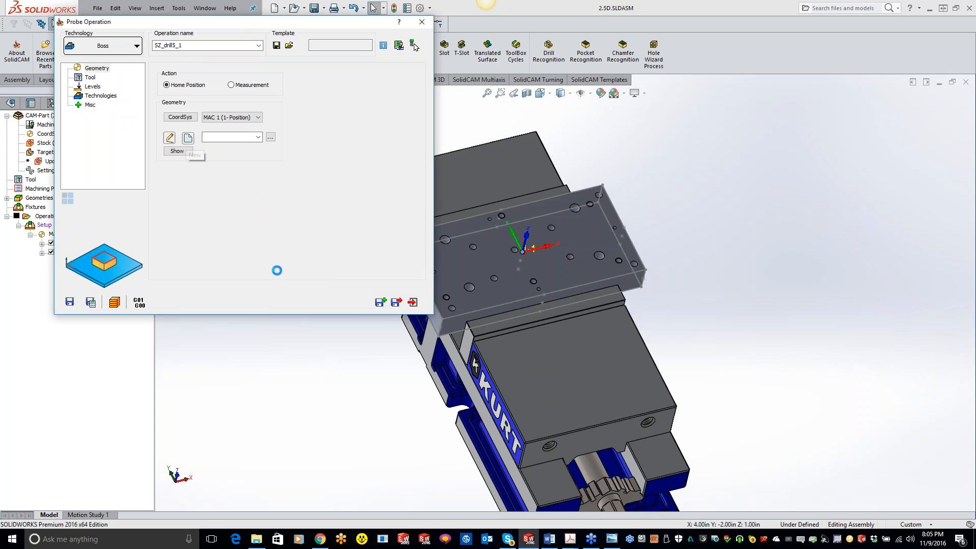
{"action": "left_click", "coordinate": [487, 308]}
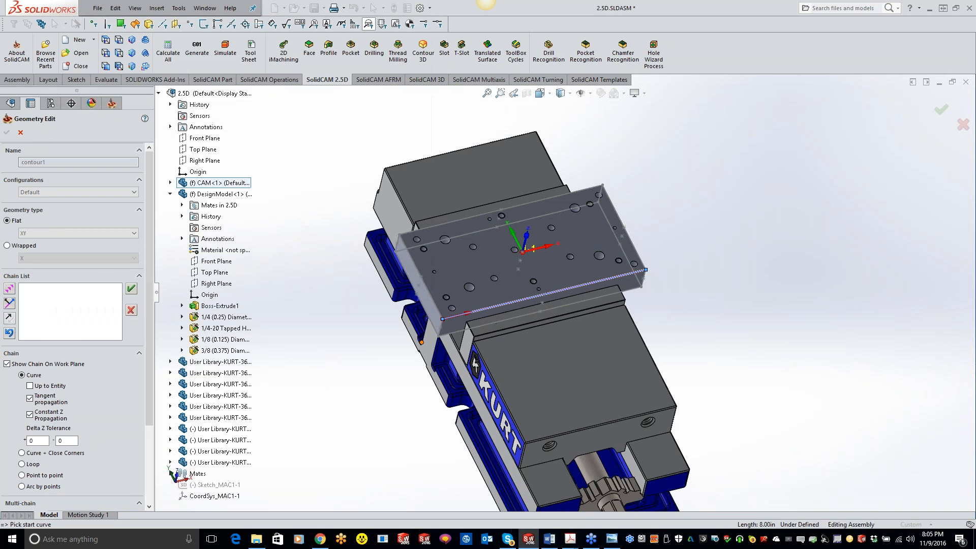
{"action": "left_click", "coordinate": [8, 133]}
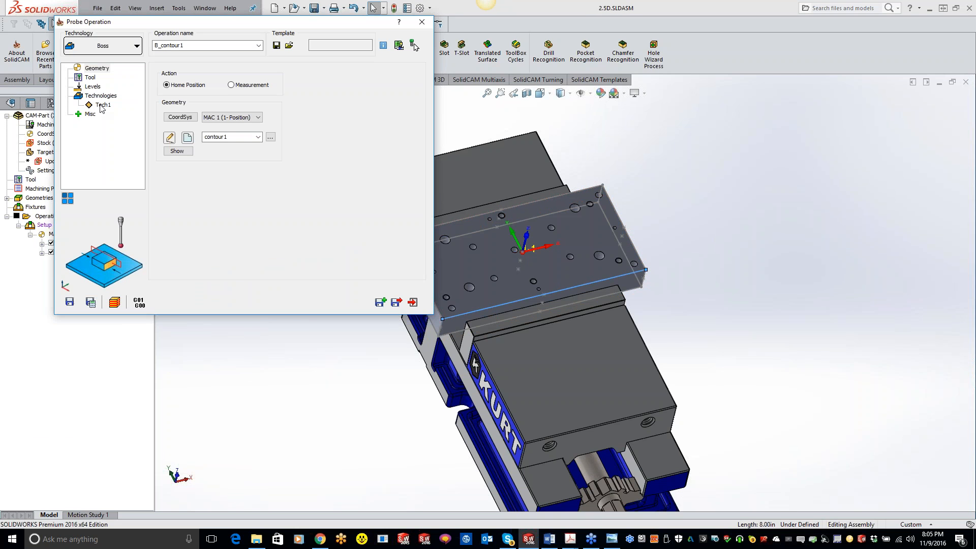
Set the Boss probing technology to measure along X & Y and preview its tool path on the plate
{"action": "left_click", "coordinate": [103, 105]}
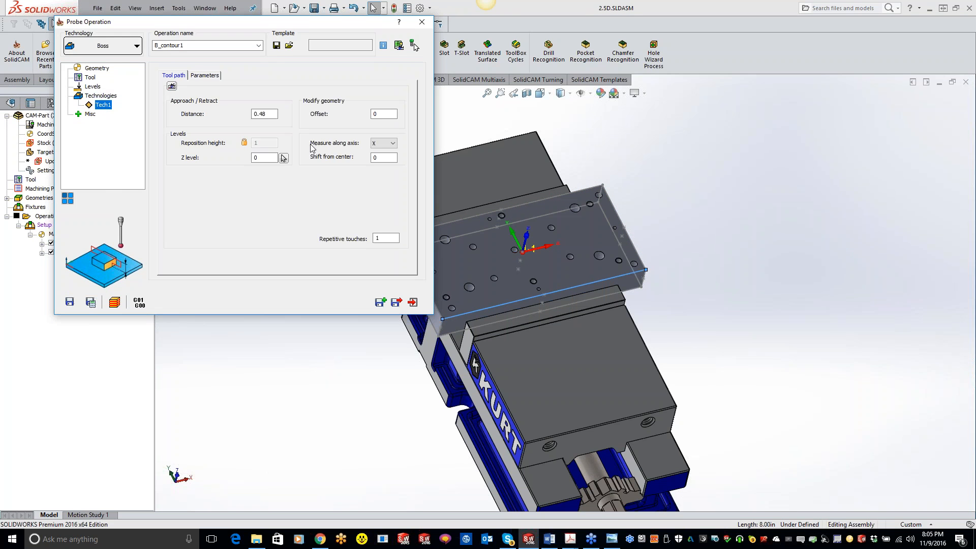
{"action": "left_click", "coordinate": [385, 146]}
{"action": "left_click", "coordinate": [383, 170]}
{"action": "left_click", "coordinate": [172, 86]}
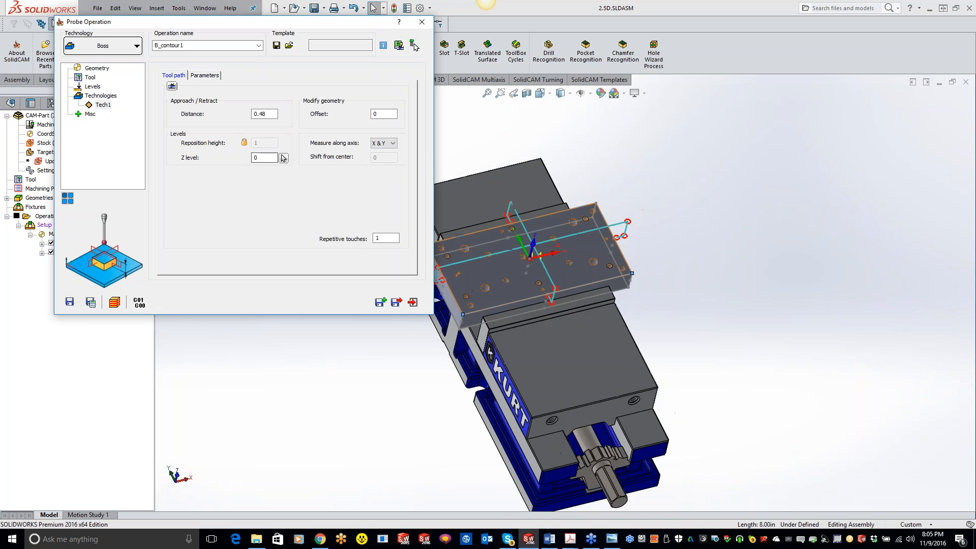
Set the Boss probing Z level to -0.27559, then save and calculate the operation
{"action": "scroll", "coordinate": [509, 270], "scroll_direction": "down", "scroll_amount": 5}
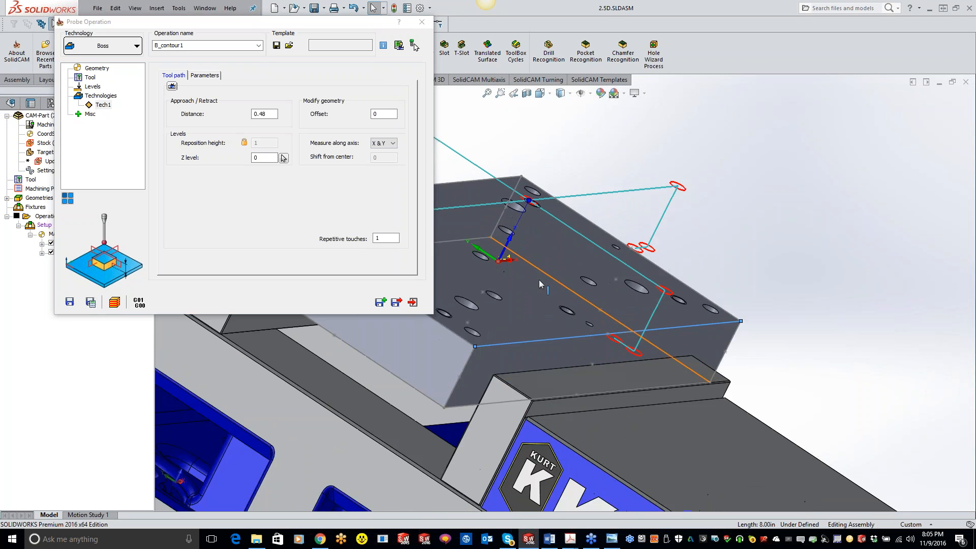
{"action": "left_click", "coordinate": [267, 158]}
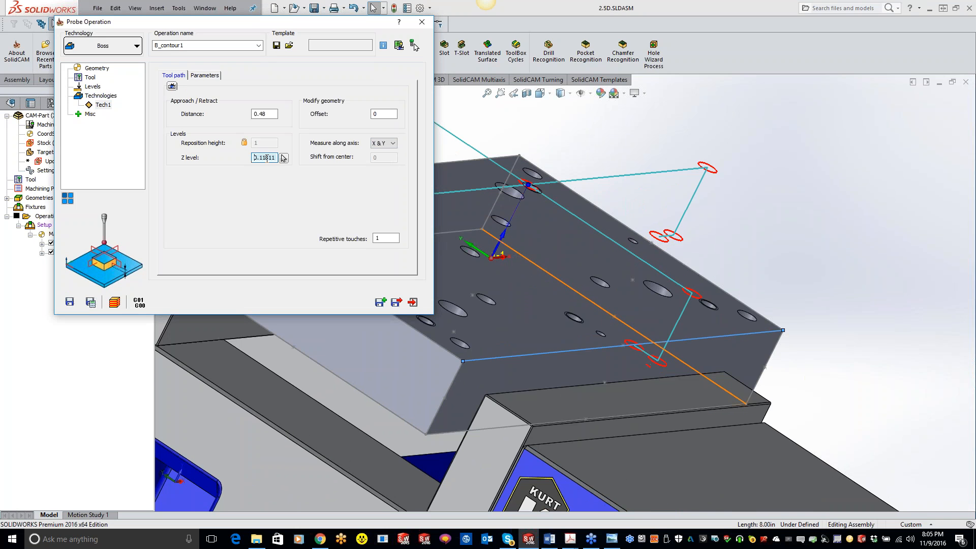
{"action": "scroll", "coordinate": [267, 158], "scroll_direction": "down", "scroll_amount": 5}
{"action": "mouse_move", "coordinate": [657, 368]}
{"action": "middle_mouse_down"}
{"action": "mouse_move", "coordinate": [657, 305]}
{"action": "mouse_move", "coordinate": [664, 316]}
{"action": "mouse_move", "coordinate": [641, 372]}
{"action": "middle_mouse_up"}
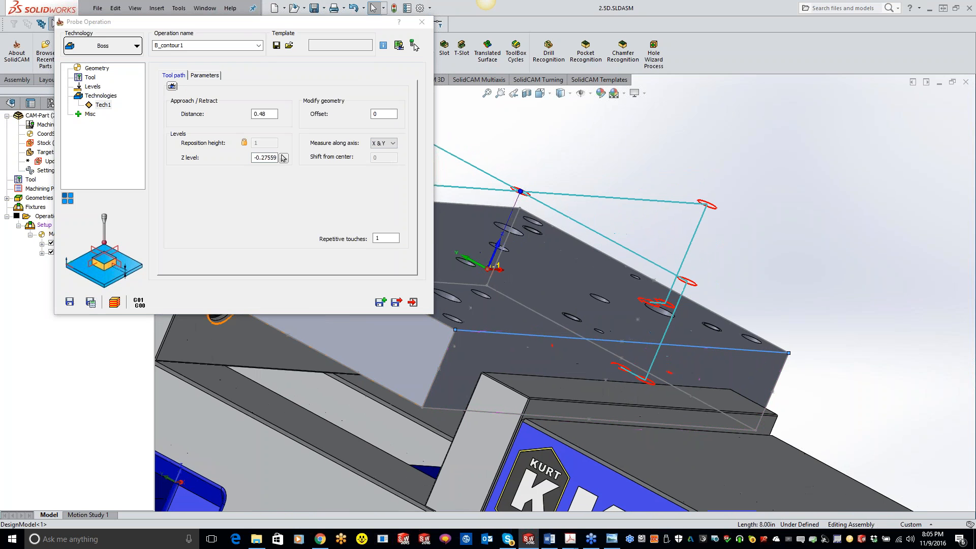
{"action": "left_click", "coordinate": [90, 304]}
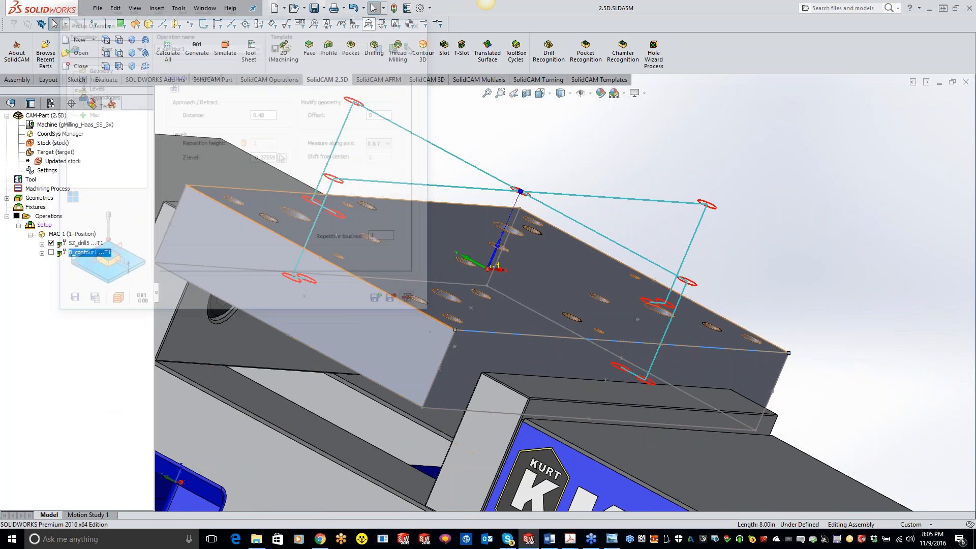
Add a new drilling operation after the Boss probing operation, keeping its technology as 2D drill
{"action": "middle_click_drag", "start_coordinate": [563, 322], "coordinate": [514, 368]}
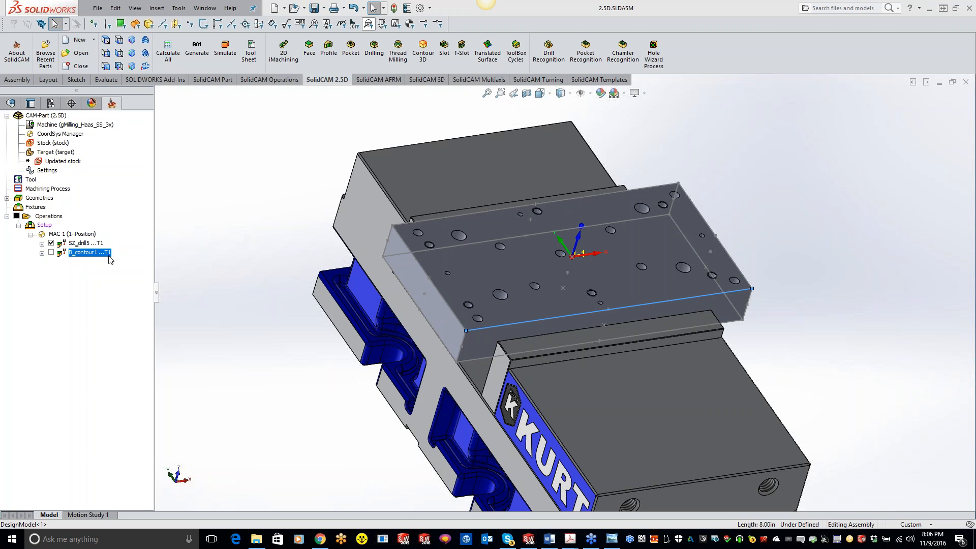
{"action": "right_click", "coordinate": [101, 252]}
{"action": "mouse_move", "coordinate": [239, 50]}
{"action": "left_click", "coordinate": [319, 124]}
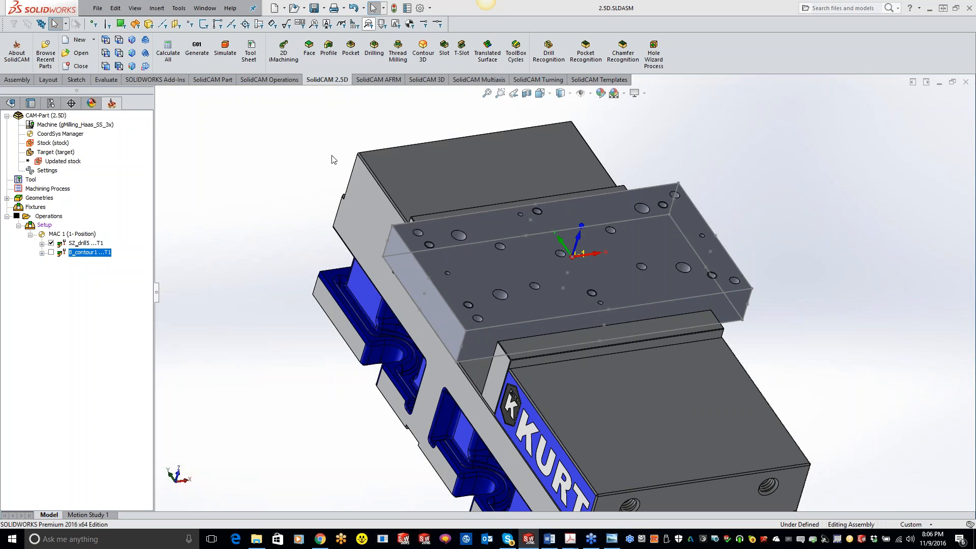
{"action": "left_click_drag", "start_coordinate": [402, 124], "coordinate": [202, 101]}
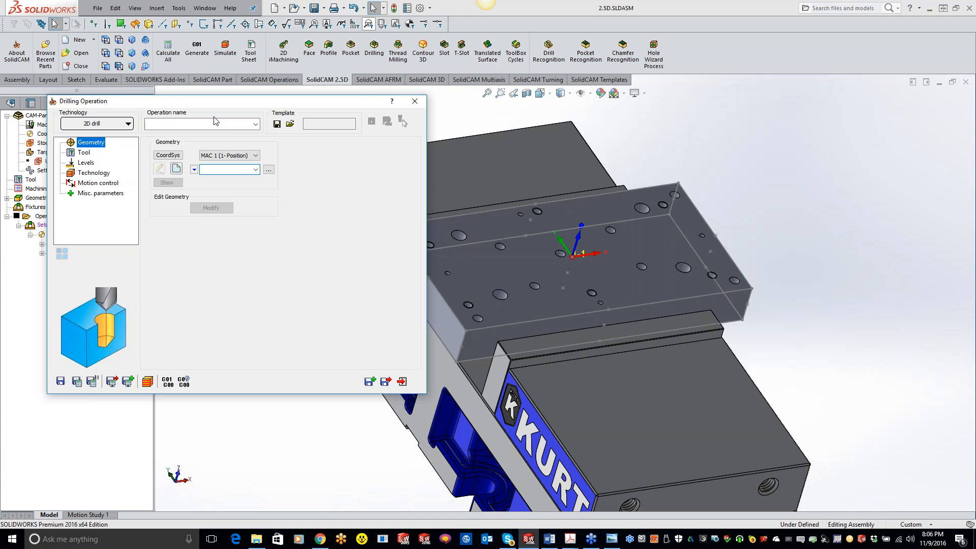
{"action": "left_click", "coordinate": [108, 126]}
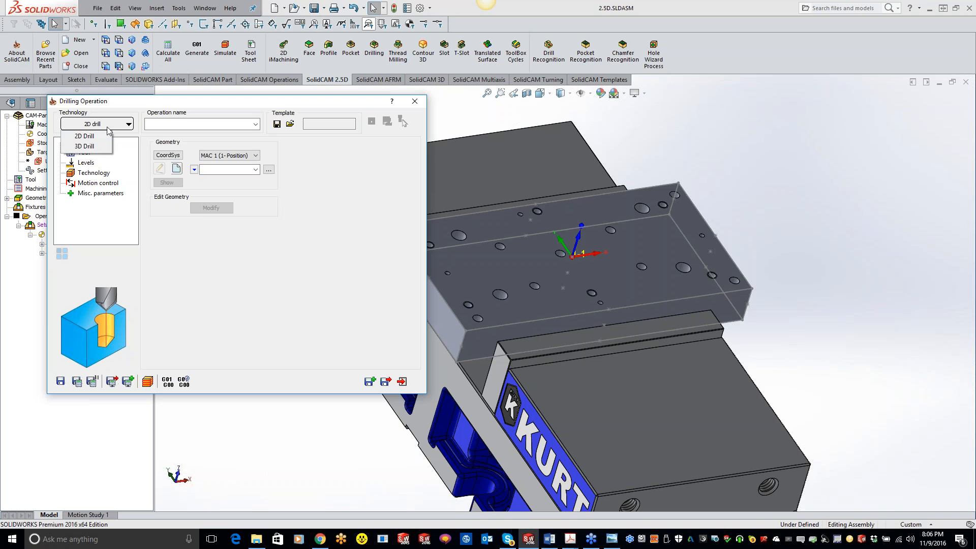
{"action": "left_click", "coordinate": [318, 301]}
Define the drilling geometry from the plate's 1/4 (0.25) Diameter Hole1 feature, capturing all of its hole centers
{"action": "left_click", "coordinate": [194, 170]}
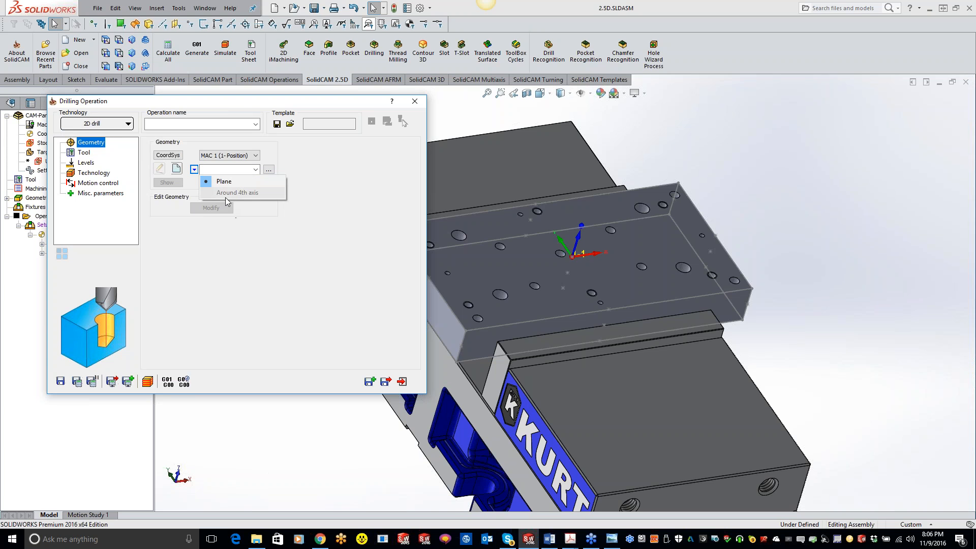
{"action": "left_click", "coordinate": [290, 283]}
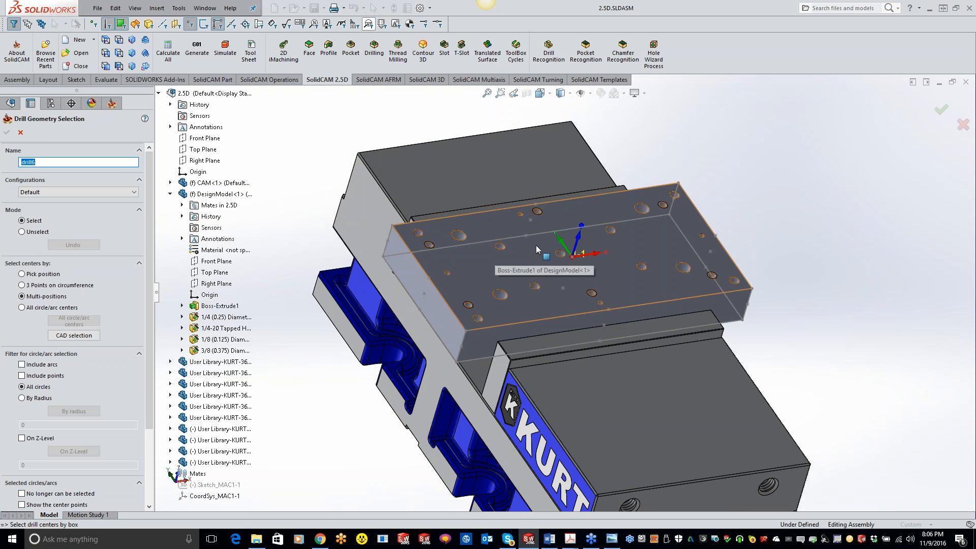
{"action": "middle_click_drag", "start_coordinate": [534, 248], "coordinate": [513, 247]}
{"action": "scroll", "coordinate": [438, 255], "scroll_direction": "down", "scroll_amount": 5}
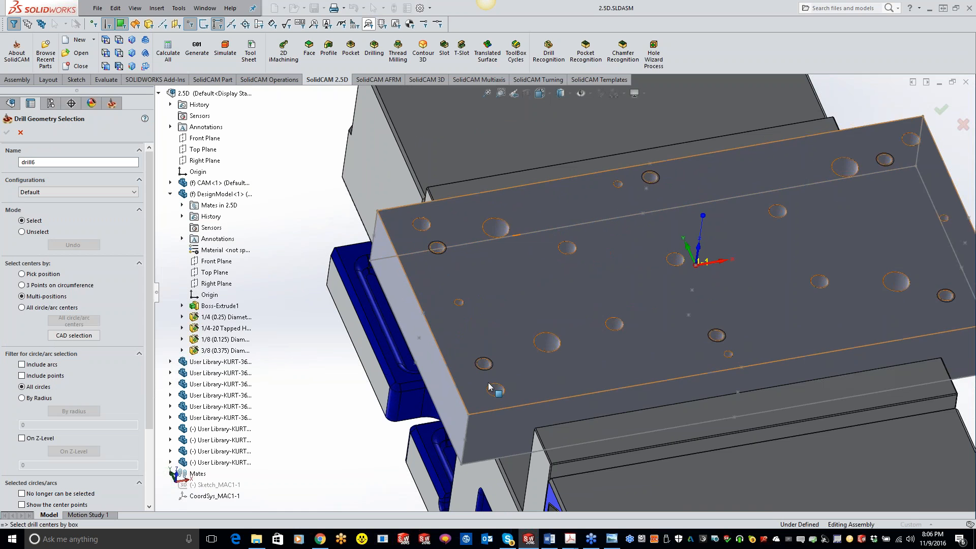
{"action": "scroll", "coordinate": [655, 350], "scroll_direction": "up", "scroll_amount": 2}
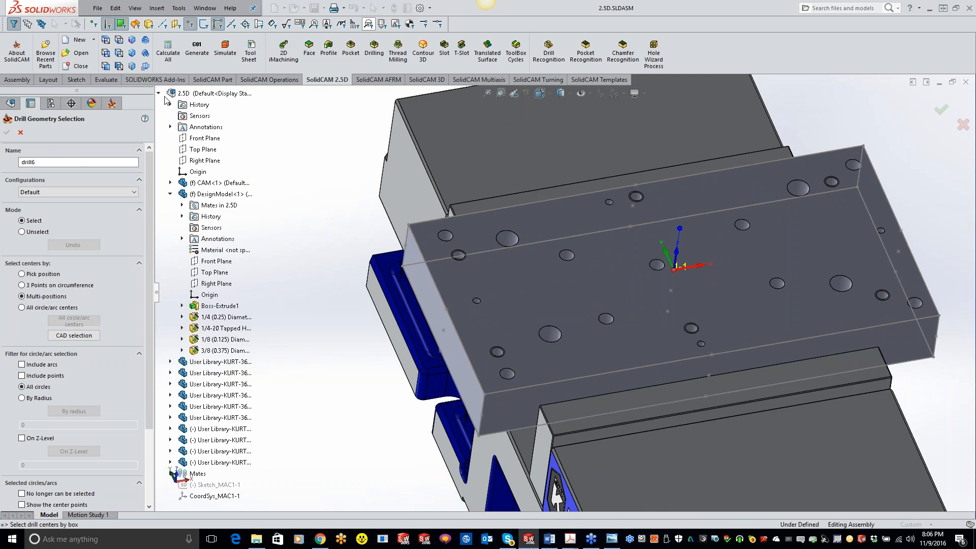
{"action": "left_click", "coordinate": [219, 318]}
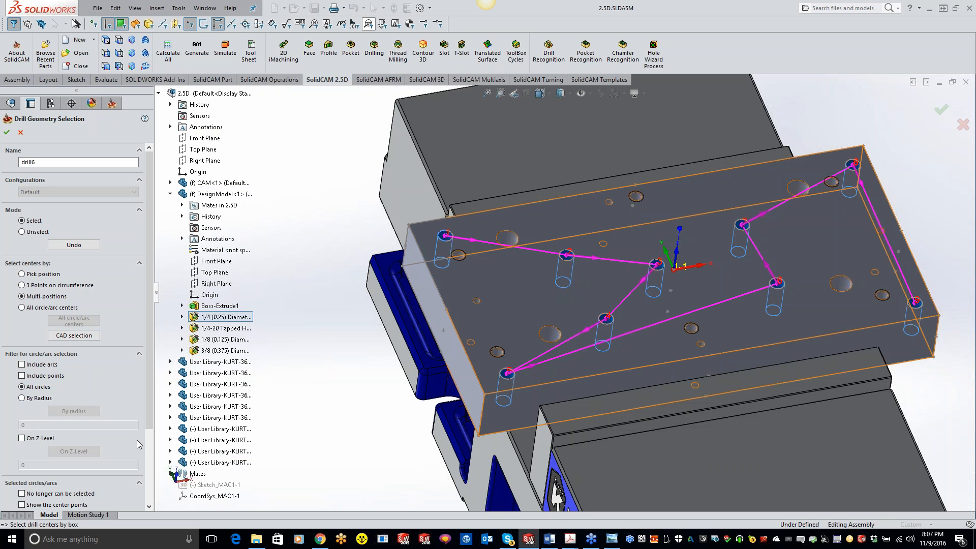
{"action": "scroll", "coordinate": [137, 389], "scroll_direction": "down", "scroll_amount": 3}
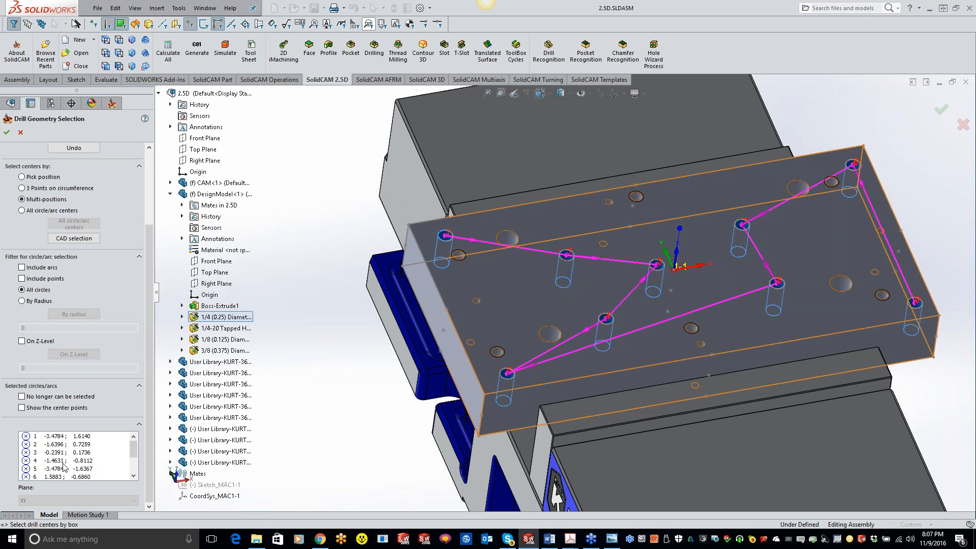
{"action": "right_click", "coordinate": [69, 439]}
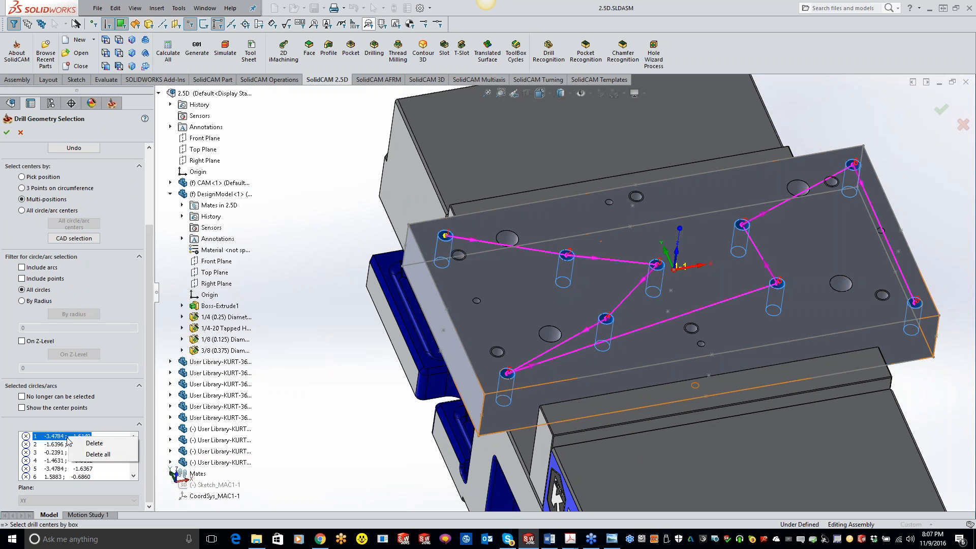
{"action": "left_click", "coordinate": [353, 422]}
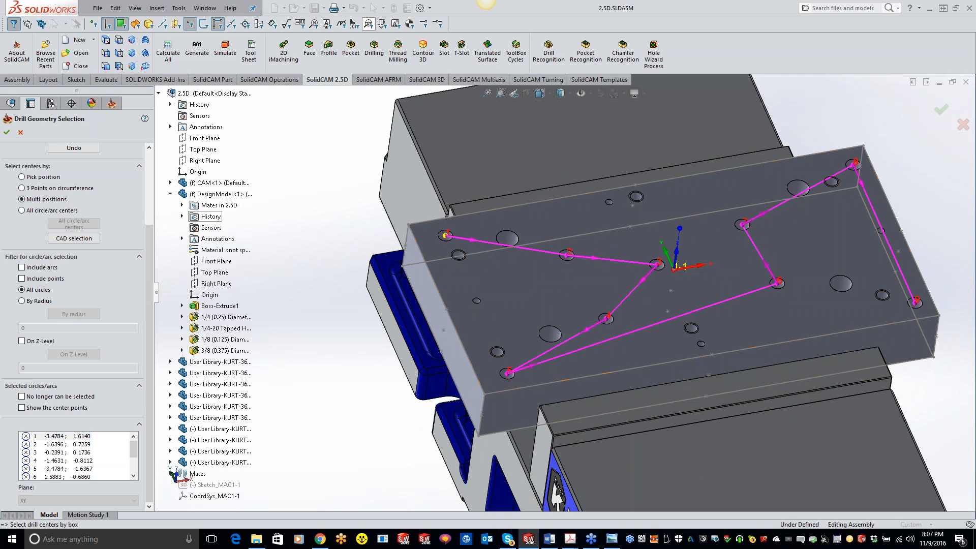
{"action": "left_click", "coordinate": [21, 133]}
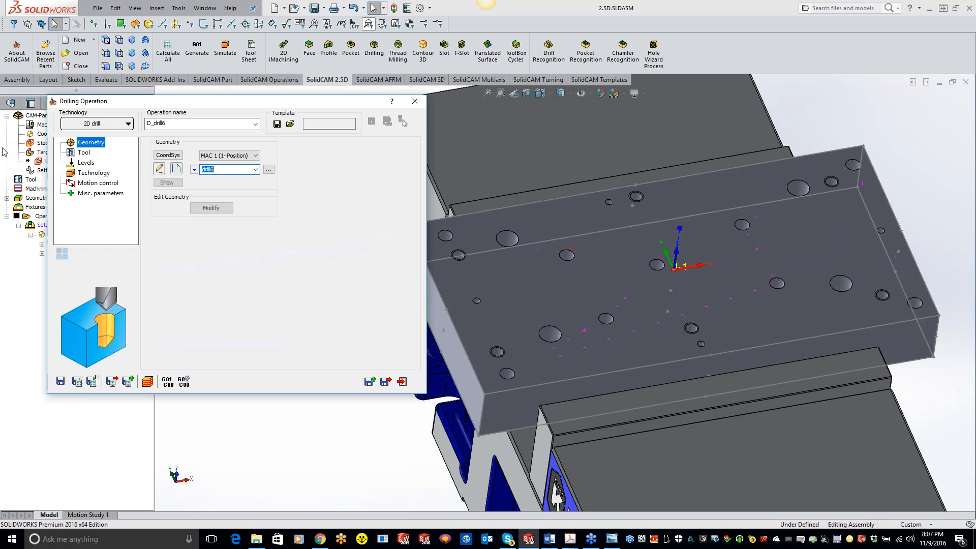
Assign tool 2, the 0.5 inch SPOT DRILL, to the drilling operation
{"action": "left_click", "coordinate": [82, 152]}
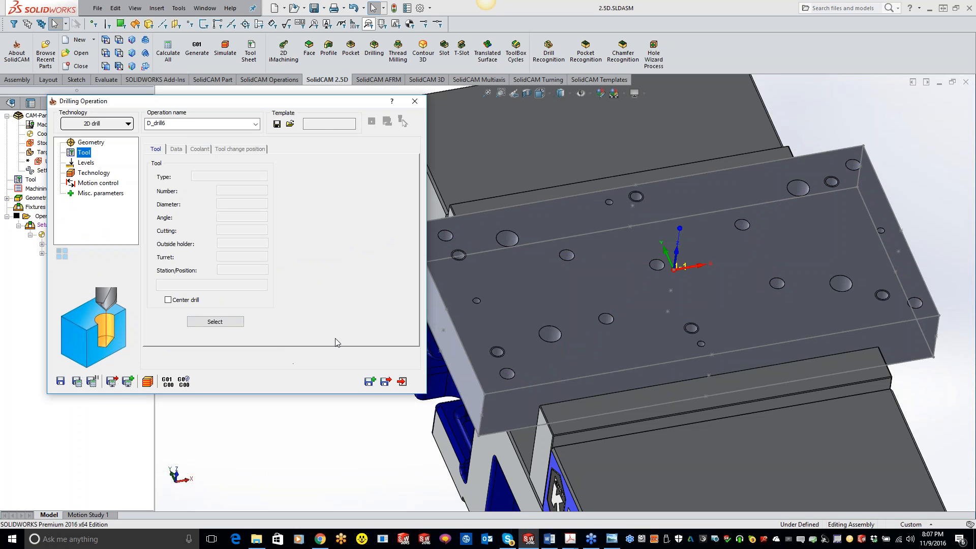
{"action": "left_click", "coordinate": [215, 324]}
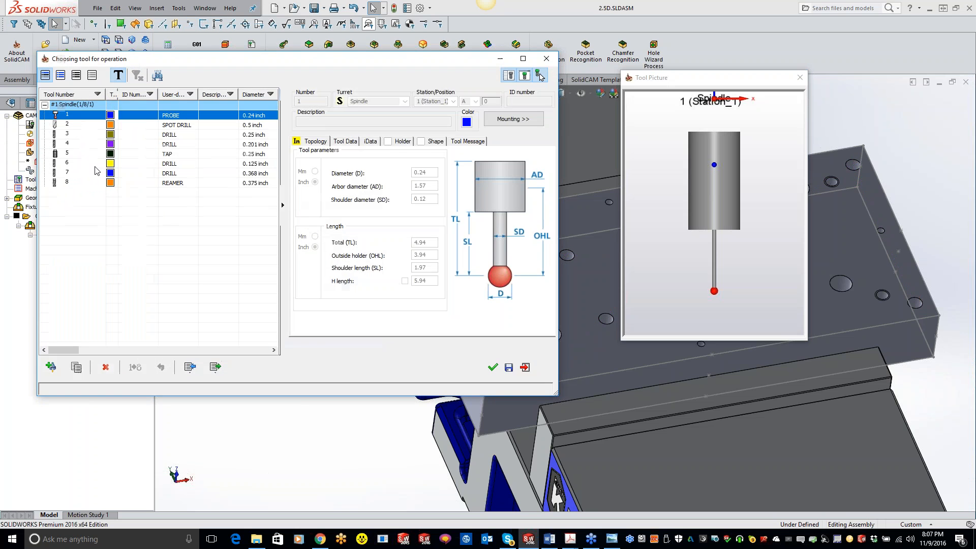
{"action": "left_click", "coordinate": [86, 126]}
{"action": "left_click", "coordinate": [494, 366]}
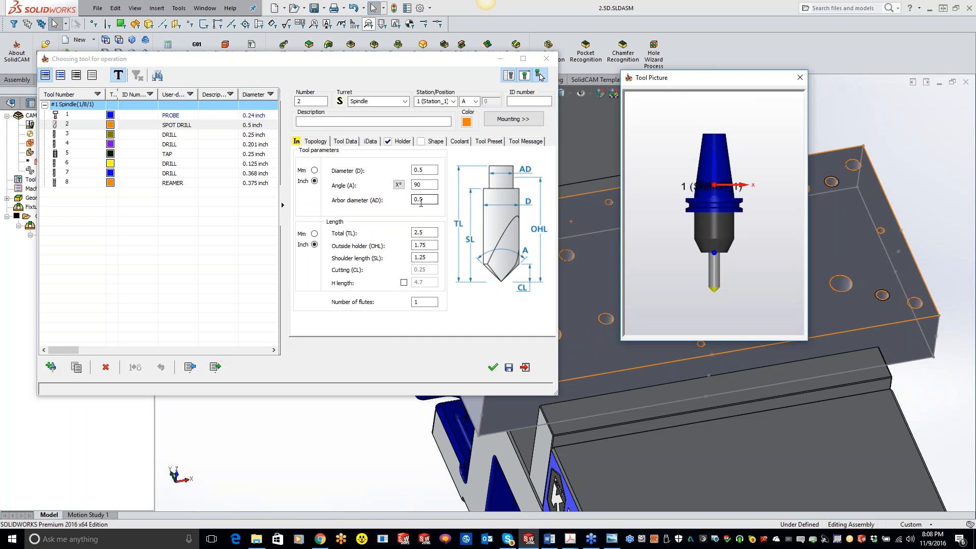
{"action": "left_click", "coordinate": [494, 366]}
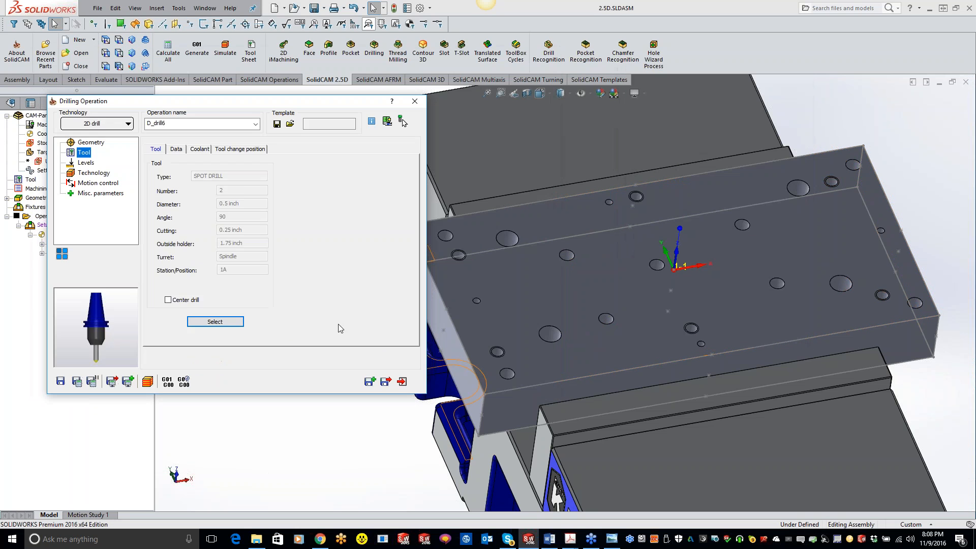
Set the drill depth to 0 and the depth type to Diameter value, picking a 1/4 inch hole's edge and adjusting the value to 0.26
{"action": "left_click", "coordinate": [88, 162]}
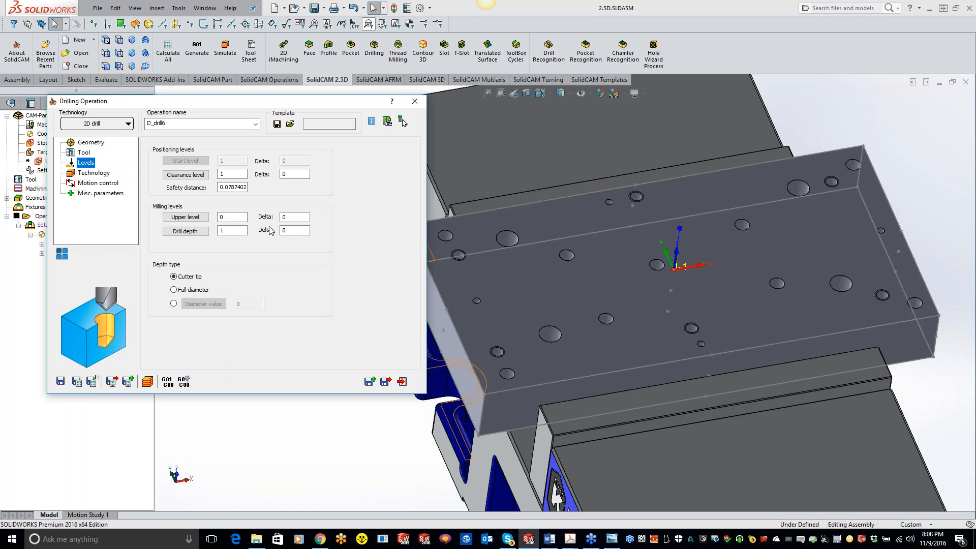
{"action": "left_click", "coordinate": [232, 231]}
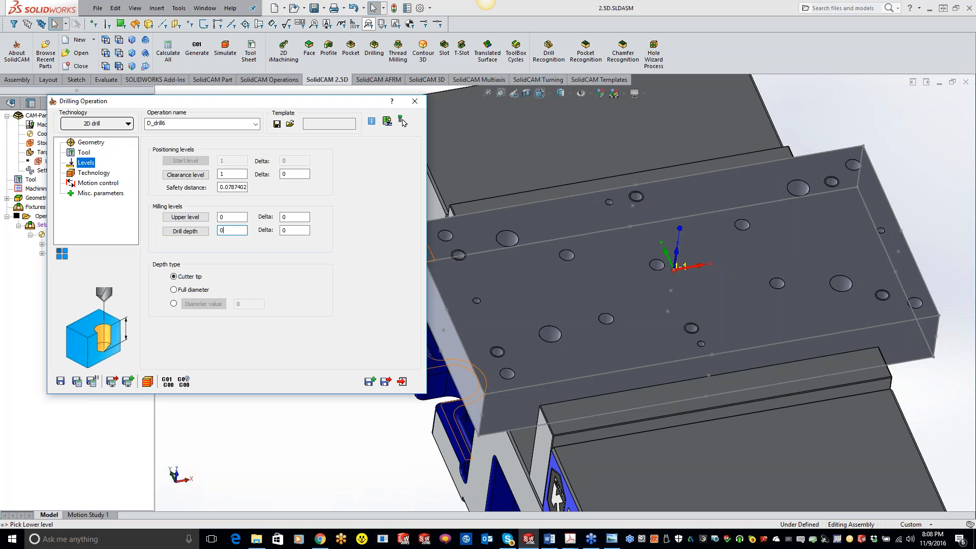
{"action": "left_click", "coordinate": [173, 303]}
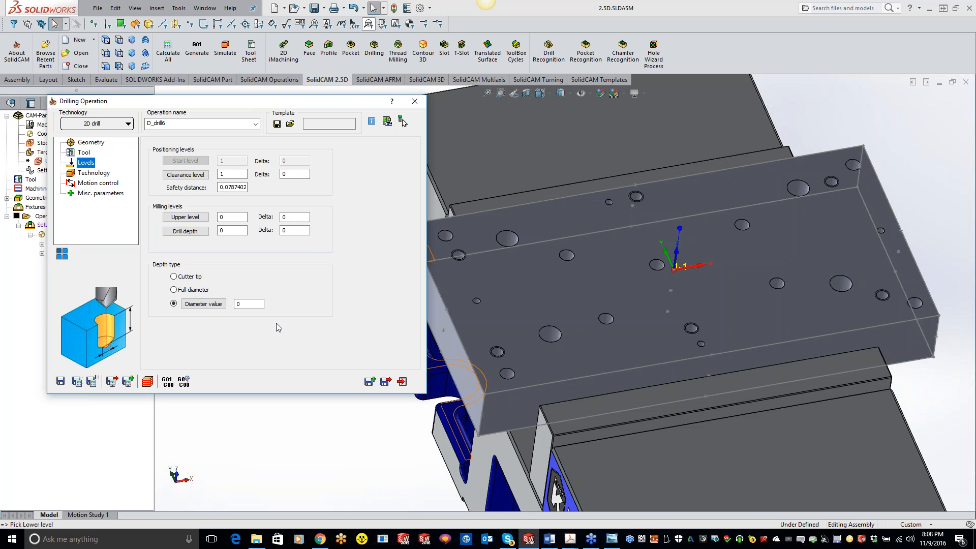
{"action": "left_click", "coordinate": [217, 306]}
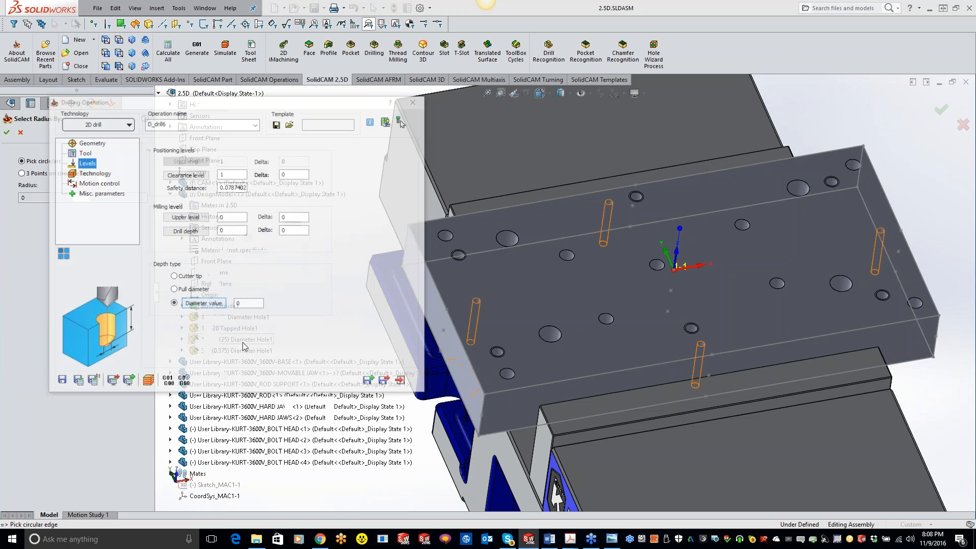
{"action": "left_click", "coordinate": [452, 237]}
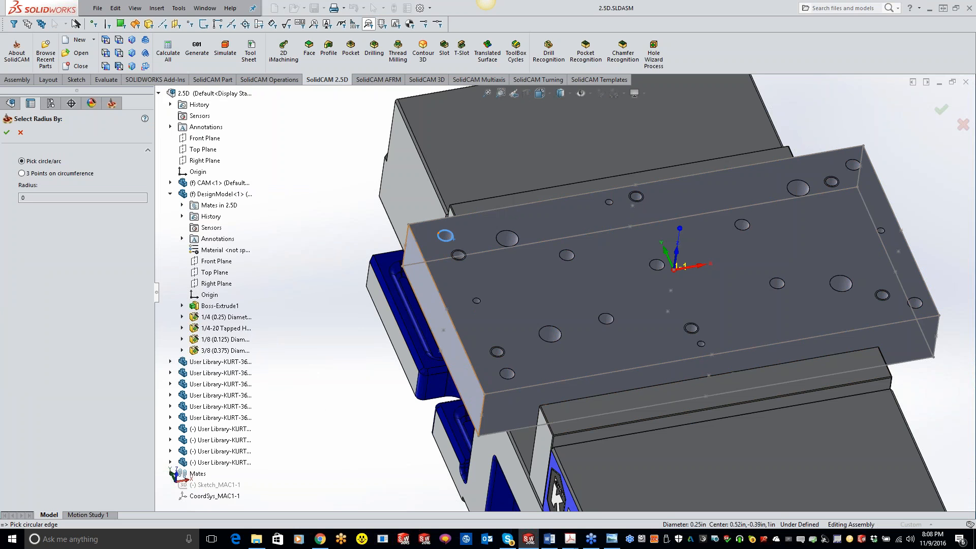
{"action": "left_click", "coordinate": [7, 132]}
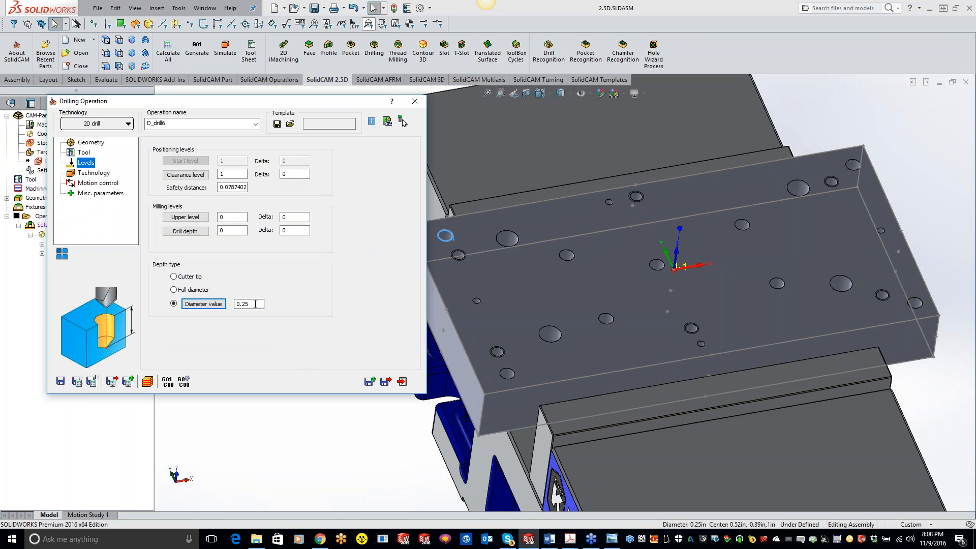
{"action": "left_click", "coordinate": [255, 304]}
{"action": "key", "text": "BackSpace"}
{"action": "type", "text": "6"}
Examine the drill cycle types available for the drilling operation, such as G81, G82, G83, G73, G84 and G85
{"action": "left_click", "coordinate": [94, 173]}
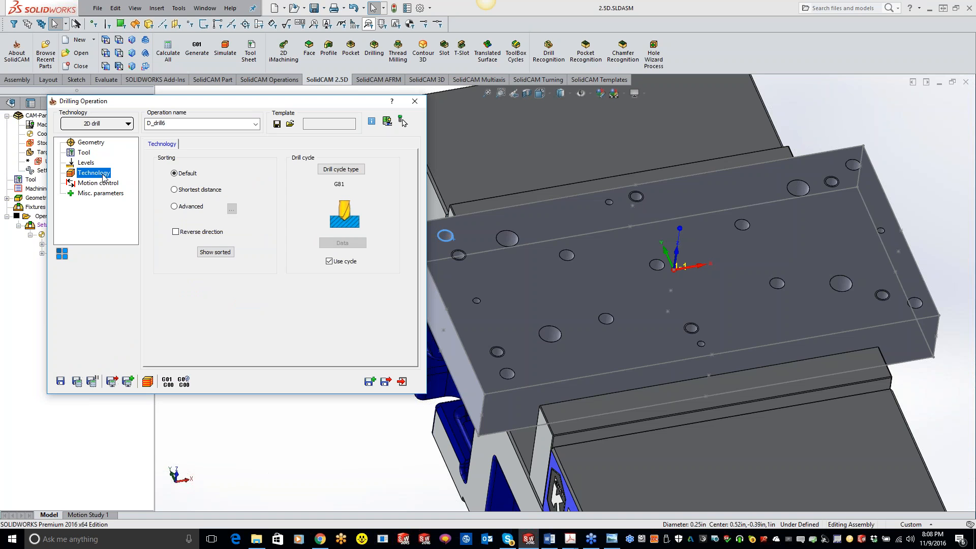
{"action": "left_click", "coordinate": [346, 171]}
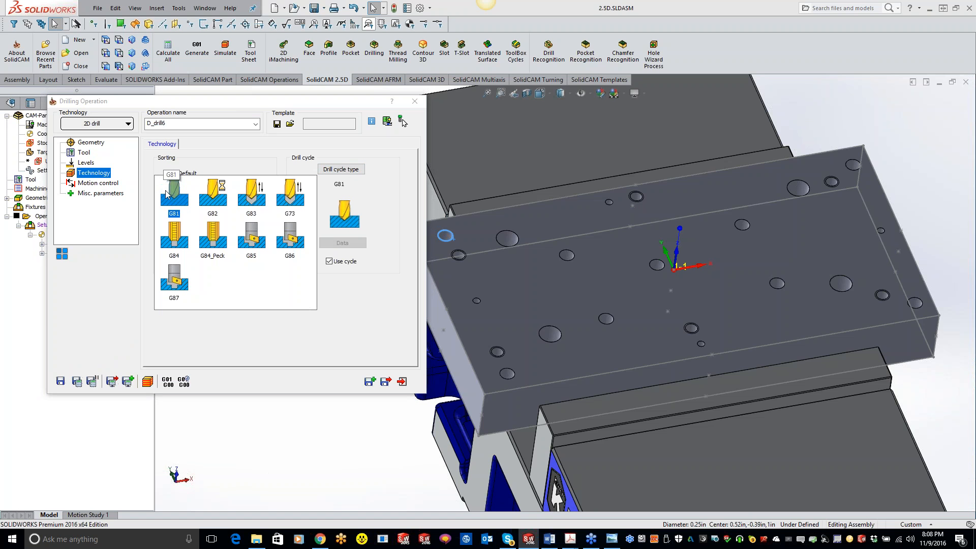
{"action": "left_click", "coordinate": [257, 202]}
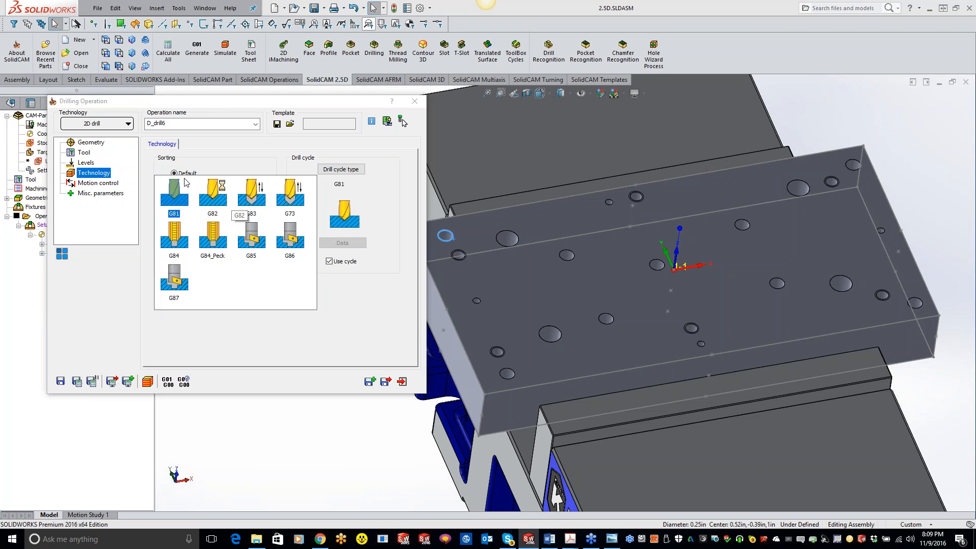
{"action": "left_click", "coordinate": [186, 103]}
{"action": "left_click_drag", "start_coordinate": [249, 108], "coordinate": [348, 121]}
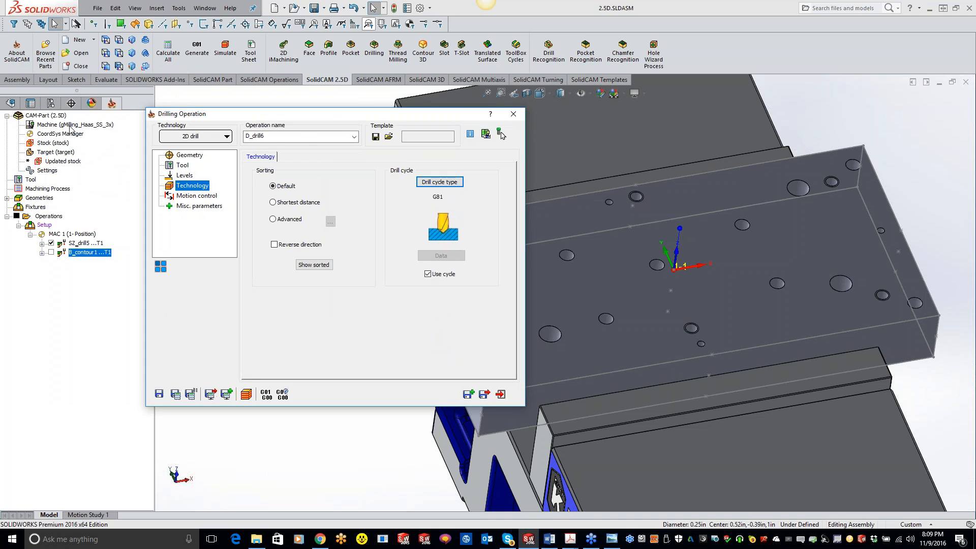
{"action": "left_click", "coordinate": [440, 182]}
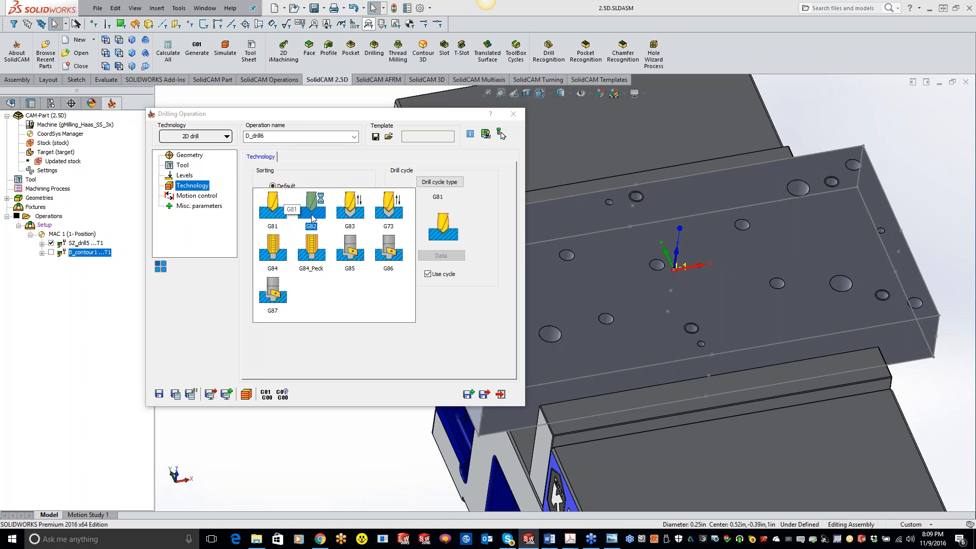
{"action": "left_click", "coordinate": [394, 224]}
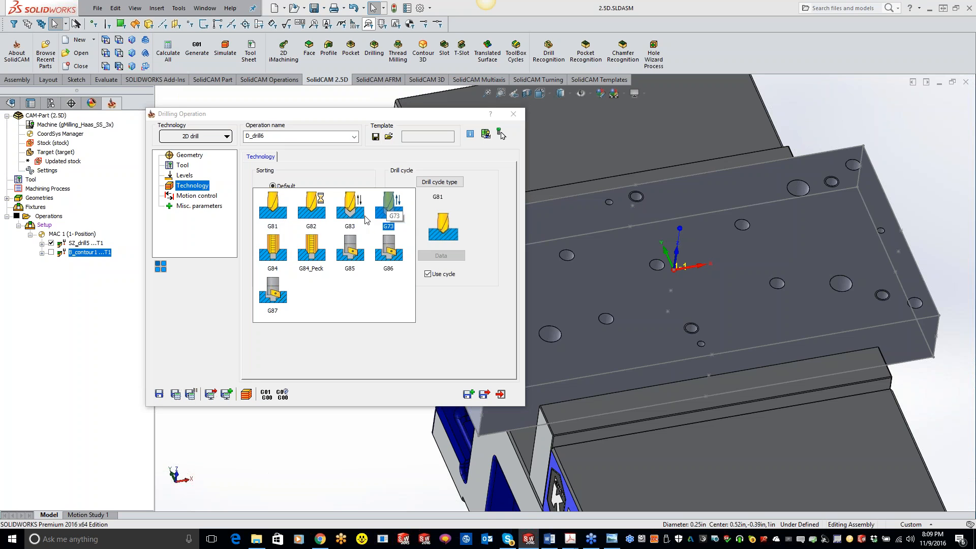
{"action": "left_click", "coordinate": [310, 206]}
{"action": "left_click", "coordinate": [271, 254]}
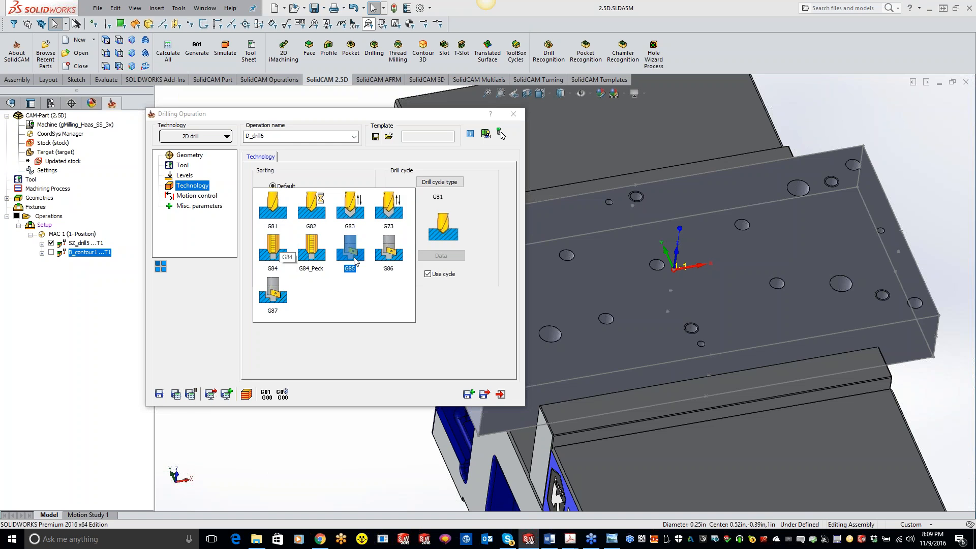
{"action": "left_click", "coordinate": [367, 350]}
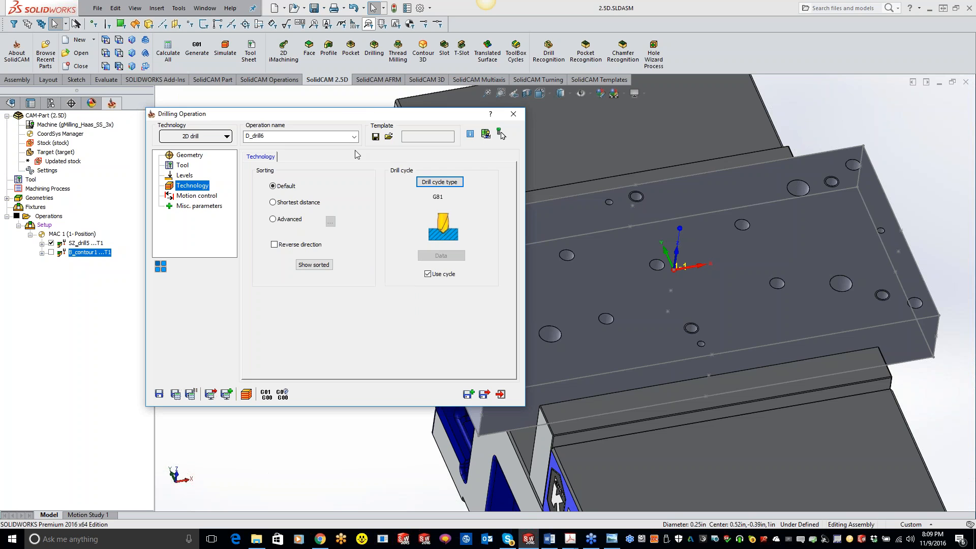
Set the hole sorting to Advanced with the linear back-and-forth column pattern that starts at the lower-left hole
{"action": "left_click_drag", "start_coordinate": [350, 117], "coordinate": [247, 92]}
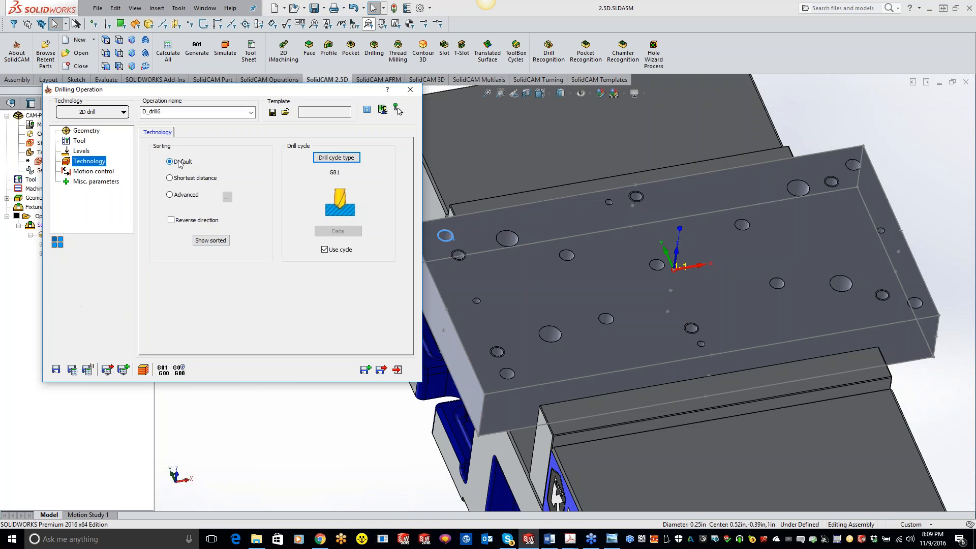
{"action": "left_click", "coordinate": [170, 179]}
{"action": "left_click", "coordinate": [170, 194]}
{"action": "left_click", "coordinate": [227, 197]}
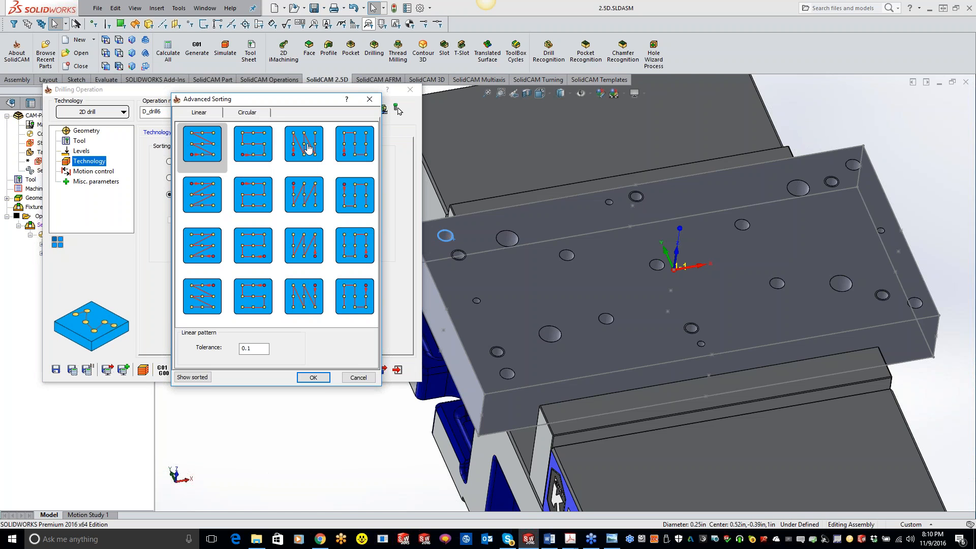
{"action": "left_click", "coordinate": [349, 153]}
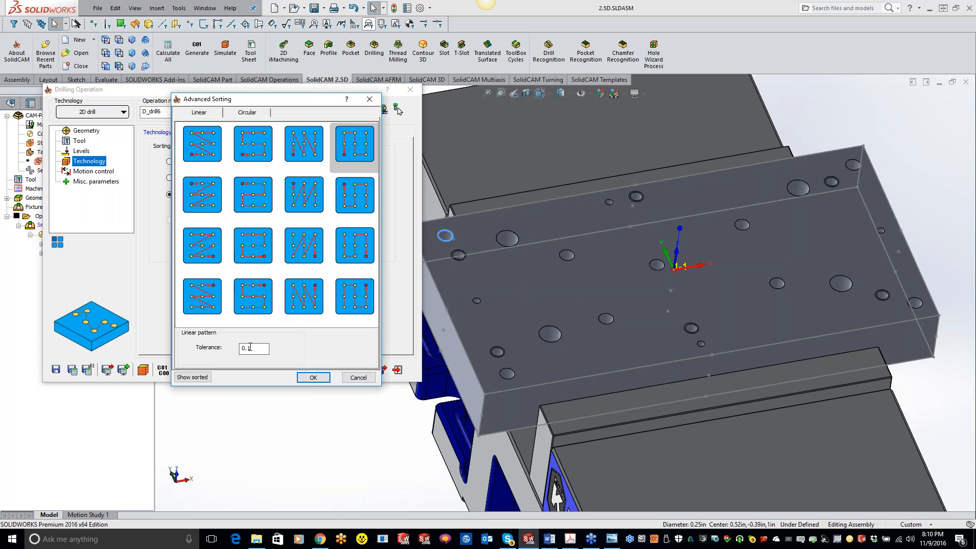
{"action": "left_click", "coordinate": [304, 377]}
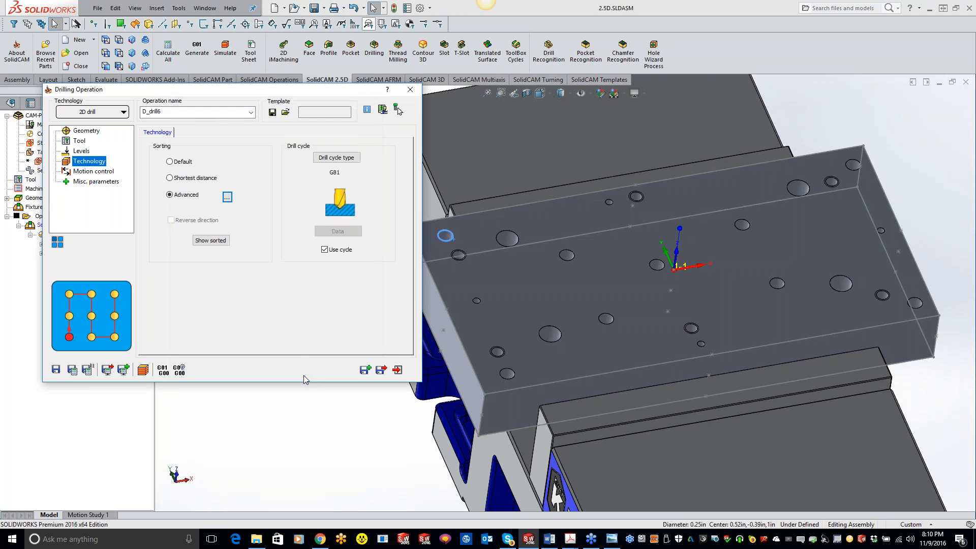
Calculate the spot drilling toolpath and switch the advanced sorting to the linear back-and-forth row pattern starting at the lower-left hole
{"action": "left_click", "coordinate": [73, 371]}
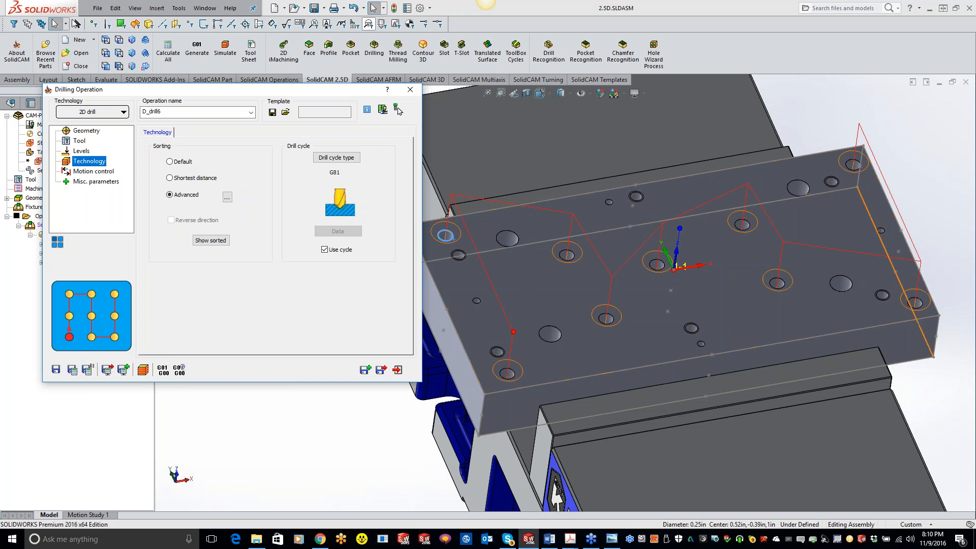
{"action": "left_click", "coordinate": [227, 197]}
{"action": "left_click", "coordinate": [251, 144]}
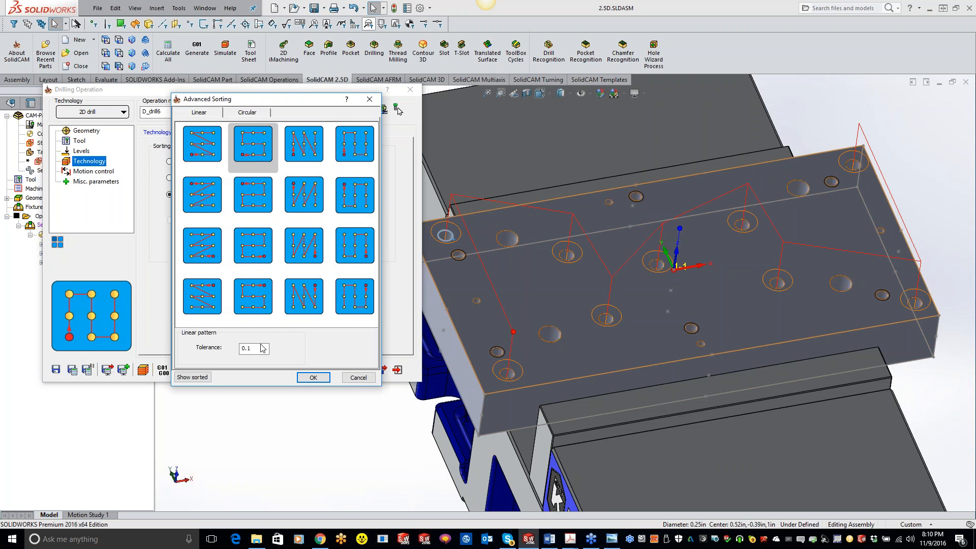
{"action": "left_click", "coordinate": [313, 378]}
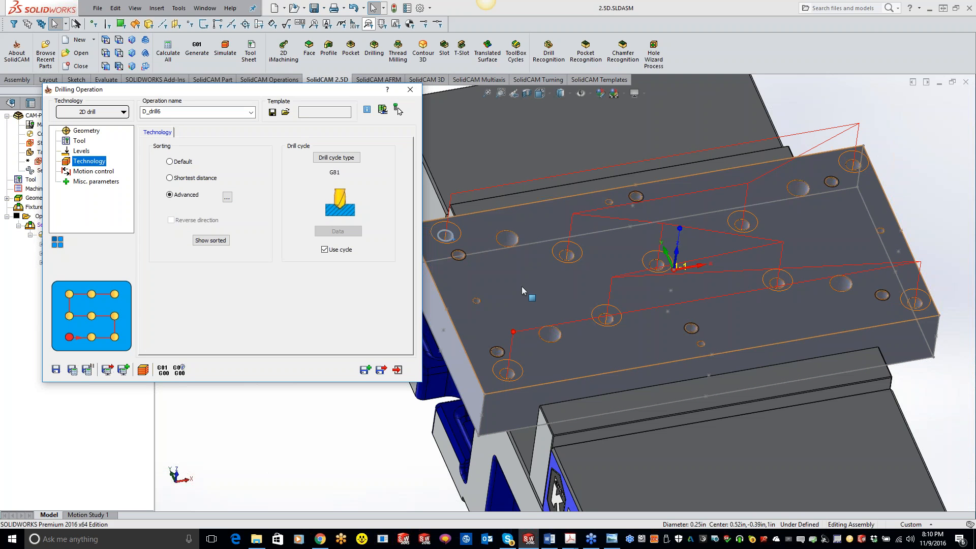
Sort the holes by Shortest distance and simulate the spot drilling in SolidVerify, replaying it at the slowest speed
{"action": "left_click", "coordinate": [170, 178]}
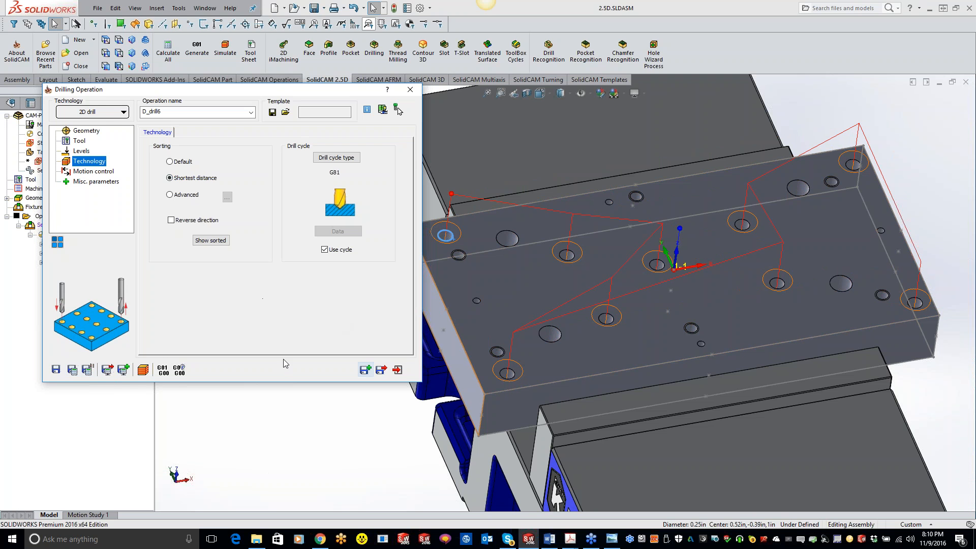
{"action": "left_click", "coordinate": [156, 372]}
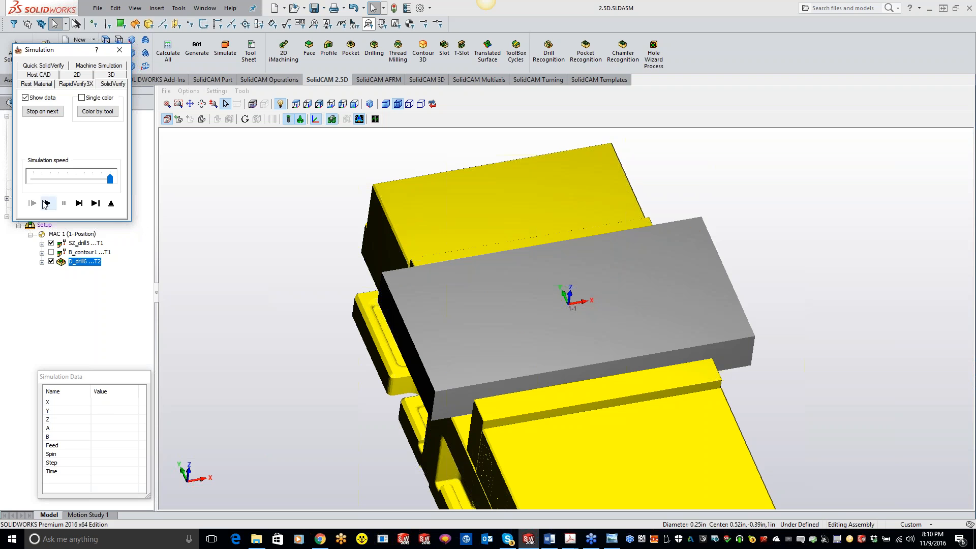
{"action": "left_click", "coordinate": [48, 203]}
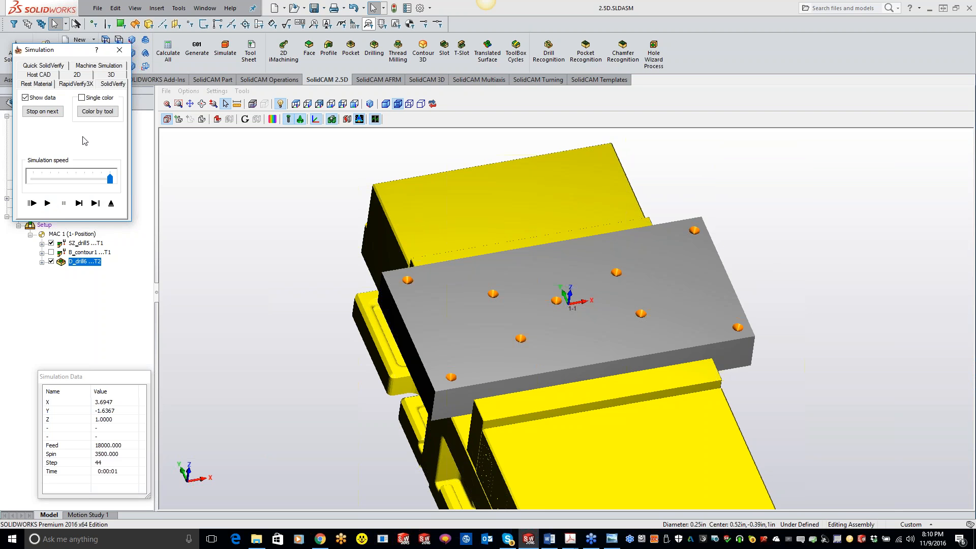
{"action": "left_click_drag", "start_coordinate": [110, 180], "coordinate": [33, 180]}
{"action": "left_click", "coordinate": [47, 203]}
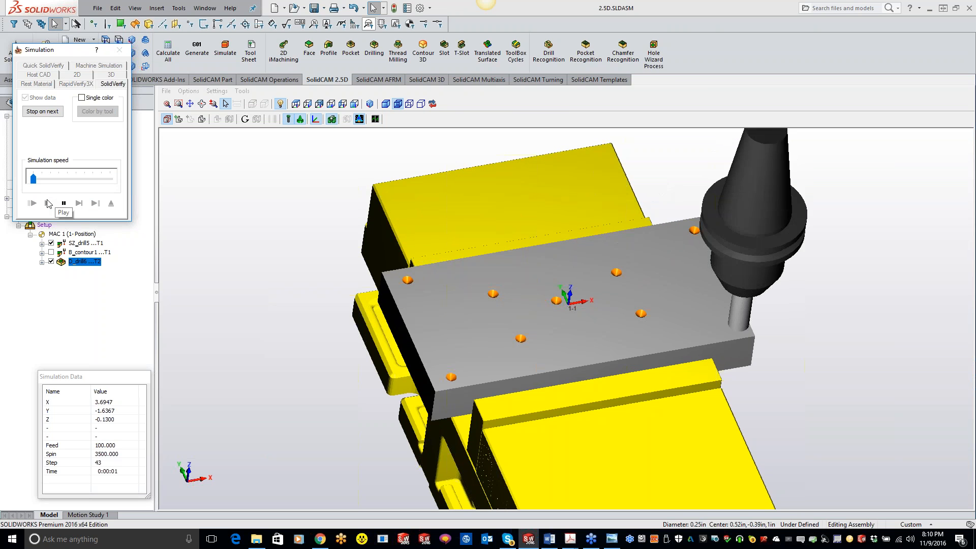
{"action": "left_click", "coordinate": [119, 50]}
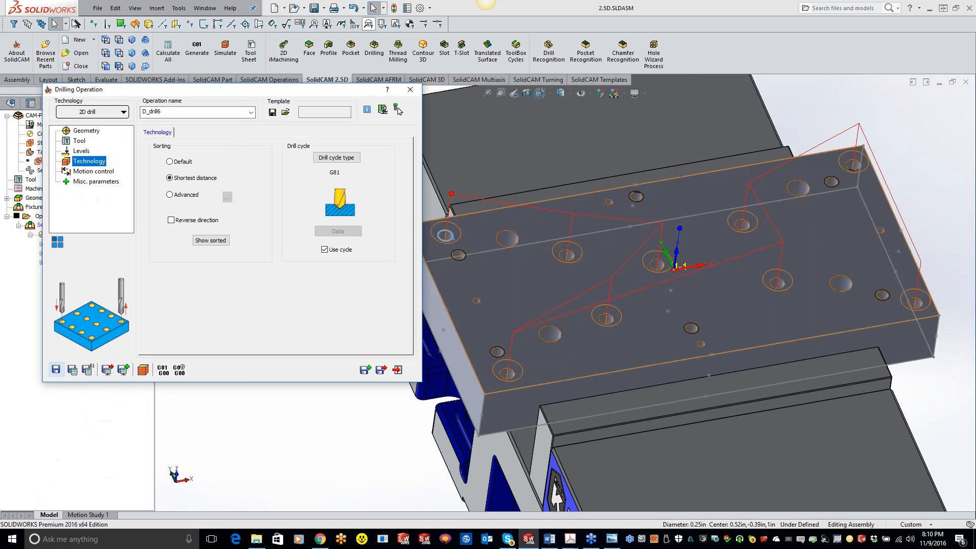
Save and copy the spot drilling operation and assign tool 3, the 0.25 inch DRILL, to the copy
{"action": "middle_click_drag", "start_coordinate": [644, 341], "coordinate": [559, 311]}
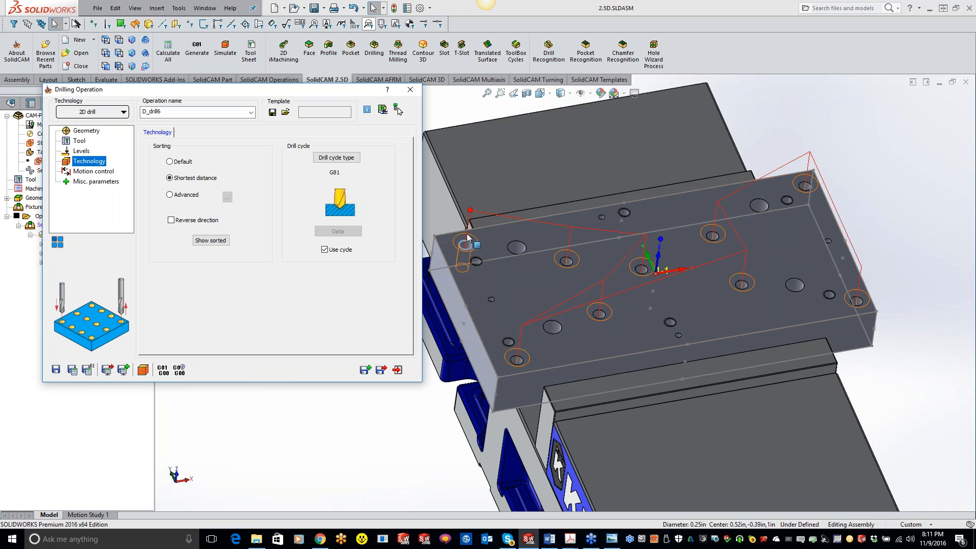
{"action": "left_click", "coordinate": [366, 370]}
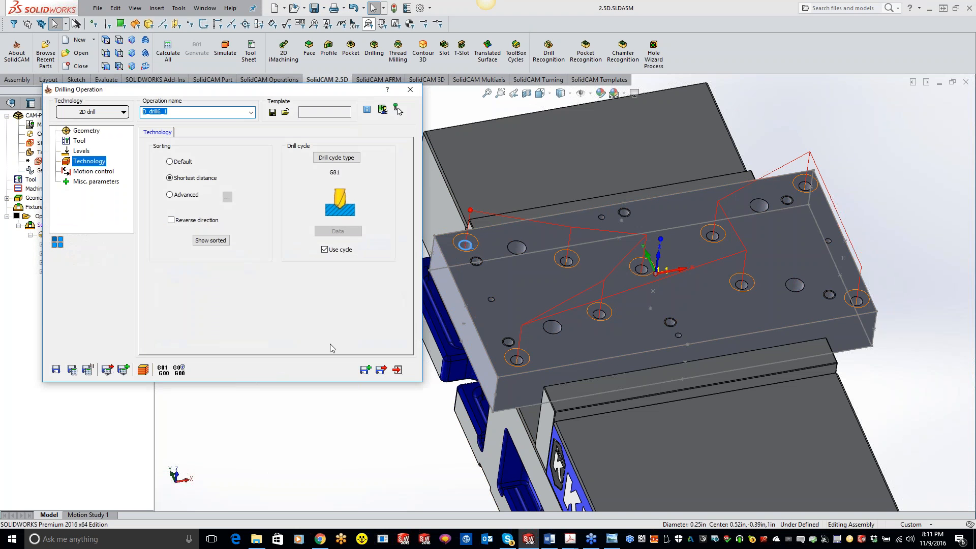
{"action": "left_click", "coordinate": [80, 142]}
{"action": "left_click", "coordinate": [201, 310]}
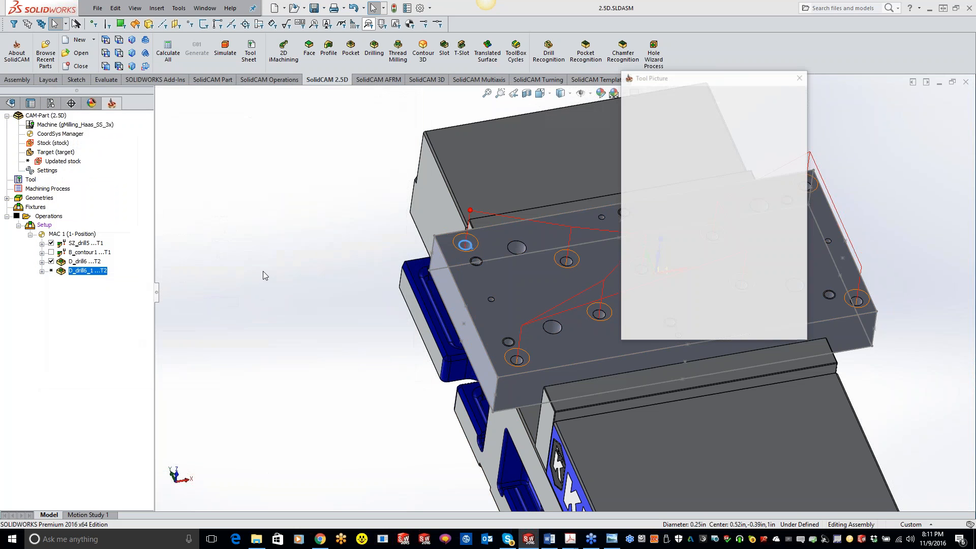
{"action": "left_click", "coordinate": [147, 134]}
{"action": "double_click", "coordinate": [146, 135]}
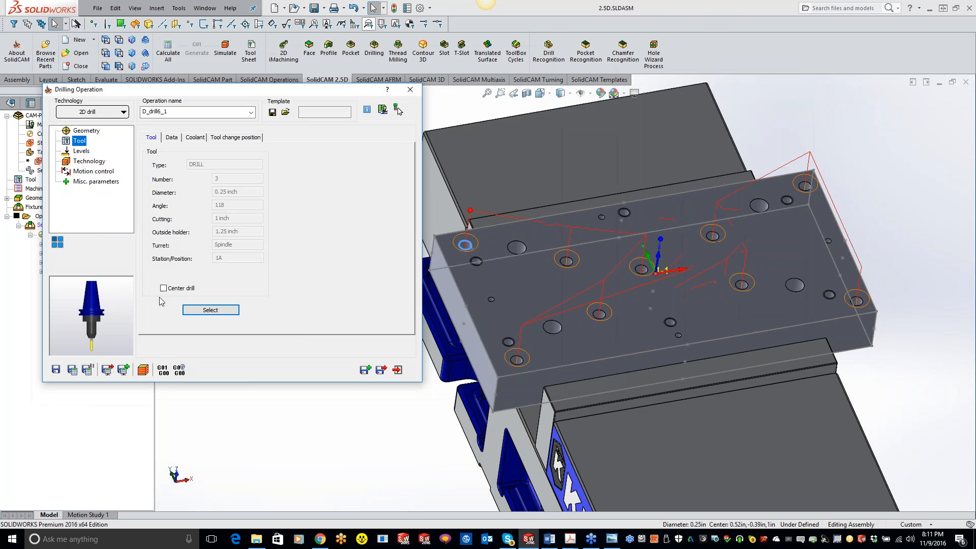
Set the drill depth to the cone tip at the bottom of a 1/4 inch hole, with depth type Cutter tip
{"action": "left_click", "coordinate": [82, 151]}
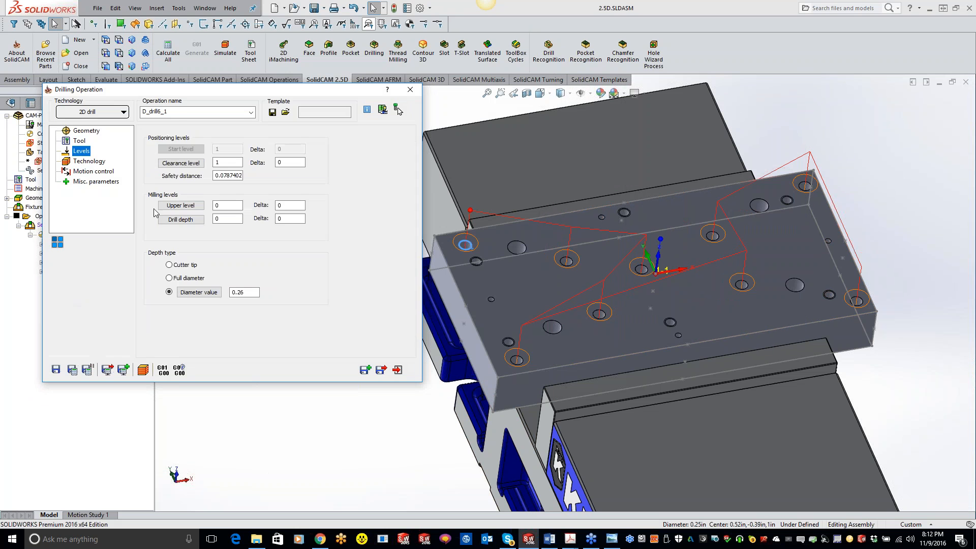
{"action": "left_click", "coordinate": [185, 222]}
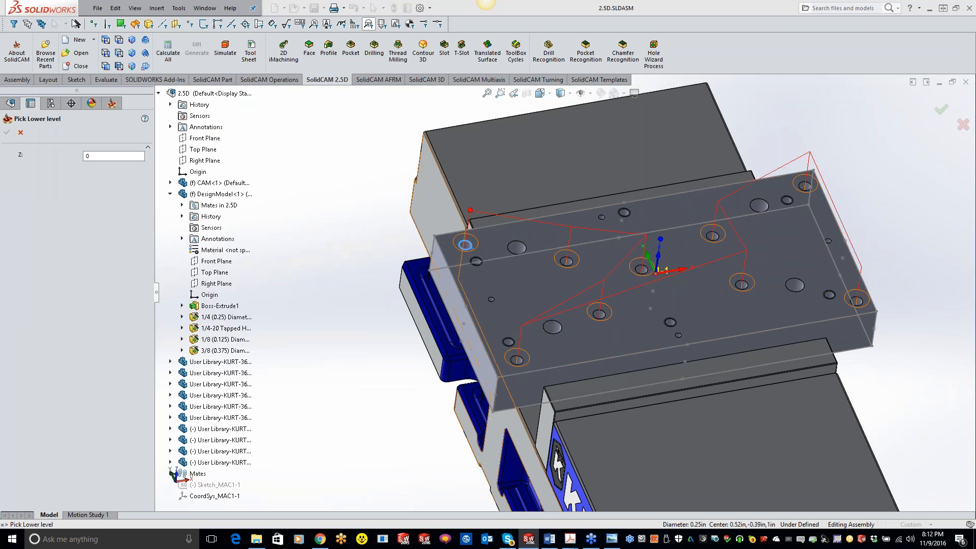
{"action": "middle_click_drag", "start_coordinate": [562, 313], "coordinate": [554, 427]}
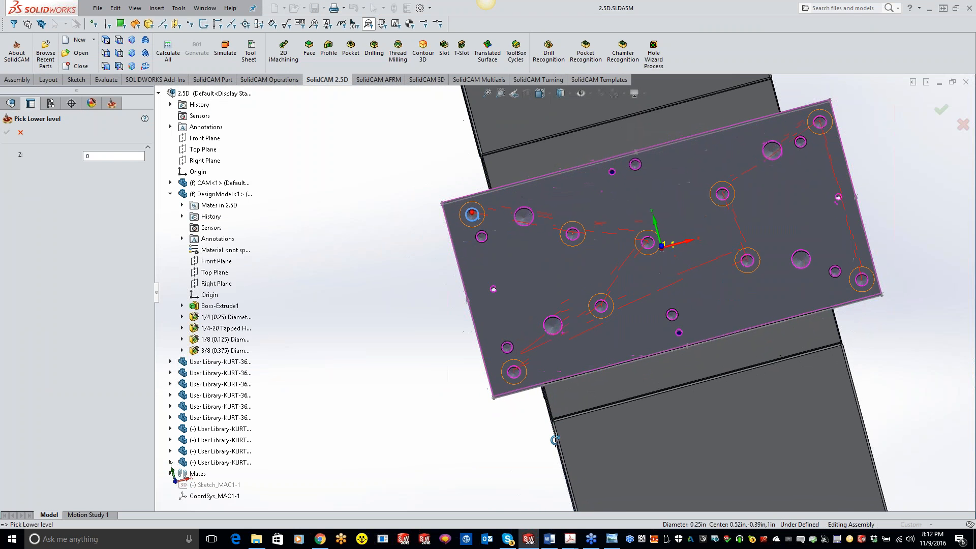
{"action": "scroll", "coordinate": [530, 394], "scroll_direction": "down", "scroll_amount": 5}
{"action": "scroll", "coordinate": [523, 333], "scroll_direction": "down", "scroll_amount": 1}
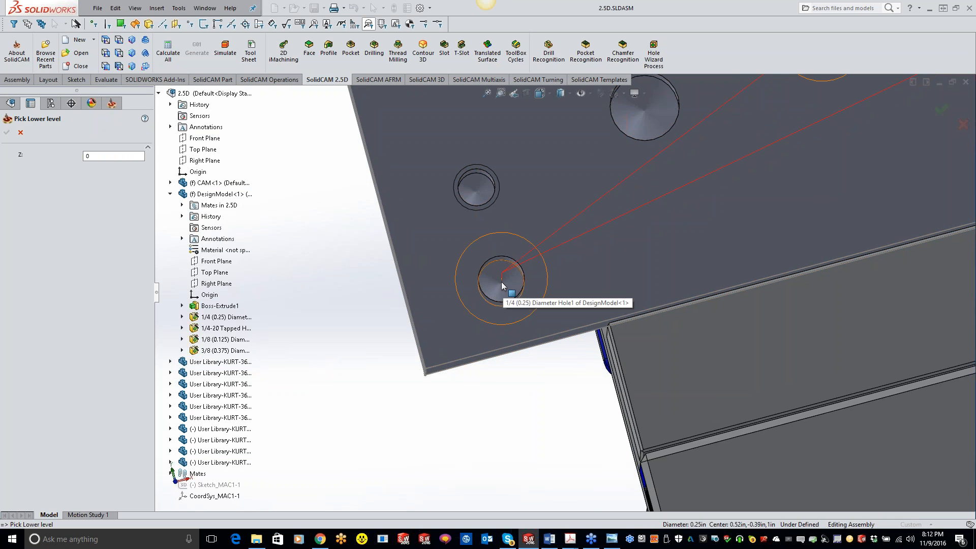
{"action": "left_click", "coordinate": [501, 283]}
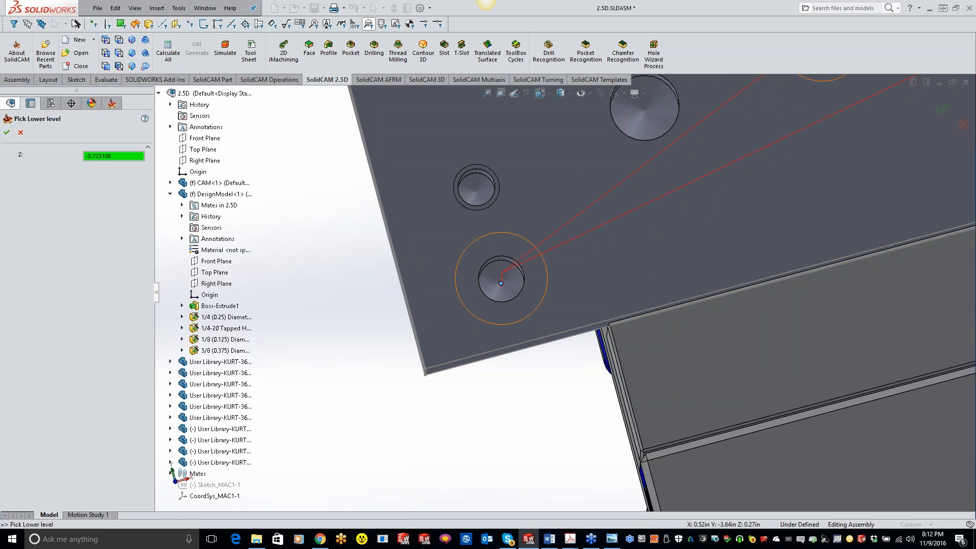
{"action": "left_click", "coordinate": [7, 132]}
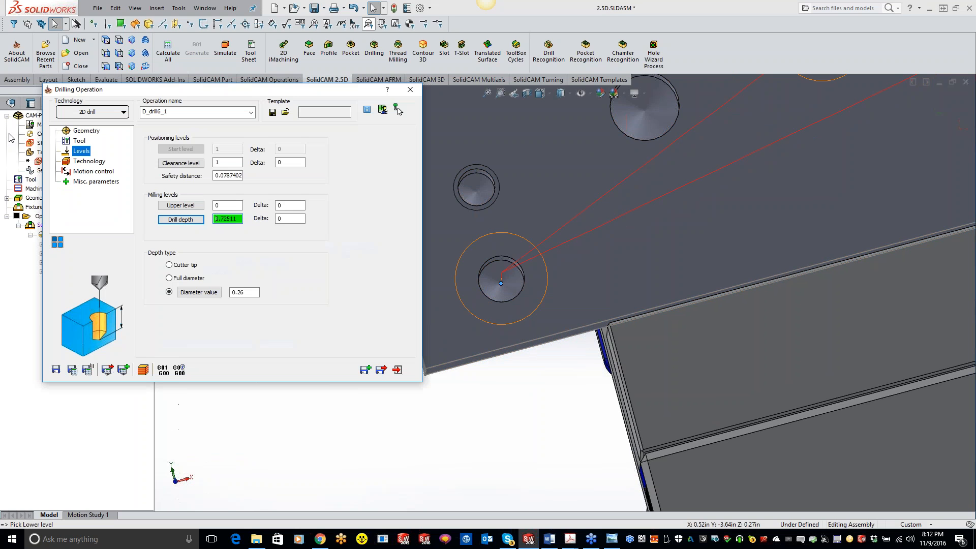
{"action": "left_click", "coordinate": [184, 265]}
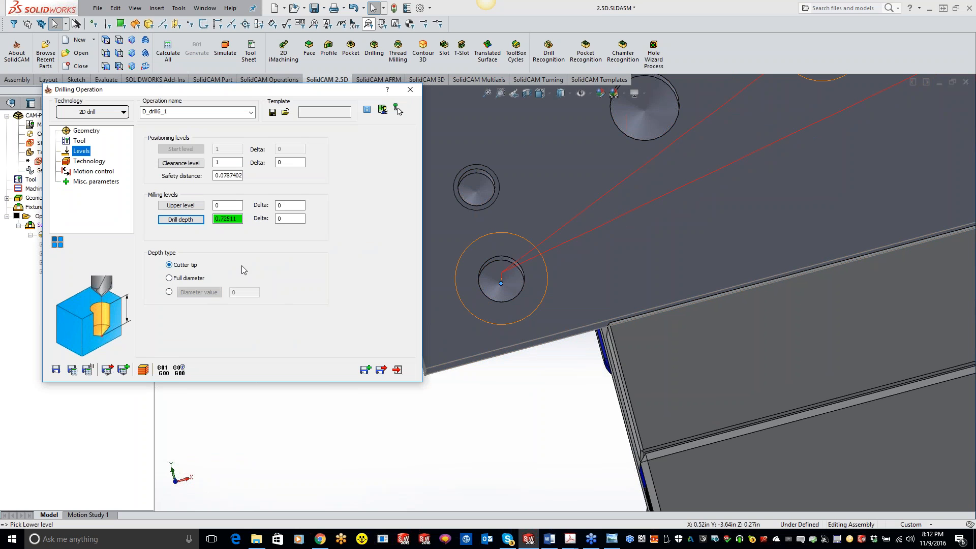
{"action": "left_click", "coordinate": [501, 286]}
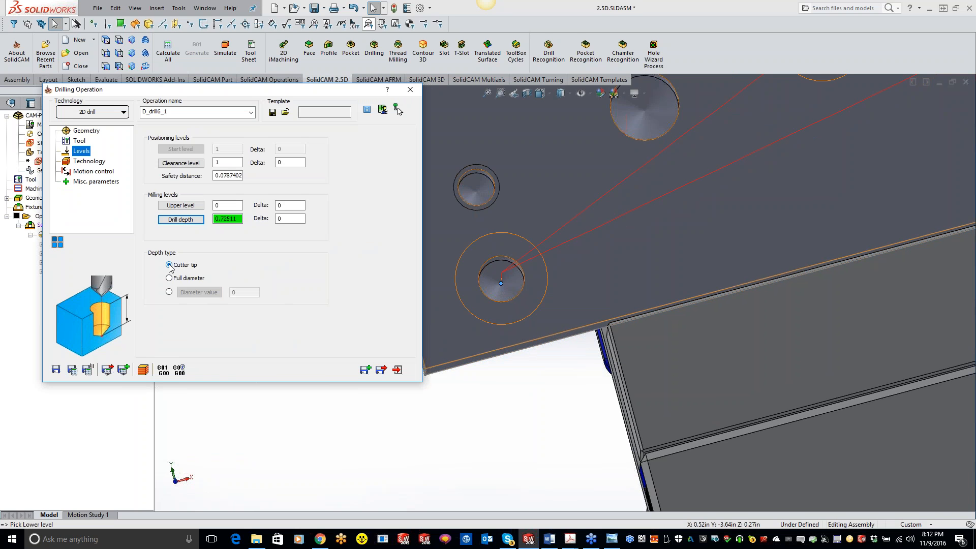
Set the drill depth to 0.65 from the lower edge of the 1/4 inch hole's straight wall, with depth type Full diameter
{"action": "left_click", "coordinate": [196, 220]}
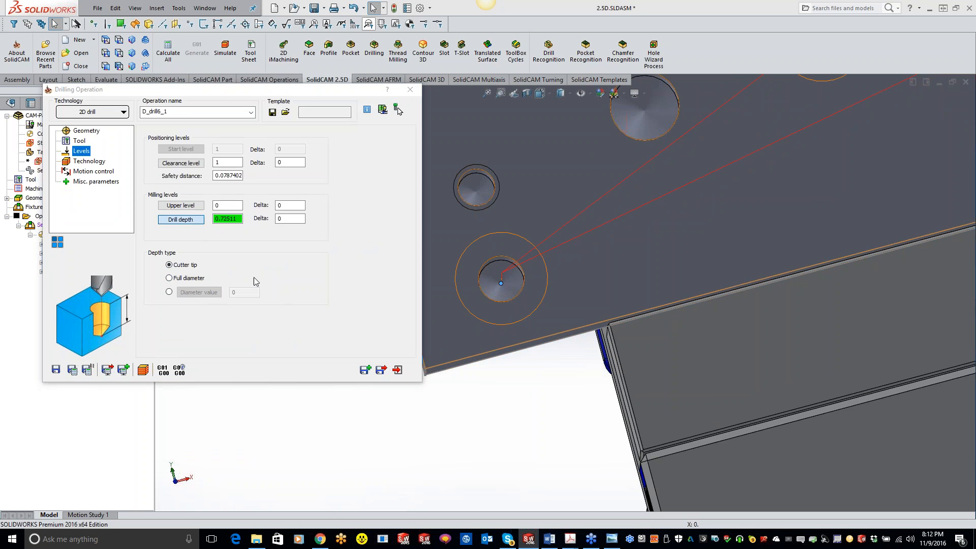
{"action": "middle_click_drag", "start_coordinate": [516, 321], "coordinate": [523, 306]}
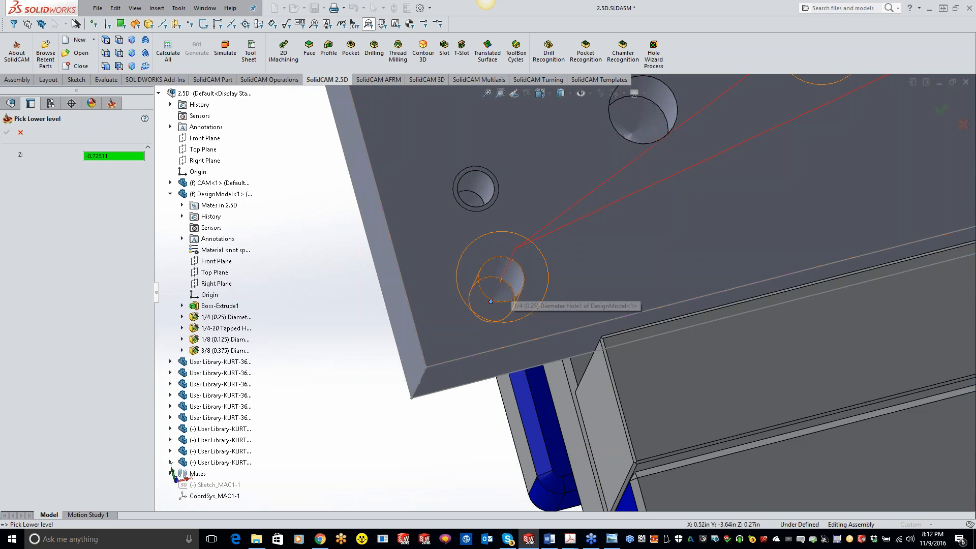
{"action": "left_click", "coordinate": [511, 290]}
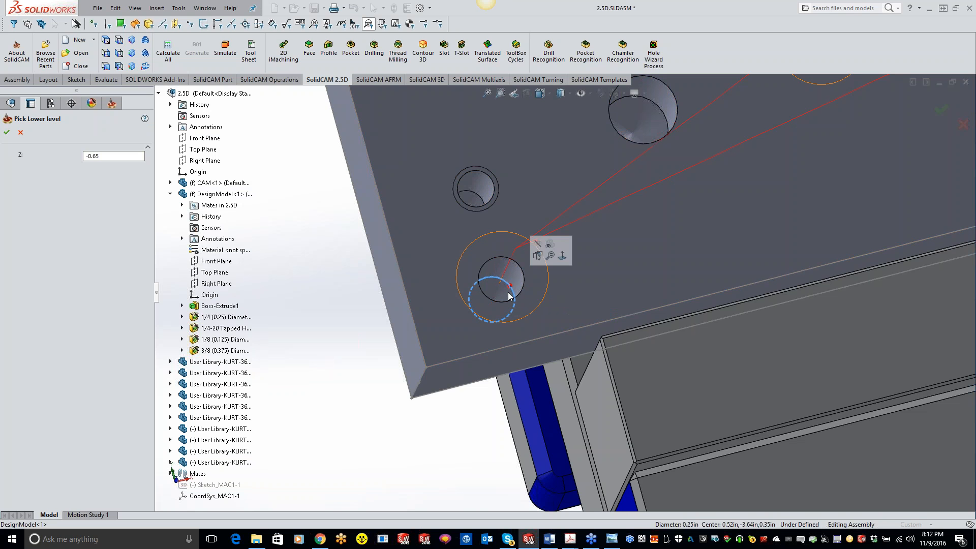
{"action": "left_click", "coordinate": [12, 132]}
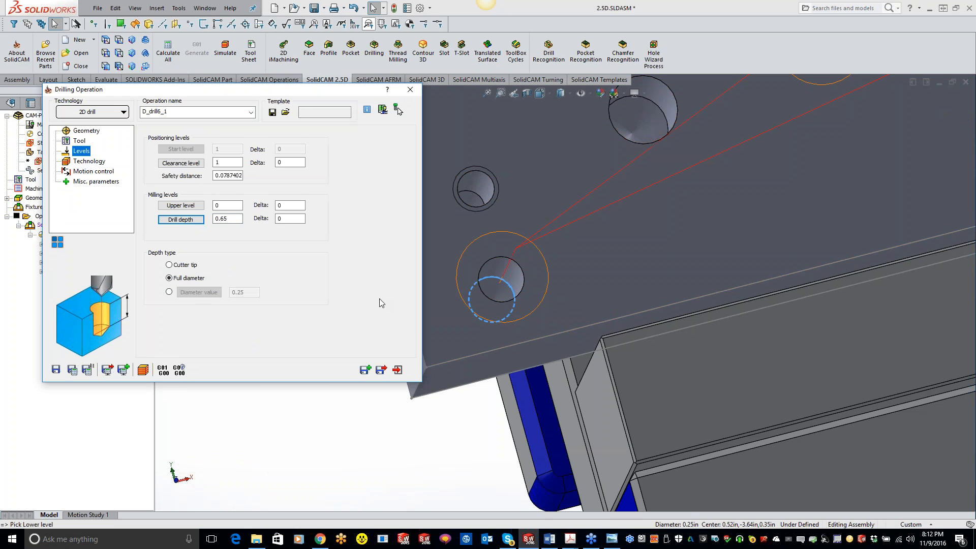
Change the drill cycle to G83 pecking with a step down of 0.1 and a Q_Peck of 0.1
{"action": "left_click", "coordinate": [100, 166]}
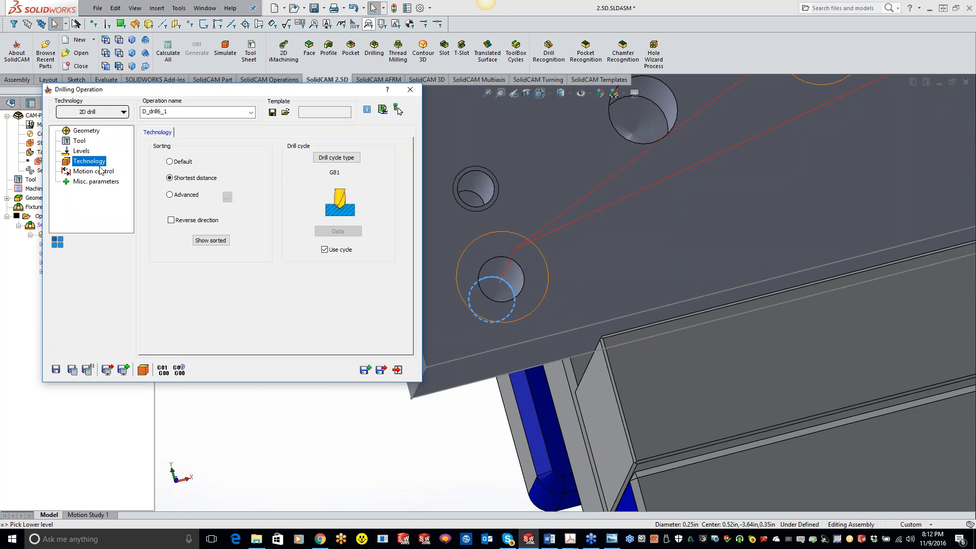
{"action": "left_click", "coordinate": [338, 158]}
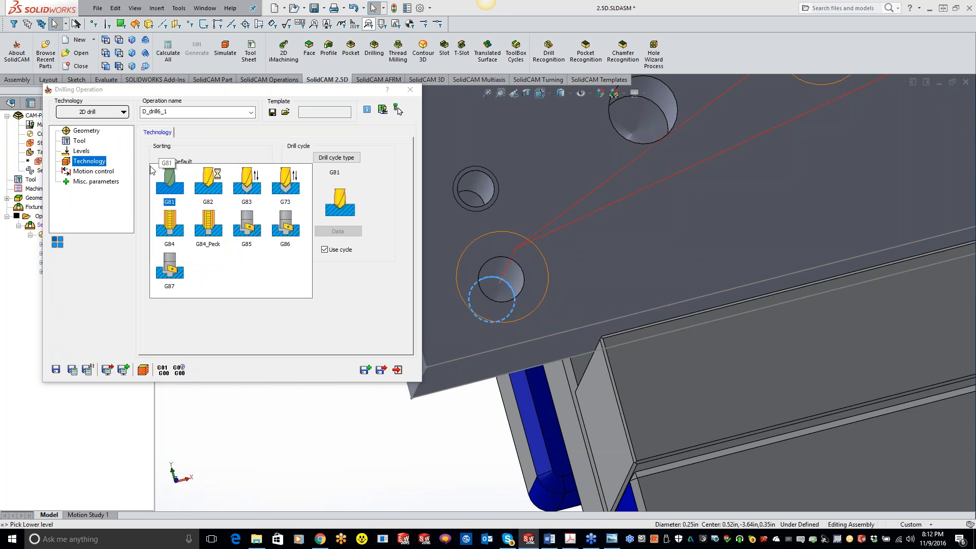
{"action": "left_click", "coordinate": [240, 181]}
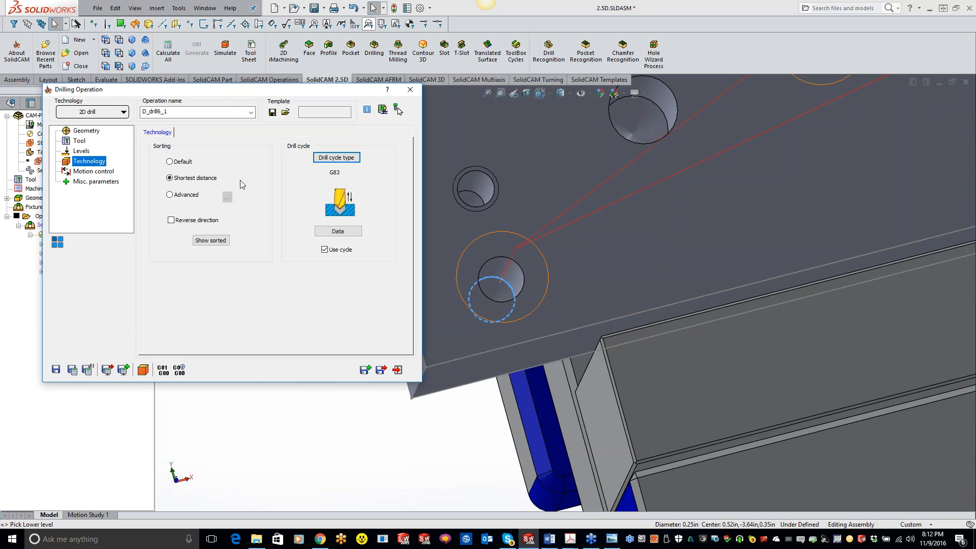
{"action": "left_click", "coordinate": [340, 233]}
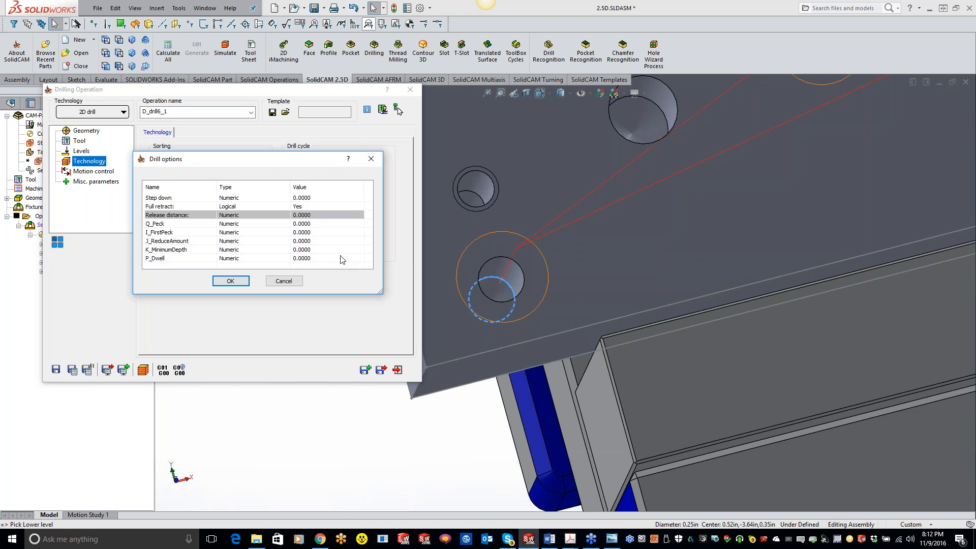
{"action": "left_click", "coordinate": [317, 198]}
{"action": "left_click", "coordinate": [318, 198]}
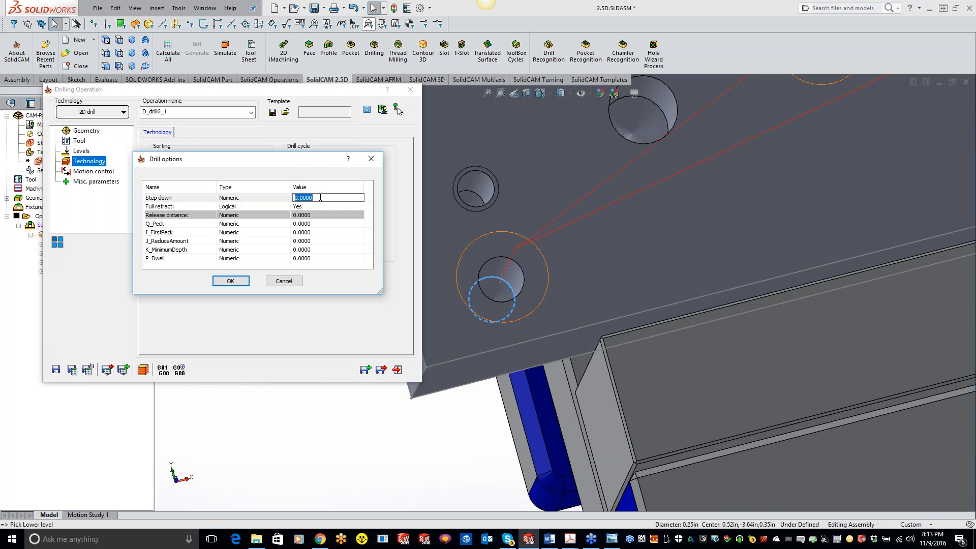
{"action": "type", "text": "."}
{"action": "left_click", "coordinate": [314, 225]}
{"action": "type", "text": ".1"}
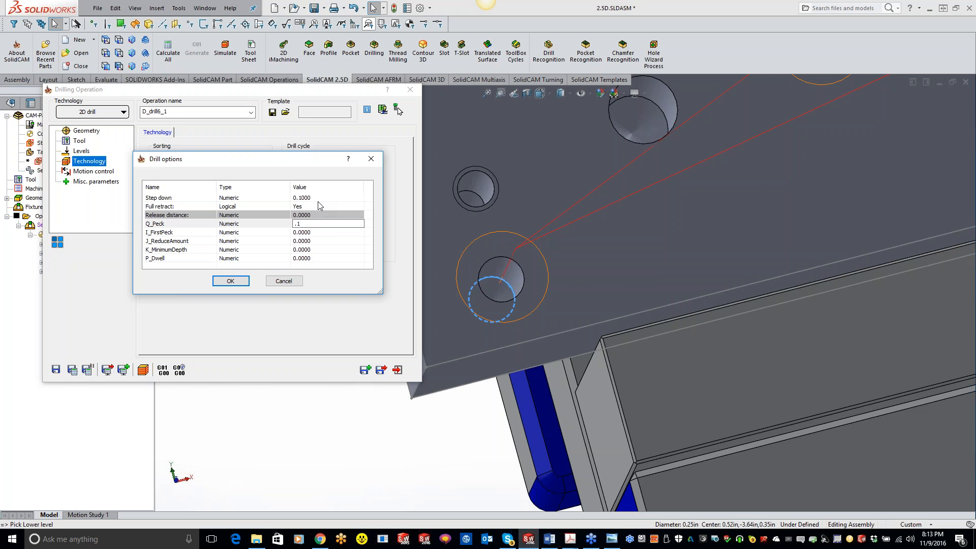
{"action": "left_click", "coordinate": [243, 281]}
Save and calculate the peck drilling operation and simulate it in SolidVerify, raising the playback speed to the maximum
{"action": "left_click", "coordinate": [73, 369]}
{"action": "left_click", "coordinate": [144, 372]}
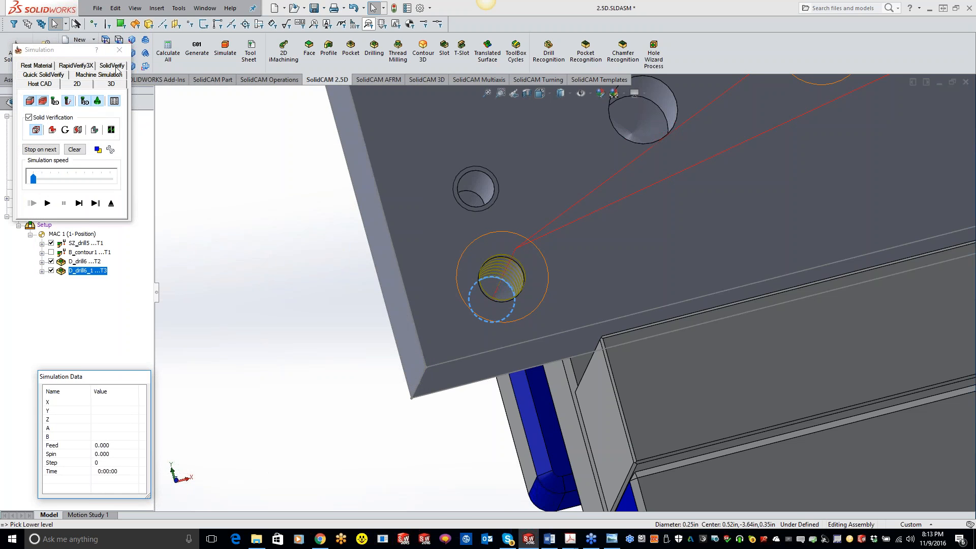
{"action": "left_click", "coordinate": [113, 66]}
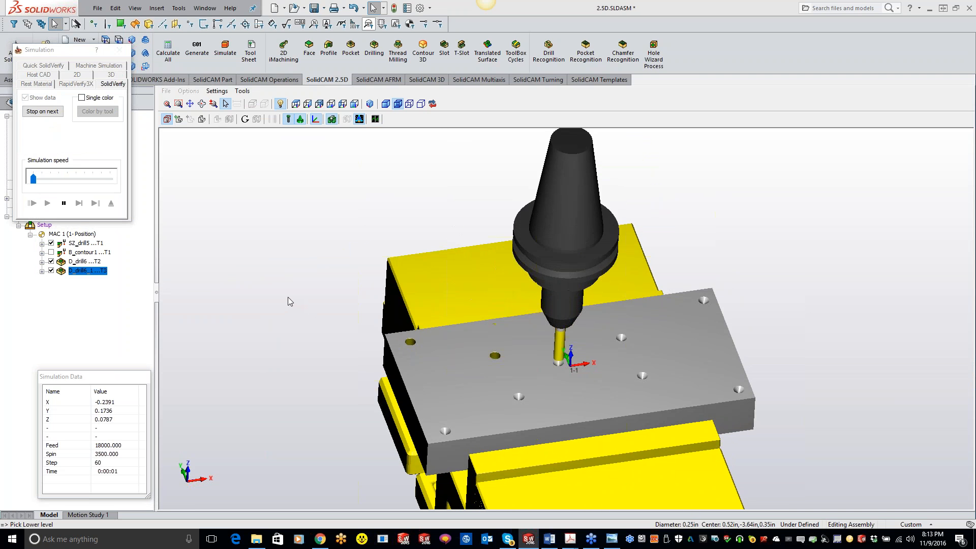
{"action": "left_click_drag", "start_coordinate": [33, 178], "coordinate": [53, 178]}
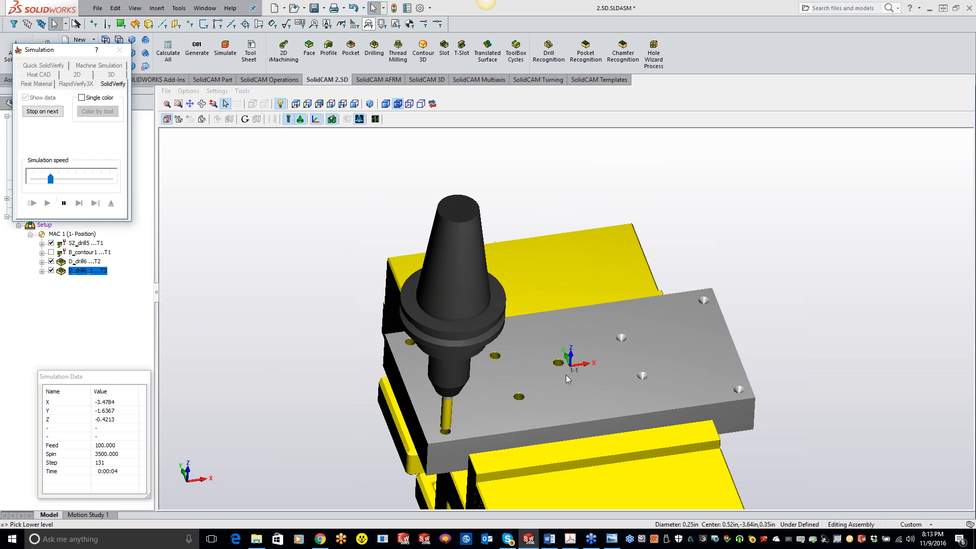
{"action": "left_click_drag", "start_coordinate": [50, 180], "coordinate": [111, 180]}
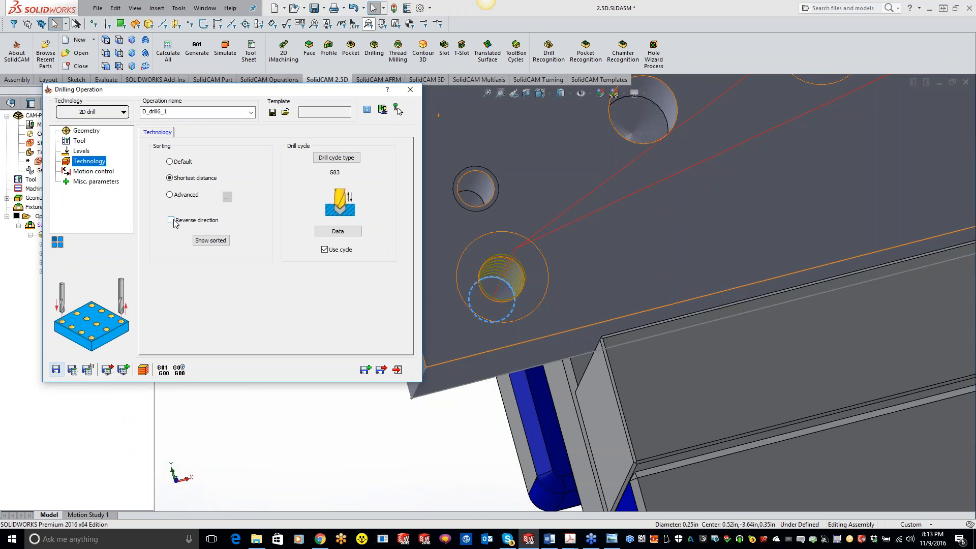
Turn on Reverse direction for the peck drilling operation's hole sorting, check the resulting path across the plate and close the operation
{"action": "left_click", "coordinate": [173, 221]}
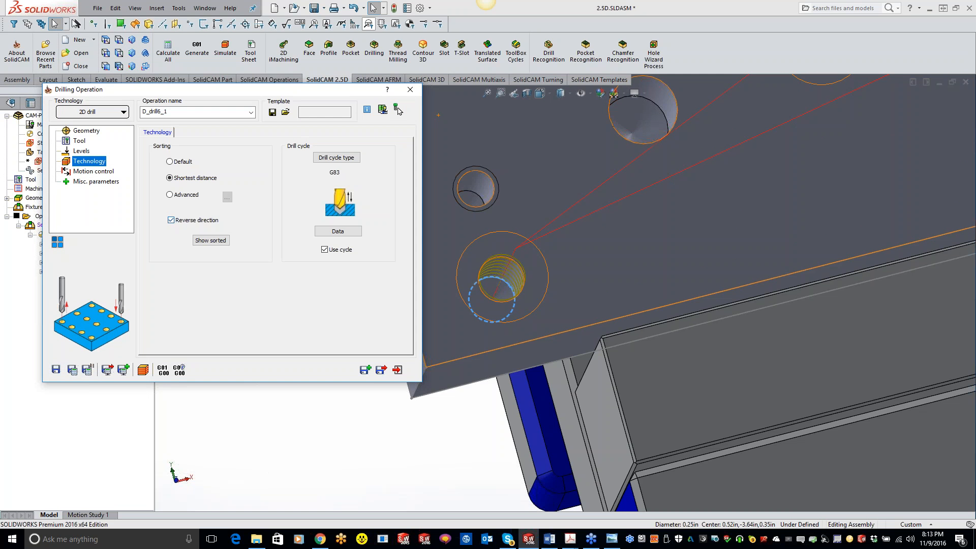
{"action": "scroll", "coordinate": [564, 293], "scroll_direction": "up", "scroll_amount": 9}
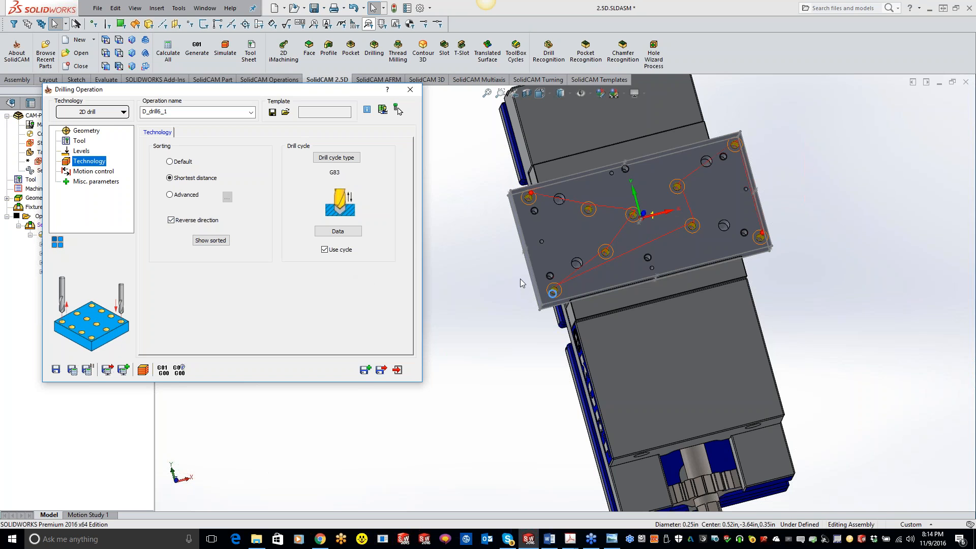
{"action": "middle_click_drag", "start_coordinate": [520, 279], "coordinate": [523, 231]}
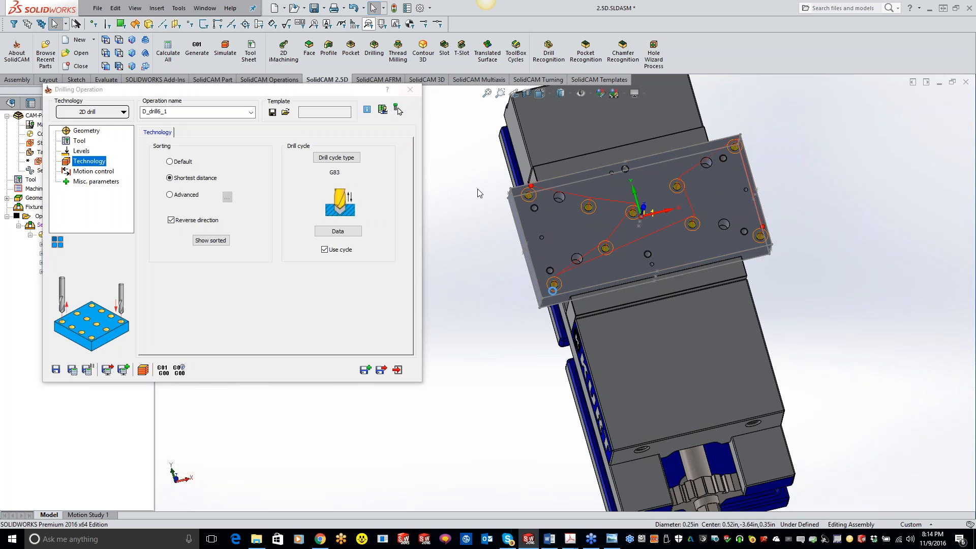
{"action": "left_click", "coordinate": [410, 89]}
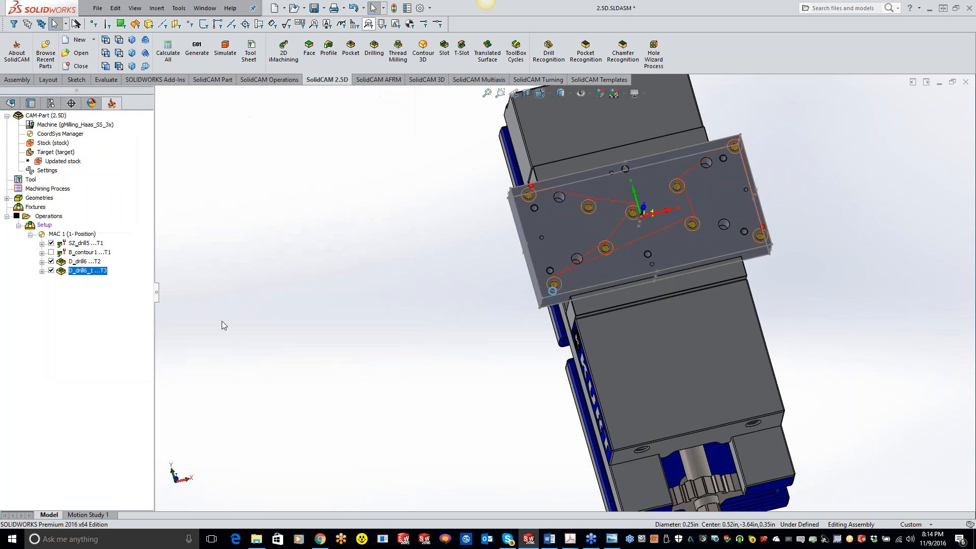
Hide the toolpaths of the SZ_drill5, D_drill6 and D_drill6_1 operations
{"action": "left_click", "coordinate": [51, 261]}
{"action": "left_click", "coordinate": [51, 270]}
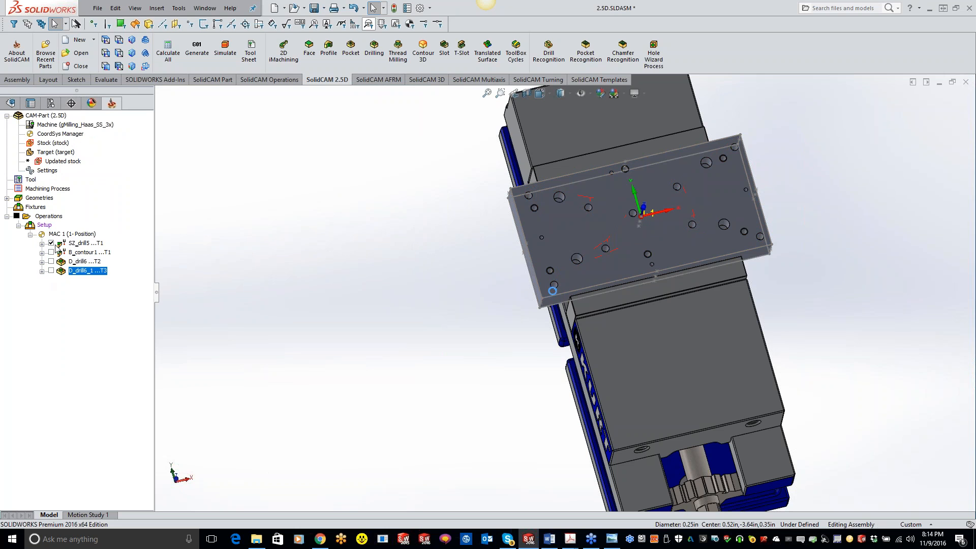
{"action": "left_click", "coordinate": [51, 243]}
Add a drilling operation on all holes of the 1/4-20 Tapped Hole1 feature, using tool 2, the 0.5 inch spot drill
{"action": "right_click", "coordinate": [85, 276]}
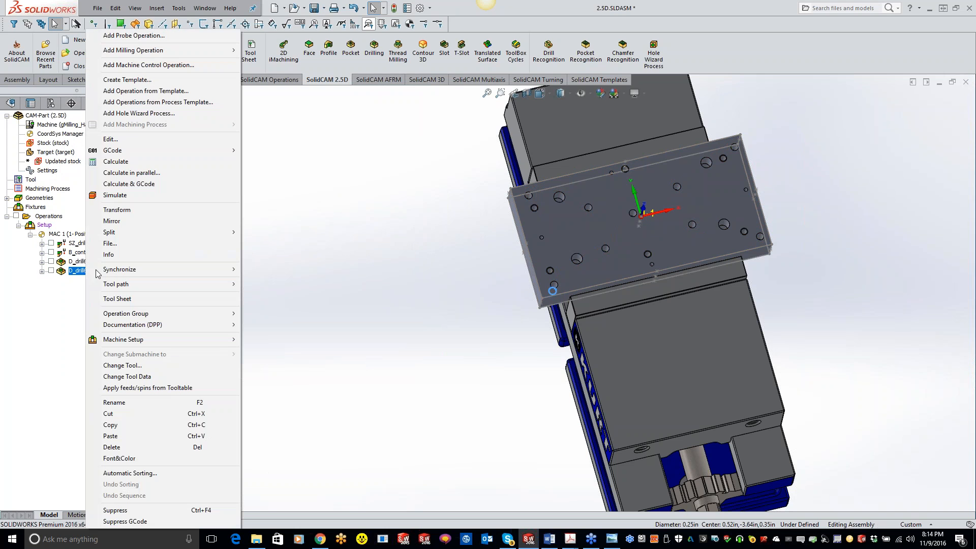
{"action": "mouse_move", "coordinate": [122, 53]}
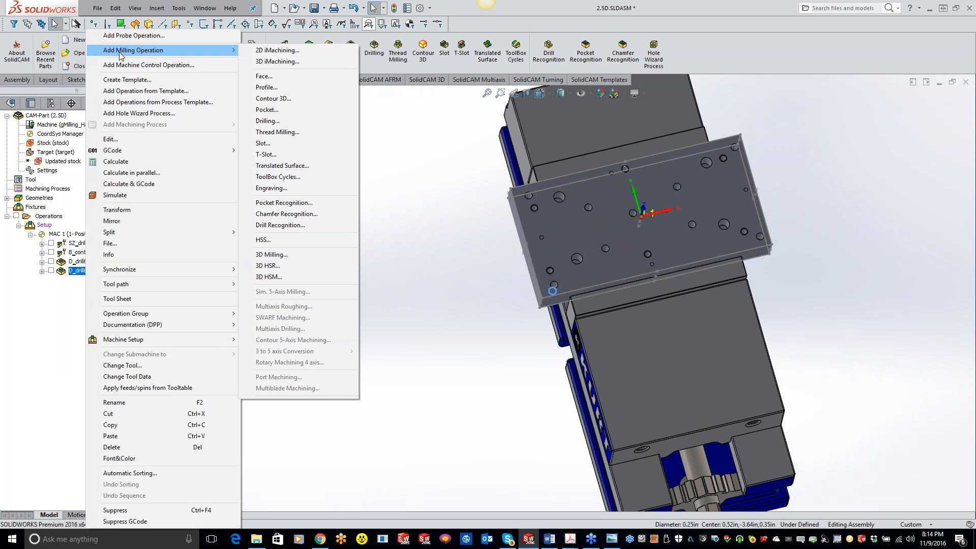
{"action": "left_click", "coordinate": [266, 121]}
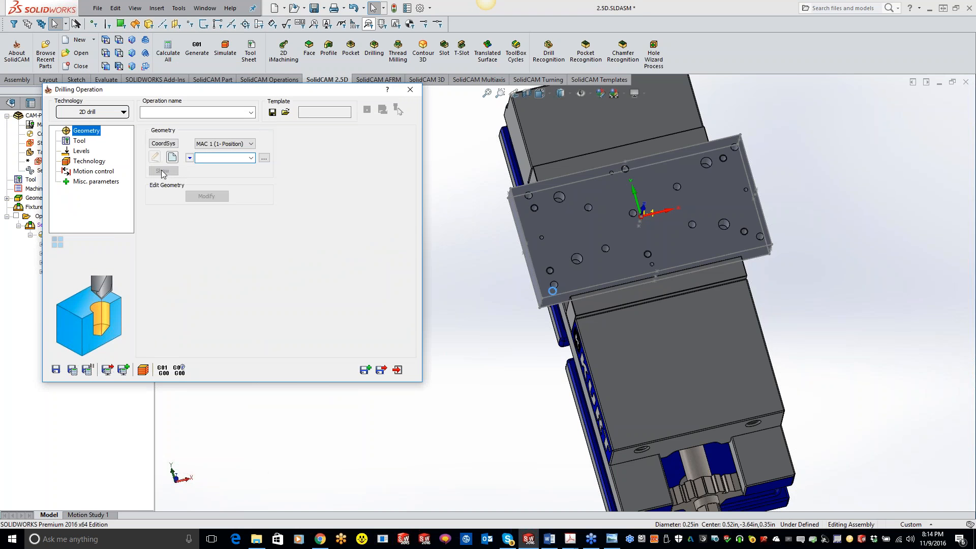
{"action": "left_click", "coordinate": [207, 316]}
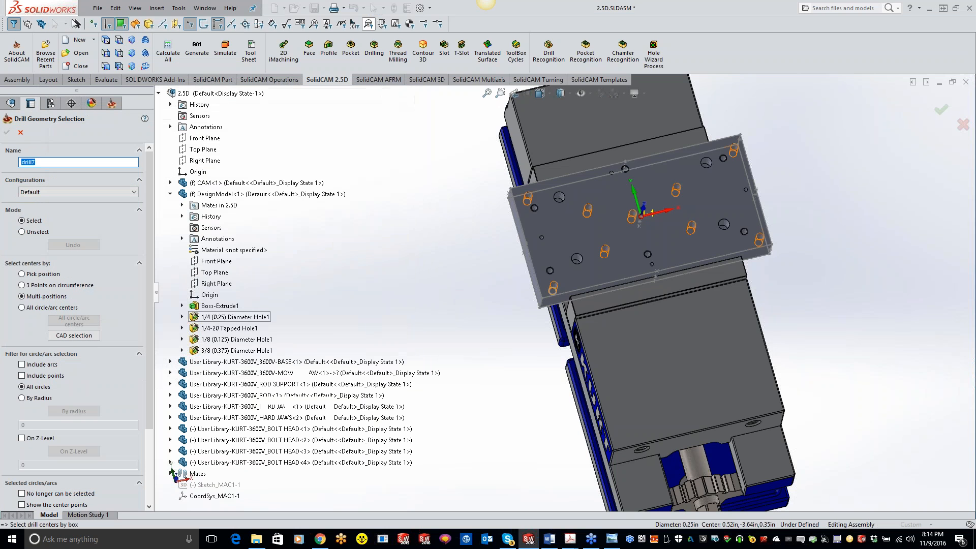
{"action": "left_click", "coordinate": [229, 328]}
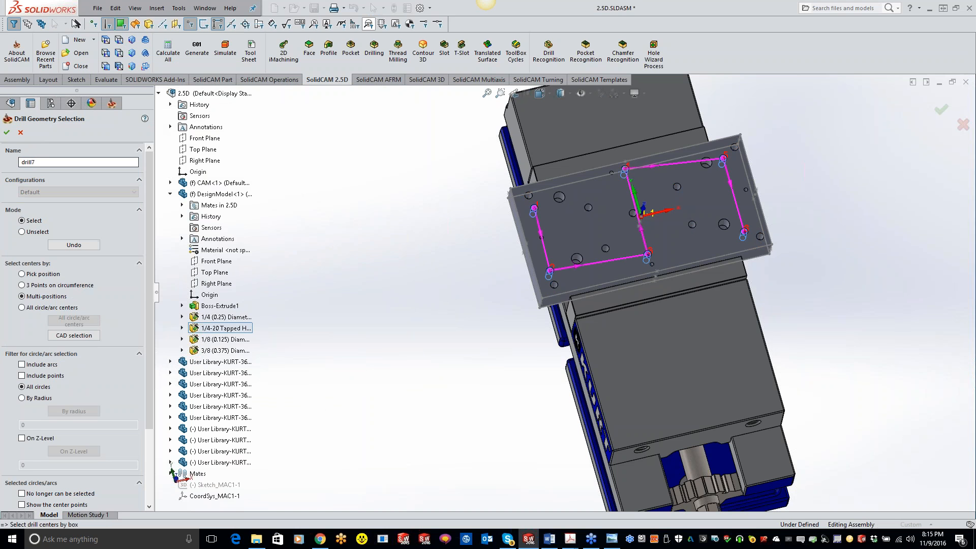
{"action": "left_click", "coordinate": [7, 132]}
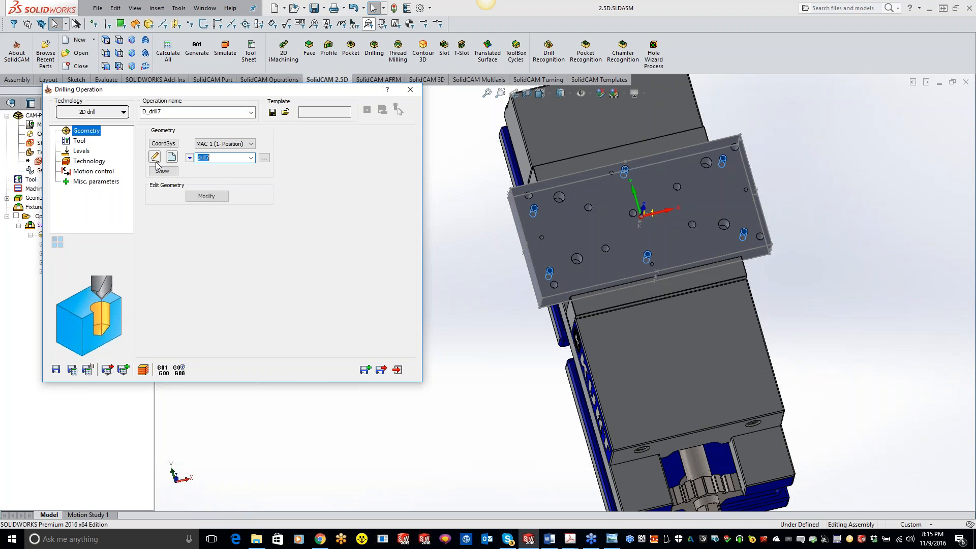
{"action": "left_click", "coordinate": [211, 309]}
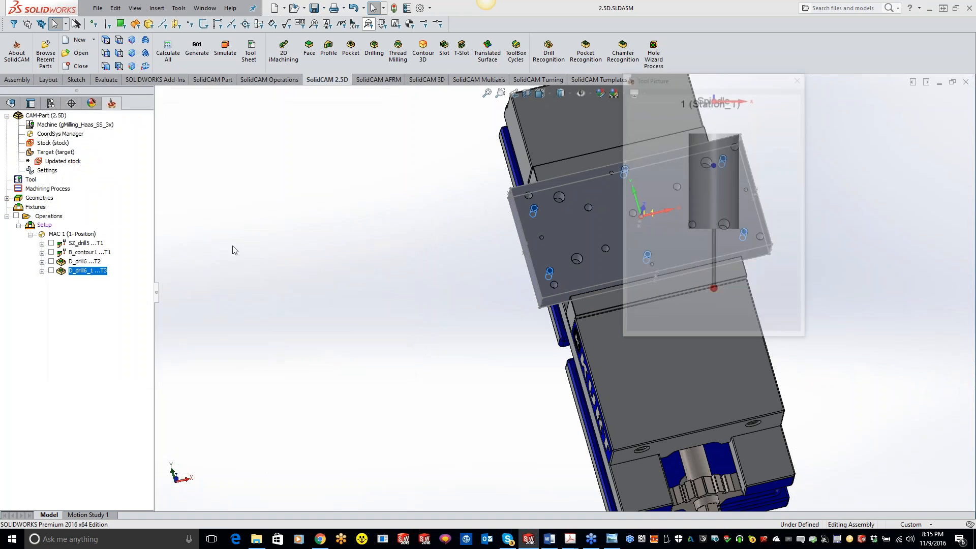
{"action": "double_click", "coordinate": [72, 125]}
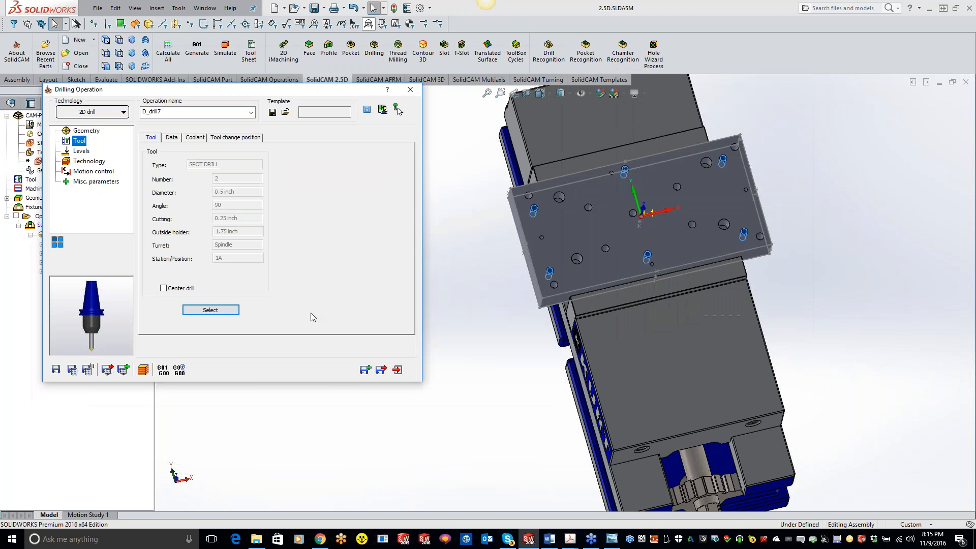
Set the spot drilling depth to 0 with a Diameter value of 0.27, and calculate and copy the operation
{"action": "left_click", "coordinate": [83, 151]}
{"action": "left_click", "coordinate": [214, 219]}
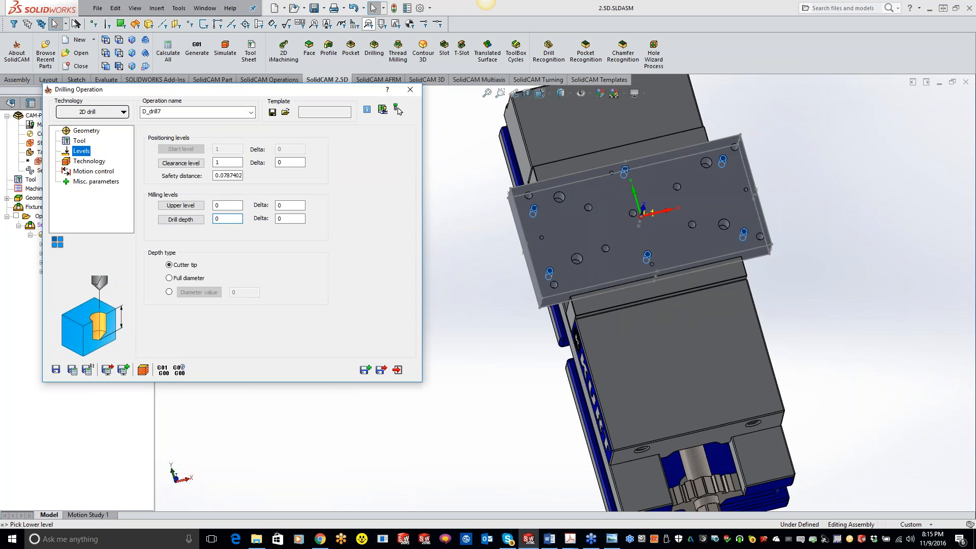
{"action": "type", "text": "0"}
{"action": "left_click", "coordinate": [169, 292]}
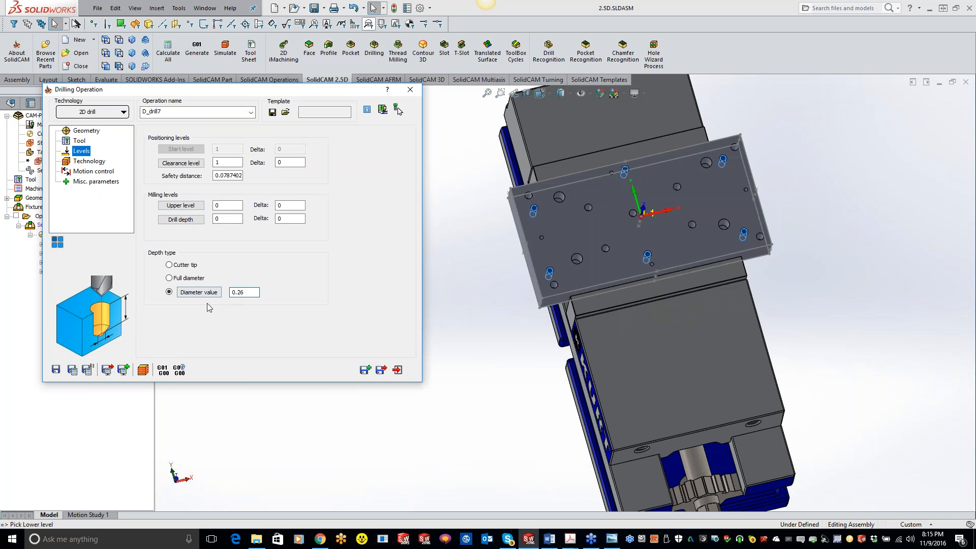
{"action": "type", "text": "7"}
{"action": "left_click", "coordinate": [73, 370]}
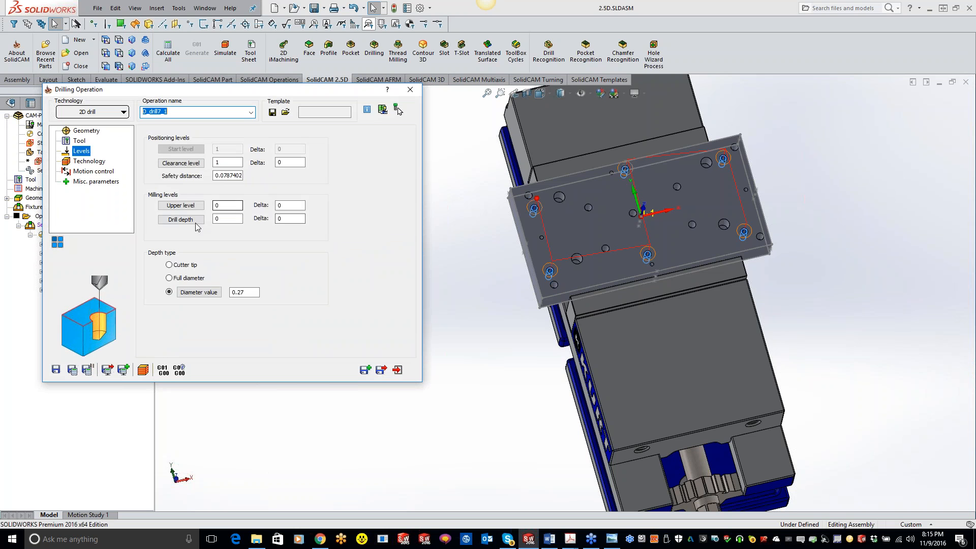
Change the copied operation's tool to tool 4, the 0.201 inch drill
{"action": "left_click", "coordinate": [80, 143]}
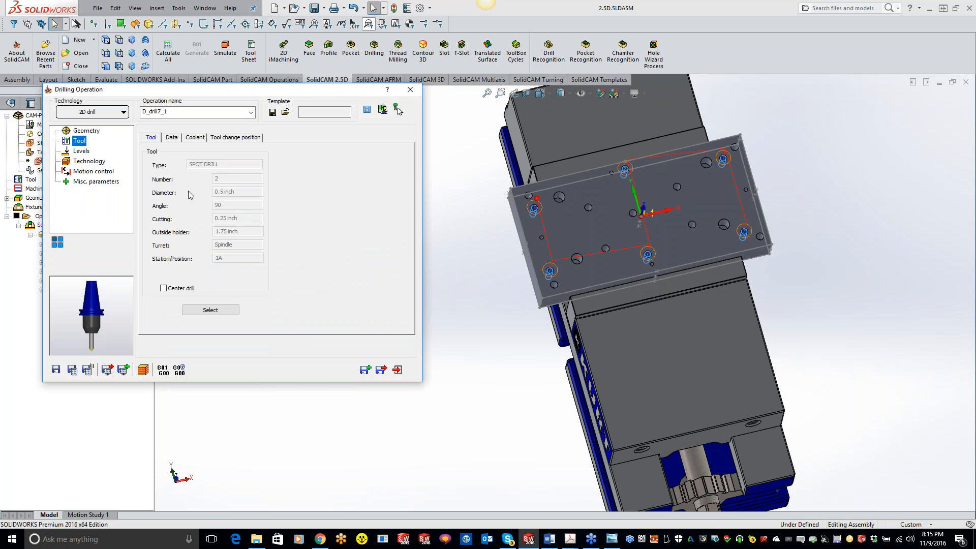
{"action": "left_click", "coordinate": [218, 310]}
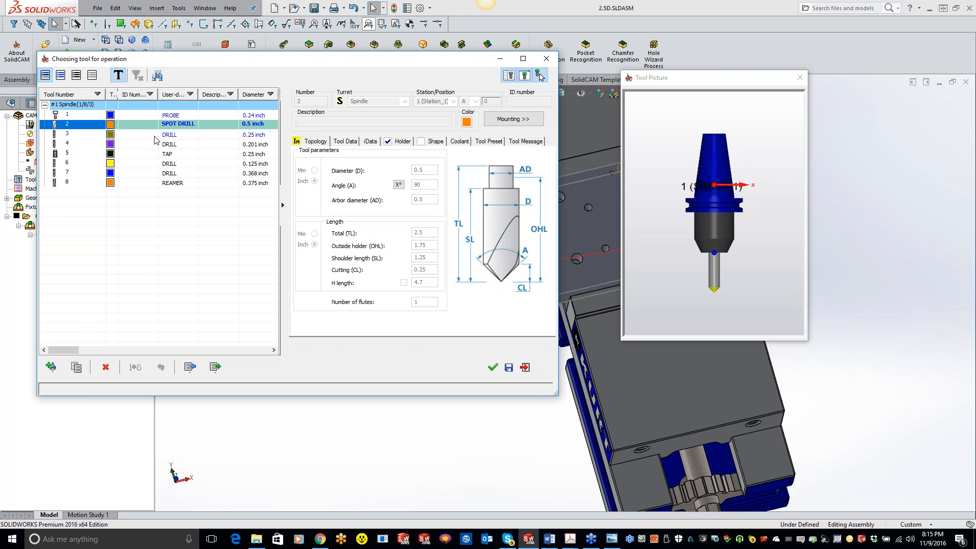
{"action": "left_click", "coordinate": [156, 145]}
{"action": "double_click", "coordinate": [156, 144]}
Pick the lower corner of the plate as the drill depth
{"action": "left_click", "coordinate": [82, 152]}
{"action": "left_click", "coordinate": [181, 219]}
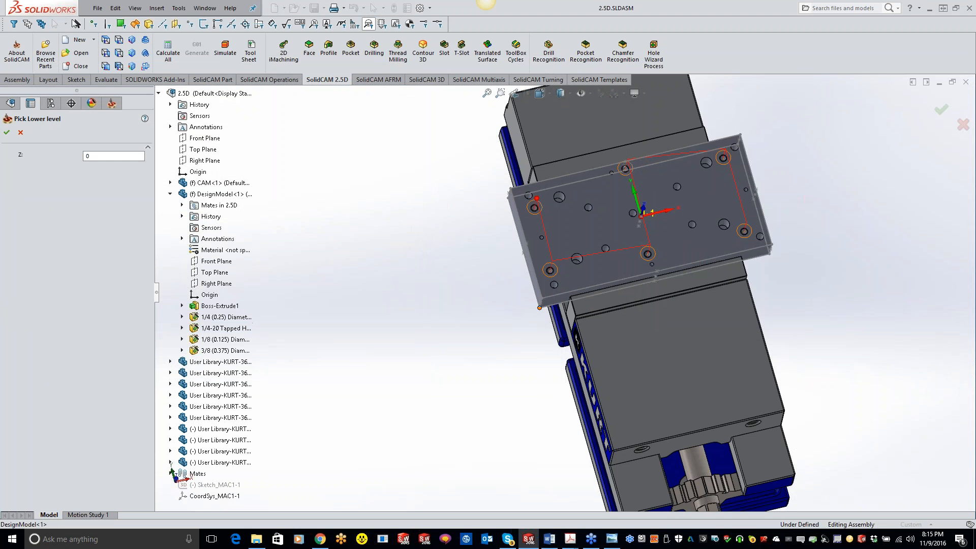
{"action": "left_click", "coordinate": [7, 133]}
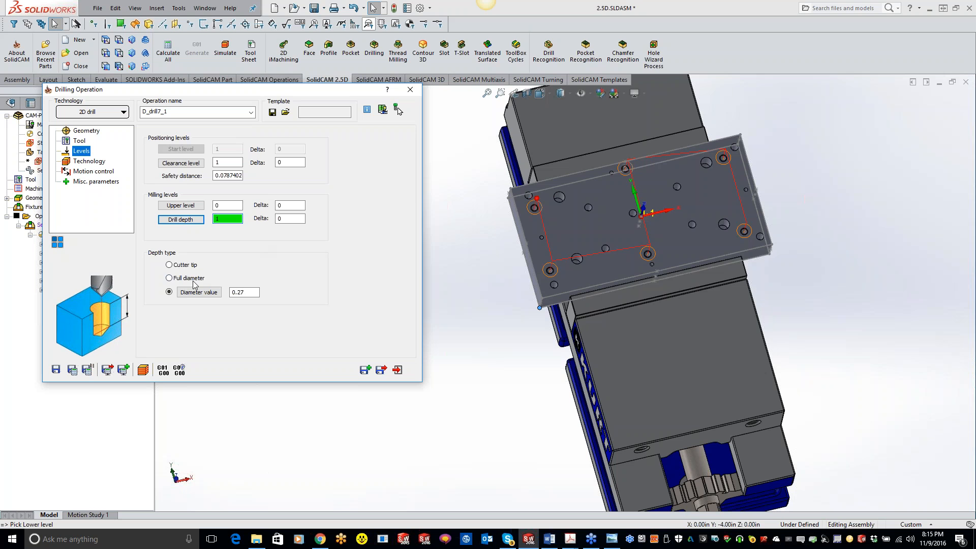
Set the drill depth to the cone tip at the bottom of a 1/4-20 tapped hole, with depth type Cutter tip
{"action": "scroll", "coordinate": [581, 264], "scroll_direction": "down", "scroll_amount": 5}
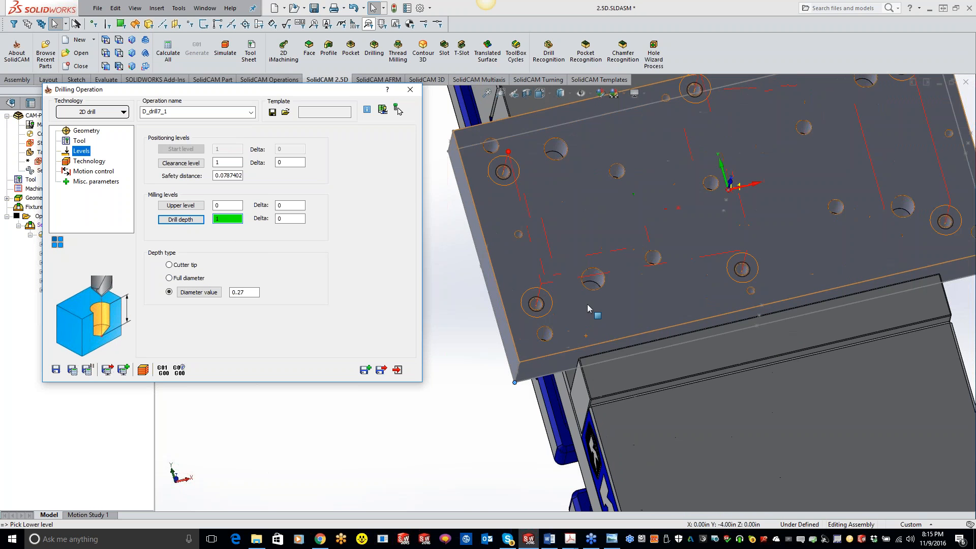
{"action": "middle_click_drag", "start_coordinate": [589, 292], "coordinate": [585, 326]}
{"action": "scroll", "coordinate": [586, 336], "scroll_direction": "down", "scroll_amount": 1}
{"action": "left_click", "coordinate": [181, 220]}
{"action": "scroll", "coordinate": [524, 295], "scroll_direction": "down", "scroll_amount": 4}
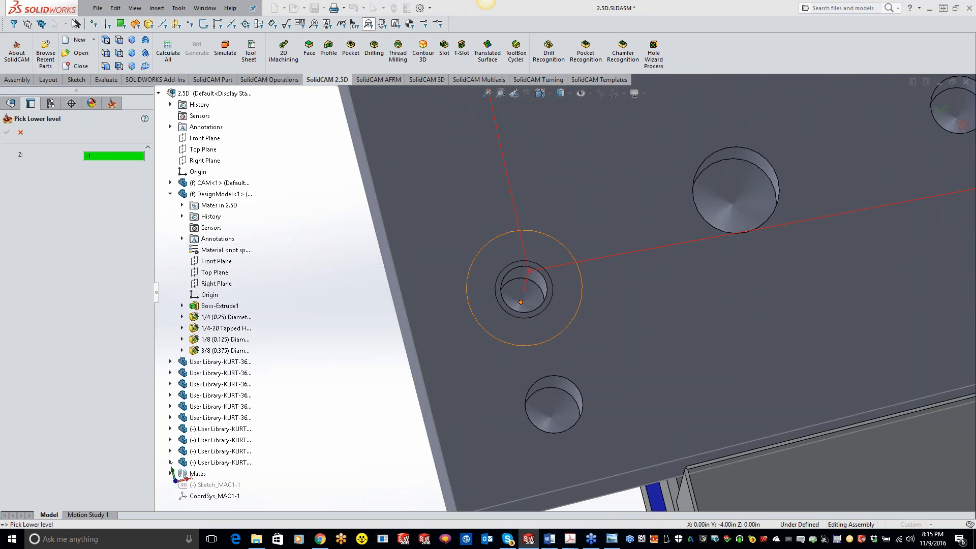
{"action": "left_click", "coordinate": [7, 132]}
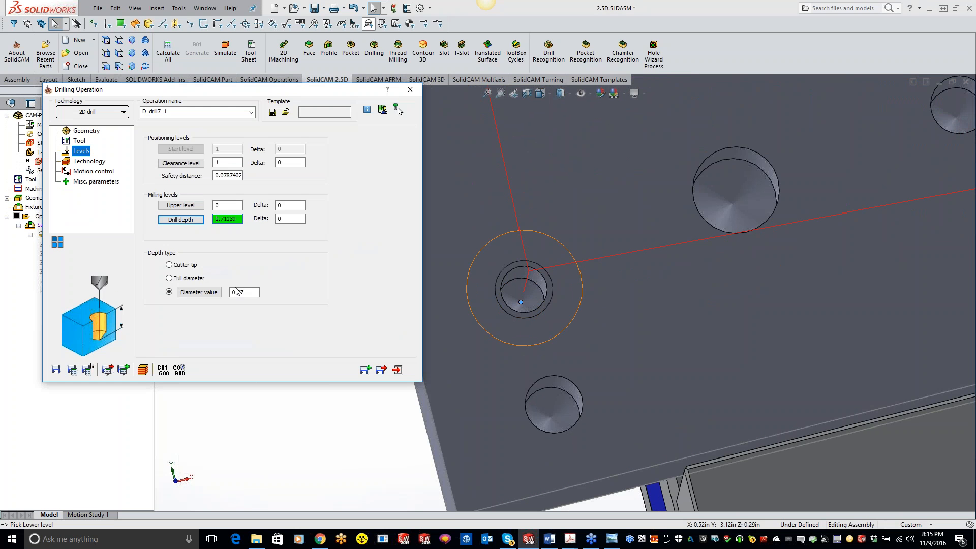
{"action": "left_click", "coordinate": [169, 265]}
Change the tap drilling cycle to G83 pecking with a step down of 0.1 and a Q_Peck of 0.1
{"action": "left_click", "coordinate": [89, 162]}
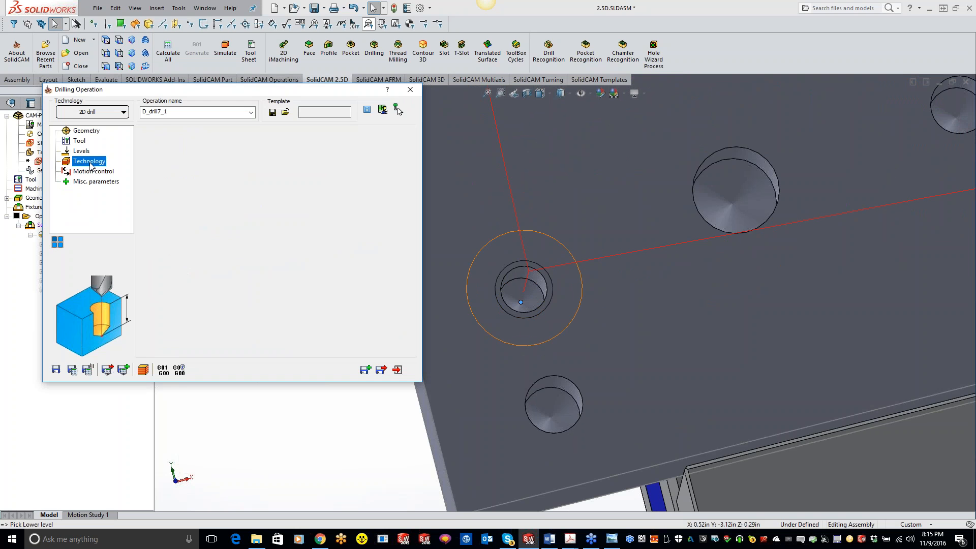
{"action": "left_click", "coordinate": [336, 157]}
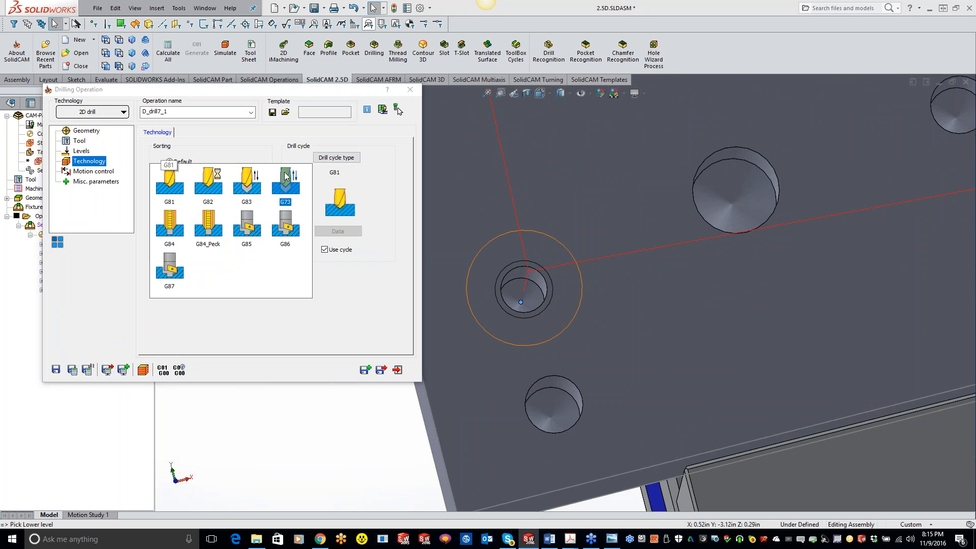
{"action": "left_click", "coordinate": [248, 181]}
{"action": "left_click", "coordinate": [338, 232]}
{"action": "type", "text": ".0"}
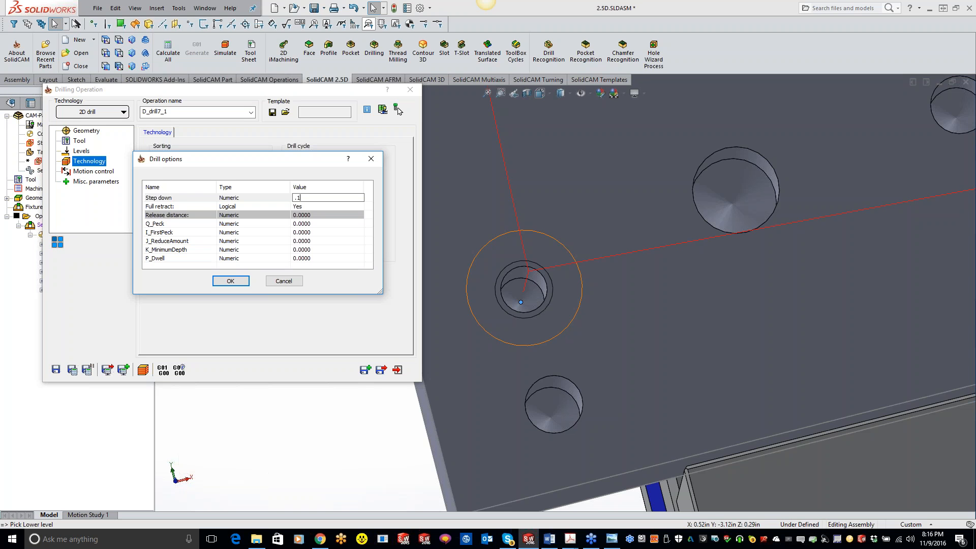
{"action": "left_click", "coordinate": [309, 224]}
{"action": "type", "text": "0.1"}
{"action": "left_click", "coordinate": [245, 279]}
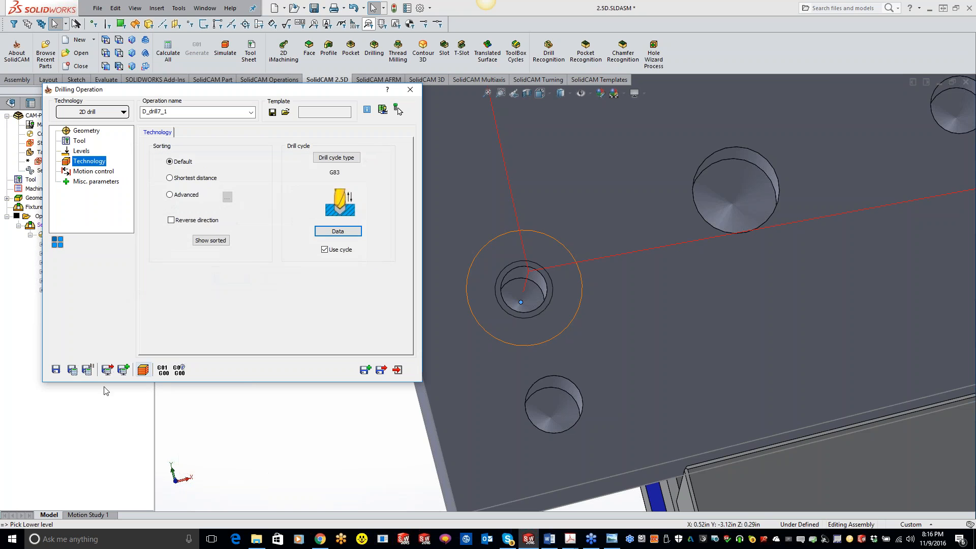
Calculate and copy the 0.201 inch drilling operation, and assign tool 5, the 0.25 inch 20 TPI tap, to the copy
{"action": "scroll", "coordinate": [554, 341], "scroll_direction": "up", "scroll_amount": 9}
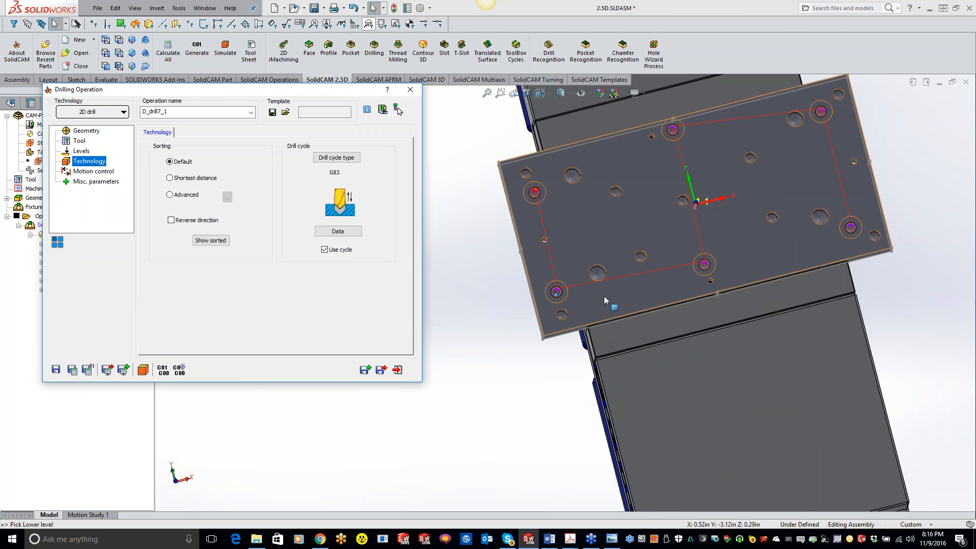
{"action": "left_click", "coordinate": [365, 370]}
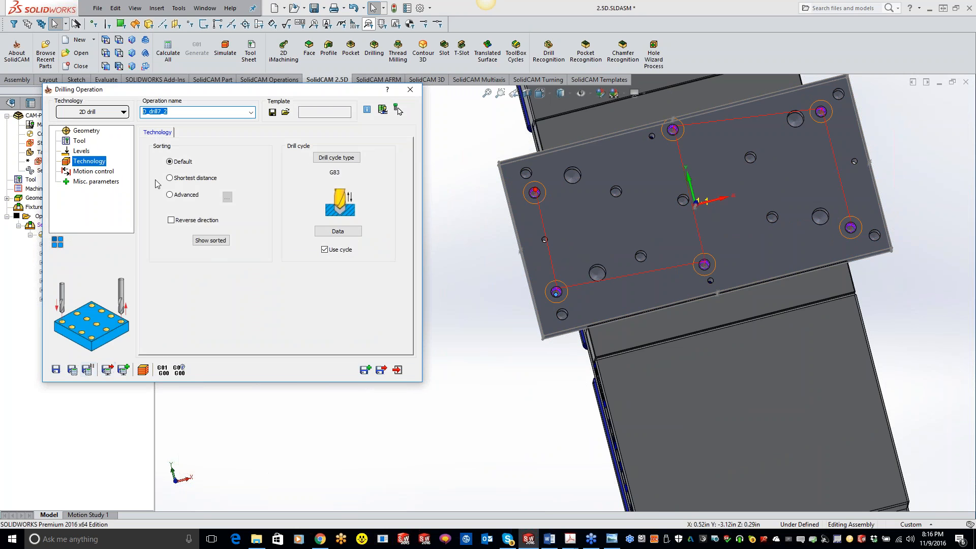
{"action": "left_click", "coordinate": [82, 142]}
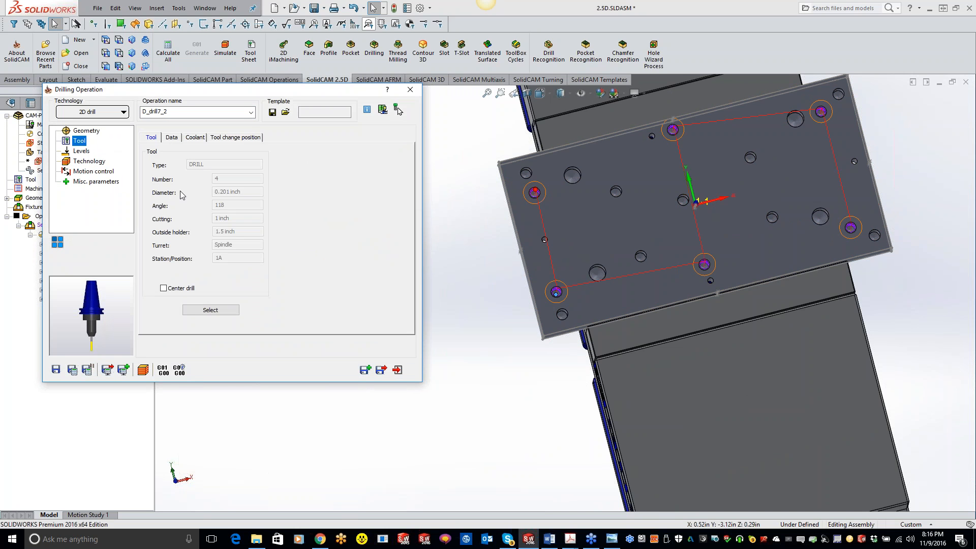
{"action": "left_click", "coordinate": [210, 310]}
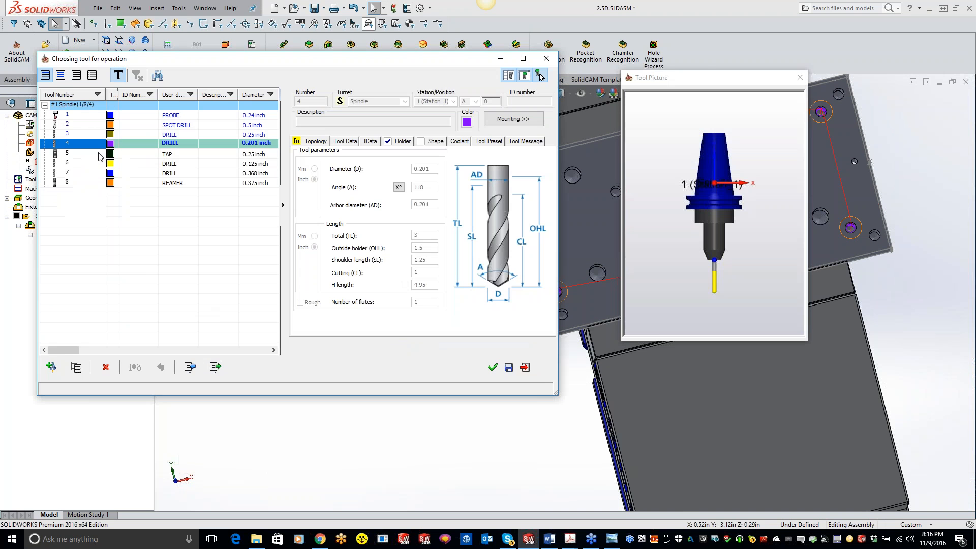
{"action": "double_click", "coordinate": [113, 154]}
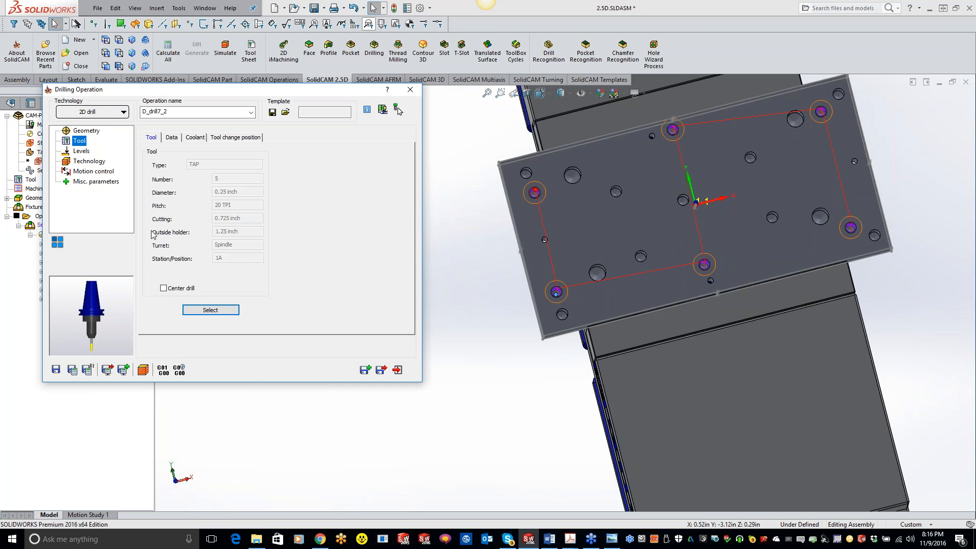
Set the tap operation's drill depth to 0.65 by picking the bottom edge of a 1/4-20 hole's straight wall
{"action": "left_click", "coordinate": [90, 151]}
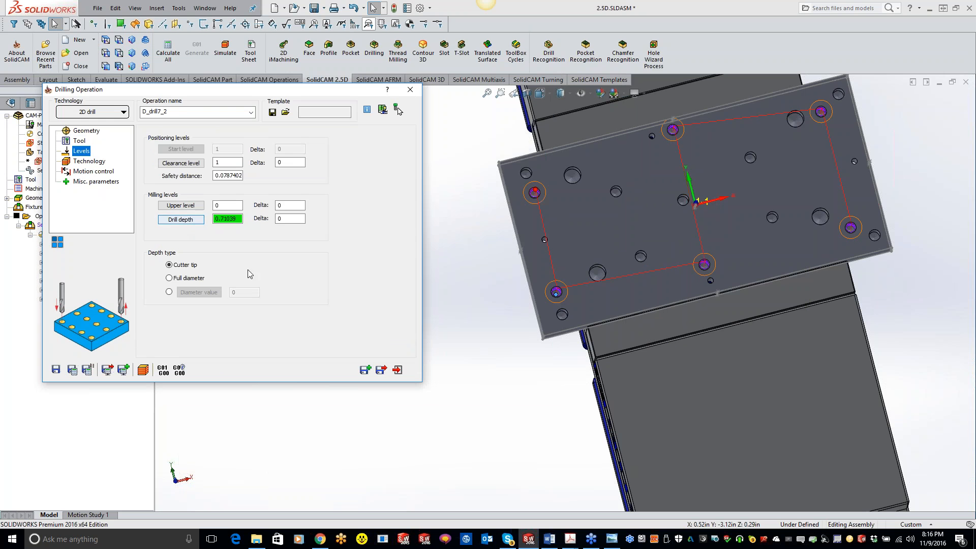
{"action": "left_click", "coordinate": [182, 223]}
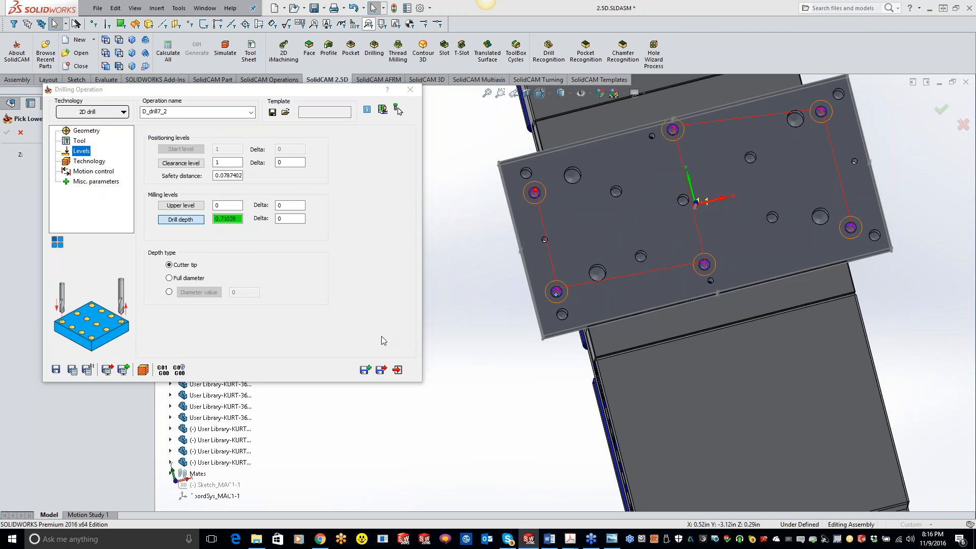
{"action": "scroll", "coordinate": [599, 224], "scroll_direction": "down", "scroll_amount": 5}
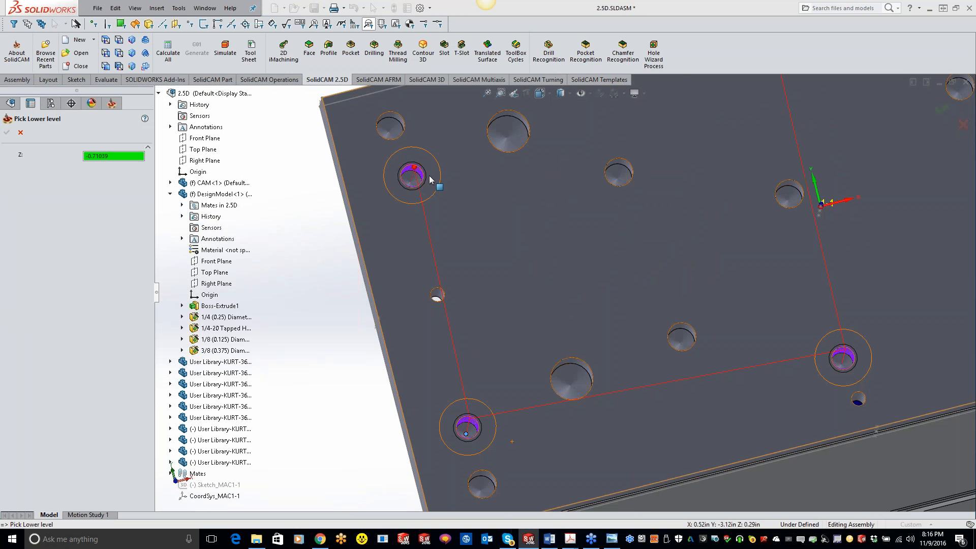
{"action": "scroll", "coordinate": [412, 175], "scroll_direction": "down", "scroll_amount": 4}
{"action": "left_click", "coordinate": [443, 222]}
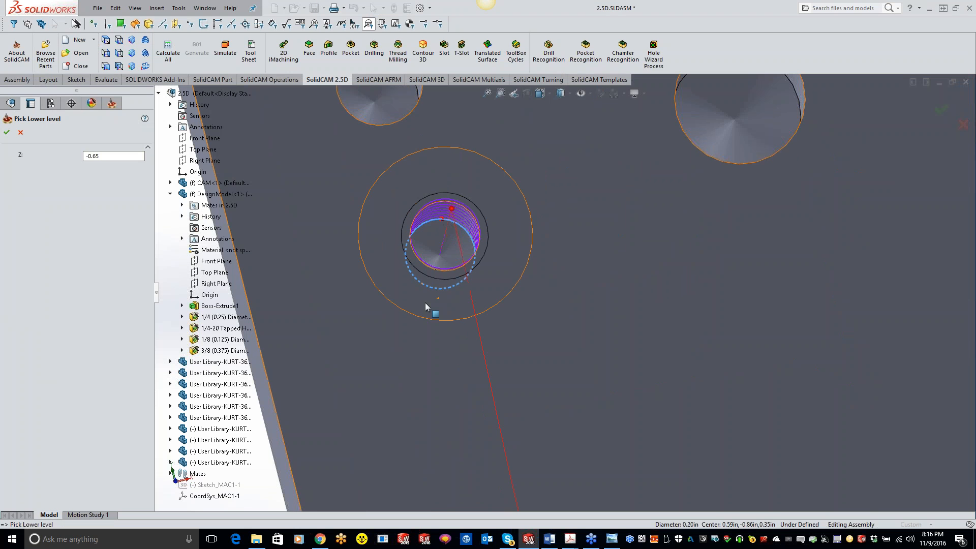
{"action": "left_click", "coordinate": [7, 134]}
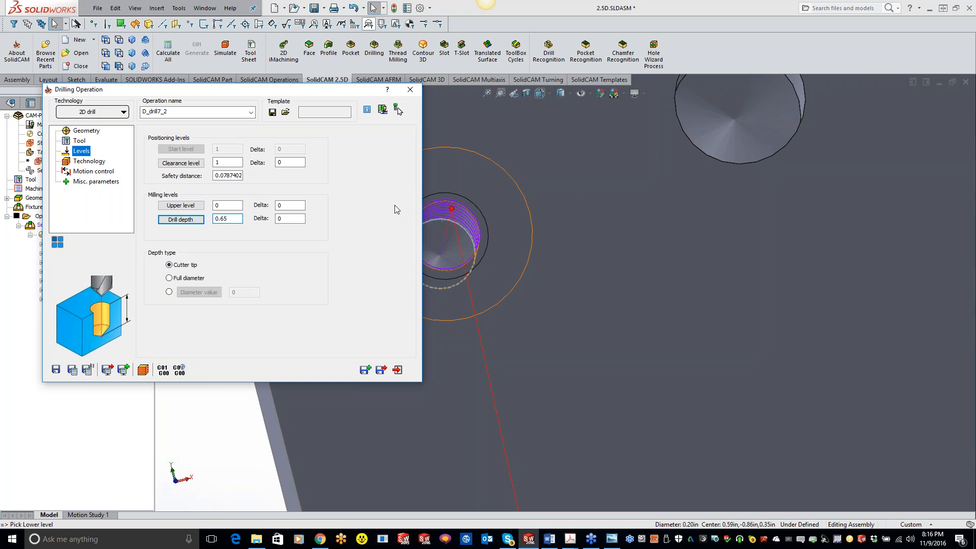
Change the tap's drill cycle to G84_Peck, enter its Q_Peck value, and save and calculate the operation
{"action": "left_click", "coordinate": [89, 162]}
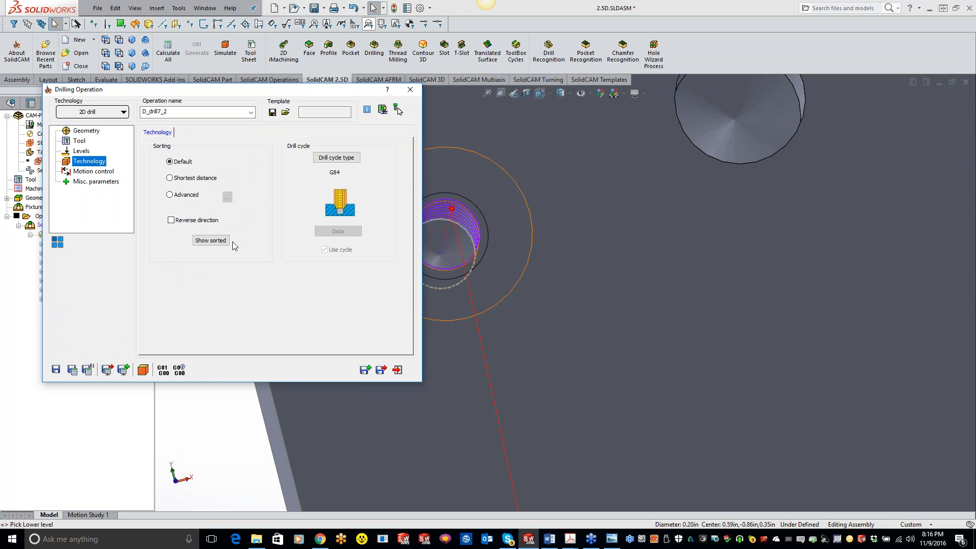
{"action": "left_click", "coordinate": [339, 159]}
{"action": "left_click", "coordinate": [293, 190]}
{"action": "left_click", "coordinate": [326, 232]}
{"action": "left_click", "coordinate": [319, 199]}
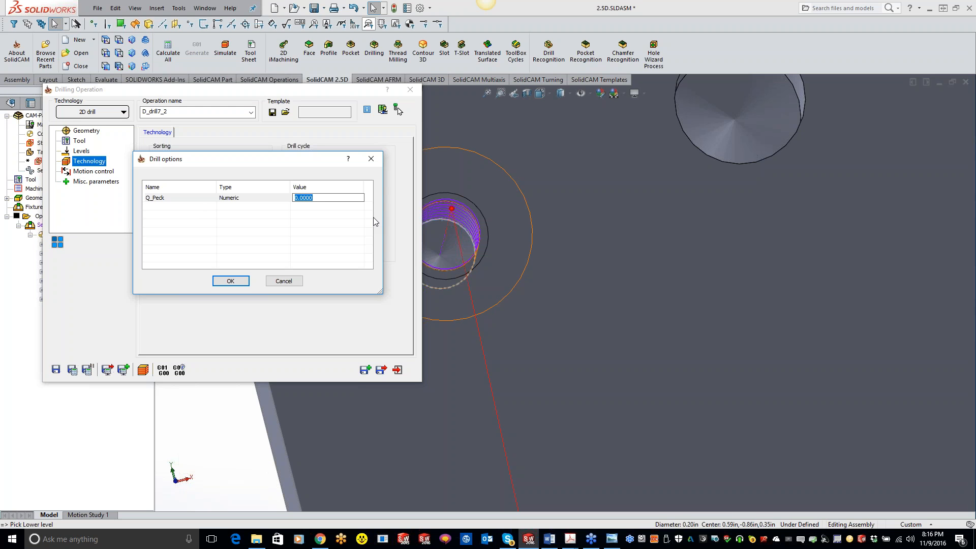
{"action": "type", "text": ".1"}
{"action": "left_click", "coordinate": [236, 281]}
{"action": "left_click", "coordinate": [72, 370]}
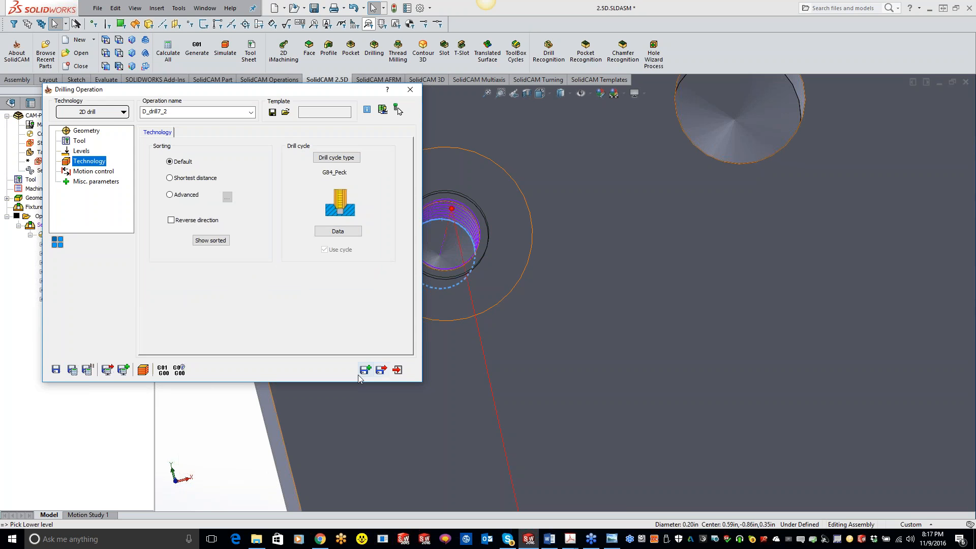
Simulate the tapping operation in SolidVerify to check the tapped holes on the plate
{"action": "left_click", "coordinate": [144, 370]}
{"action": "scroll", "coordinate": [476, 404], "scroll_direction": "up", "scroll_amount": 5}
{"action": "scroll", "coordinate": [612, 362], "scroll_direction": "up", "scroll_amount": 5}
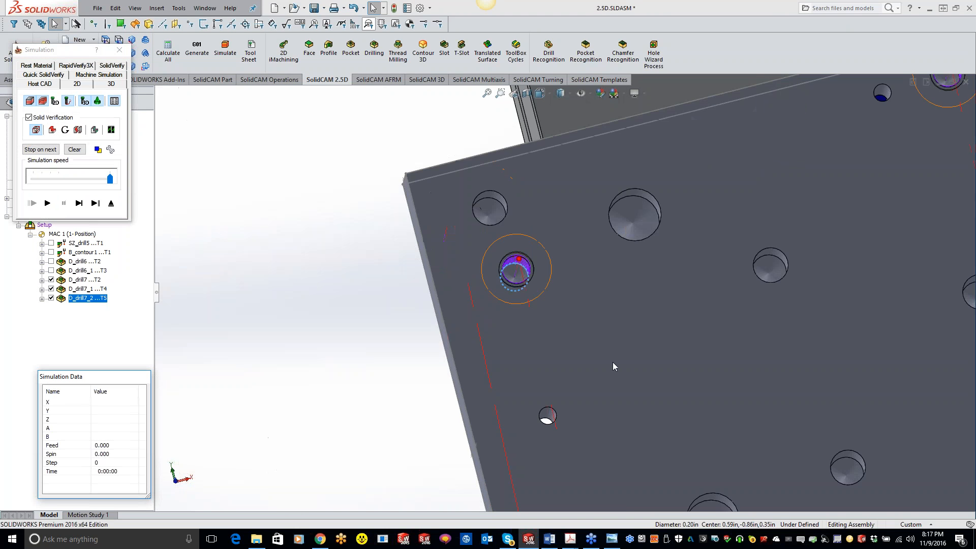
{"action": "left_click", "coordinate": [112, 66]}
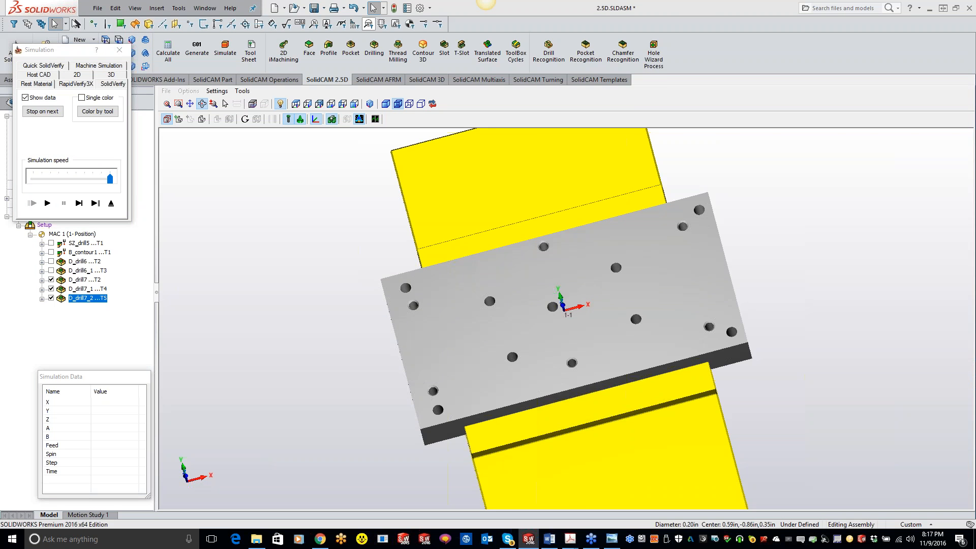
{"action": "left_click", "coordinate": [48, 204]}
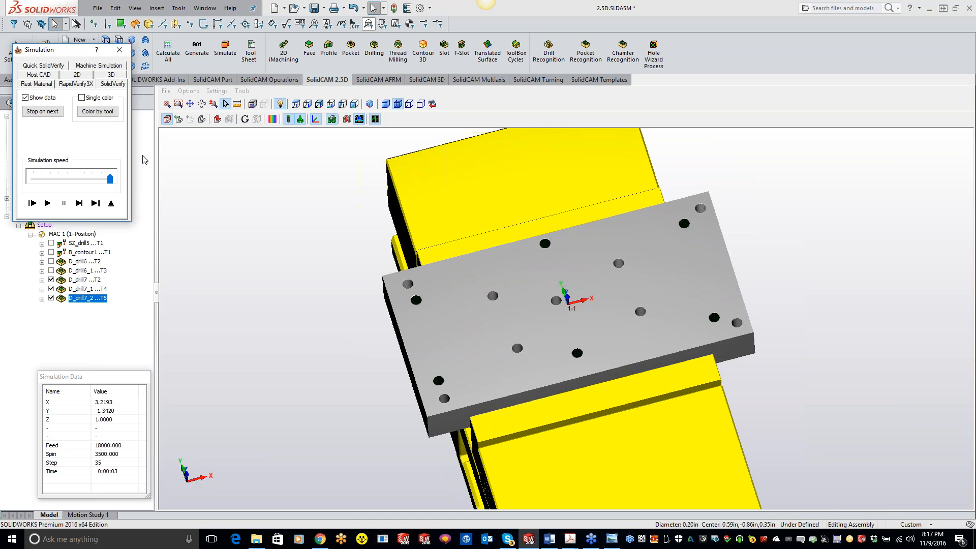
{"action": "left_click", "coordinate": [118, 50]}
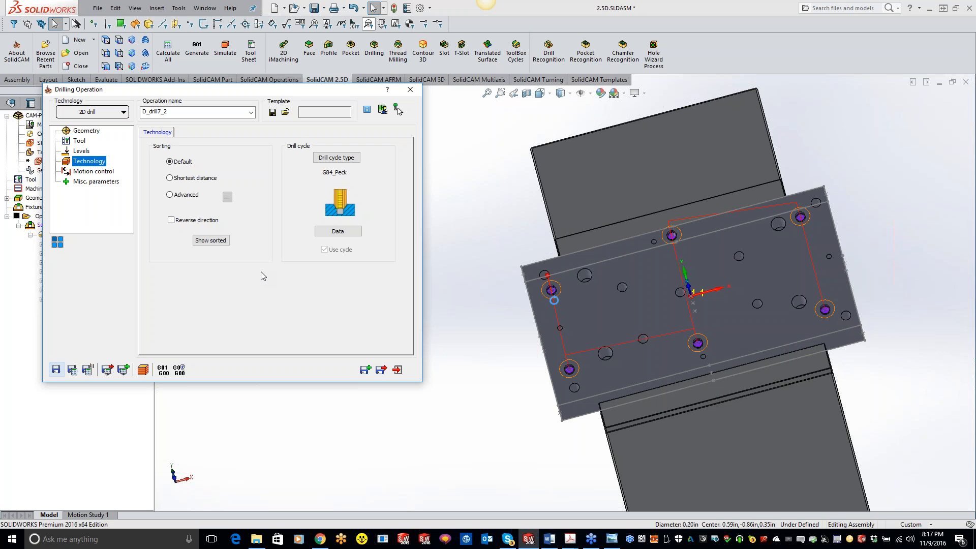
Set the tap's drill depth to the cone tip at the bottom of a 1/4-20 hole
{"action": "left_click", "coordinate": [82, 151]}
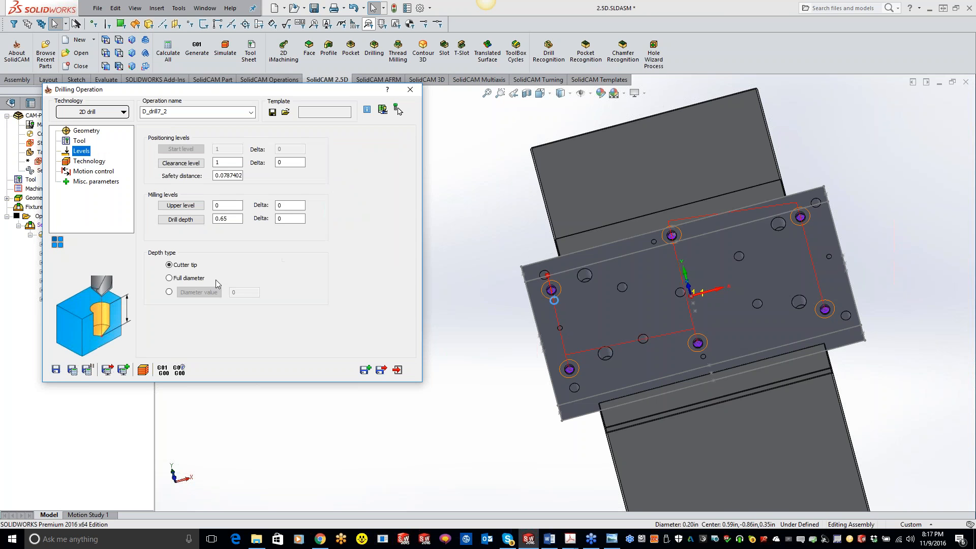
{"action": "scroll", "coordinate": [607, 282], "scroll_direction": "down", "scroll_amount": 4}
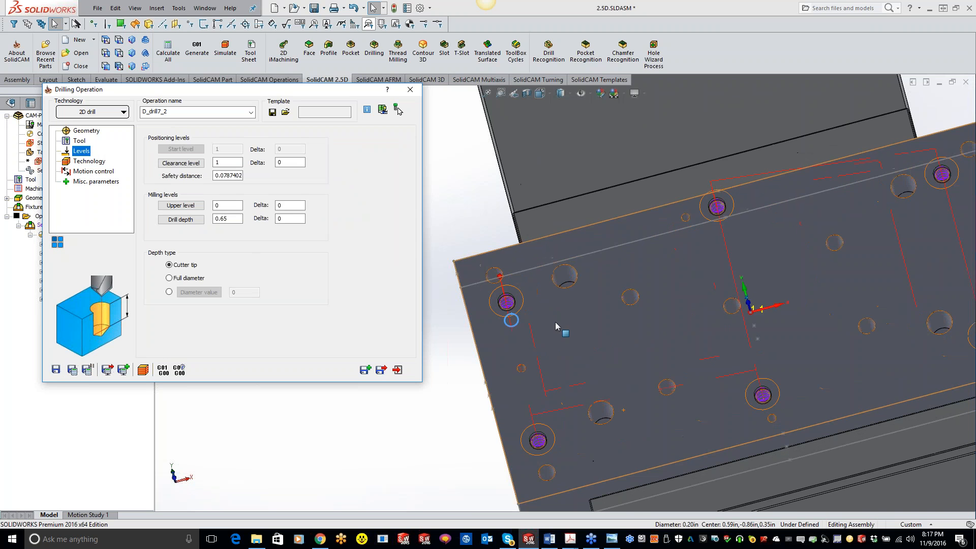
{"action": "scroll", "coordinate": [556, 325], "scroll_direction": "down", "scroll_amount": 5}
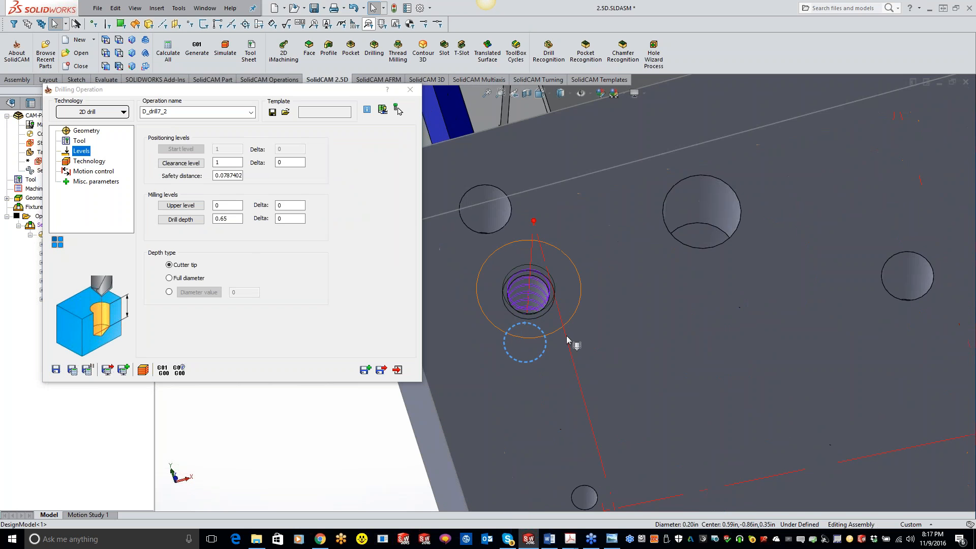
{"action": "middle_click_drag", "start_coordinate": [573, 322], "coordinate": [574, 336]}
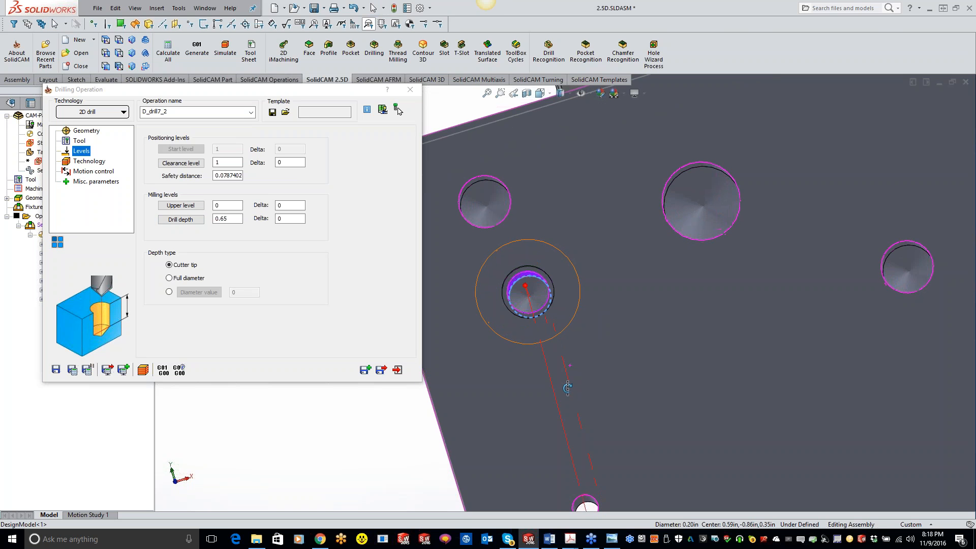
{"action": "left_click", "coordinate": [181, 220]}
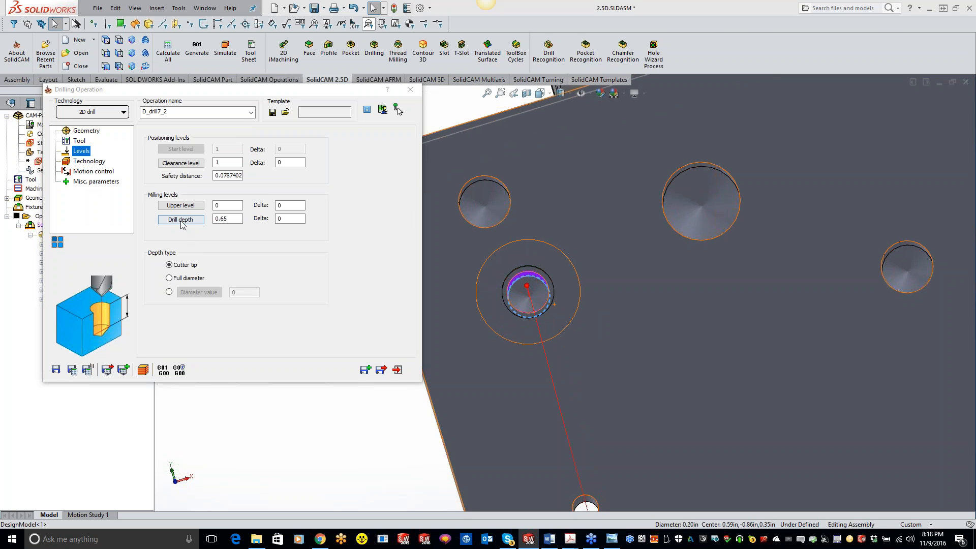
{"action": "left_click", "coordinate": [529, 297]}
{"action": "left_click", "coordinate": [7, 133]}
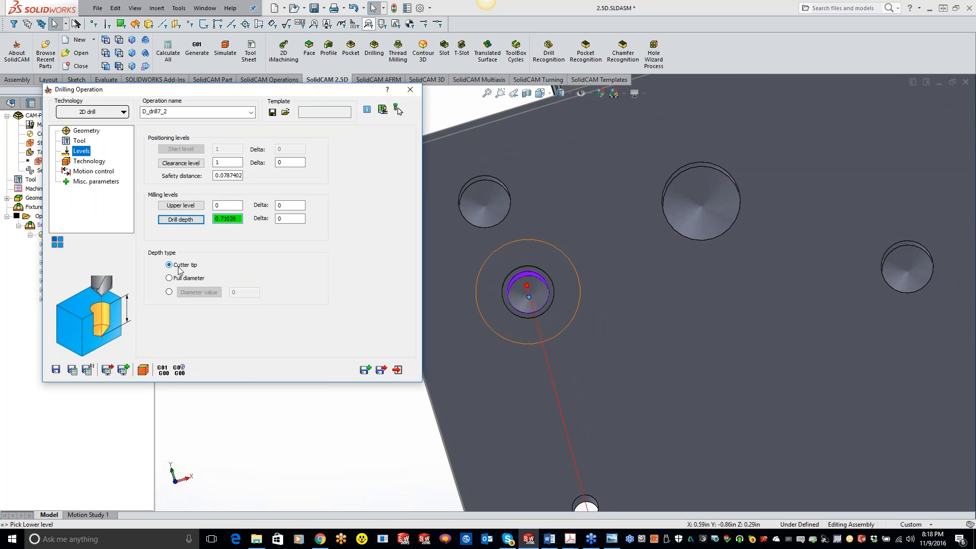
Set the drill depth delta to +0.01, save and calculate the tap operation, and close it
{"action": "left_click", "coordinate": [297, 219]}
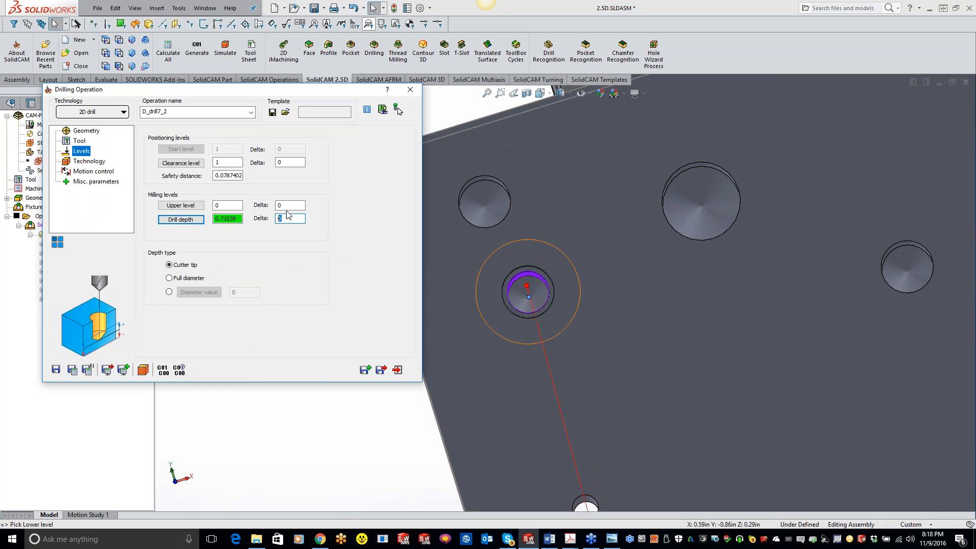
{"action": "type", "text": "+.01"}
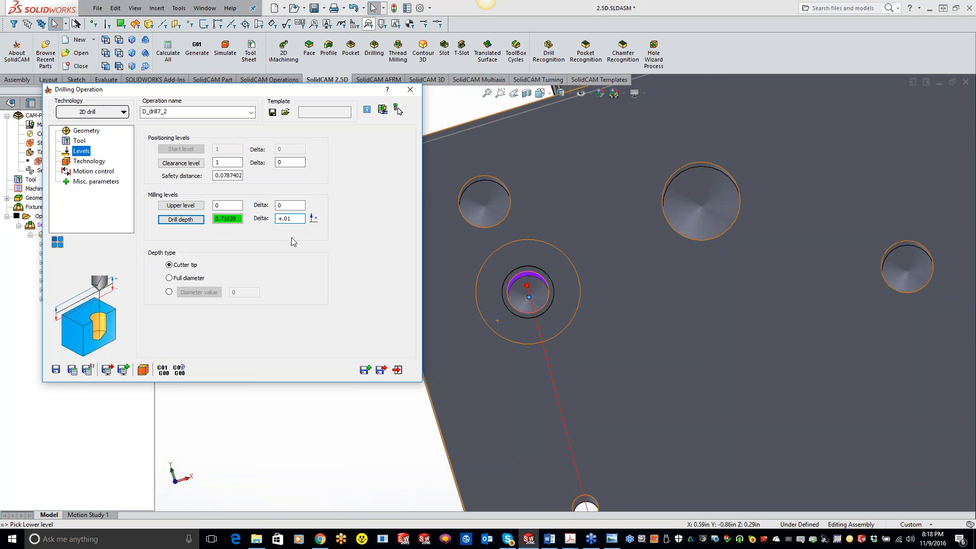
{"action": "left_click", "coordinate": [72, 371]}
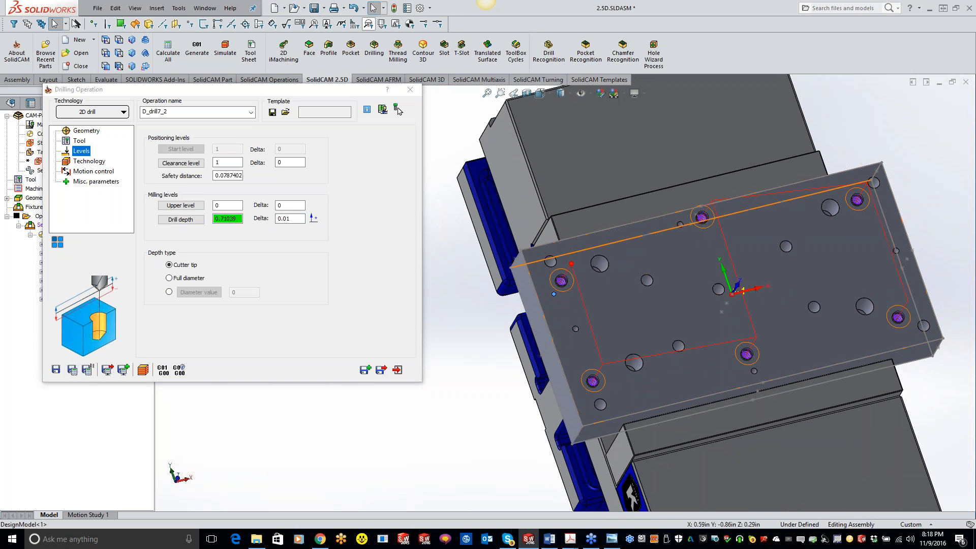
{"action": "scroll", "coordinate": [872, 268], "scroll_direction": "up", "scroll_amount": 2}
{"action": "middle_click_drag", "start_coordinate": [872, 269], "coordinate": [796, 274], "text": "ctrl"}
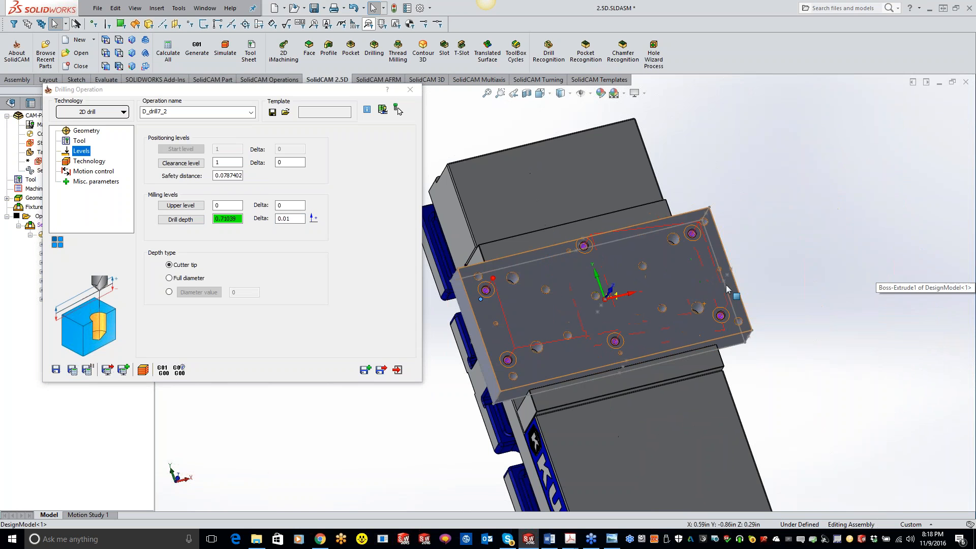
{"action": "left_click", "coordinate": [410, 90]}
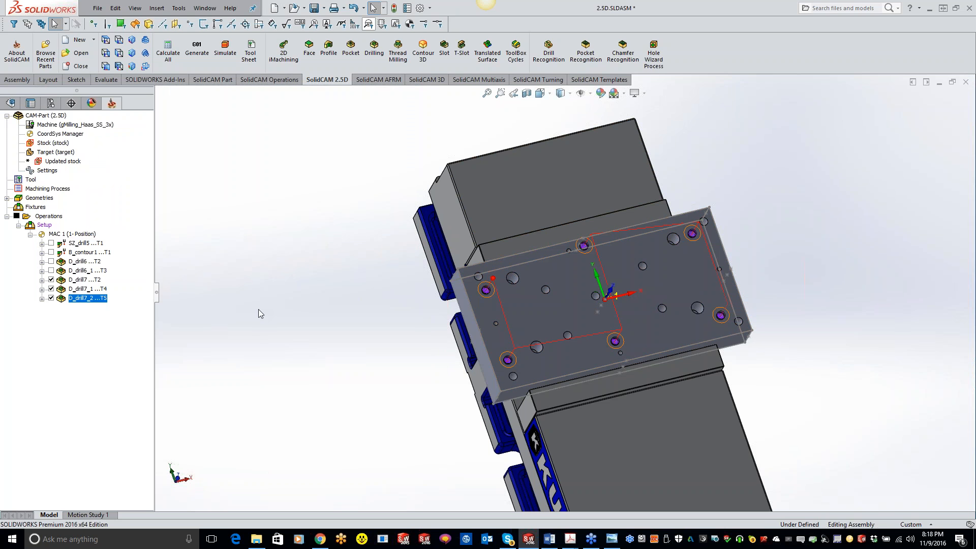
Create a process template named 1_4_20 from the spot drill, drill and tap operations for the 1/4-20 holes, including tool data
{"action": "left_click", "coordinate": [88, 289], "text": "ctrl"}
{"action": "left_click", "coordinate": [92, 280], "text": "ctrl"}
{"action": "right_click", "coordinate": [91, 288]}
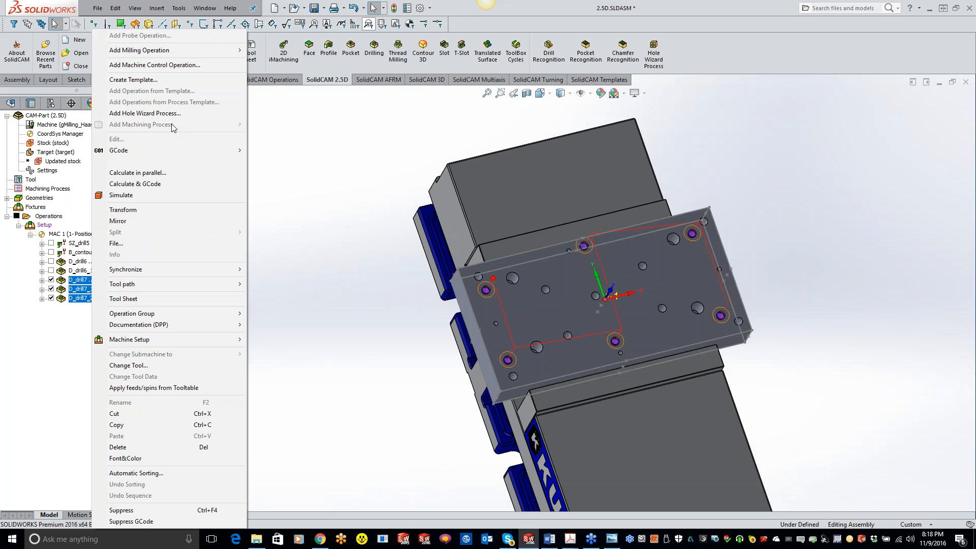
{"action": "left_click", "coordinate": [150, 80]}
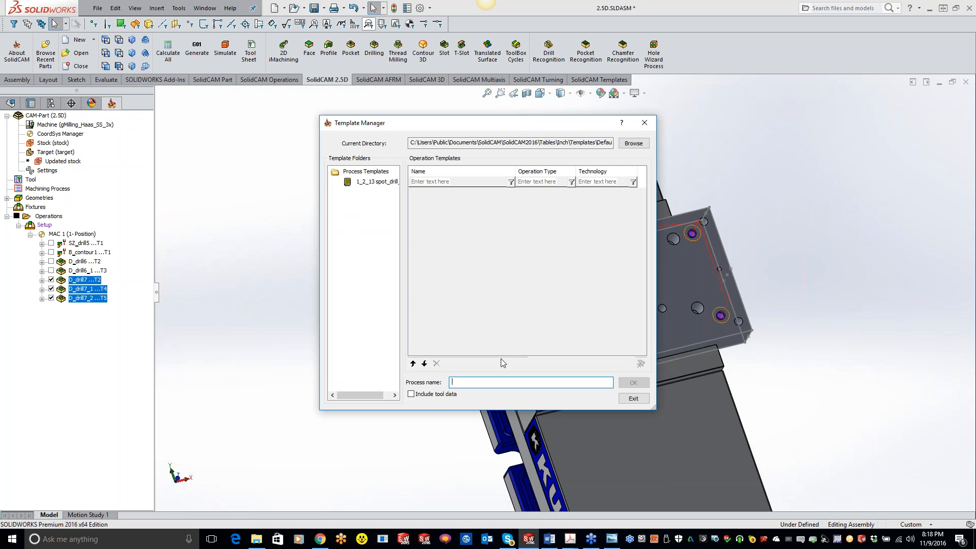
{"action": "type", "text": "1_4_20"}
{"action": "left_click", "coordinate": [411, 394]}
{"action": "left_click", "coordinate": [630, 384]}
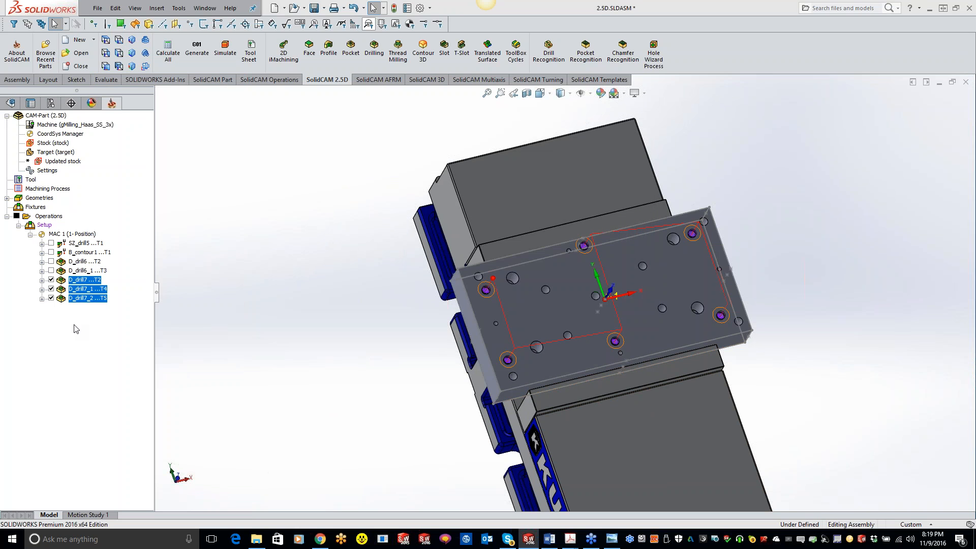
Delete the three D_drill7 operations for the 1/4-20 holes from the setup
{"action": "left_click", "coordinate": [81, 300]}
{"action": "left_click", "coordinate": [88, 281], "text": "shift"}
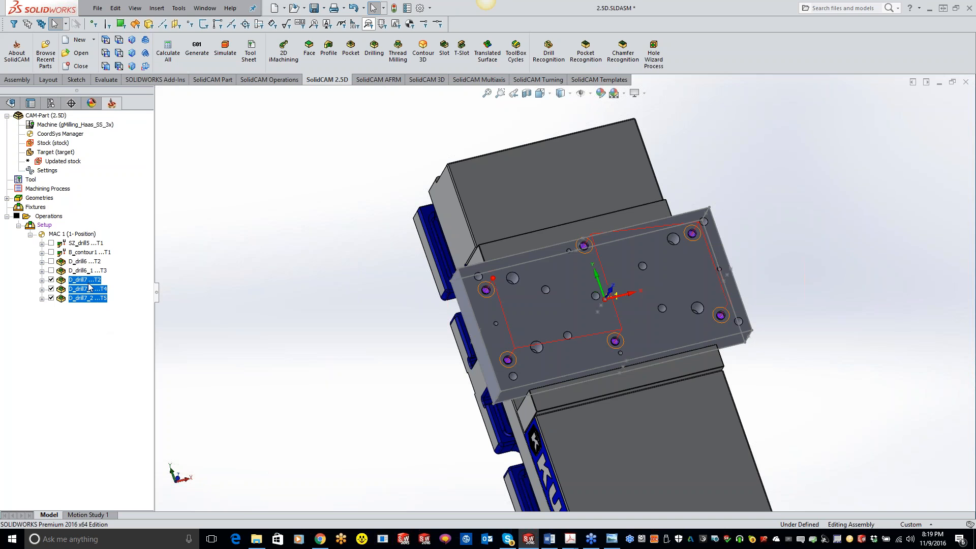
{"action": "right_click", "coordinate": [89, 288]}
{"action": "left_click", "coordinate": [132, 447]}
{"action": "left_click", "coordinate": [336, 349]}
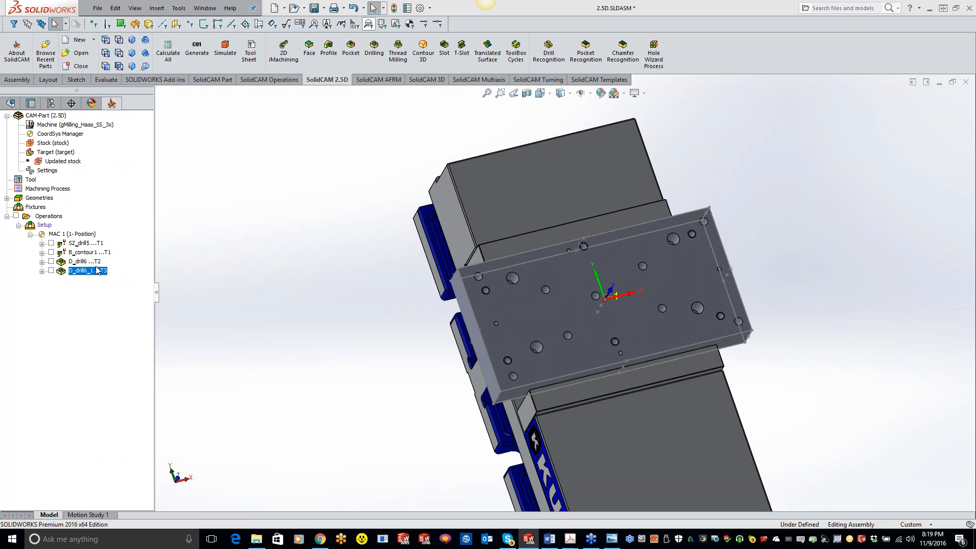
Add operations after D_drill6_1 from the 1_4_20 process template
{"action": "right_click", "coordinate": [95, 270]}
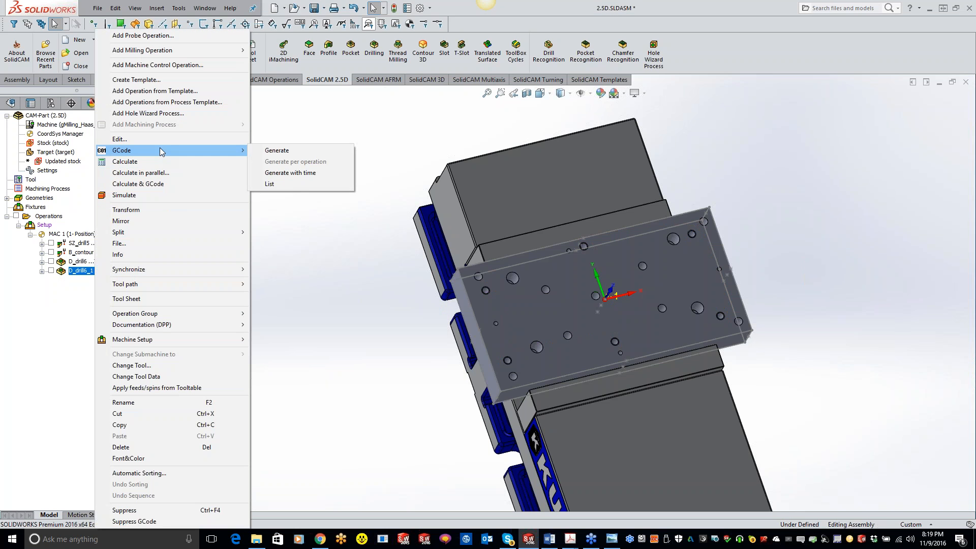
{"action": "left_click", "coordinate": [163, 103]}
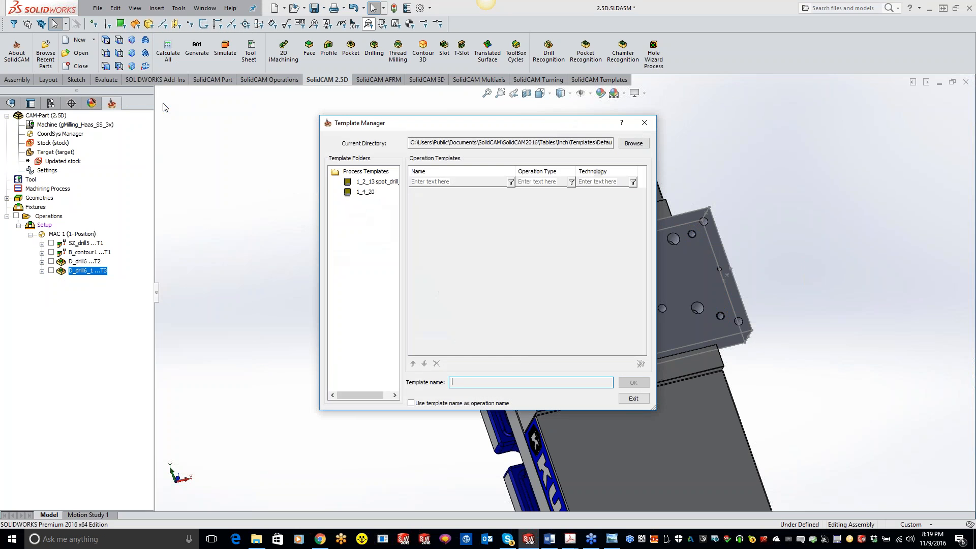
{"action": "left_click", "coordinate": [363, 195]}
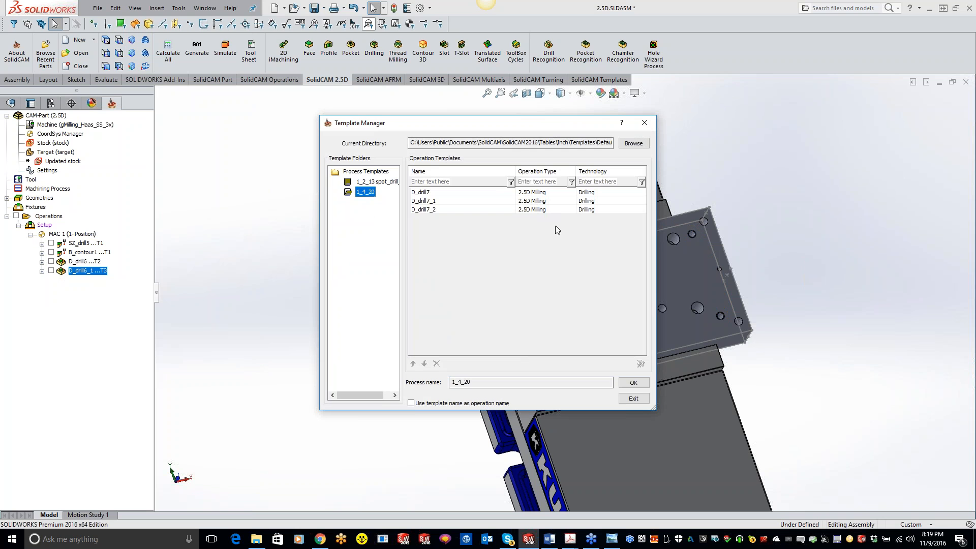
{"action": "left_click", "coordinate": [633, 383]}
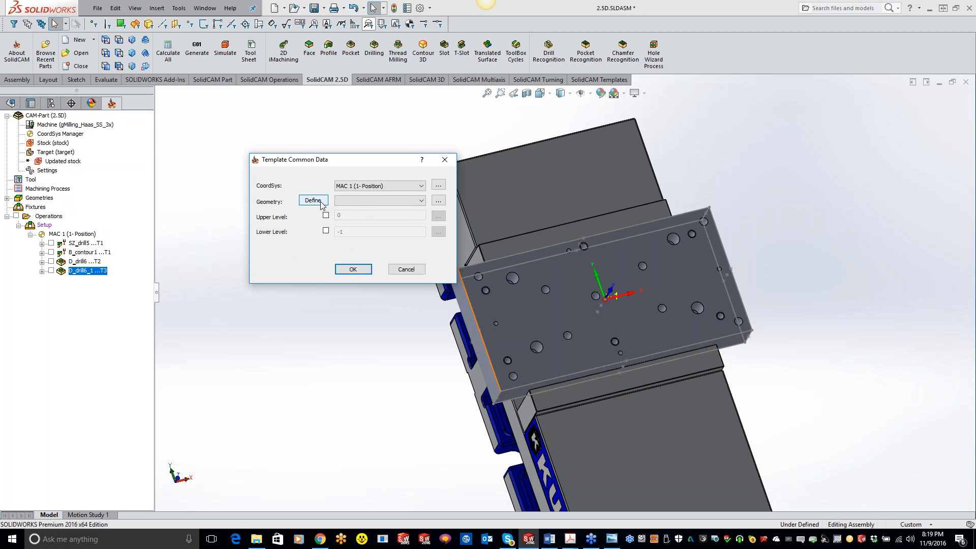
Define the template's drill geometry from the 1/4-20 Tapped Hole1 feature and accept the template's common data
{"action": "left_click", "coordinate": [423, 200]}
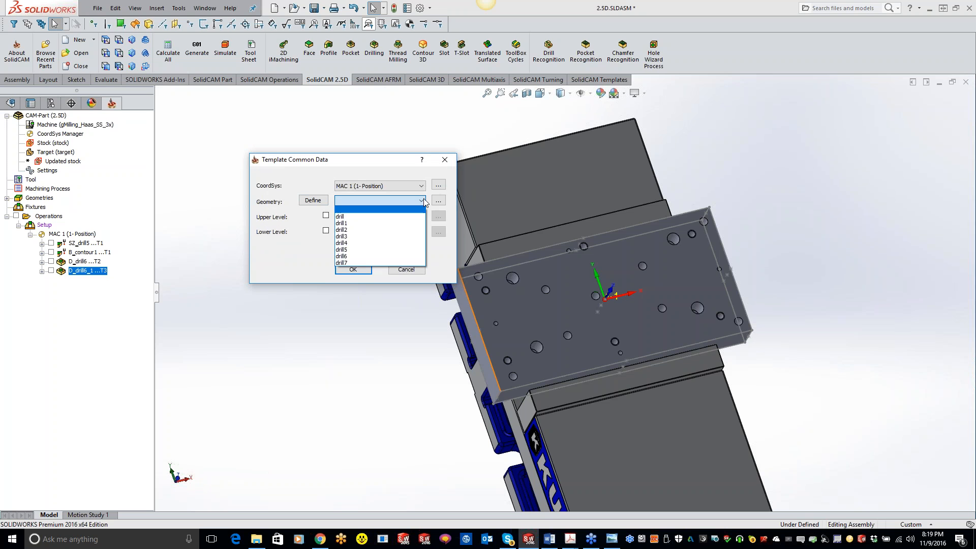
{"action": "left_click", "coordinate": [318, 204]}
{"action": "left_click", "coordinate": [319, 205]}
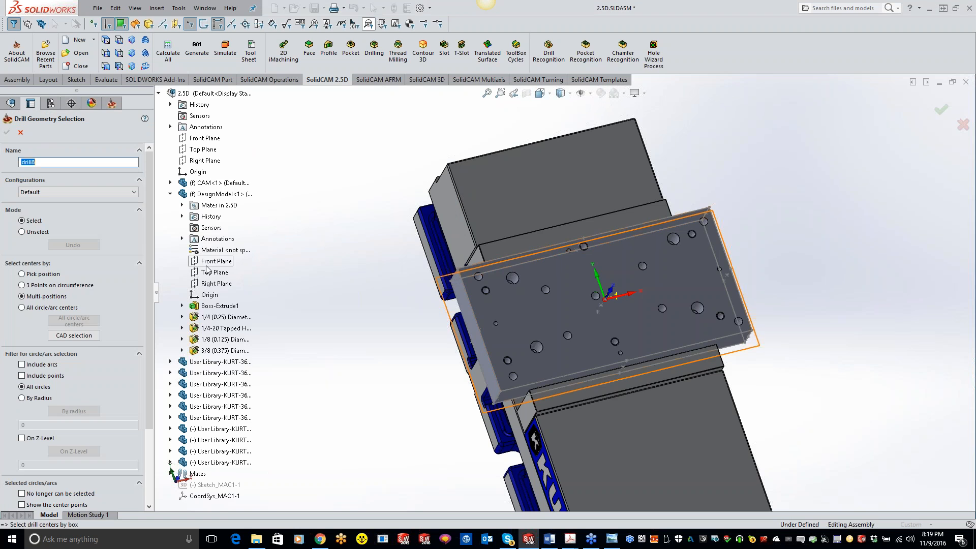
{"action": "left_click", "coordinate": [229, 328]}
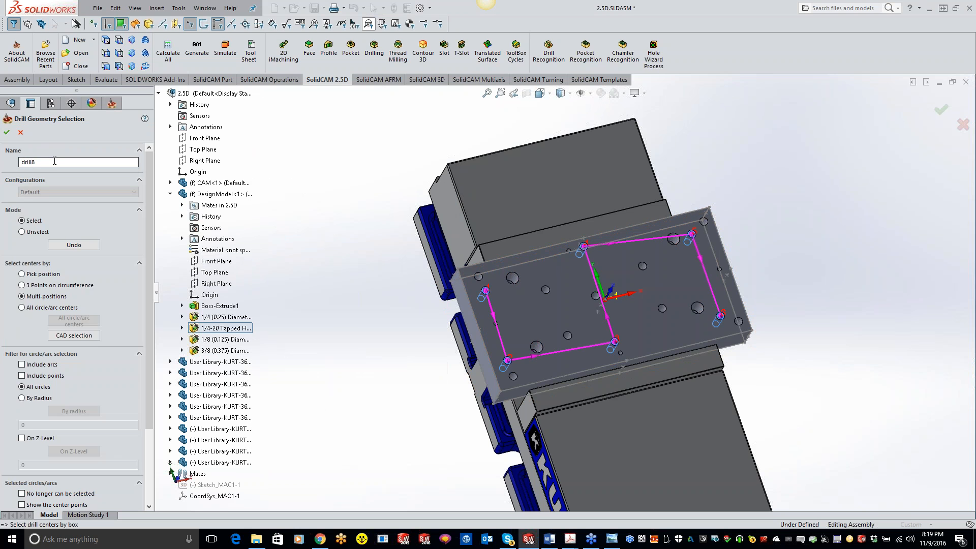
{"action": "left_click", "coordinate": [7, 132]}
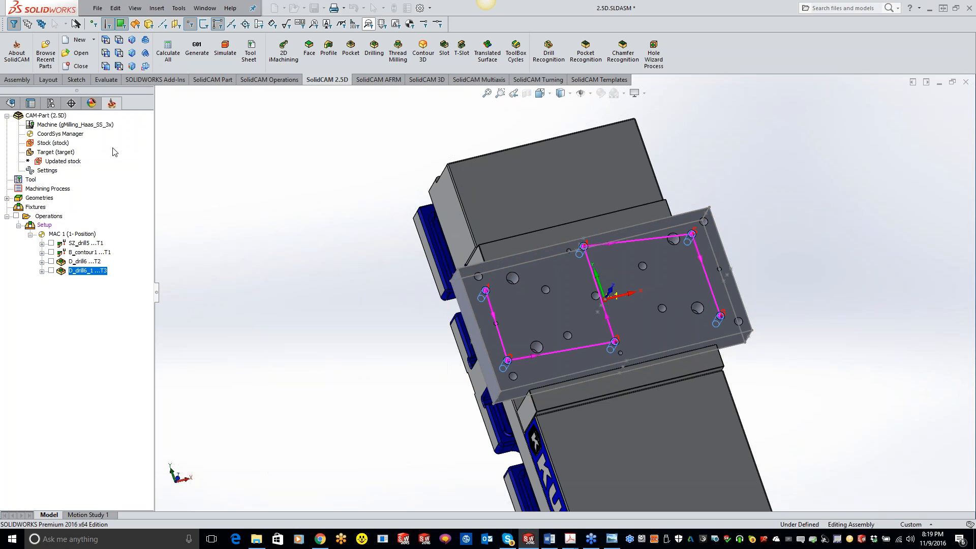
{"action": "left_click", "coordinate": [353, 269]}
Calculate the three D_drill7 operations added from the template
{"action": "left_click", "coordinate": [94, 299]}
{"action": "left_click", "coordinate": [88, 281], "text": "shift"}
{"action": "right_click", "coordinate": [89, 281]}
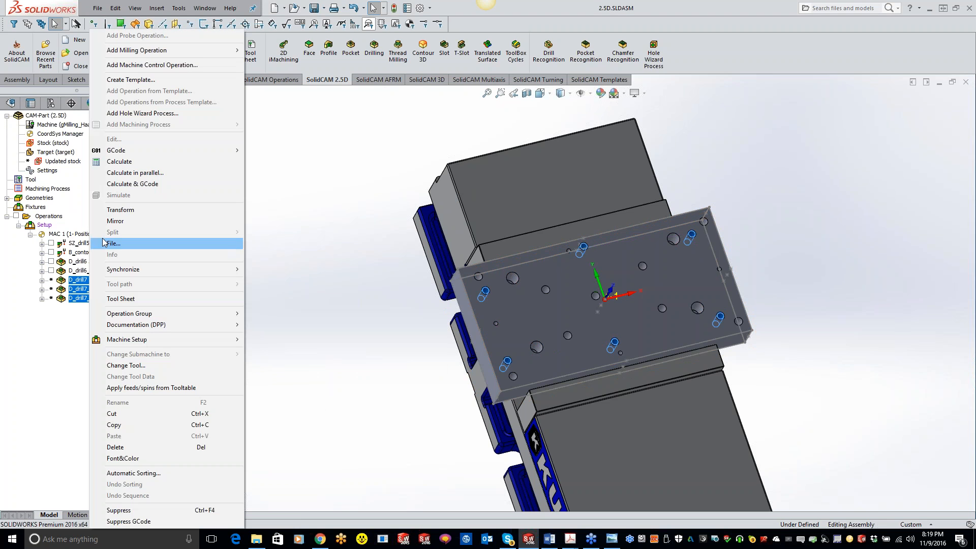
{"action": "left_click", "coordinate": [118, 161]}
Simulate the three D_drill7 operations in SolidVerify at a reduced speed and close the simulation
{"action": "right_click", "coordinate": [98, 293]}
{"action": "left_click", "coordinate": [125, 195]}
{"action": "left_click", "coordinate": [111, 84]}
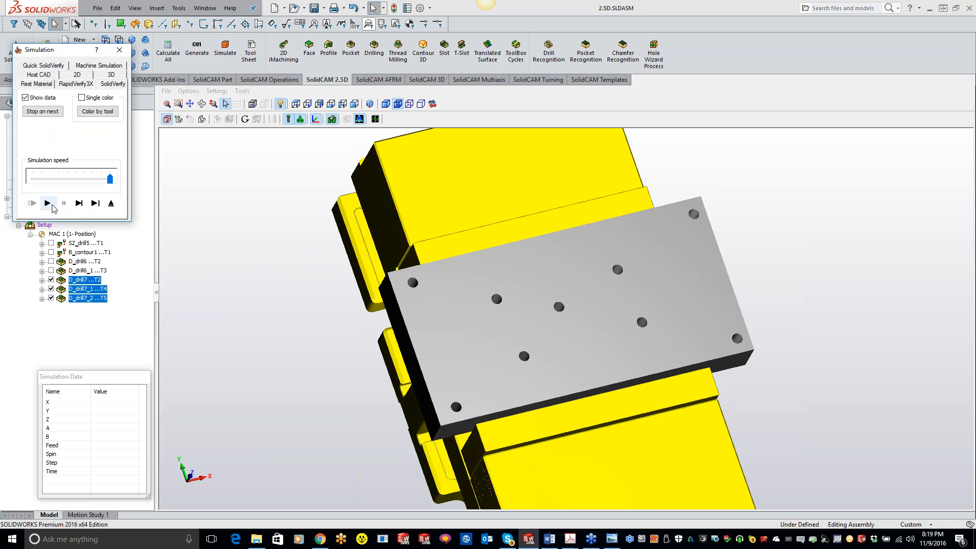
{"action": "left_click_drag", "start_coordinate": [109, 178], "coordinate": [42, 185]}
{"action": "left_click", "coordinate": [47, 203]}
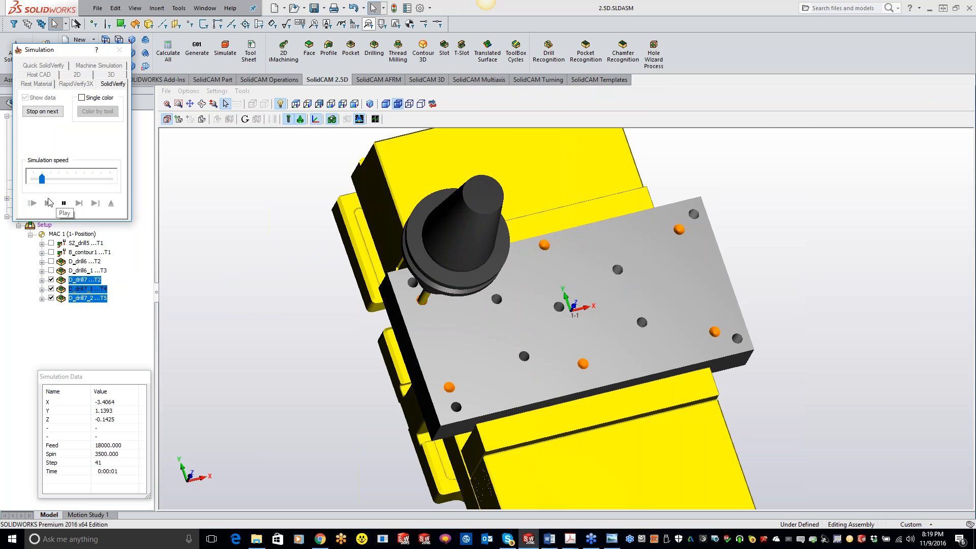
{"action": "left_click_drag", "start_coordinate": [42, 179], "coordinate": [59, 179]}
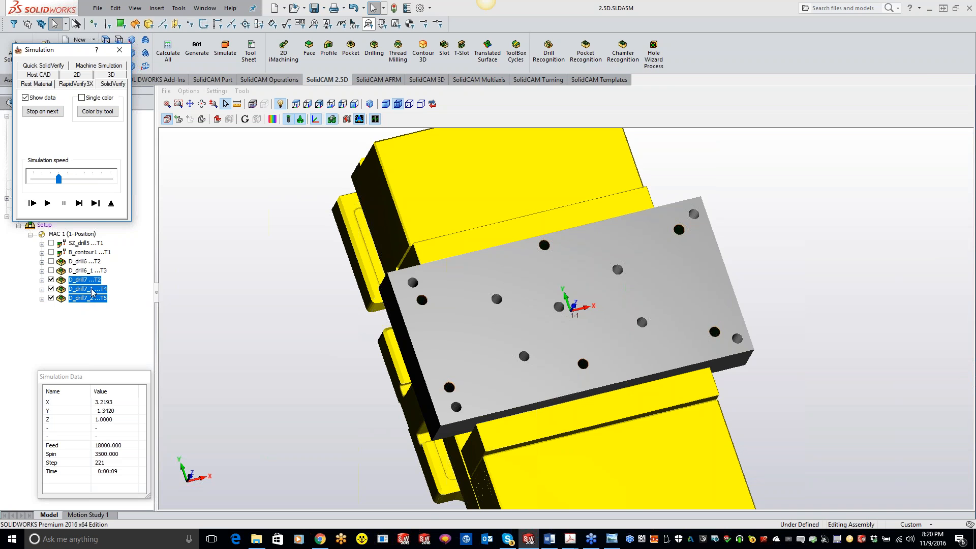
{"action": "left_click", "coordinate": [119, 49]}
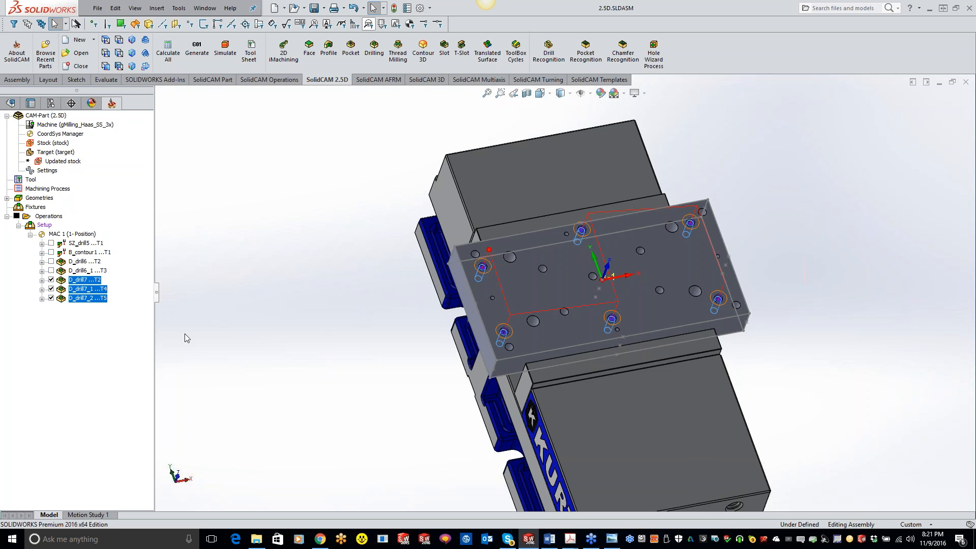
Add a drilling operation after D_drill7_2 with its geometry taken from the 1/8 (0.125) Diameter Hole1 feature
{"action": "left_click", "coordinate": [95, 299]}
{"action": "right_click", "coordinate": [95, 300]}
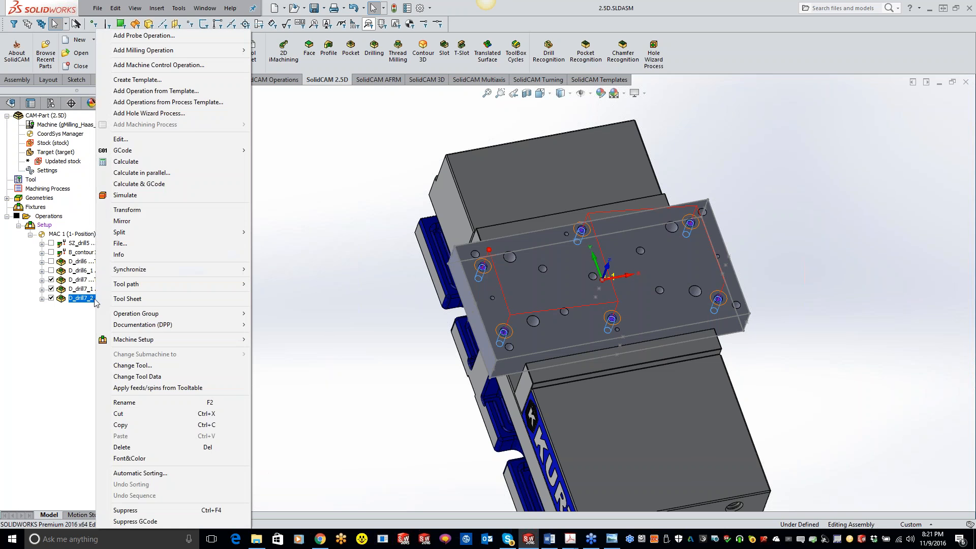
{"action": "left_click", "coordinate": [370, 253]}
{"action": "left_click", "coordinate": [375, 51]}
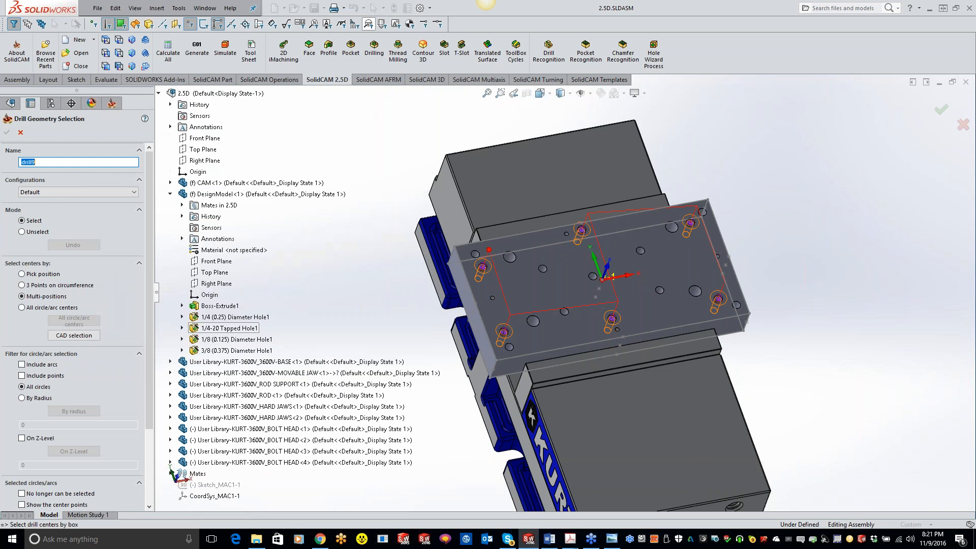
{"action": "left_click", "coordinate": [224, 339]}
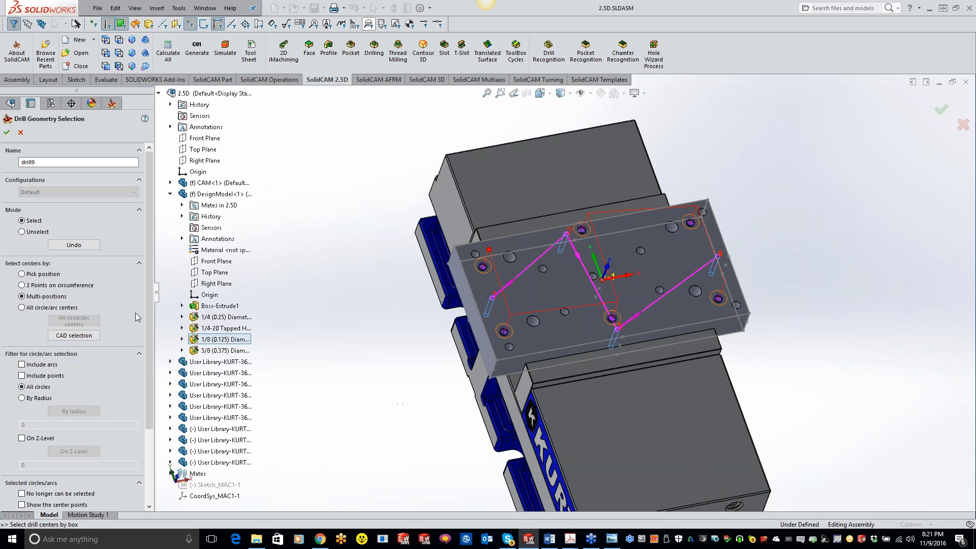
{"action": "left_click", "coordinate": [7, 133]}
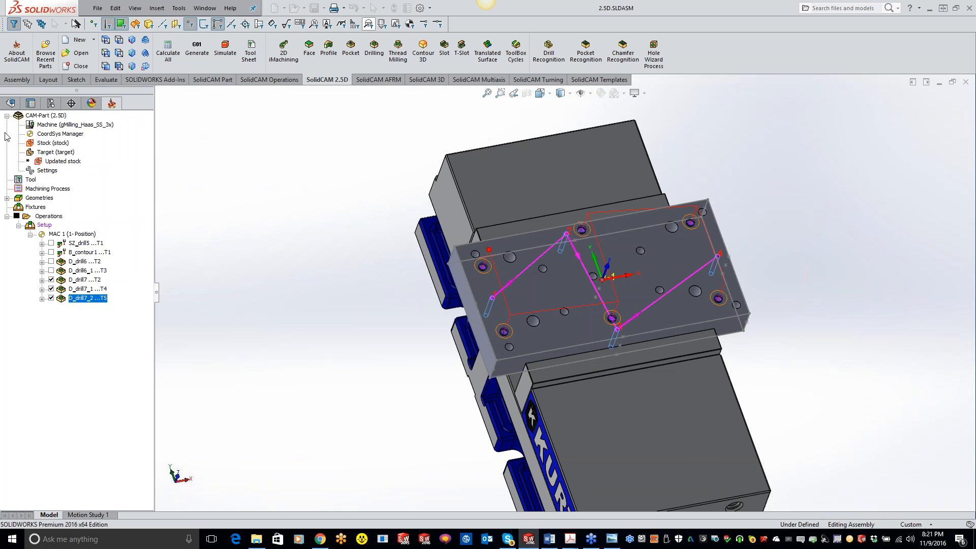
Assign the 0.5 inch spot drill, tool 2, to the drilling operation
{"action": "left_click", "coordinate": [81, 143]}
{"action": "left_click", "coordinate": [223, 308]}
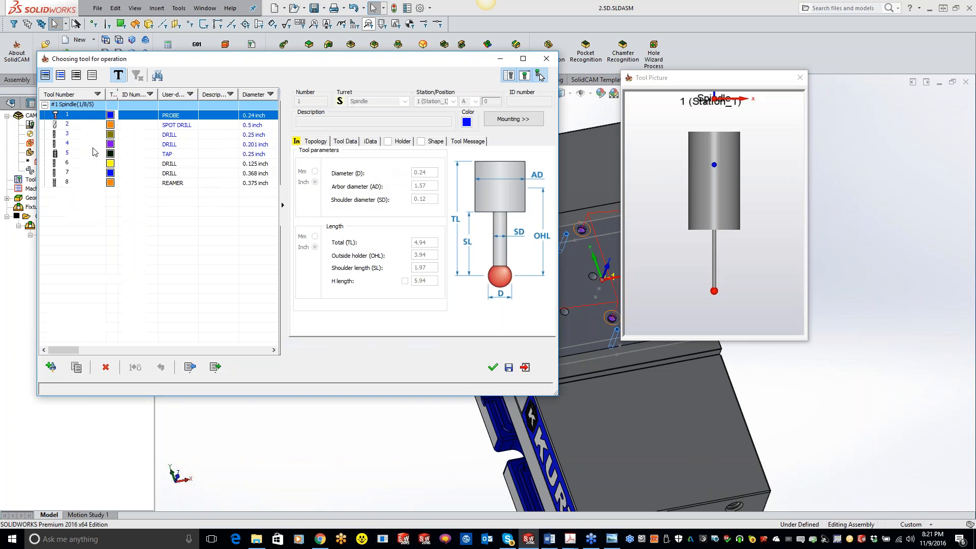
{"action": "double_click", "coordinate": [69, 127]}
Set the spot drilling depth to 0 and define the depth type by a diameter value of 0.135
{"action": "left_click", "coordinate": [81, 151]}
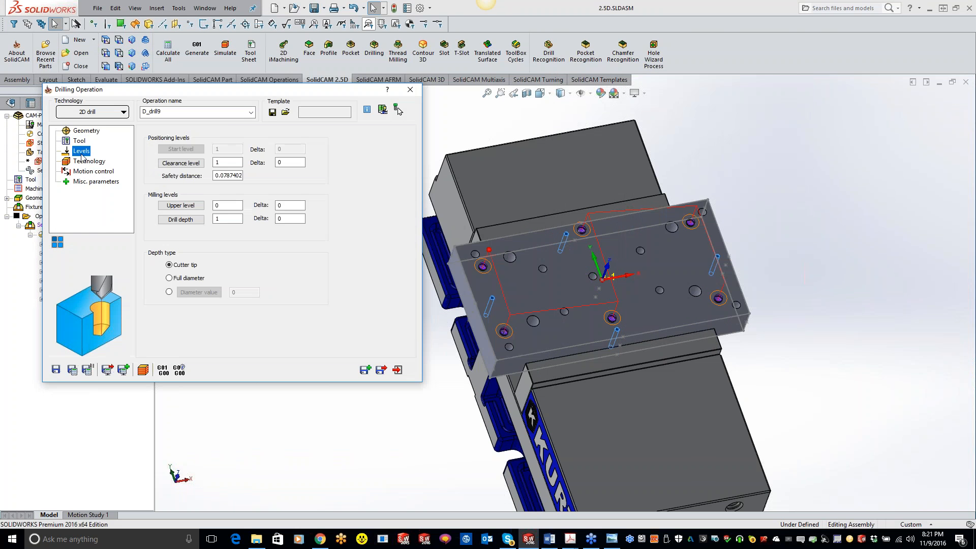
{"action": "left_click", "coordinate": [200, 219]}
{"action": "left_click", "coordinate": [169, 278]}
{"action": "left_click", "coordinate": [169, 292]}
{"action": "left_click", "coordinate": [244, 292]}
{"action": "type", "text": ".135"}
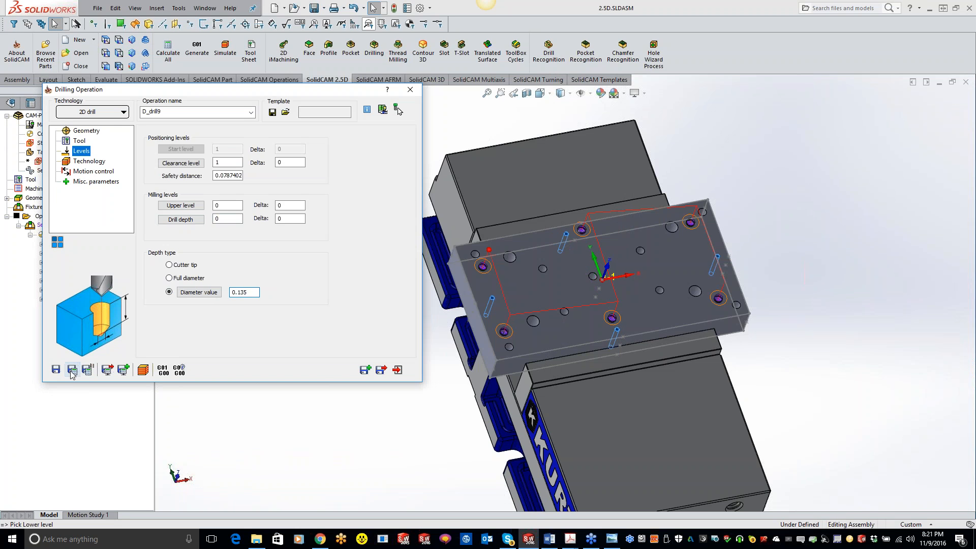
Save and copy the spot drill operation, and assign the 0.125 inch drill, tool 6, to the copy
{"action": "left_click", "coordinate": [367, 370]}
{"action": "left_click", "coordinate": [366, 370]}
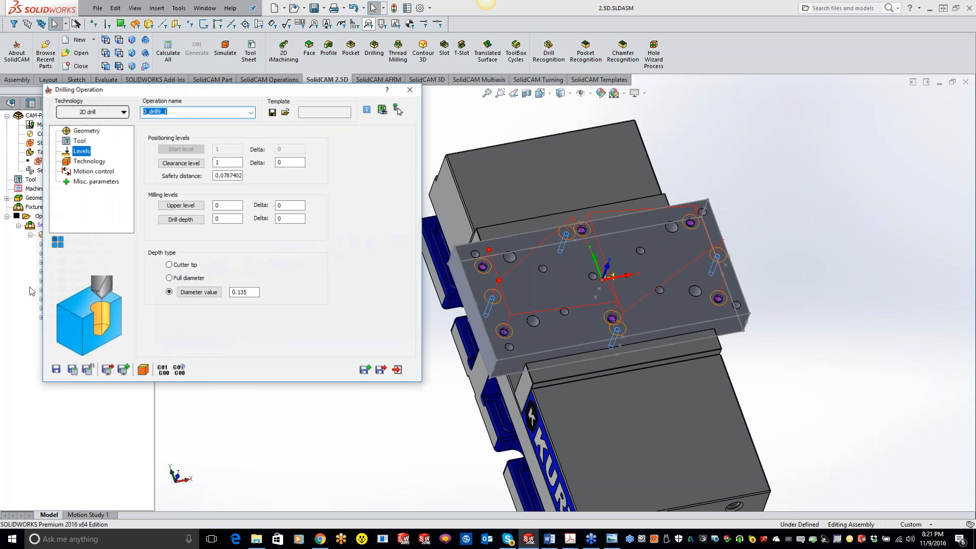
{"action": "left_click", "coordinate": [80, 141]}
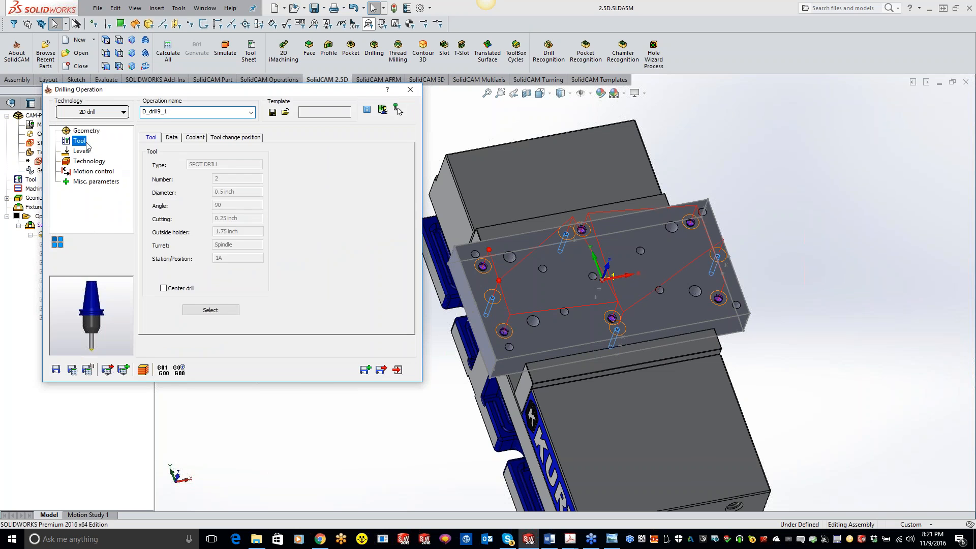
{"action": "left_click", "coordinate": [203, 310]}
{"action": "left_click", "coordinate": [220, 163]}
{"action": "left_click", "coordinate": [492, 367]}
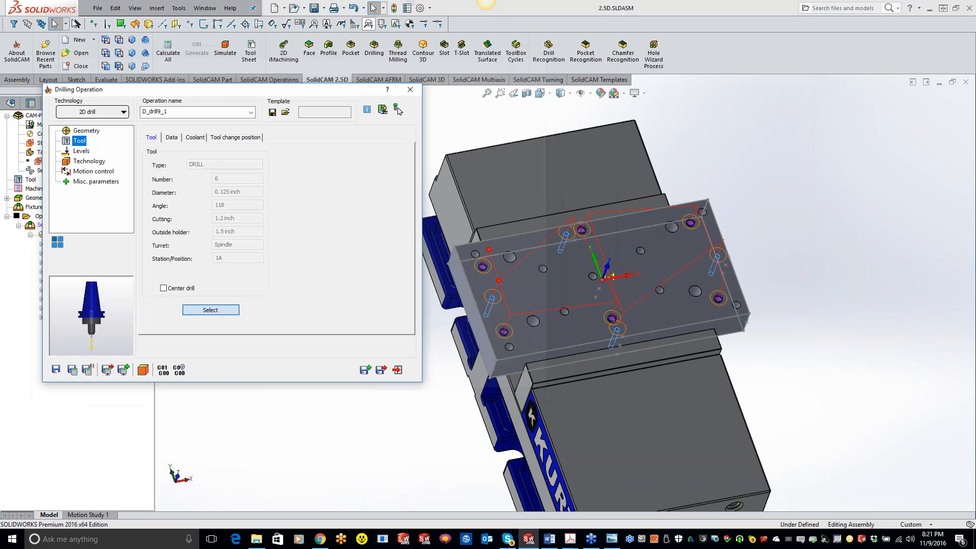
Define the drill depth of D_drill9_1 by picking the plate's bottom face
{"action": "left_click", "coordinate": [82, 152]}
{"action": "left_click", "coordinate": [180, 223]}
{"action": "middle_click_drag", "start_coordinate": [447, 370], "coordinate": [537, 339]}
{"action": "left_click", "coordinate": [558, 265]}
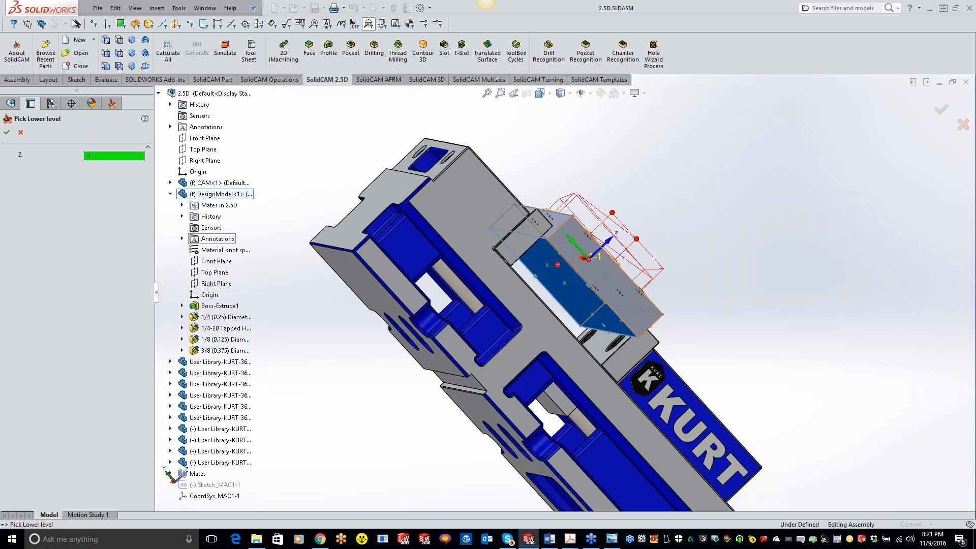
{"action": "left_click", "coordinate": [548, 239]}
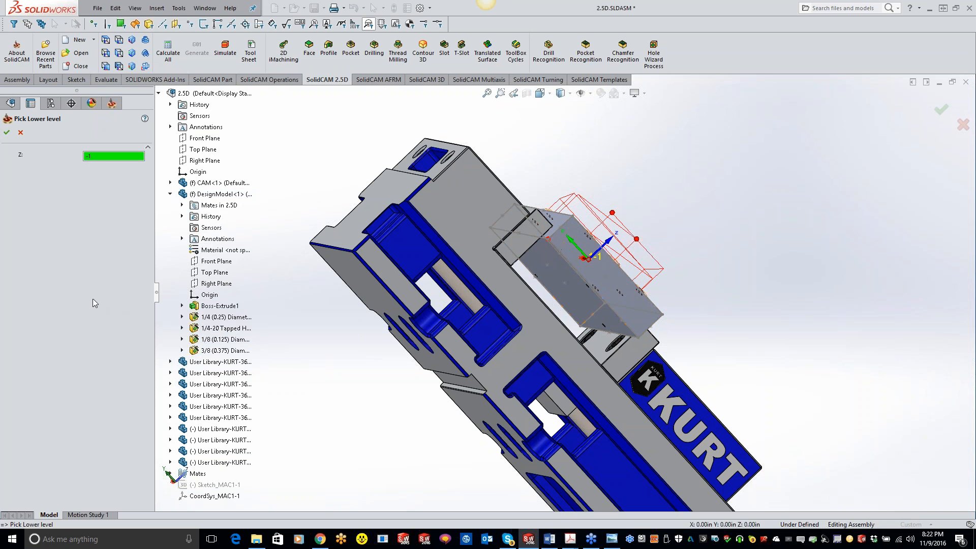
{"action": "left_click", "coordinate": [7, 132]}
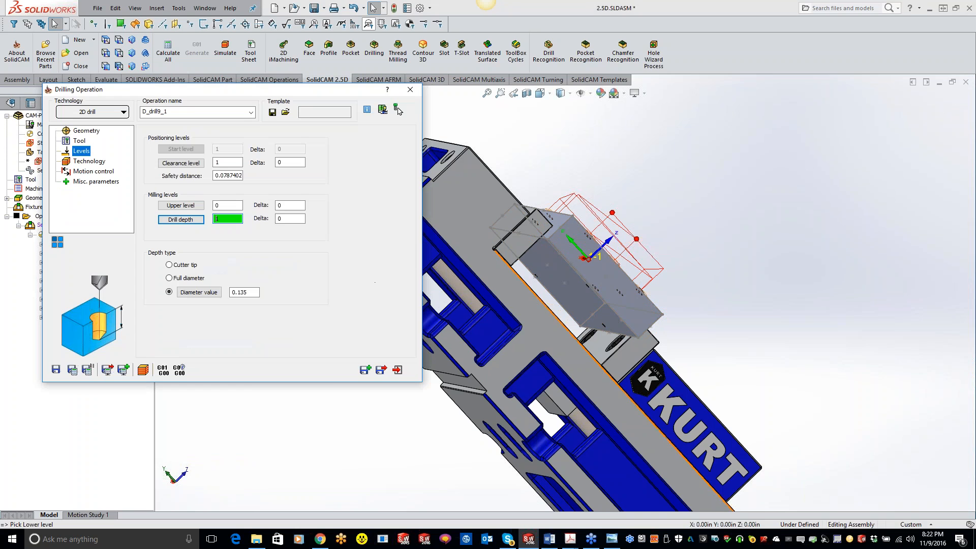
Set the depth type to Full diameter and the drill depth delta to -0.02
{"action": "middle_click_drag", "start_coordinate": [563, 349], "coordinate": [476, 384]}
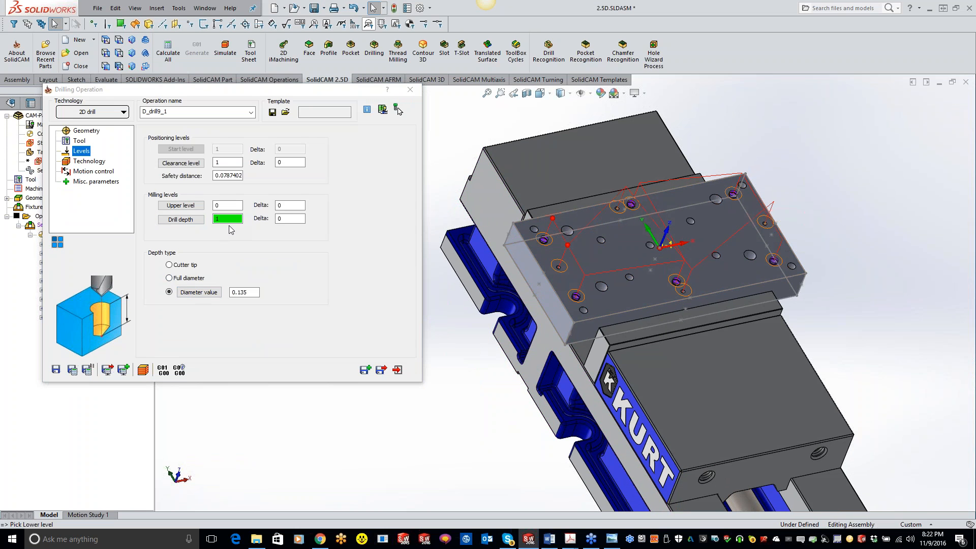
{"action": "left_click", "coordinate": [170, 278]}
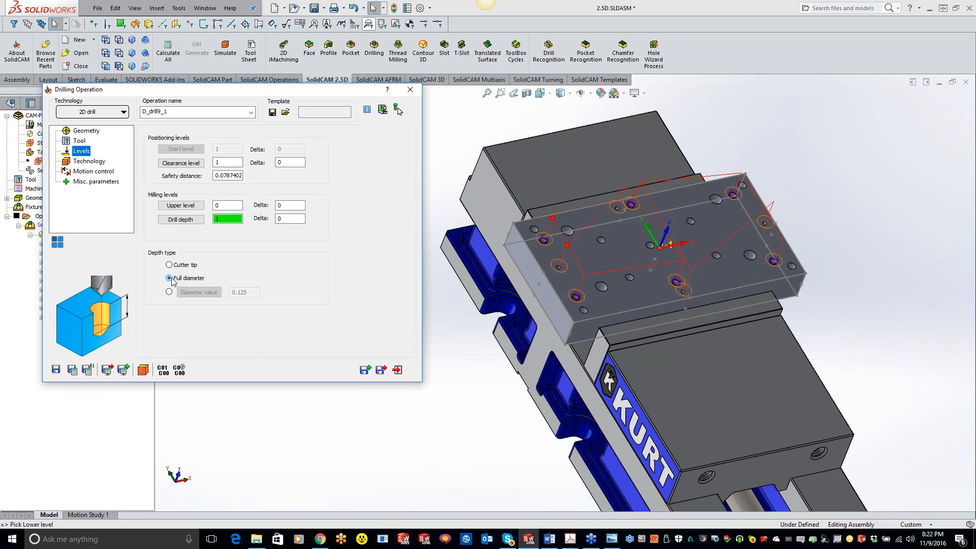
{"action": "left_click", "coordinate": [287, 218]}
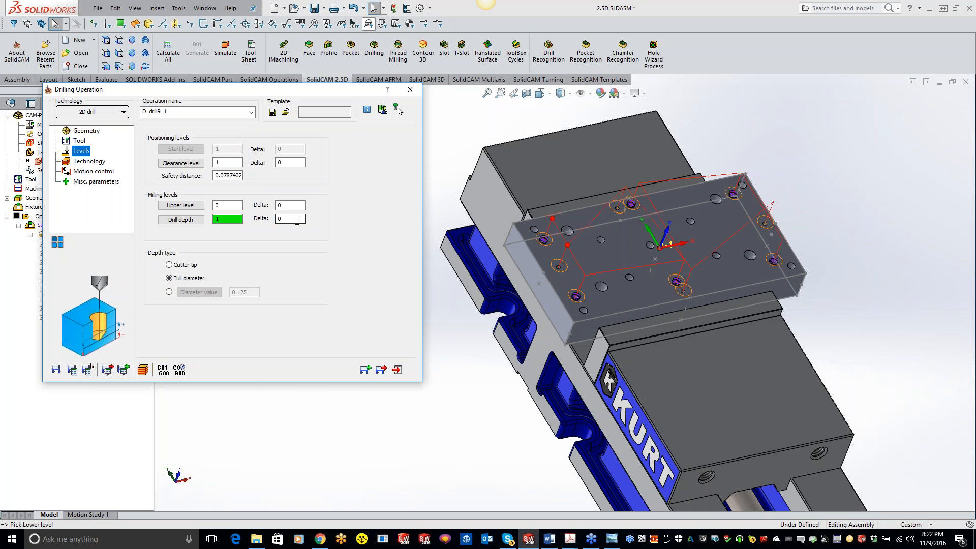
{"action": "type", "text": "-.02"}
Change the drill cycle to G83 with a step down of 0.05 and a Q_Peck of 0.05
{"action": "left_click", "coordinate": [89, 161]}
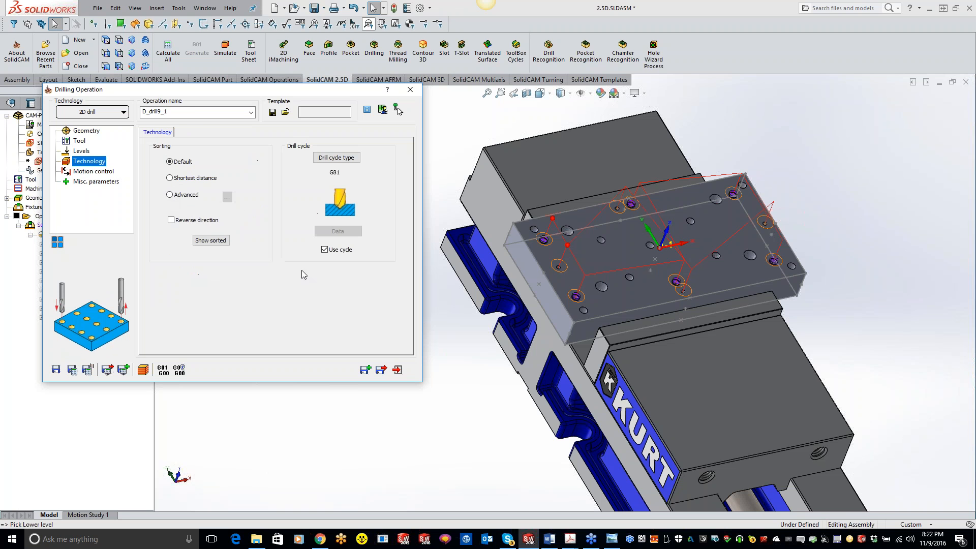
{"action": "left_click", "coordinate": [337, 159]}
{"action": "left_click", "coordinate": [246, 186]}
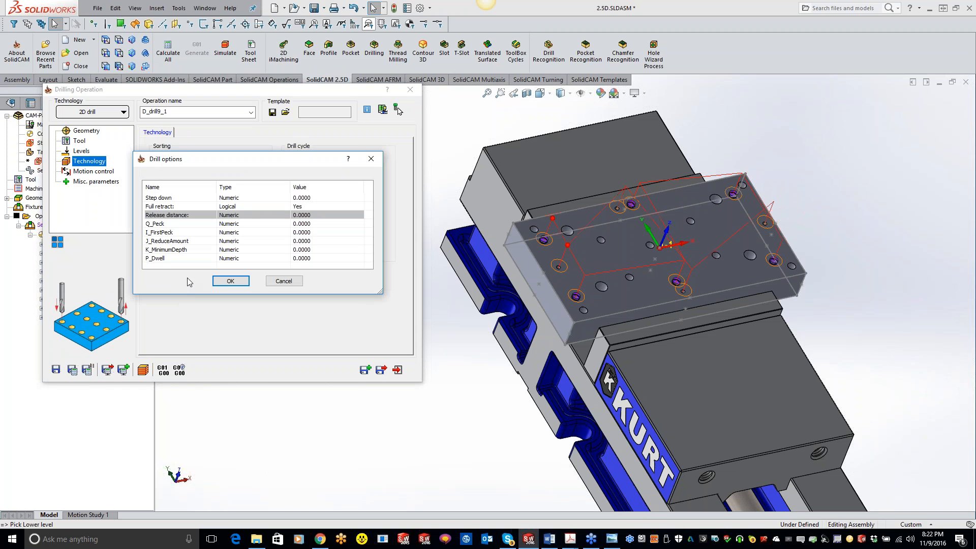
{"action": "double_click", "coordinate": [340, 197]}
{"action": "type", "text": ".05"}
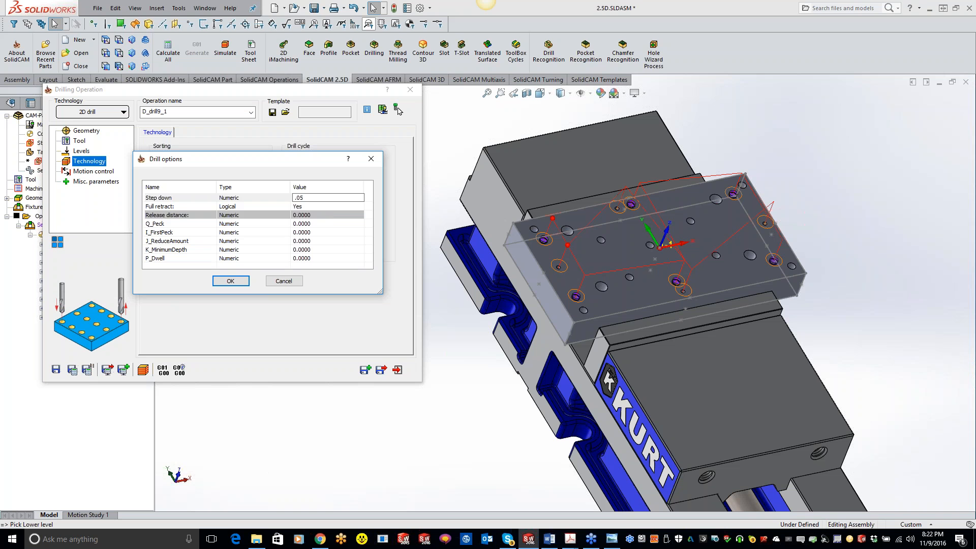
{"action": "left_click", "coordinate": [330, 218]}
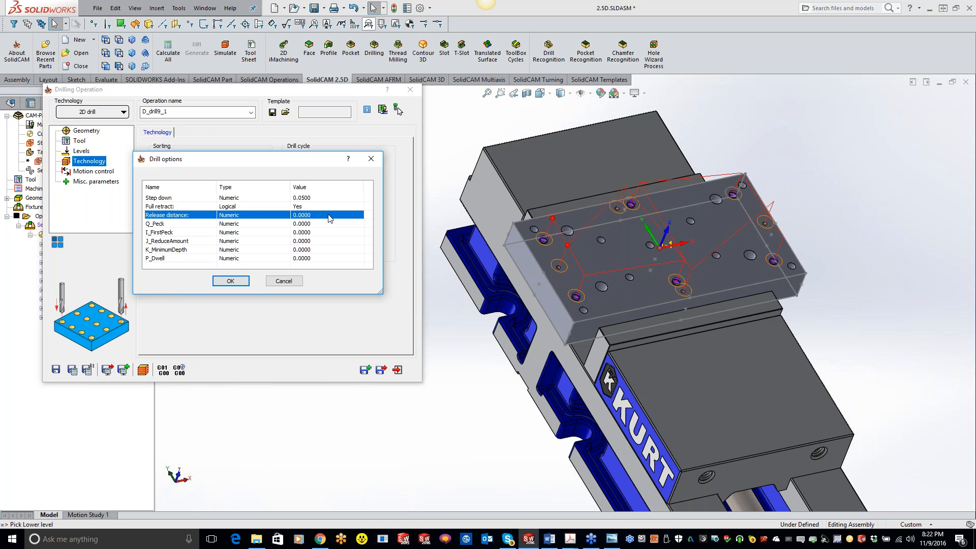
{"action": "double_click", "coordinate": [329, 224]}
{"action": "type", "text": ".05"}
{"action": "left_click", "coordinate": [247, 281]}
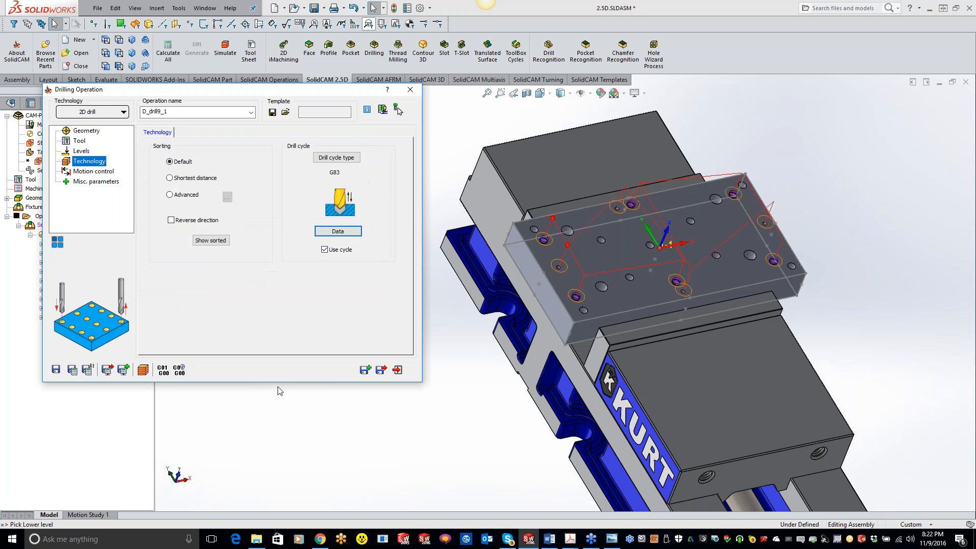
Save and calculate the 0.125 inch drill operation, simulate it in SolidVerify, and close the operation
{"action": "left_click", "coordinate": [74, 372]}
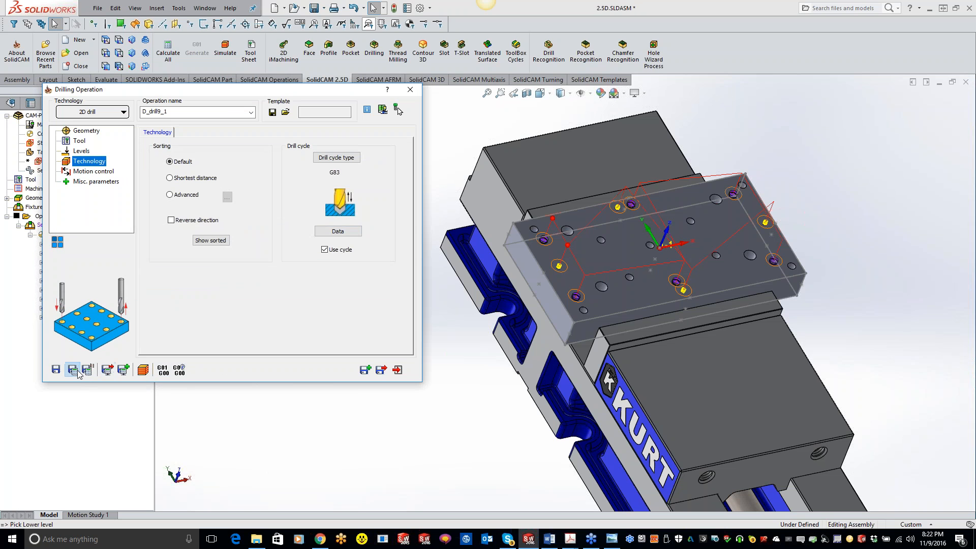
{"action": "left_click", "coordinate": [143, 369]}
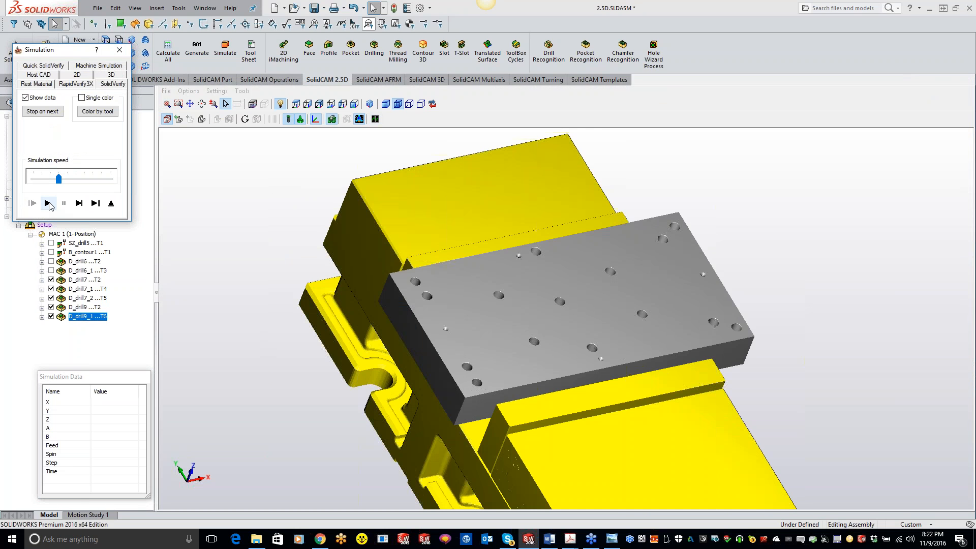
{"action": "left_click", "coordinate": [48, 203]}
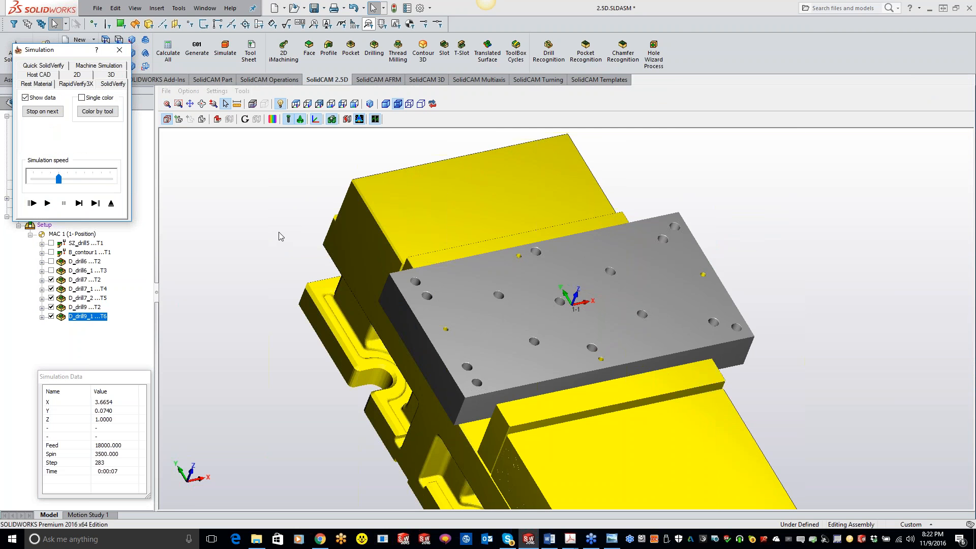
{"action": "middle_click_drag", "start_coordinate": [458, 285], "coordinate": [422, 284]}
{"action": "left_click", "coordinate": [119, 50]}
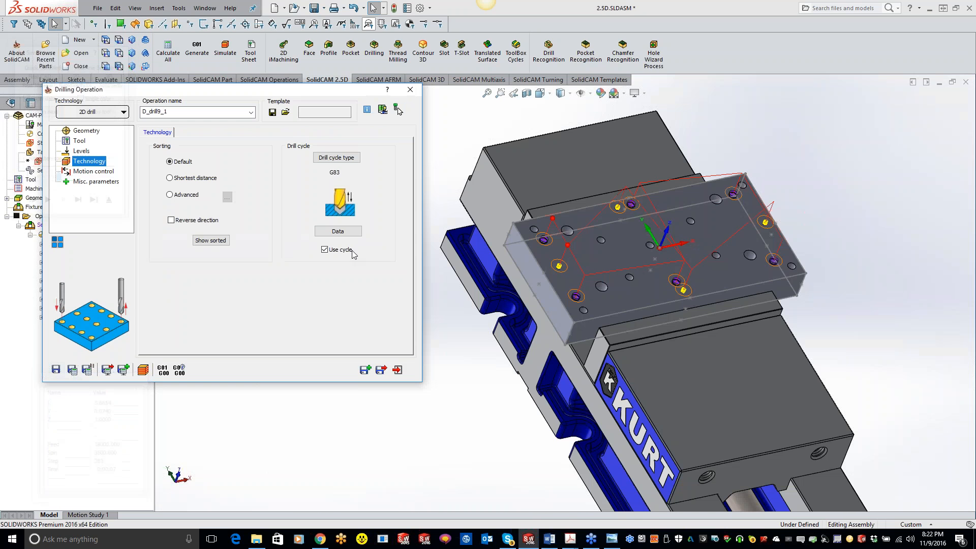
{"action": "left_click", "coordinate": [411, 91]}
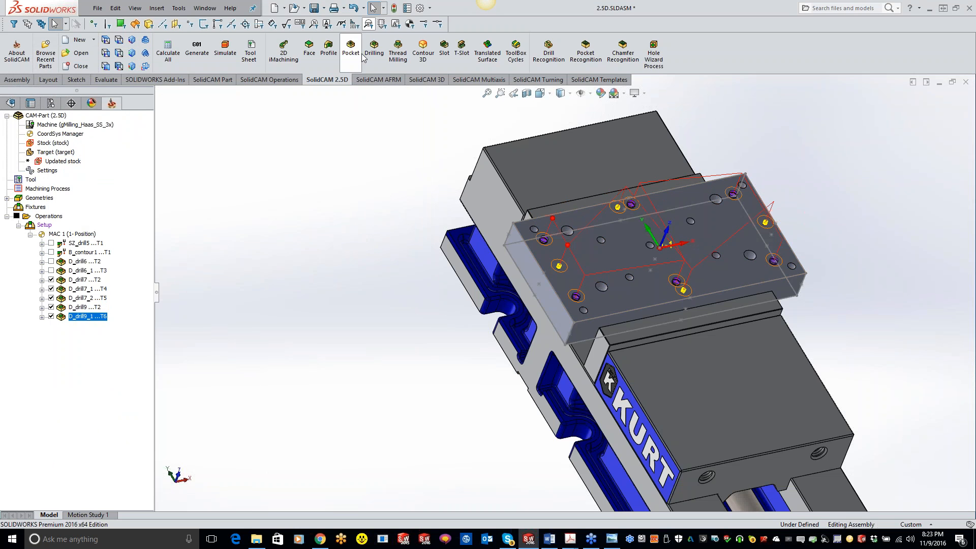
Create a drilling operation using the 3/8 (0.375) diameter hole feature as geometry and assign the 0.5 inch spot drill
{"action": "left_click", "coordinate": [373, 49]}
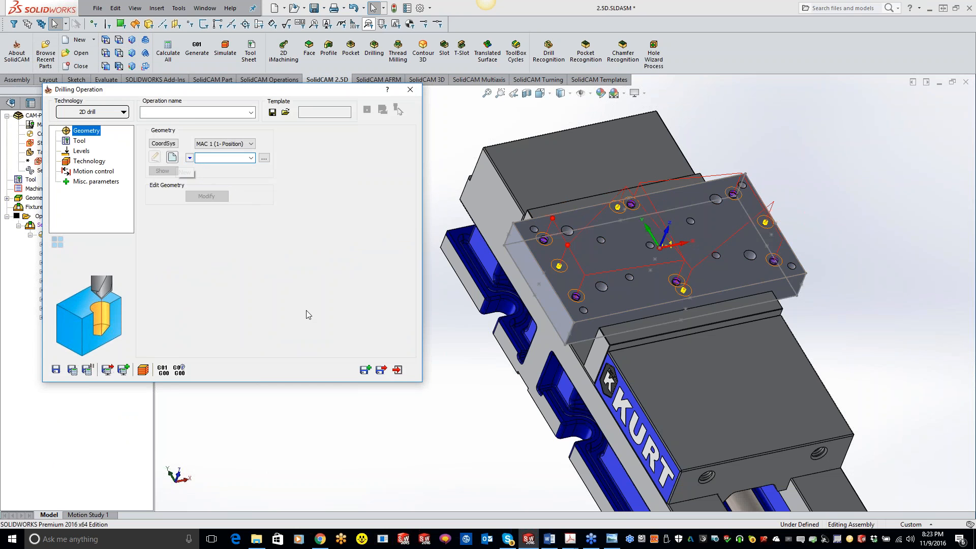
{"action": "left_click", "coordinate": [231, 351]}
{"action": "left_click", "coordinate": [6, 133]}
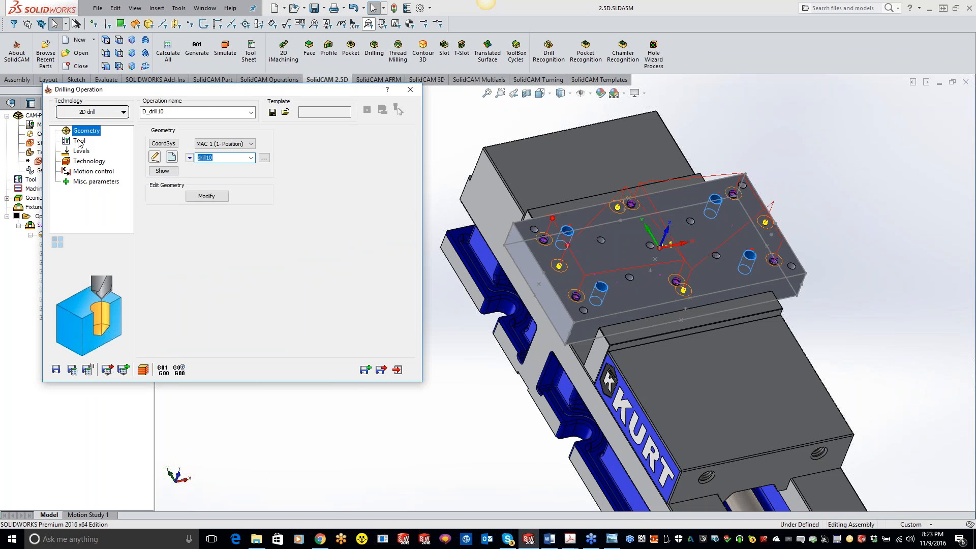
{"action": "left_click", "coordinate": [78, 143]}
{"action": "left_click", "coordinate": [214, 312]}
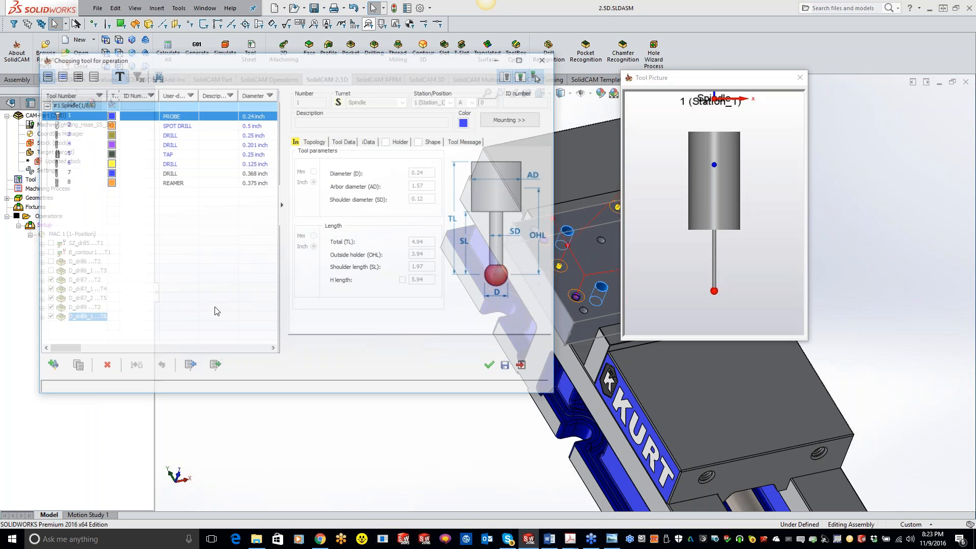
{"action": "left_click", "coordinate": [68, 126]}
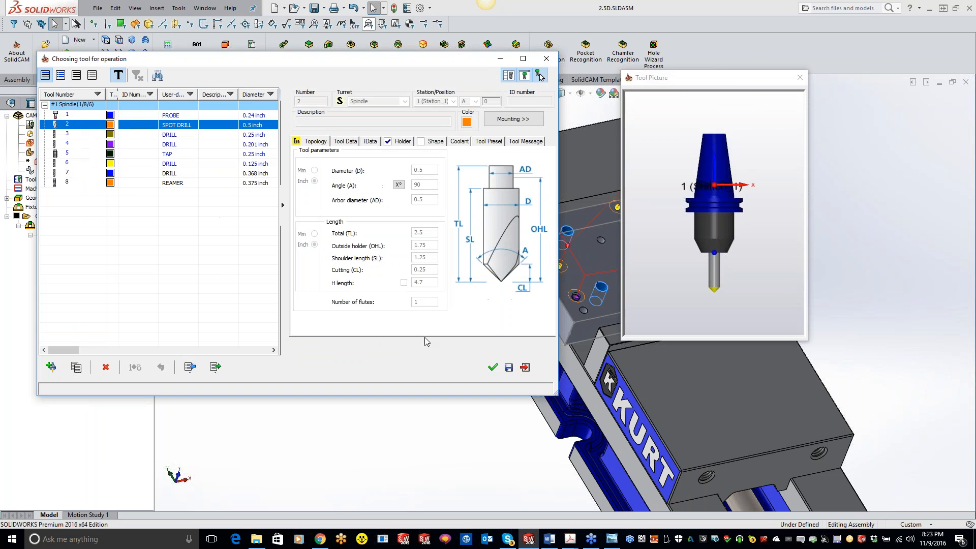
{"action": "left_click", "coordinate": [493, 367]}
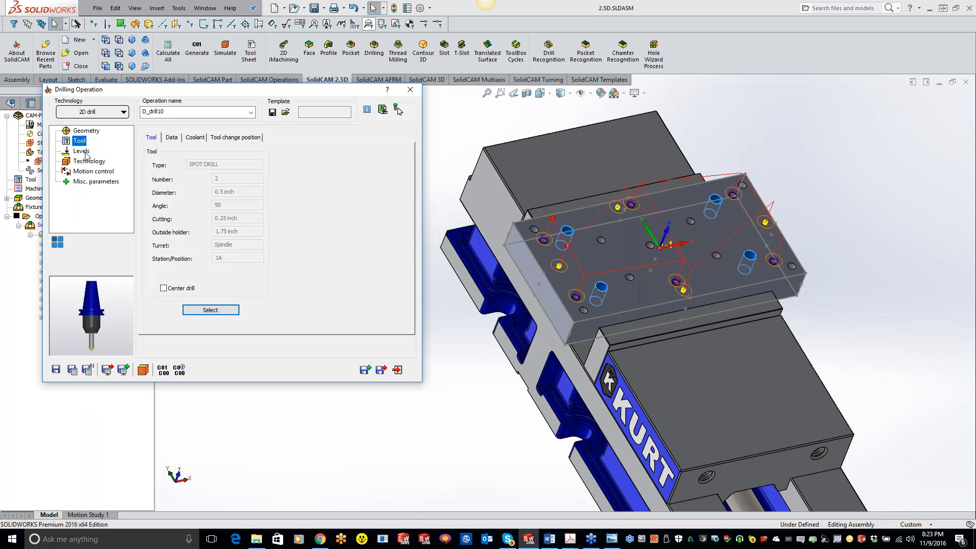
Set the spot drilling operation's depth type to a diameter value of 0.395
{"action": "left_click", "coordinate": [81, 151]}
{"action": "left_click", "coordinate": [197, 219]}
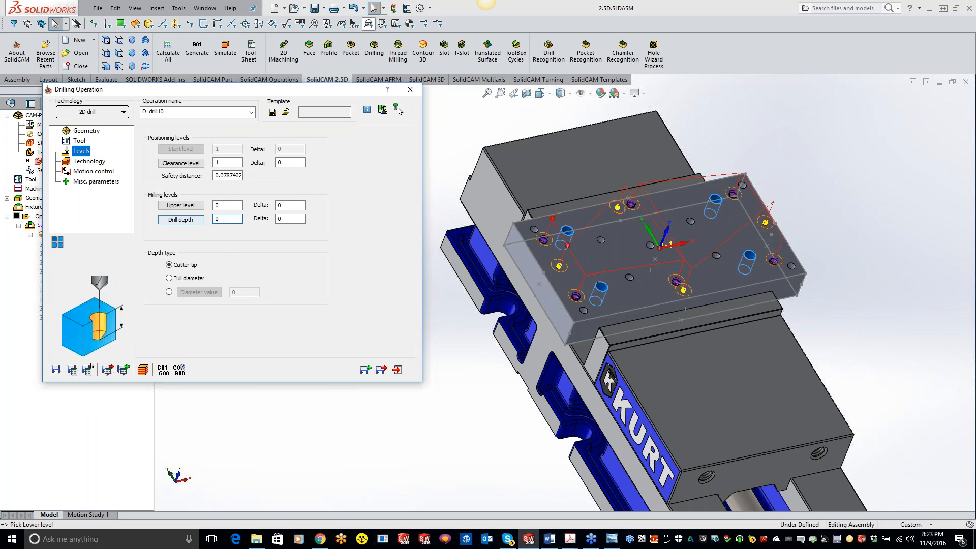
{"action": "left_click", "coordinate": [169, 278]}
{"action": "left_click", "coordinate": [169, 292]}
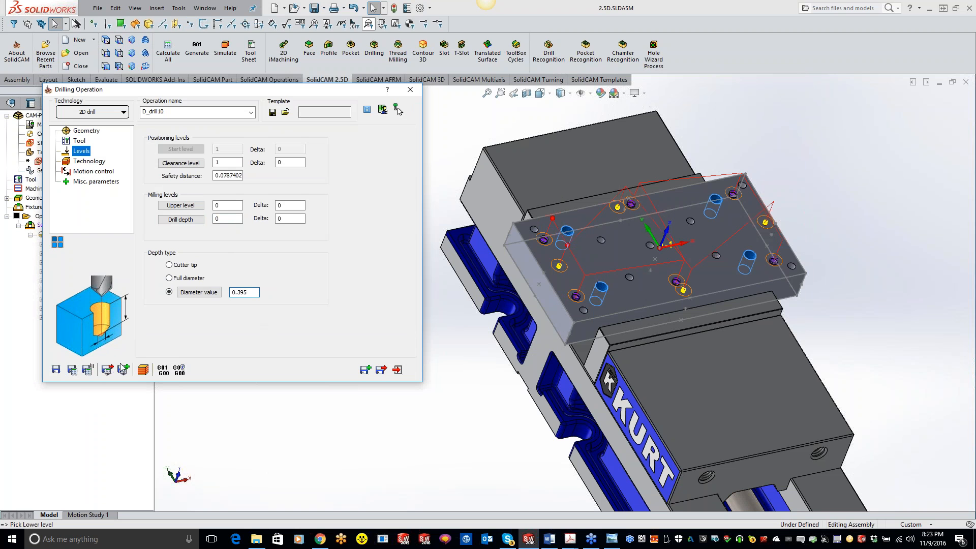
Save and copy the spot drilling operation, and assign the 0.368 inch drill to the copy
{"action": "left_click", "coordinate": [365, 371]}
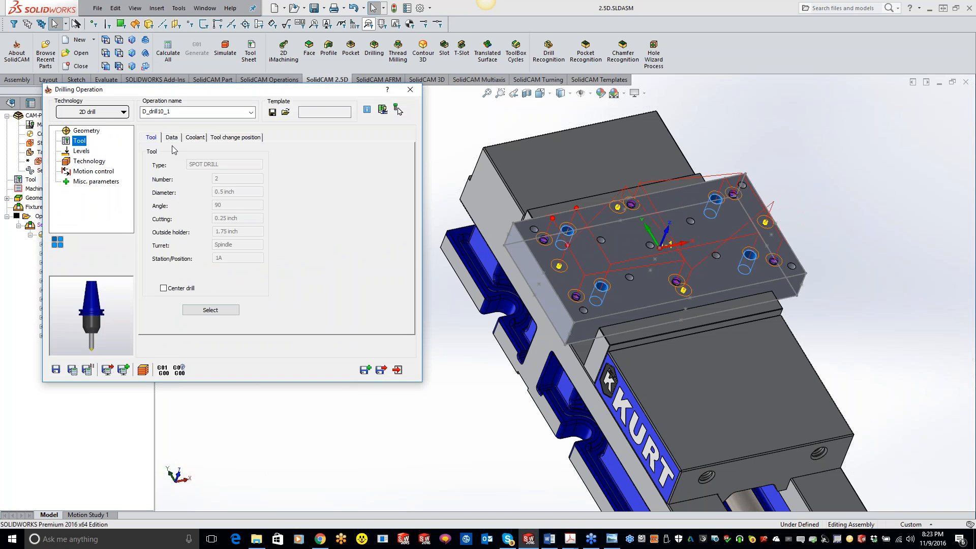
{"action": "left_click", "coordinate": [214, 311]}
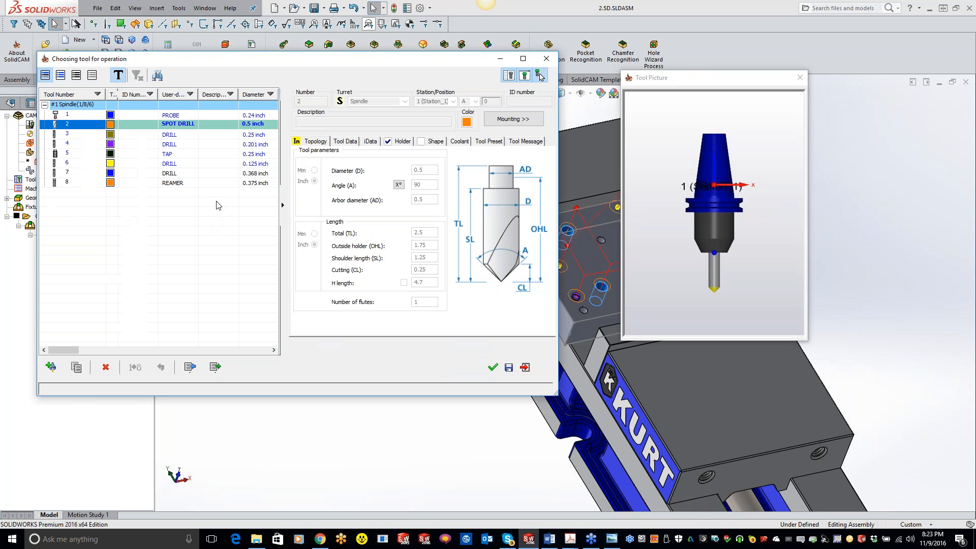
{"action": "left_click", "coordinate": [172, 174]}
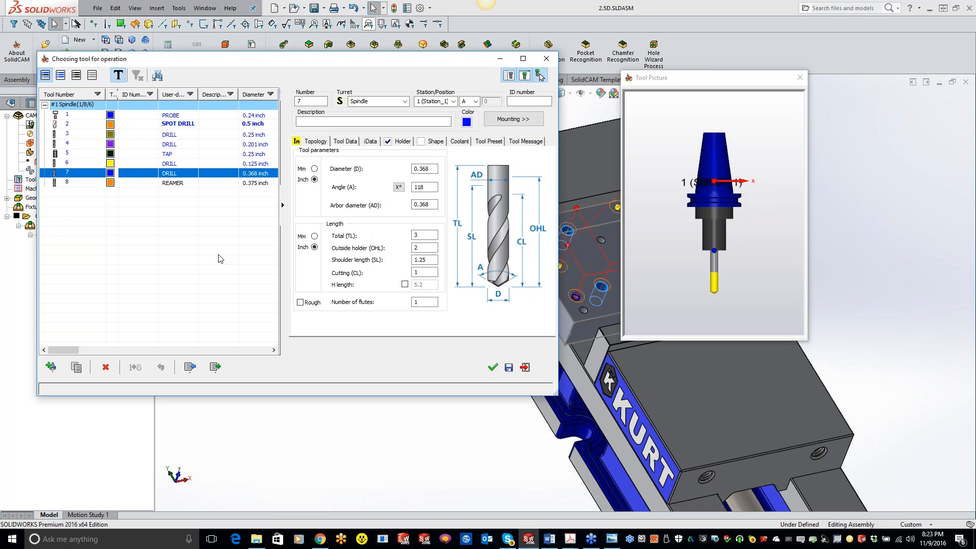
{"action": "left_click", "coordinate": [493, 368]}
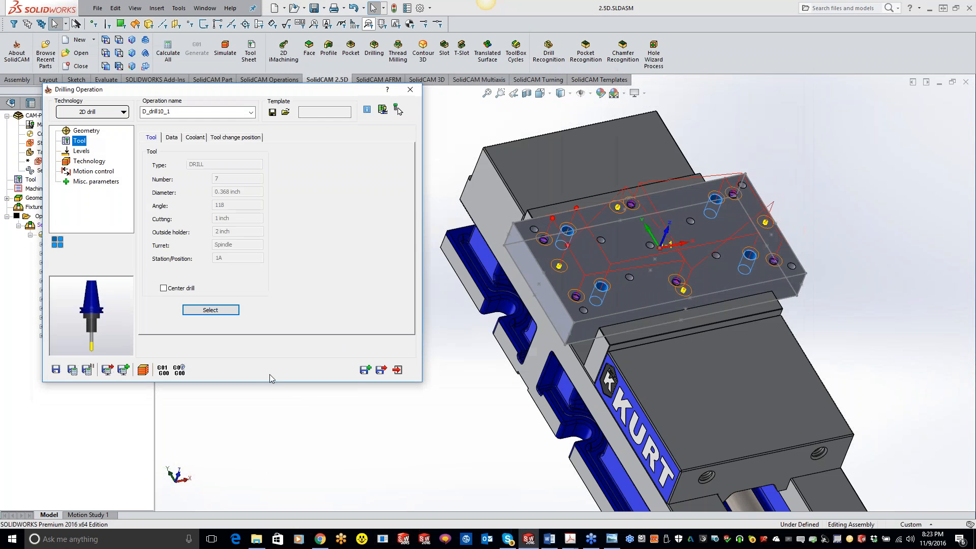
Define the drill depth by picking the conical bottom of a 3/8 inch hole and set the depth type to Cutter tip
{"action": "left_click", "coordinate": [81, 151]}
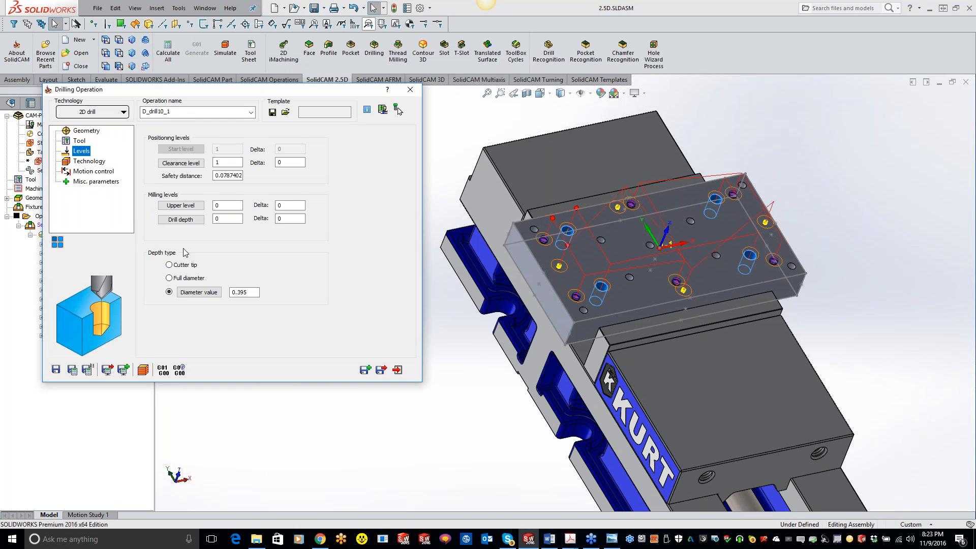
{"action": "left_click", "coordinate": [181, 220]}
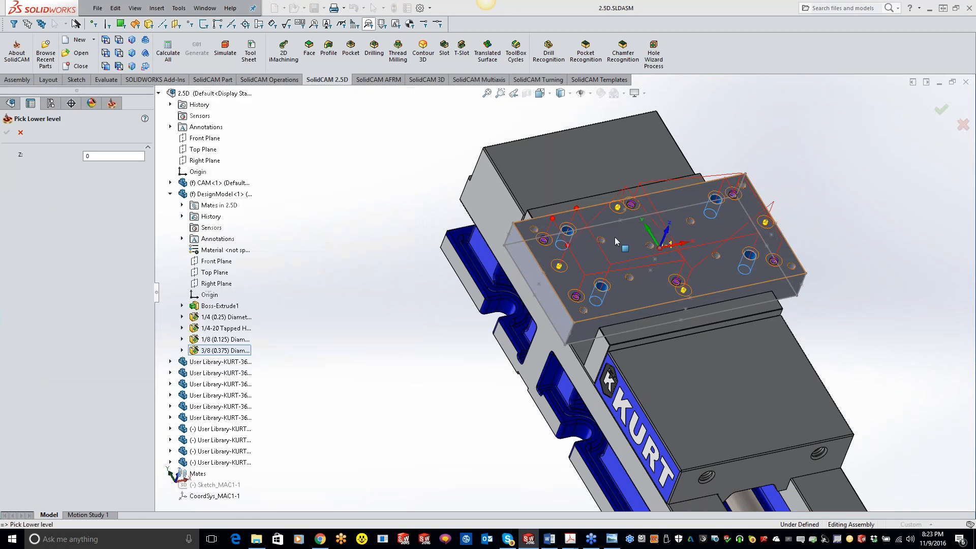
{"action": "scroll", "coordinate": [579, 239], "scroll_direction": "down", "scroll_amount": 5}
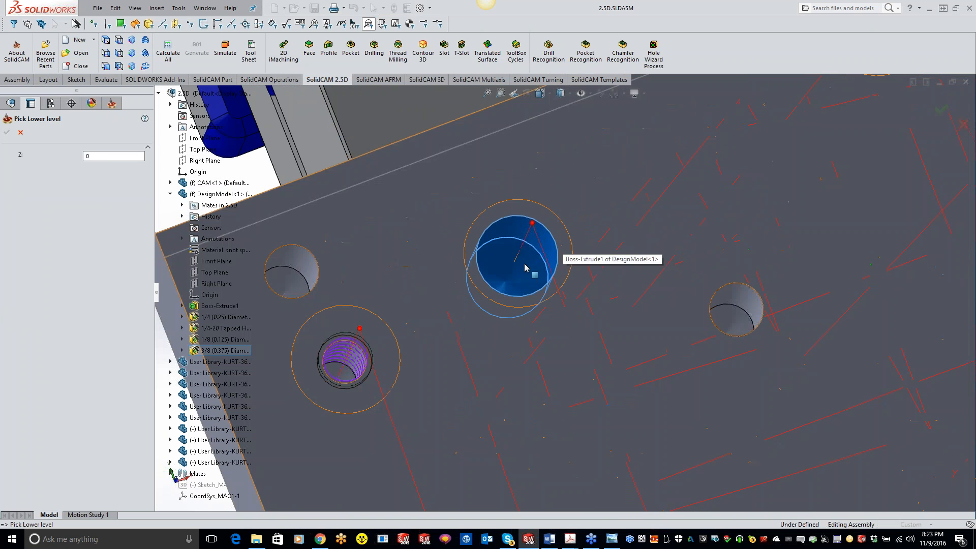
{"action": "left_click", "coordinate": [506, 281]}
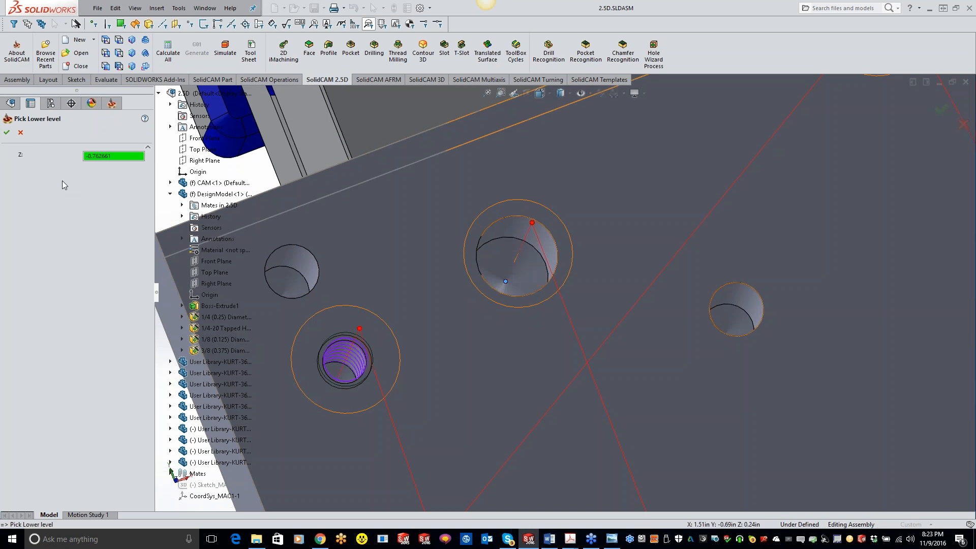
{"action": "left_click", "coordinate": [7, 132]}
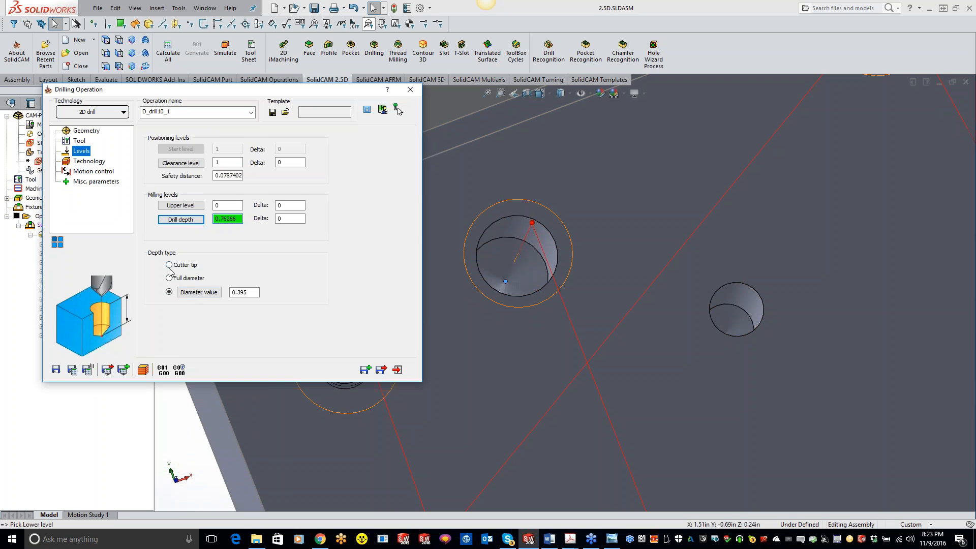
{"action": "left_click", "coordinate": [170, 267]}
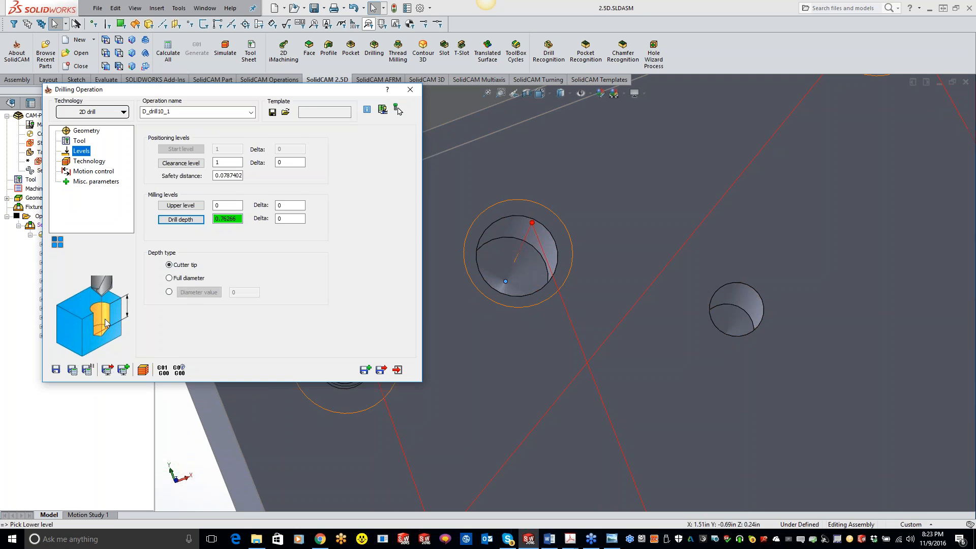
Change the 0.368 inch drill's cycle to G83 with a step down of 0.2 and enter its Q_Peck value
{"action": "left_click", "coordinate": [88, 162]}
{"action": "left_click", "coordinate": [336, 158]}
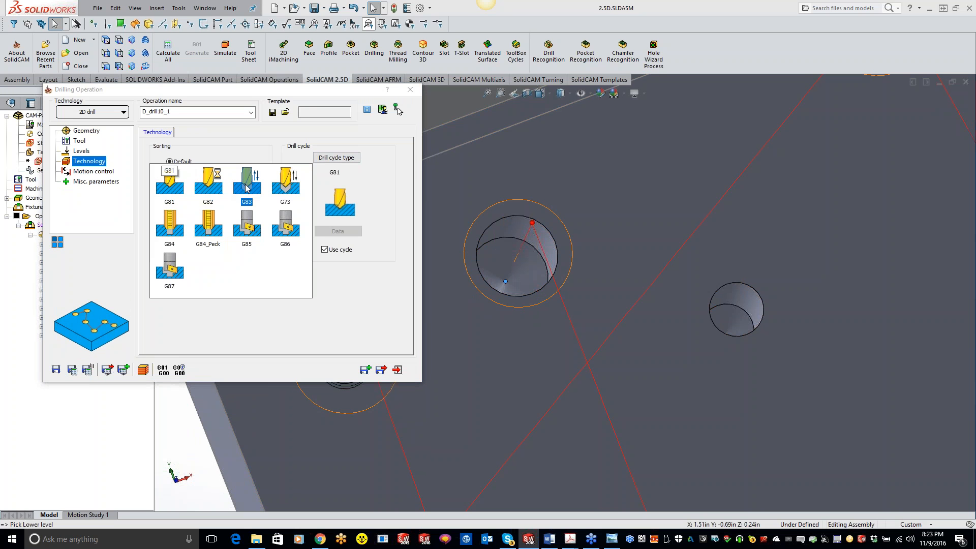
{"action": "left_click", "coordinate": [247, 181]}
{"action": "left_click", "coordinate": [337, 231]}
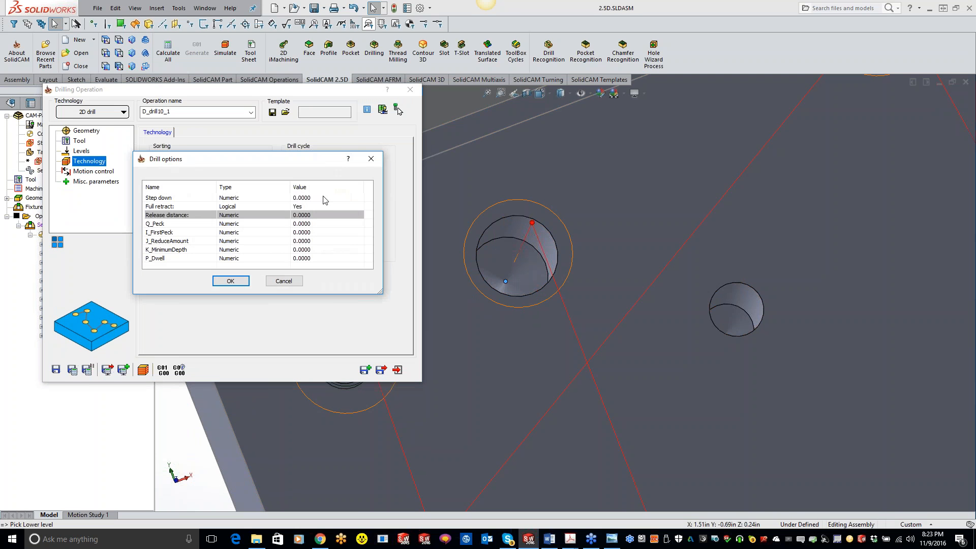
{"action": "type", "text": ".2"}
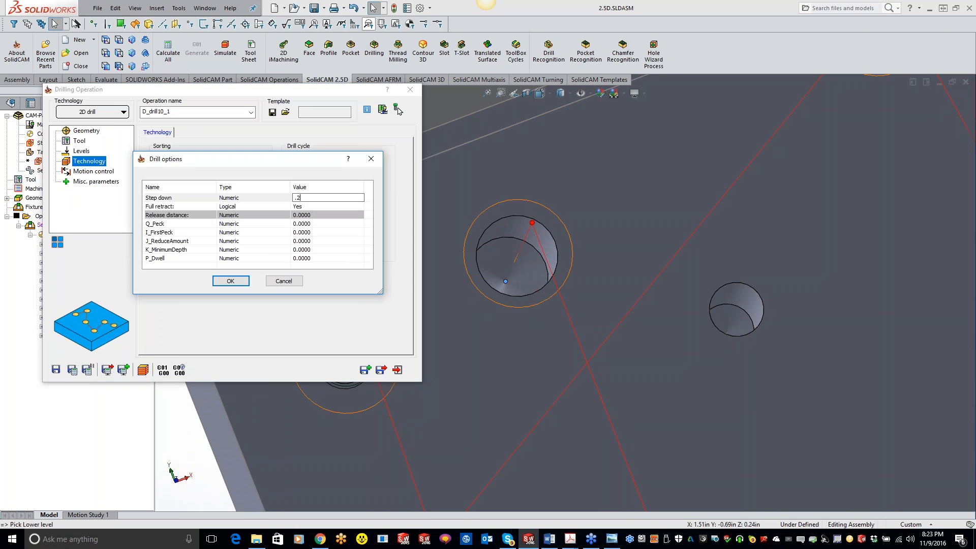
{"action": "left_click", "coordinate": [312, 224]}
{"action": "type", "text": "."}
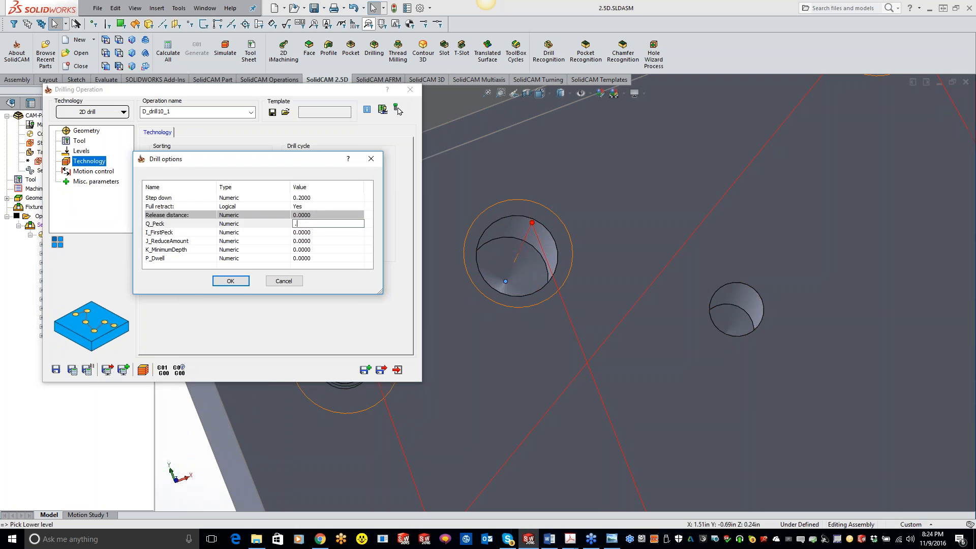
{"action": "left_click", "coordinate": [230, 281]}
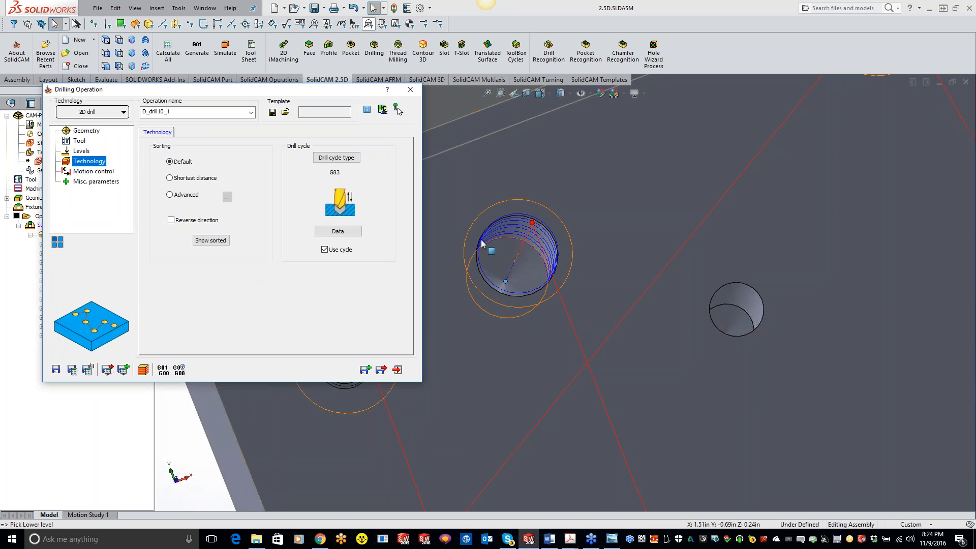
Save and copy the peck drilling operation, and assign the 0.375 inch reamer to the copy
{"action": "left_click", "coordinate": [366, 371]}
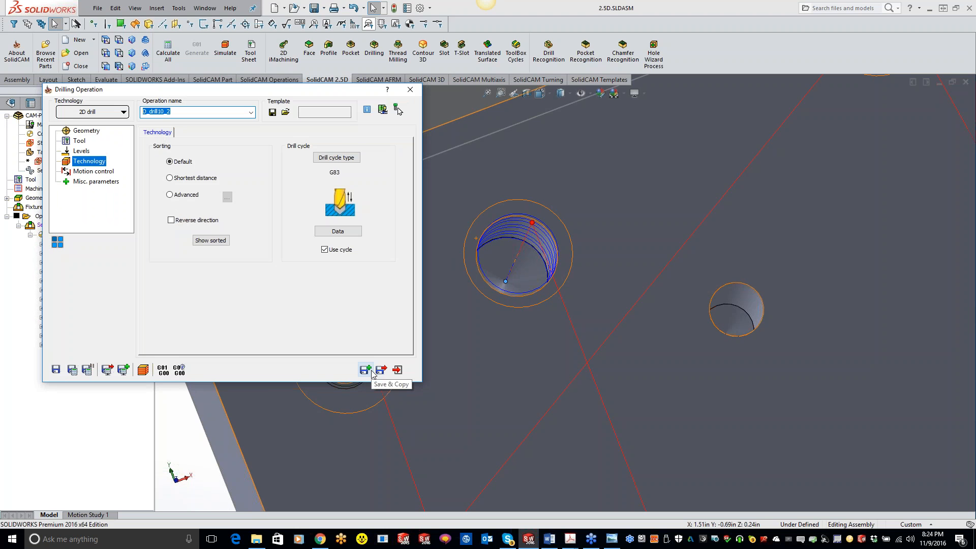
{"action": "left_click", "coordinate": [87, 143]}
{"action": "left_click", "coordinate": [210, 311]}
{"action": "double_click", "coordinate": [162, 184]}
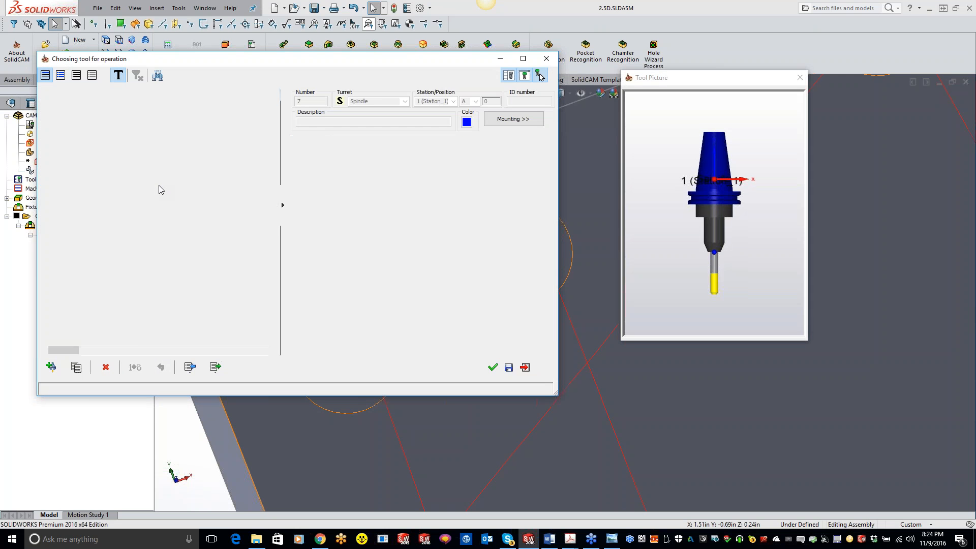
Redefine the reamer's drill depth by picking the circular edge where the 3/8 inch hole's straight wall ends
{"action": "left_click", "coordinate": [81, 152]}
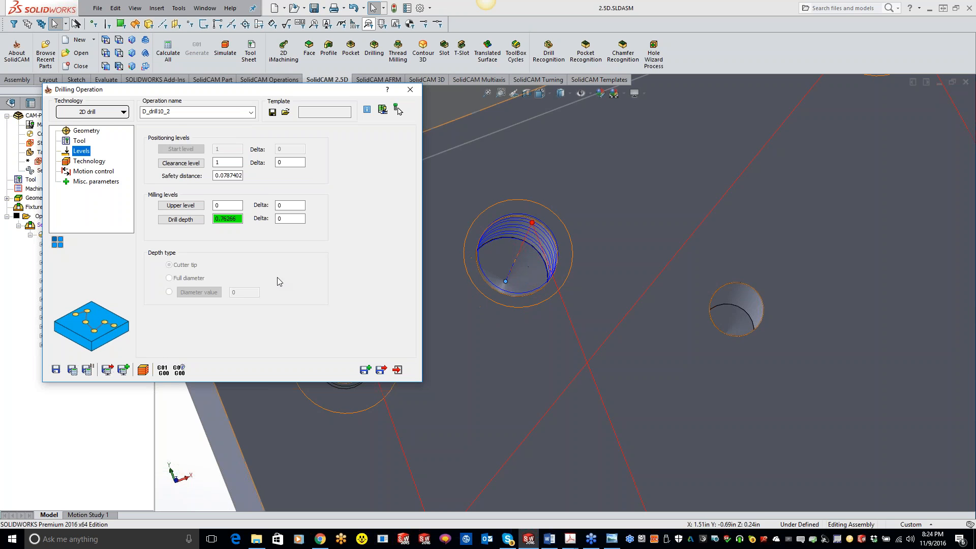
{"action": "left_click", "coordinate": [180, 219]}
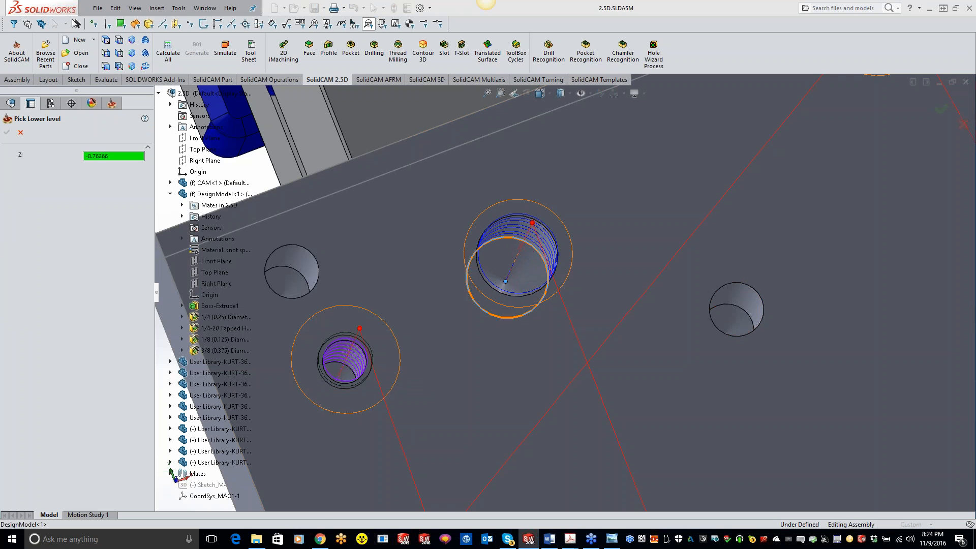
{"action": "left_click", "coordinate": [524, 238]}
{"action": "left_click", "coordinate": [7, 132]}
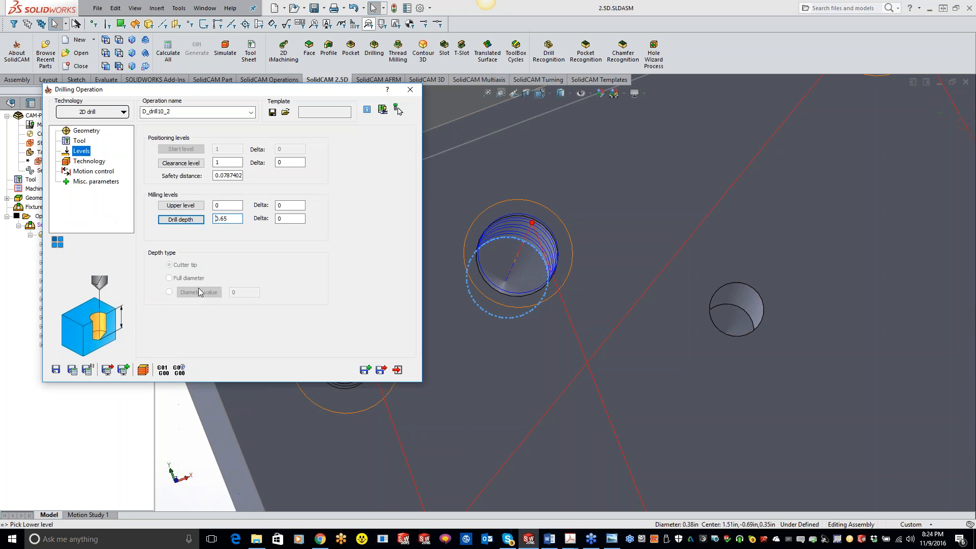
Change the reaming operation's drill cycle to G82 with a P_Dwell of 0.2
{"action": "left_click", "coordinate": [95, 162]}
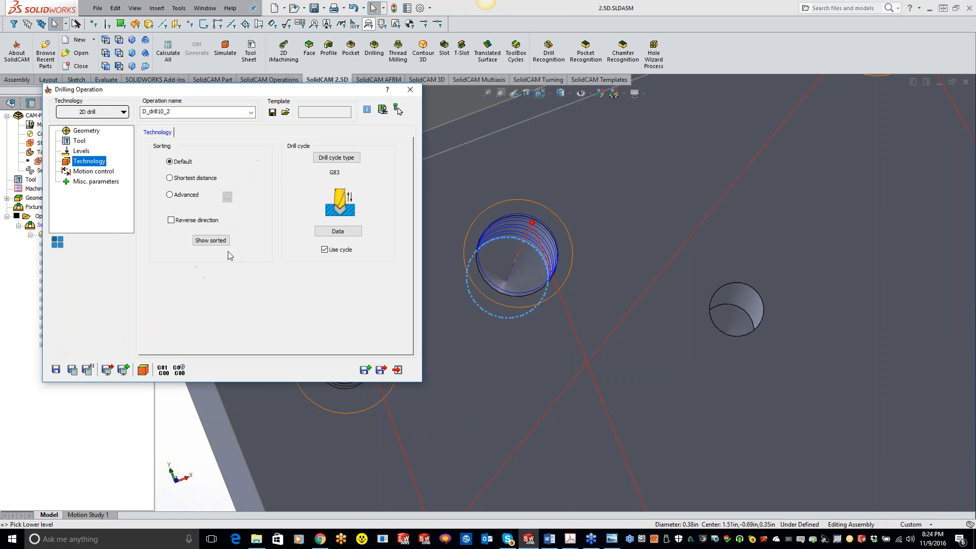
{"action": "left_click", "coordinate": [340, 158]}
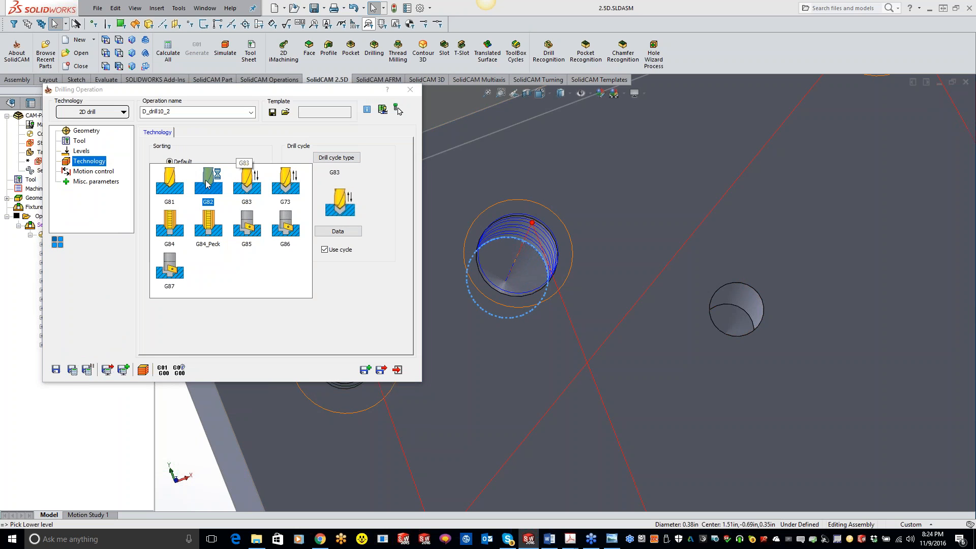
{"action": "left_click", "coordinate": [206, 184]}
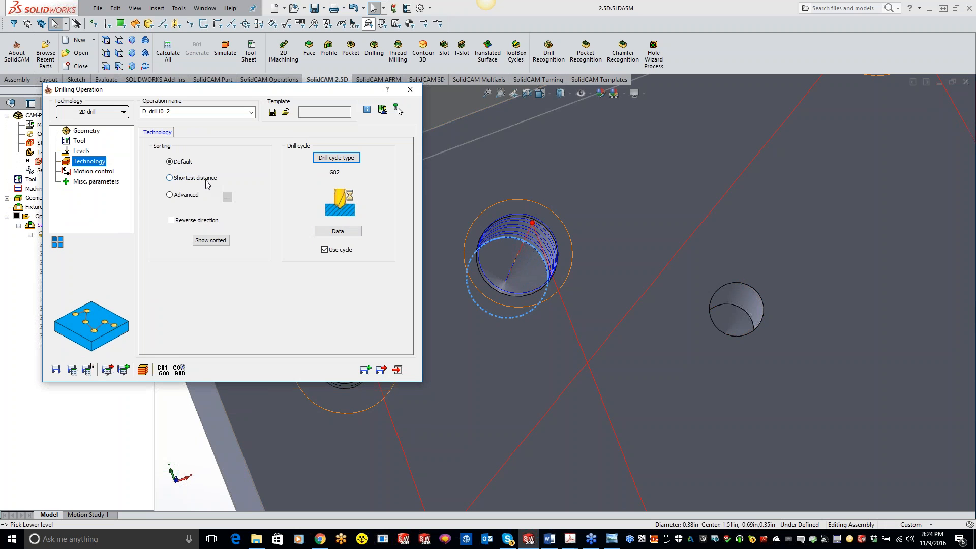
{"action": "left_click", "coordinate": [342, 232]}
{"action": "left_click", "coordinate": [322, 198]}
{"action": "type", "text": ".2000"}
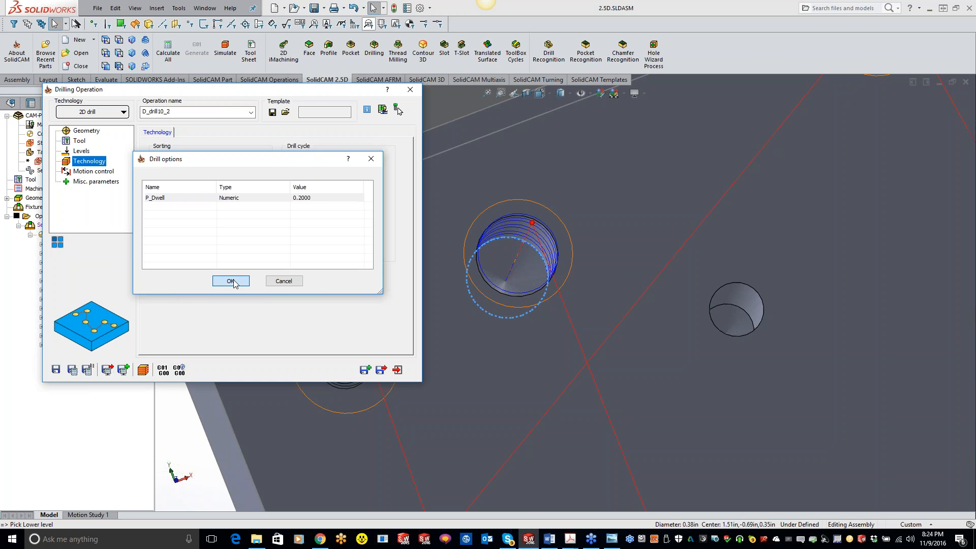
{"action": "left_click", "coordinate": [230, 281]}
Save and calculate the reaming operation, check its toolpath against the hole's bottom edge, and close the operation
{"action": "left_click", "coordinate": [73, 370]}
{"action": "scroll", "coordinate": [534, 326], "scroll_direction": "up", "scroll_amount": 5}
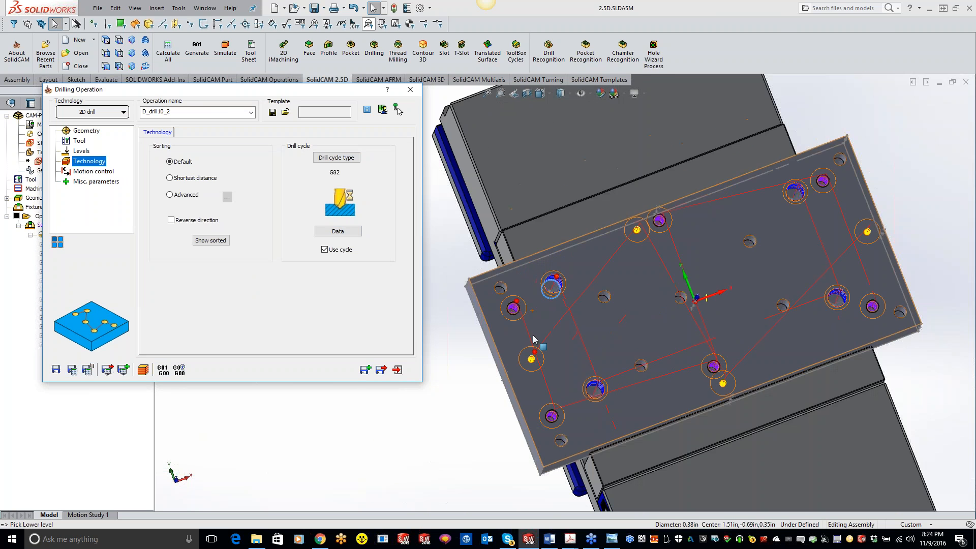
{"action": "middle_click_drag", "start_coordinate": [624, 335], "coordinate": [569, 279]}
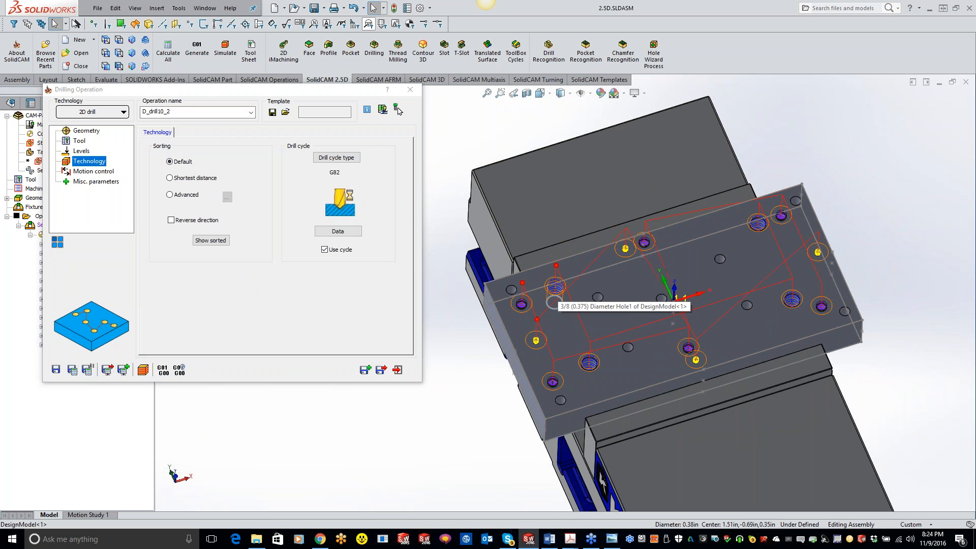
{"action": "left_click", "coordinate": [554, 302]}
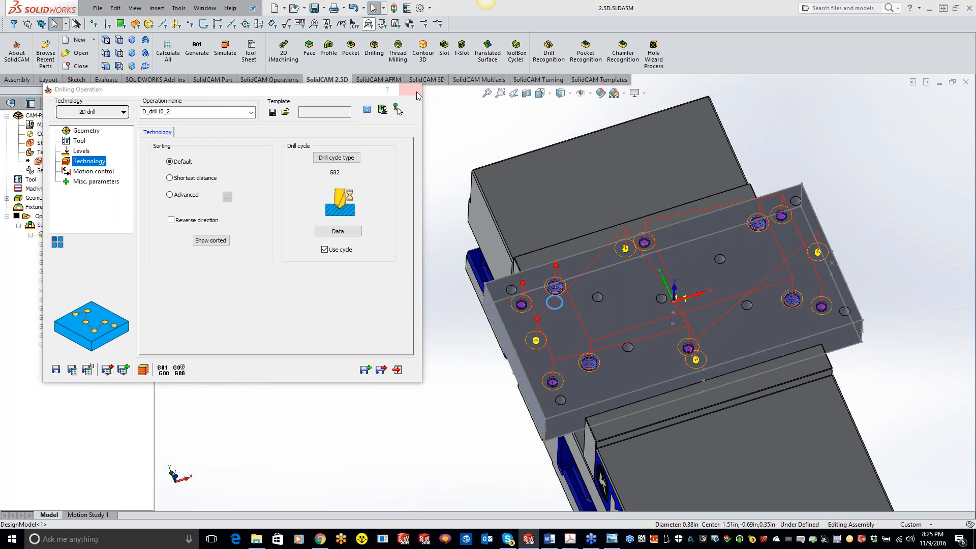
{"action": "left_click", "coordinate": [416, 94]}
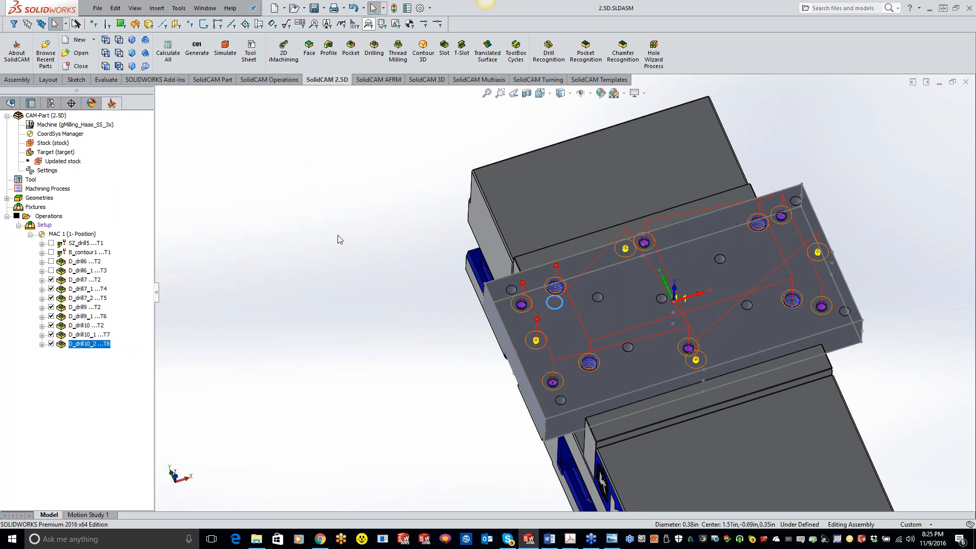
Automatically sort all operations using advanced sorting with the tool sorting option set to tool number
{"action": "scroll", "coordinate": [885, 306], "scroll_direction": "down", "scroll_amount": 2}
{"action": "scroll", "coordinate": [674, 307], "scroll_direction": "up", "scroll_amount": 1}
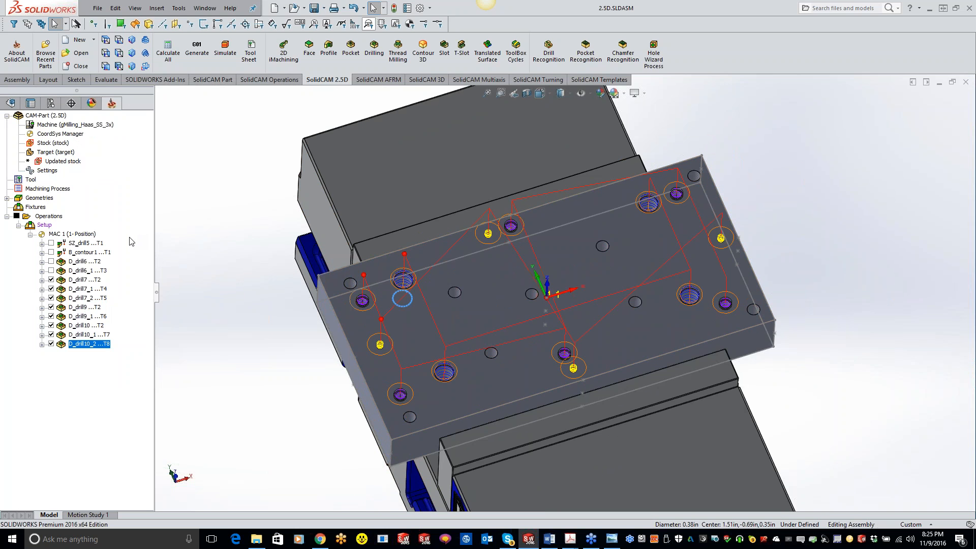
{"action": "left_click", "coordinate": [95, 261]}
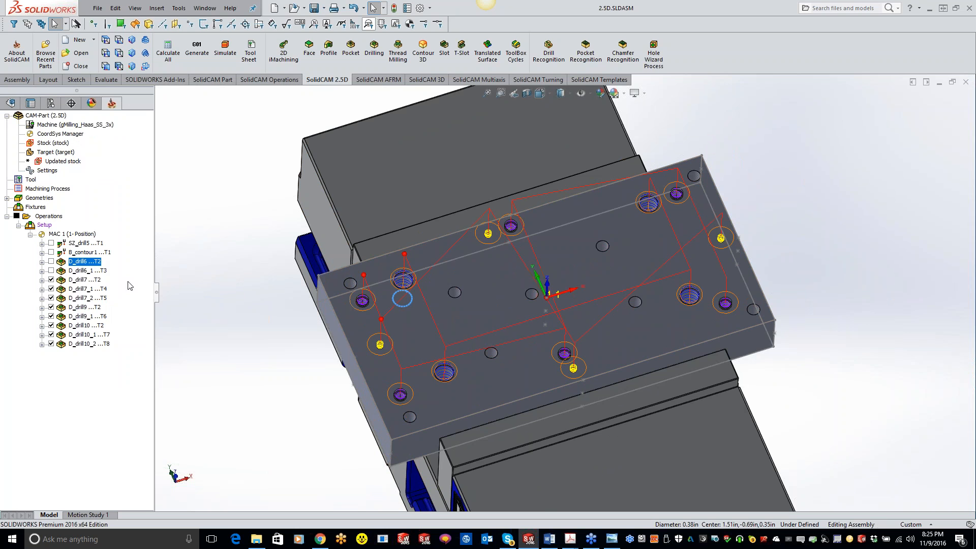
{"action": "left_click", "coordinate": [99, 281]}
{"action": "left_click", "coordinate": [101, 308]}
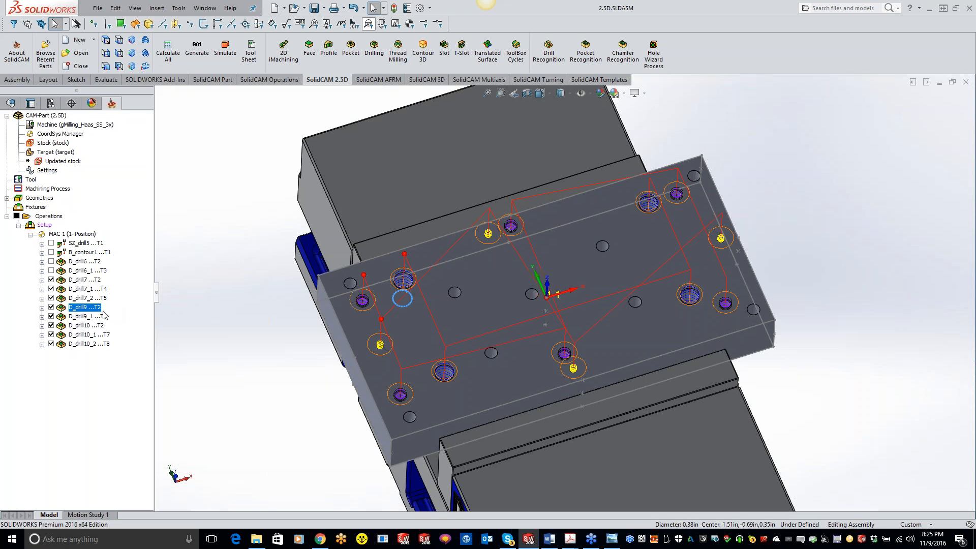
{"action": "left_click", "coordinate": [102, 326]}
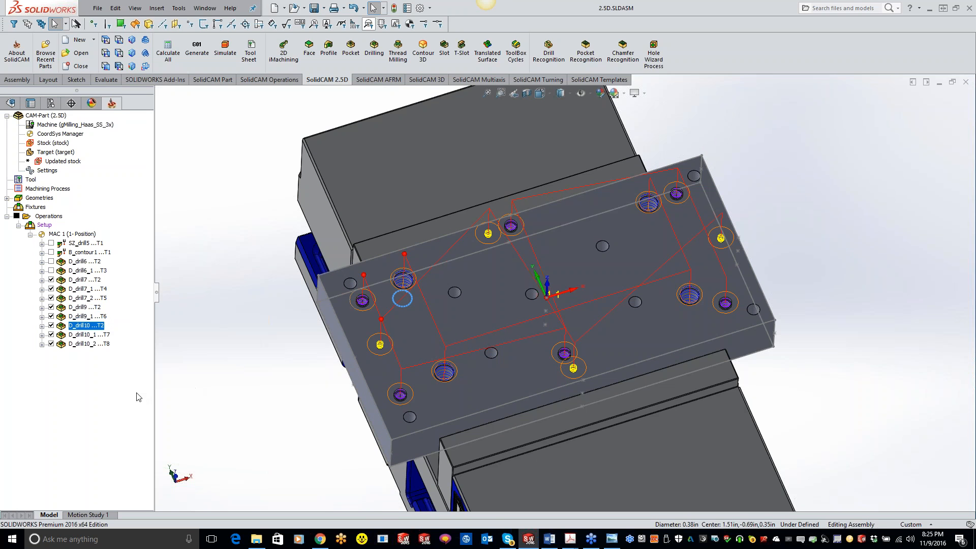
{"action": "right_click", "coordinate": [59, 217]}
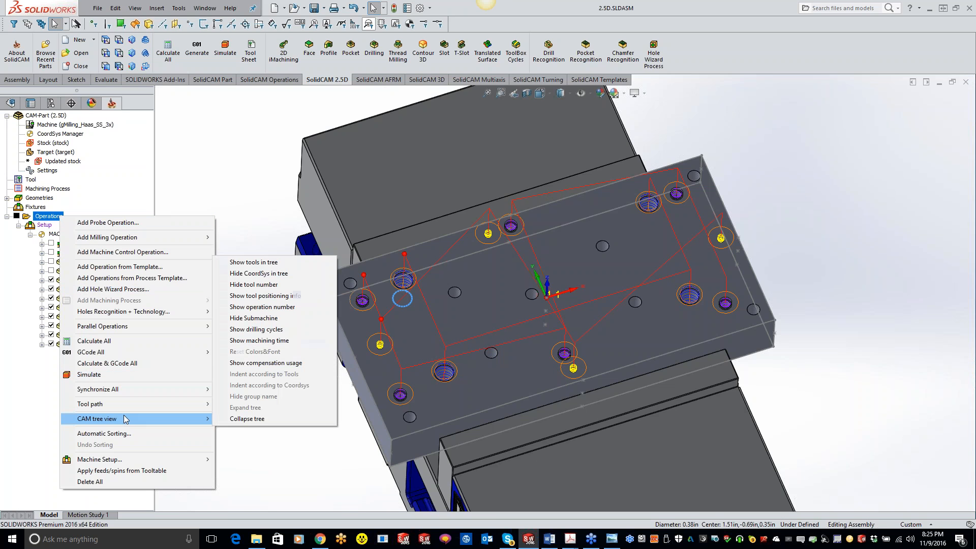
{"action": "left_click", "coordinate": [123, 433]}
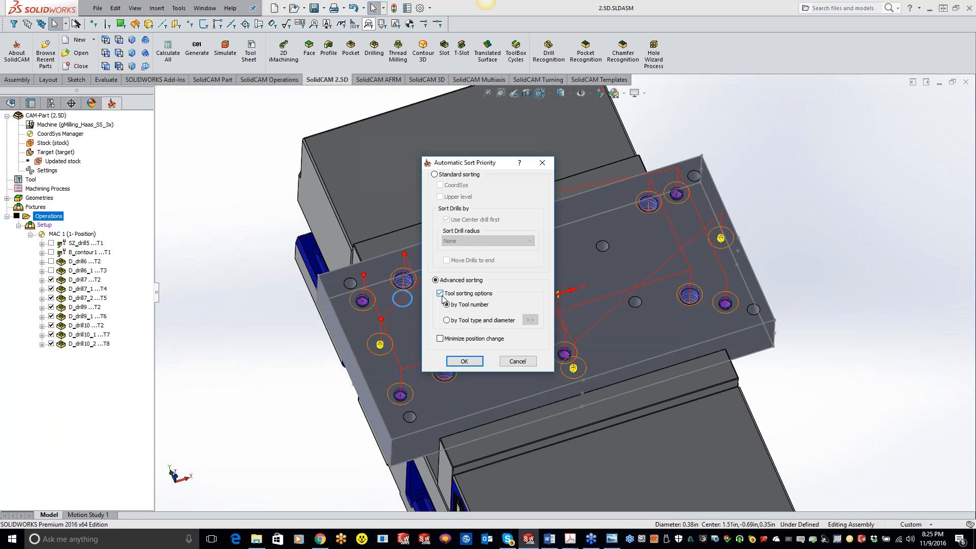
{"action": "left_click", "coordinate": [464, 361]}
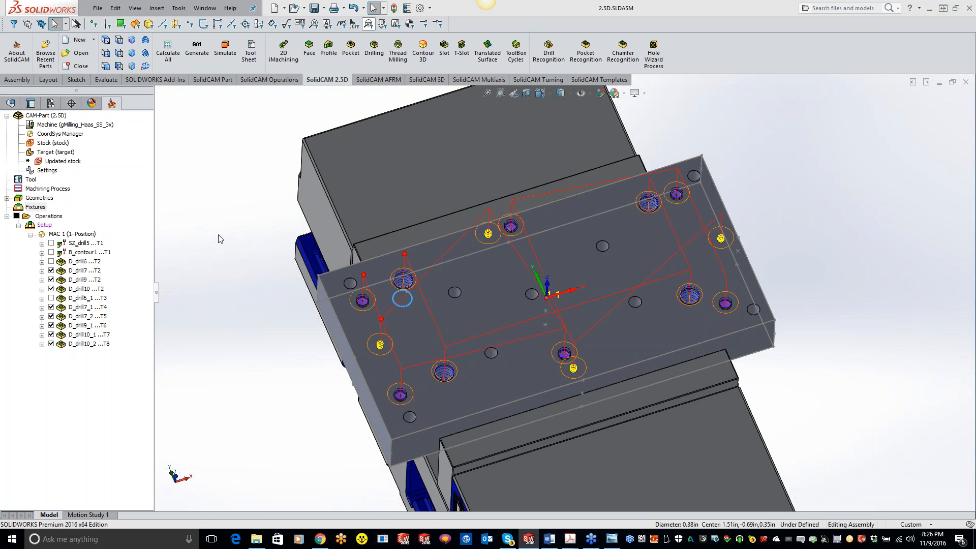
Open the Machine Simulation for the whole list of sorted operations
{"action": "left_click", "coordinate": [60, 217]}
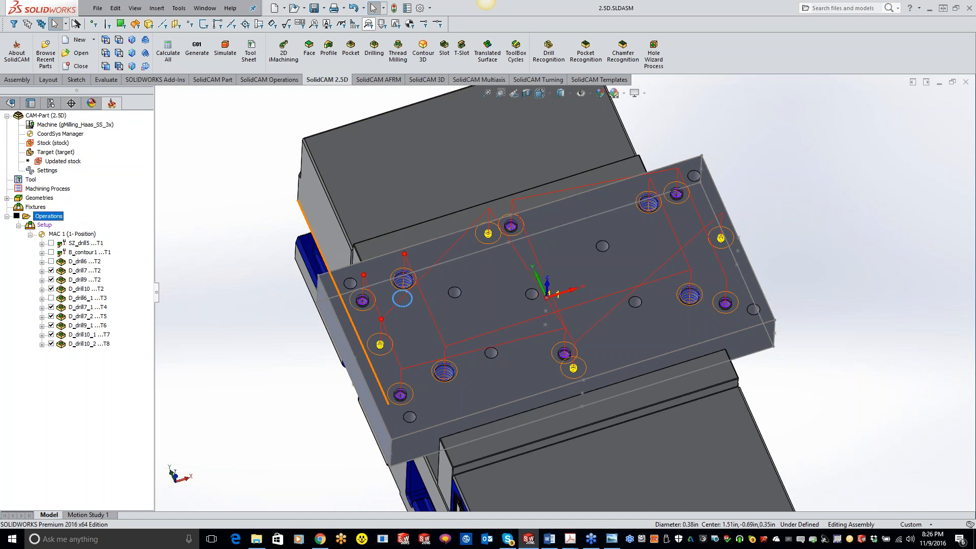
{"action": "left_click", "coordinate": [225, 49]}
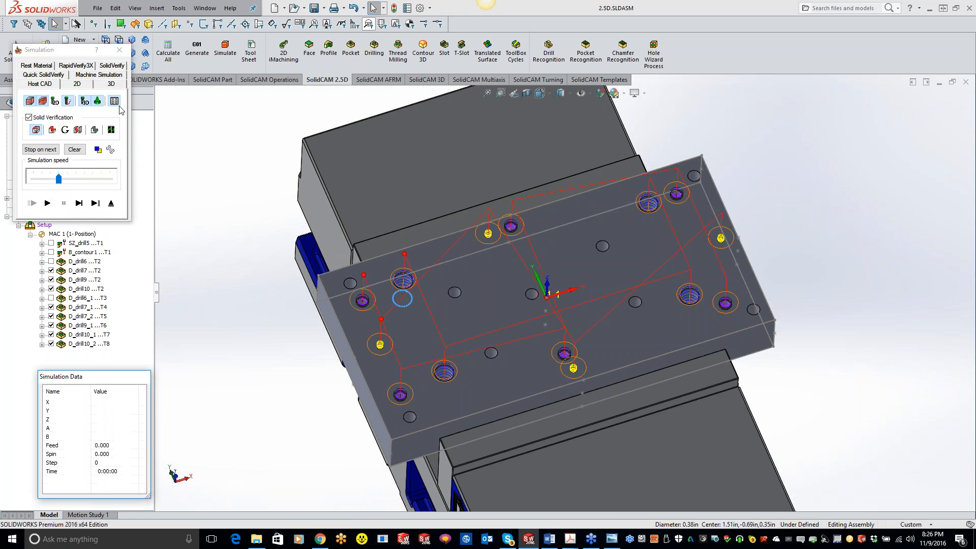
{"action": "left_click", "coordinate": [93, 76]}
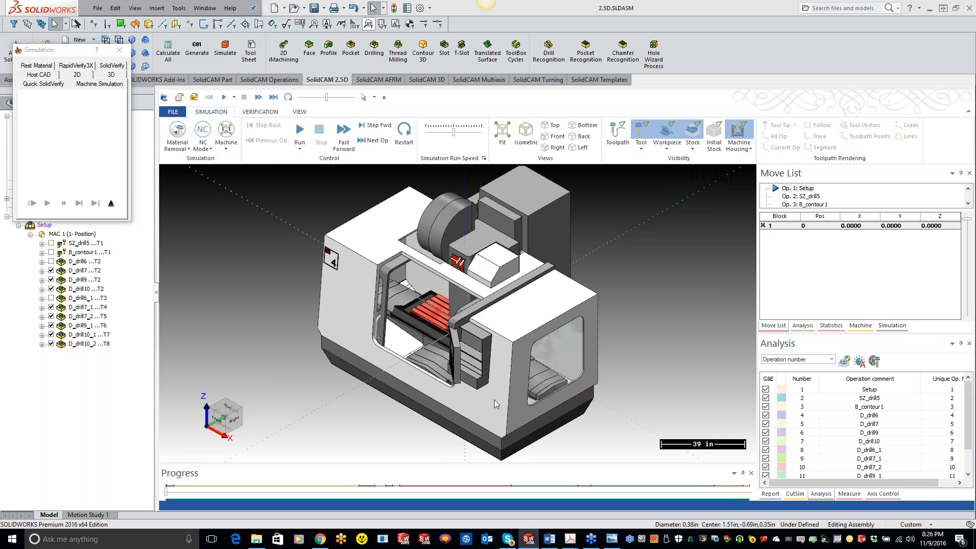
Run the machine simulation at reduced speed with a close view of the plate, gradually speeding it up during the probing moves
{"action": "scroll", "coordinate": [426, 350], "scroll_direction": "up", "scroll_amount": 3}
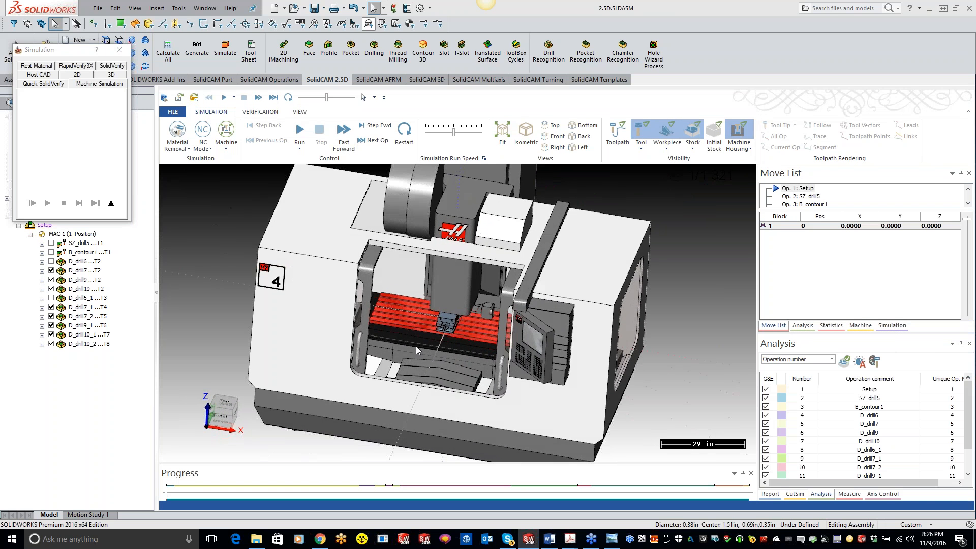
{"action": "left_click_drag", "start_coordinate": [326, 97], "coordinate": [301, 98]}
{"action": "left_click", "coordinate": [300, 131]}
{"action": "scroll", "coordinate": [382, 184], "scroll_direction": "up", "scroll_amount": 10}
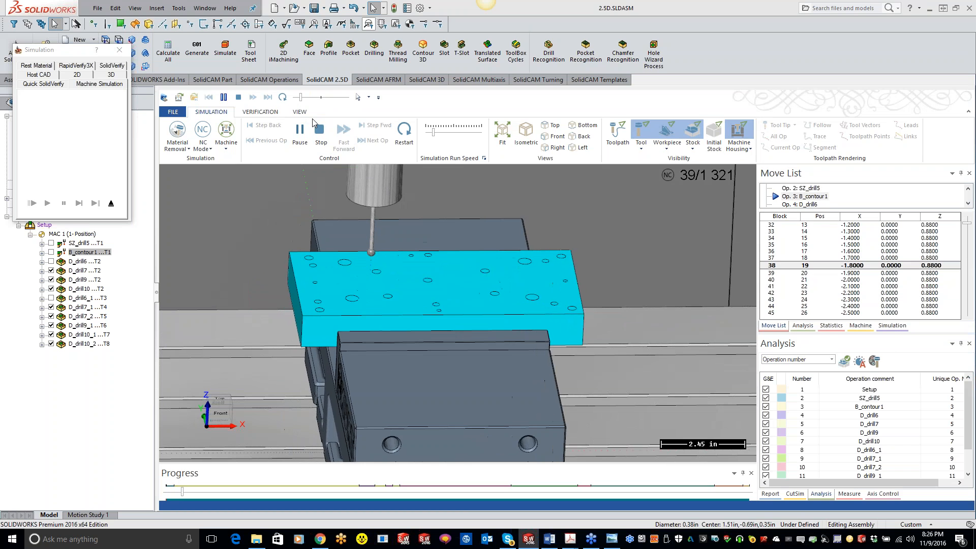
{"action": "left_click_drag", "start_coordinate": [301, 97], "coordinate": [312, 98]}
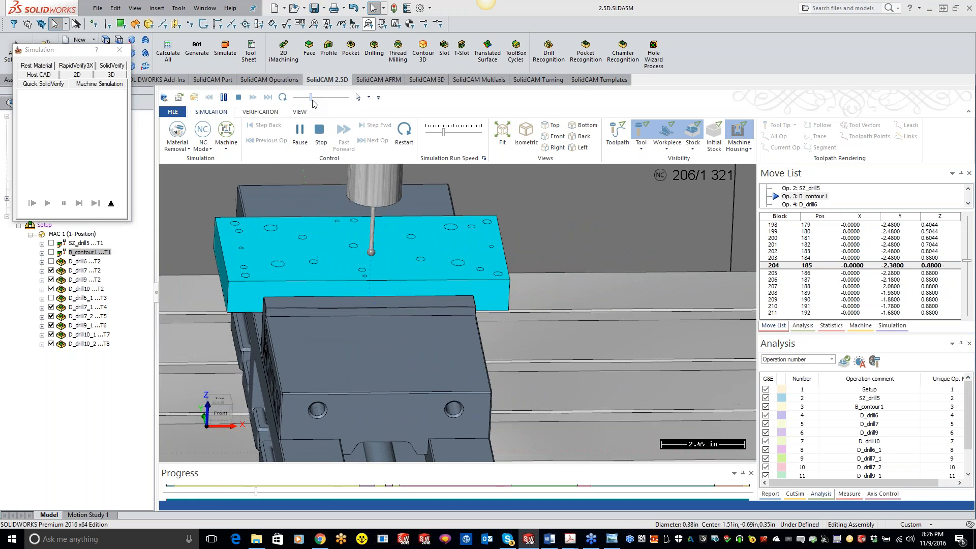
{"action": "left_click_drag", "start_coordinate": [312, 98], "coordinate": [317, 98]}
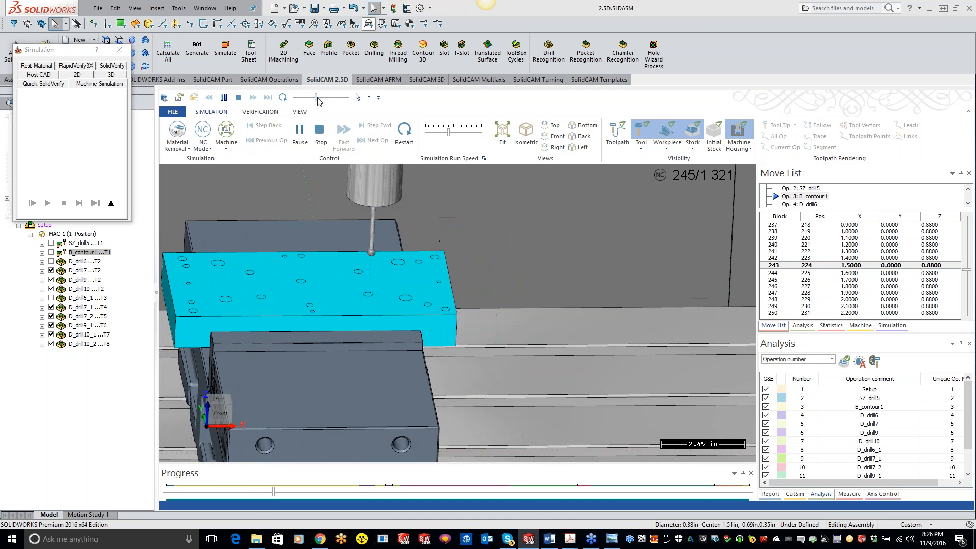
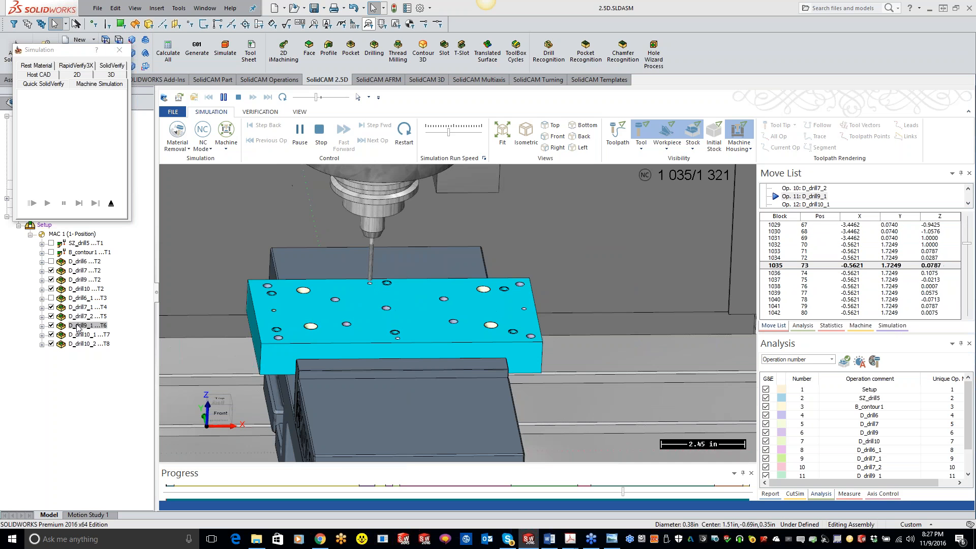
Watch the peck drilling moves in the running machine simulation with the whole machine in view and hide the machine housing
{"action": "scroll", "coordinate": [357, 309], "scroll_direction": "down", "scroll_amount": 6}
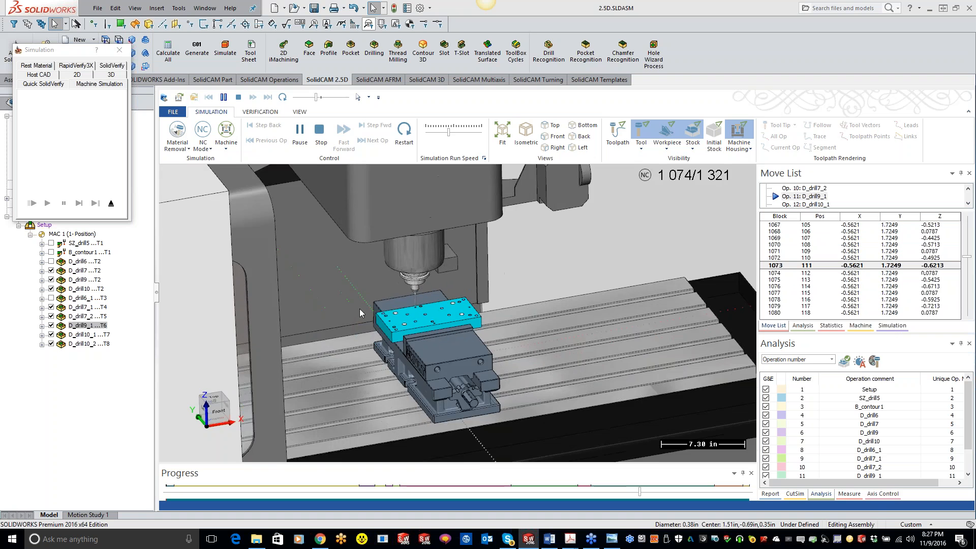
{"action": "scroll", "coordinate": [357, 311], "scroll_direction": "down", "scroll_amount": 1}
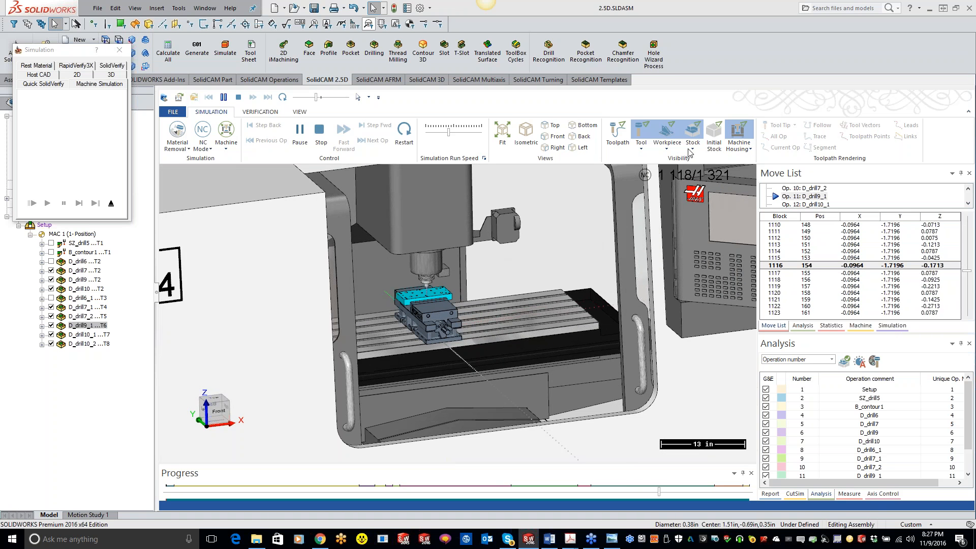
{"action": "left_click", "coordinate": [738, 133]}
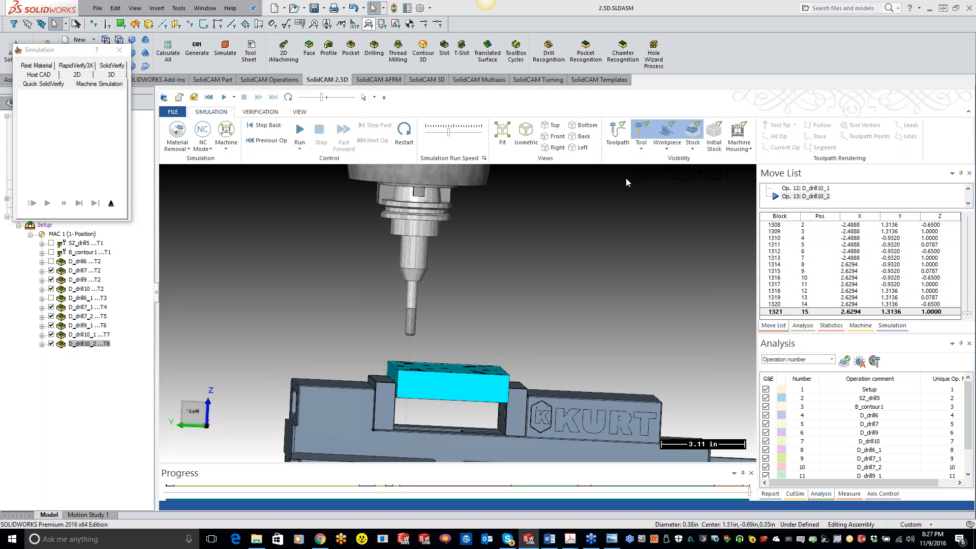
Inspect the drilled plate in the vise at the end of the machine simulation and close the simulation
{"action": "middle_click_drag", "start_coordinate": [624, 178], "coordinate": [596, 216]}
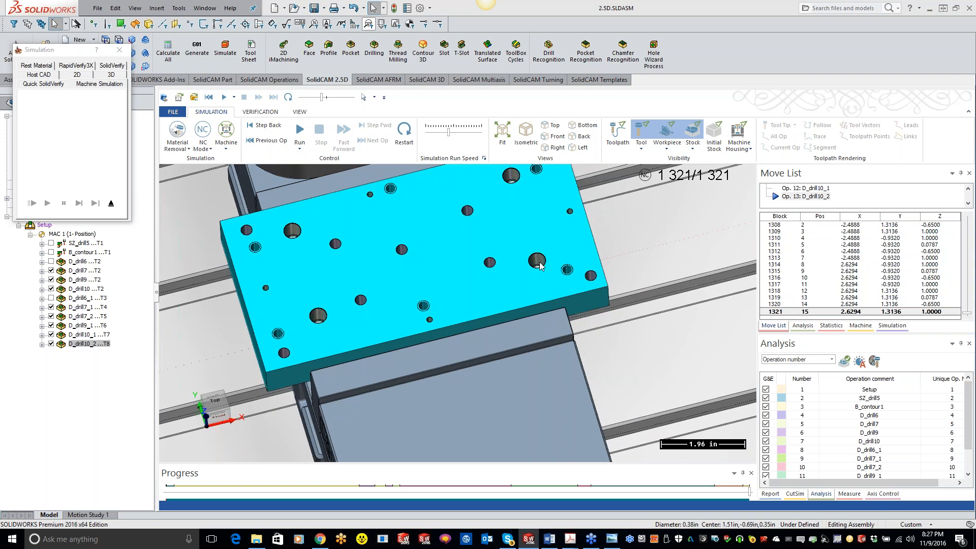
{"action": "scroll", "coordinate": [537, 261], "scroll_direction": "down", "scroll_amount": 10}
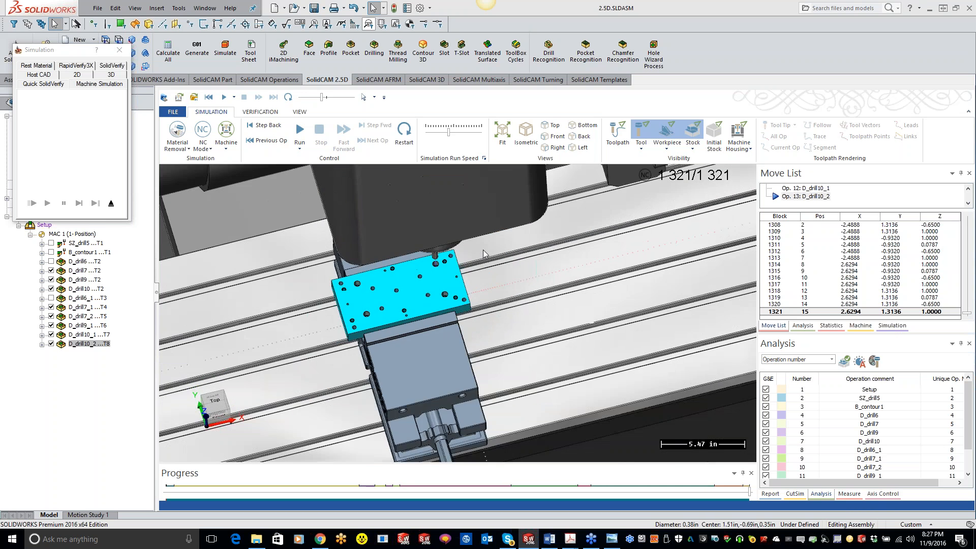
{"action": "scroll", "coordinate": [432, 266], "scroll_direction": "down", "scroll_amount": 3}
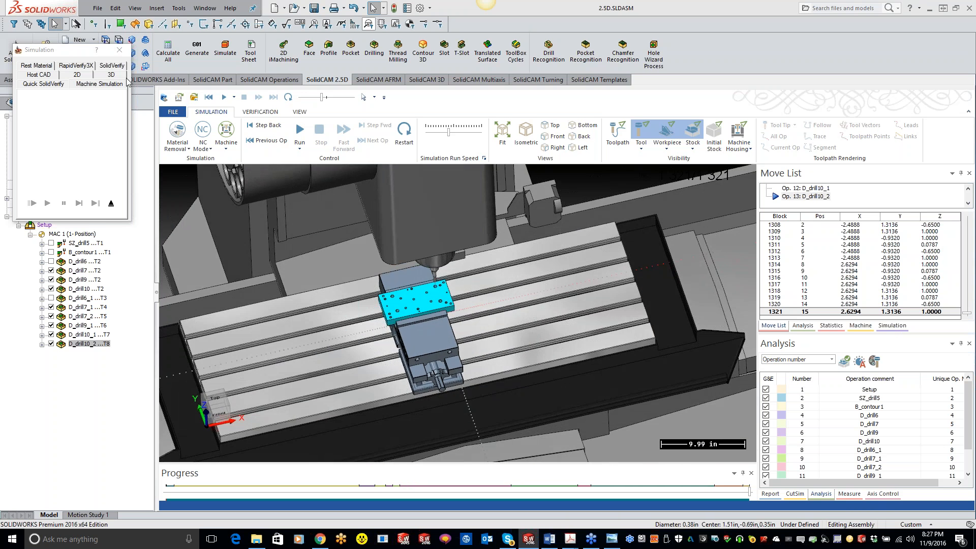
{"action": "left_click", "coordinate": [119, 51]}
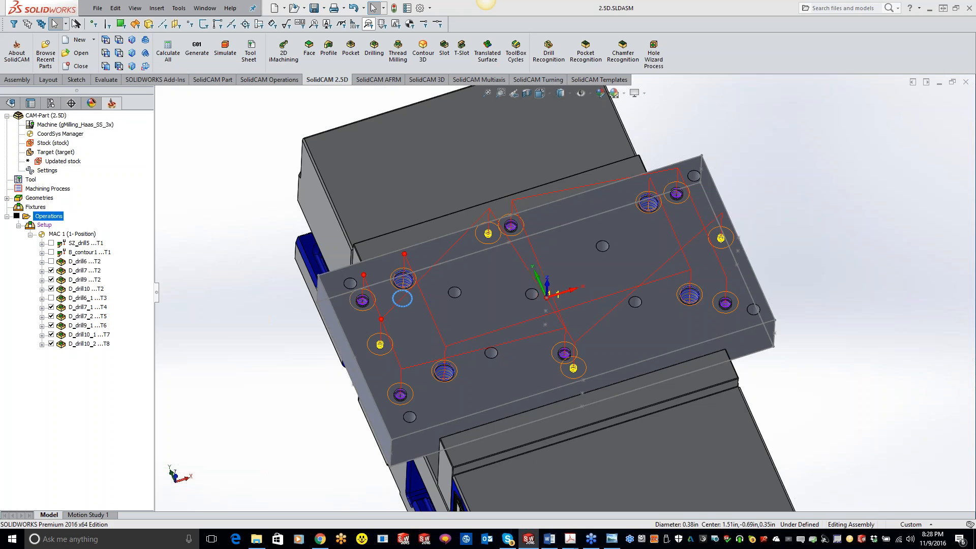
Close the 2.5D CAM-Part and open 3DPART.prz from the recent CAM-Parts
{"action": "left_click", "coordinate": [51, 343]}
{"action": "right_click", "coordinate": [59, 116]}
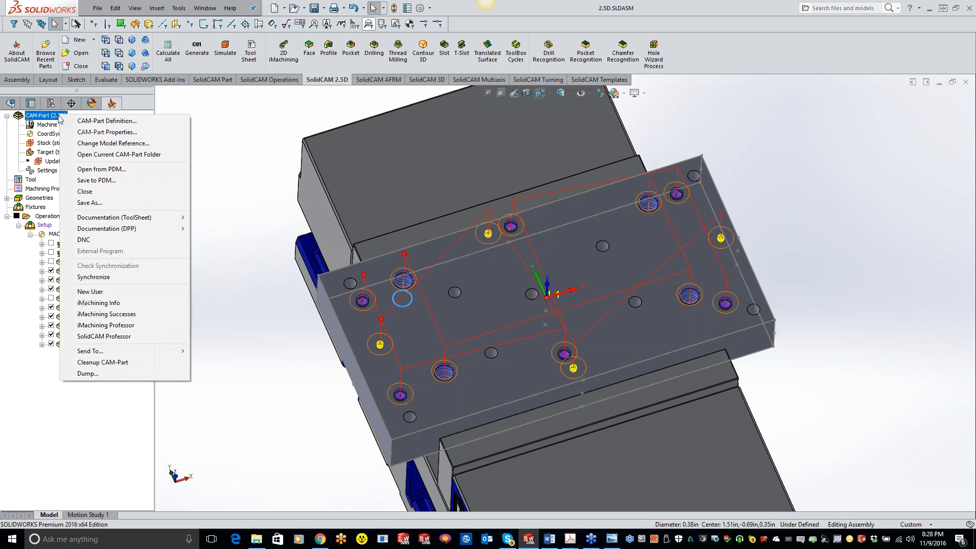
{"action": "left_click", "coordinate": [101, 191]}
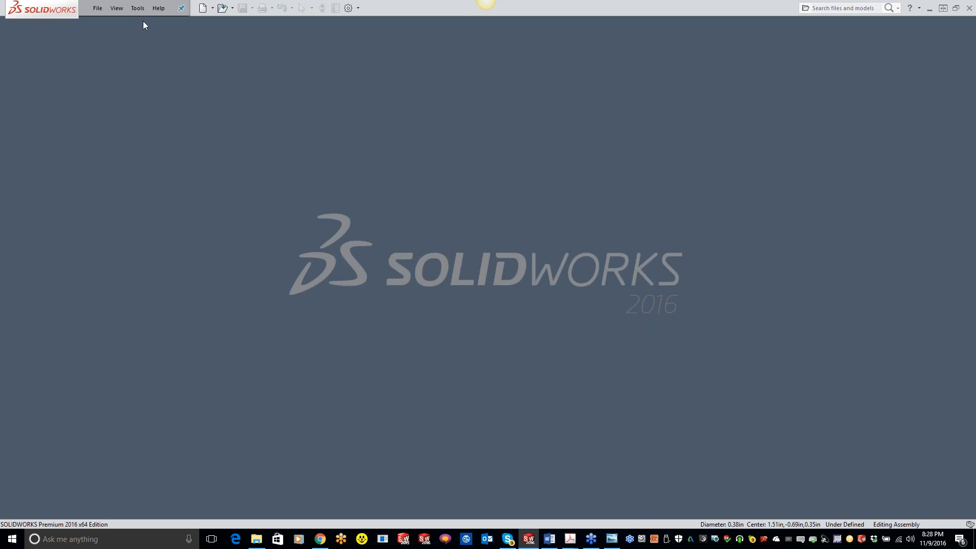
{"action": "left_click", "coordinate": [137, 8]}
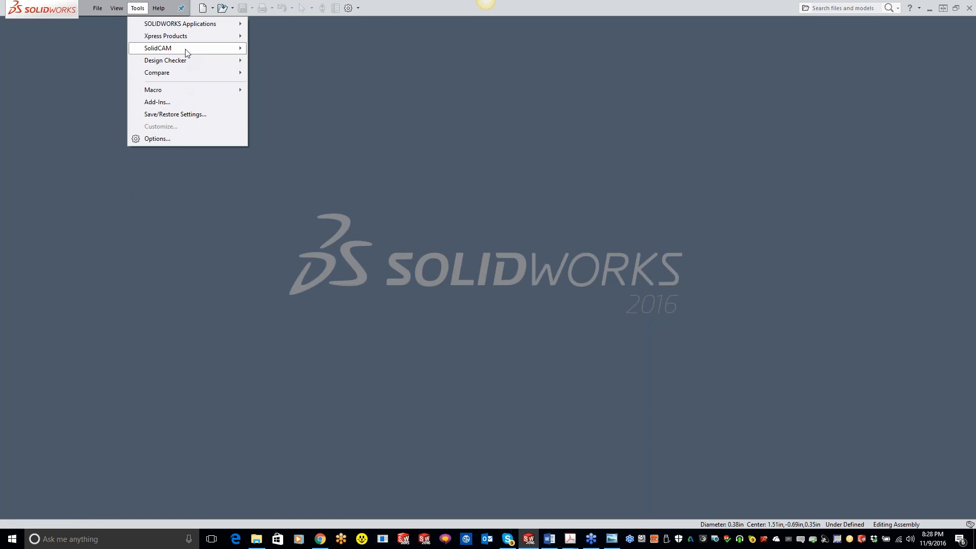
{"action": "mouse_move", "coordinate": [187, 49]}
{"action": "mouse_move", "coordinate": [303, 248]}
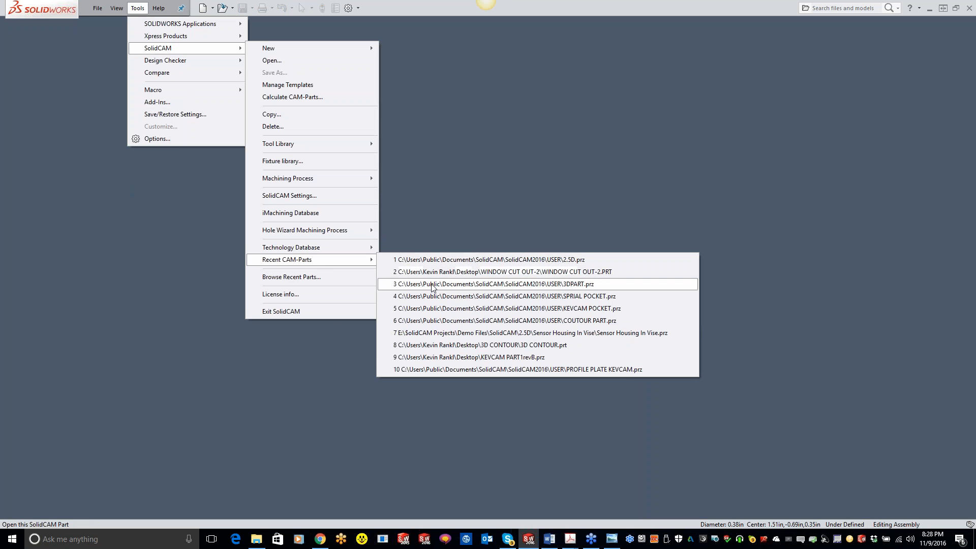
{"action": "left_click", "coordinate": [431, 284]}
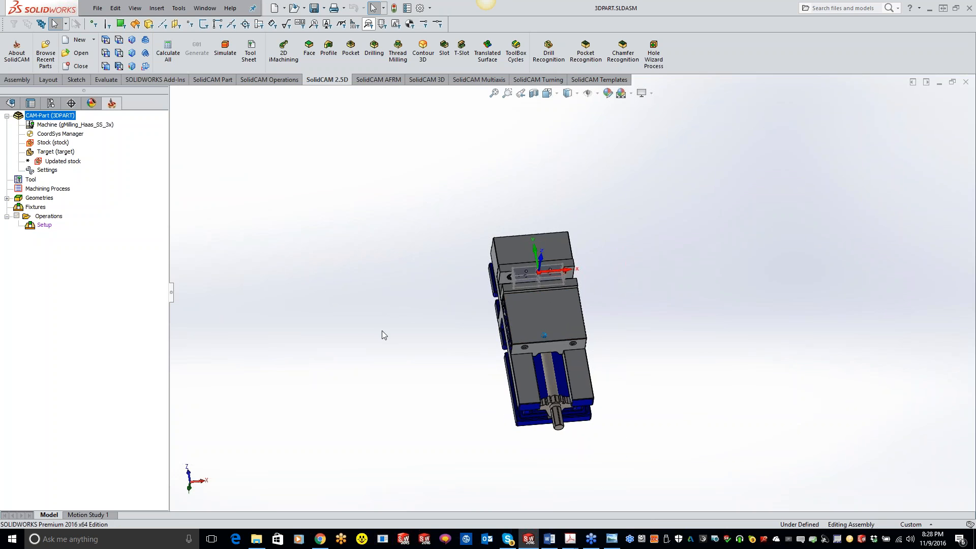
Examine the hole depths in the block with a Front Plane section view offset 0.37 in, and cancel the section view
{"action": "middle_click_drag", "start_coordinate": [349, 331], "coordinate": [397, 331]}
{"action": "scroll", "coordinate": [343, 233], "scroll_direction": "down", "scroll_amount": 5}
{"action": "scroll", "coordinate": [386, 211], "scroll_direction": "down", "scroll_amount": 6}
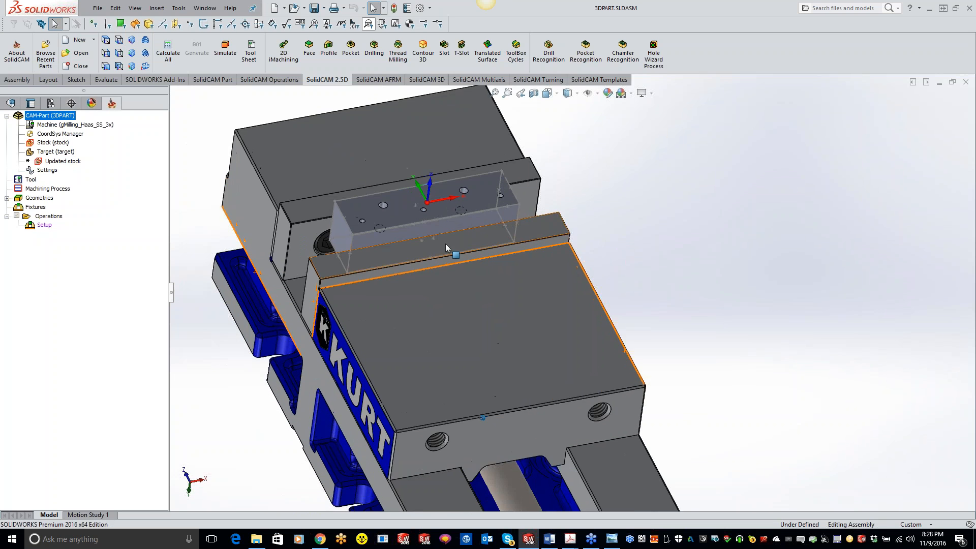
{"action": "middle_click_drag", "start_coordinate": [380, 235], "coordinate": [383, 236]}
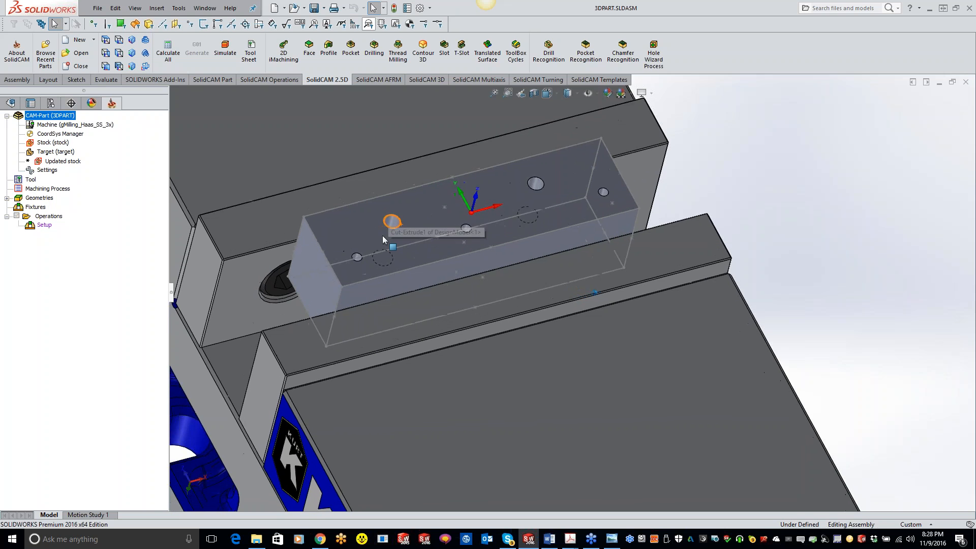
{"action": "middle_click_drag", "start_coordinate": [480, 240], "coordinate": [521, 163]}
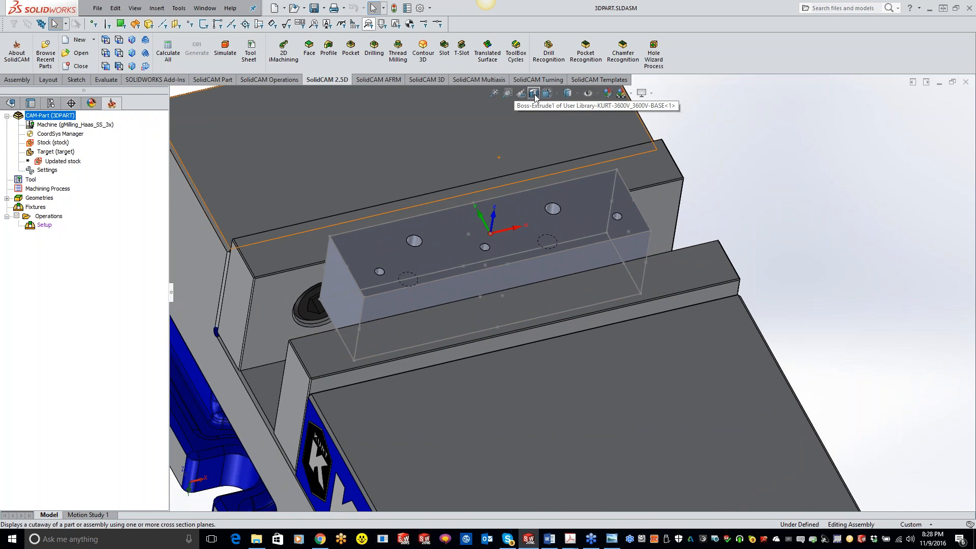
{"action": "left_click", "coordinate": [533, 93]}
{"action": "left_click_drag", "start_coordinate": [500, 448], "coordinate": [499, 423]}
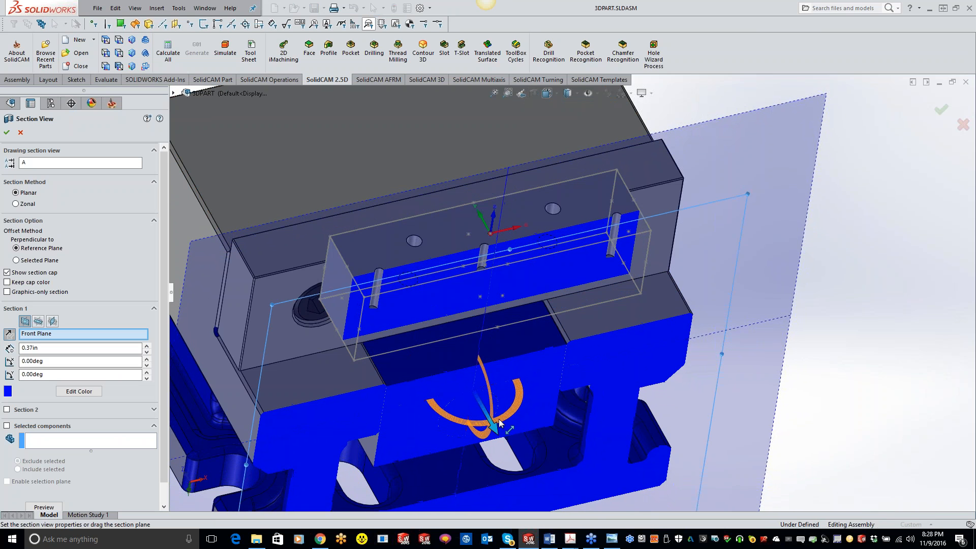
{"action": "middle_click_drag", "start_coordinate": [500, 424], "coordinate": [534, 351]}
{"action": "scroll", "coordinate": [551, 334], "scroll_direction": "down", "scroll_amount": 3}
{"action": "middle_click_drag", "start_coordinate": [656, 320], "coordinate": [663, 297]}
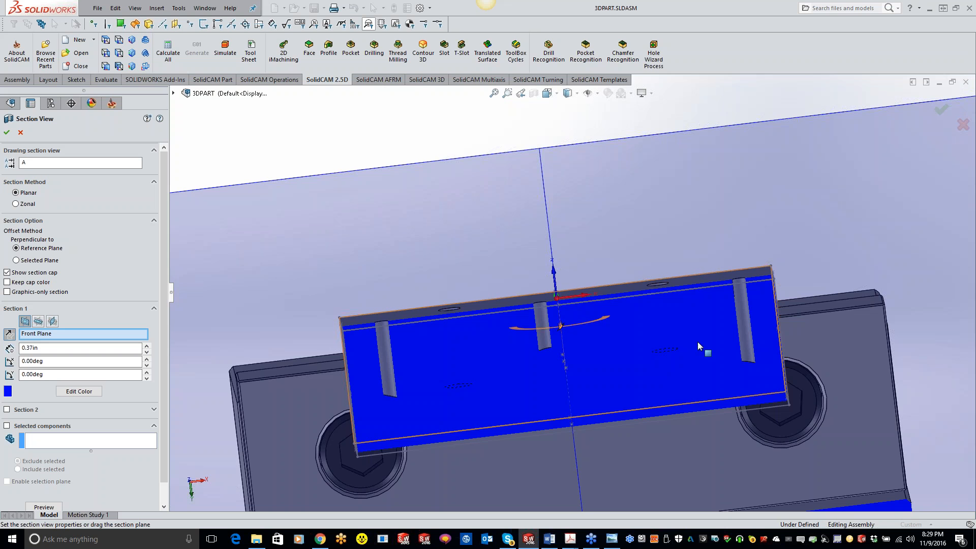
{"action": "middle_click_drag", "start_coordinate": [653, 326], "coordinate": [498, 376]}
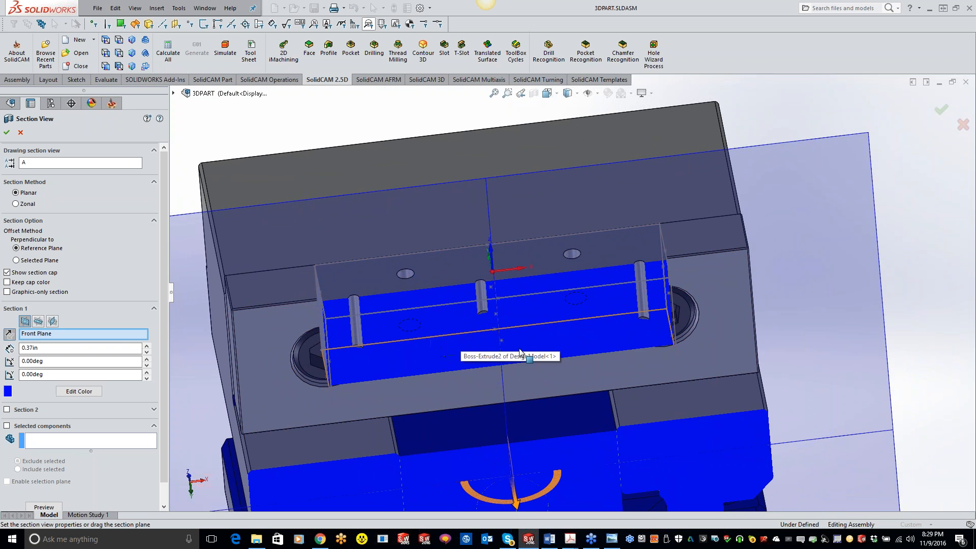
{"action": "left_click", "coordinate": [963, 124]}
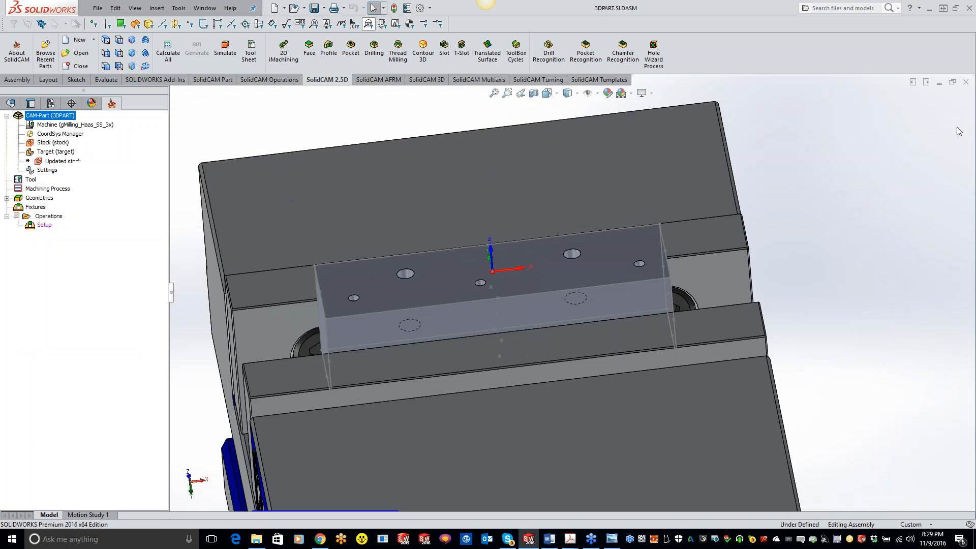
Add a Single point Z probe operation with Home Position action and pick the coordinate origin on the block's top face as its geometry
{"action": "scroll", "coordinate": [539, 225], "scroll_direction": "up", "scroll_amount": 1}
{"action": "right_click", "coordinate": [60, 218]}
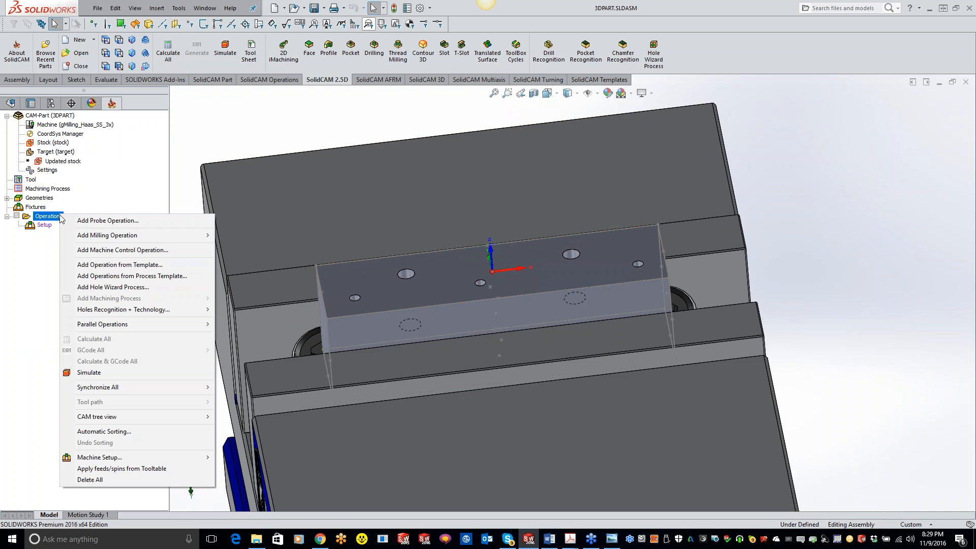
{"action": "left_click", "coordinate": [138, 224]}
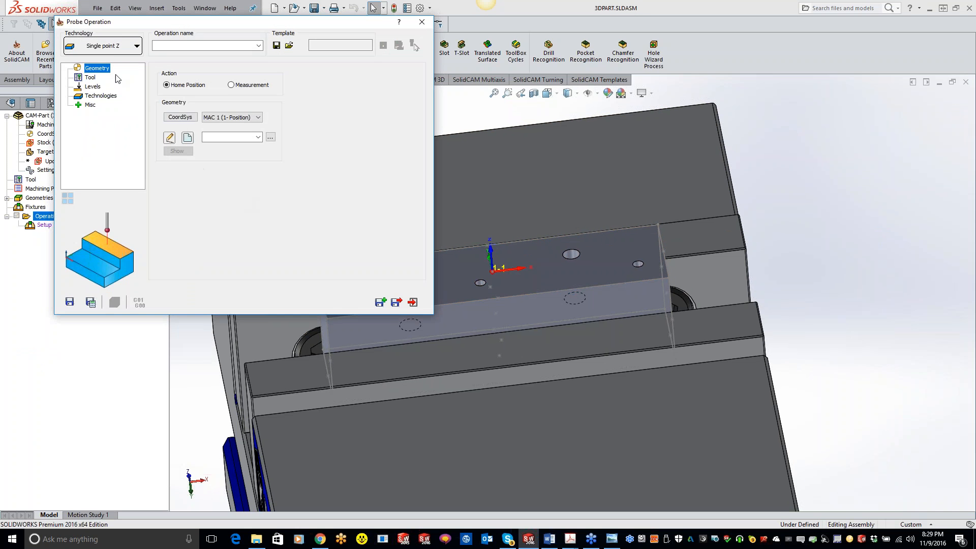
{"action": "left_click", "coordinate": [187, 139]}
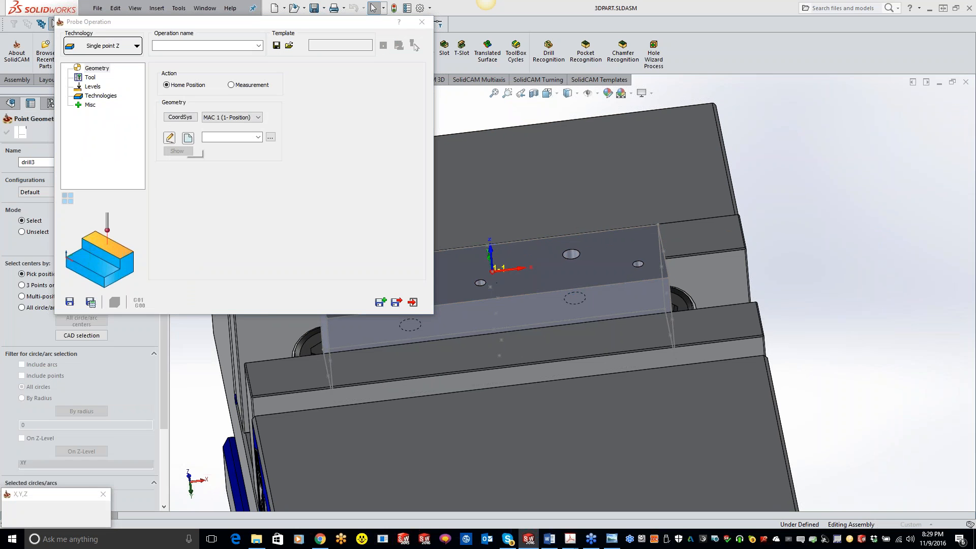
{"action": "left_click", "coordinate": [492, 272]}
{"action": "left_click", "coordinate": [6, 131]}
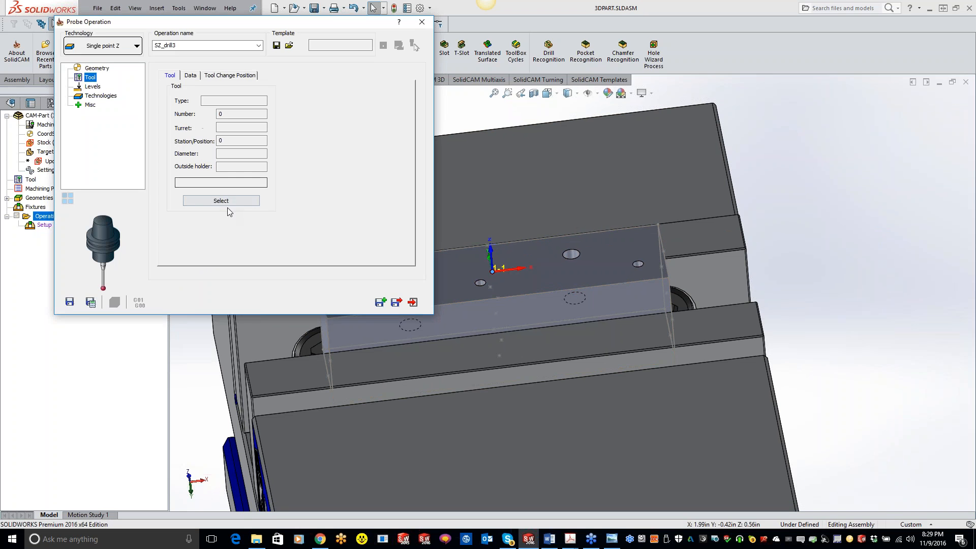
Assign probe tool number 4 to the Single point Z operation, calculate it, and save it as a copy for the next probing operation
{"action": "left_click", "coordinate": [228, 200]}
{"action": "double_click", "coordinate": [92, 143]}
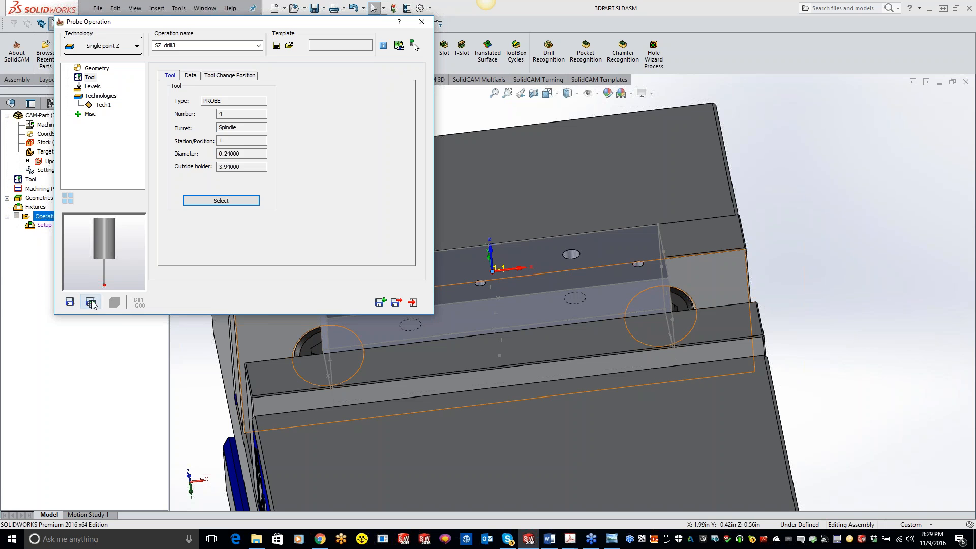
{"action": "left_click", "coordinate": [381, 302]}
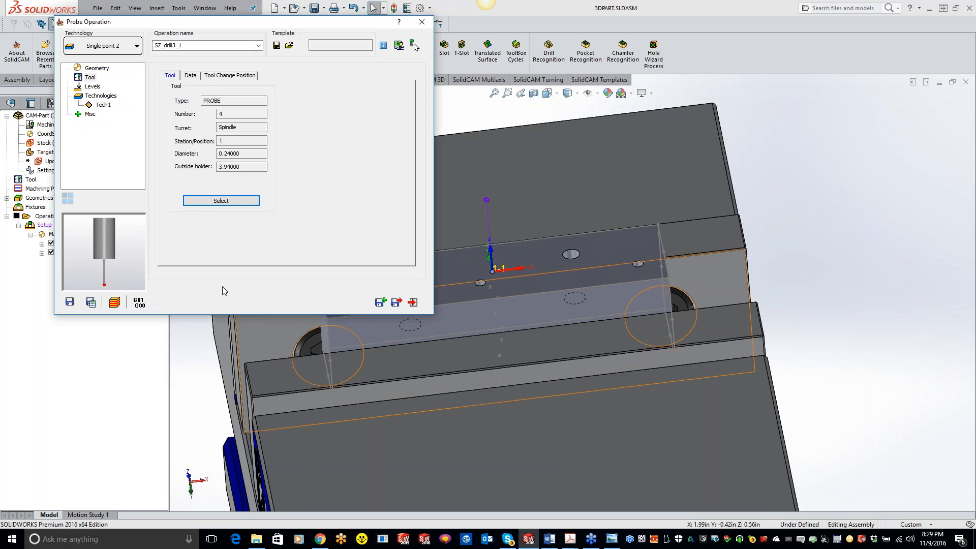
Change the copied probe operation to Boss technology and define its contour geometry from the block's upper front edge
{"action": "left_click", "coordinate": [116, 47]}
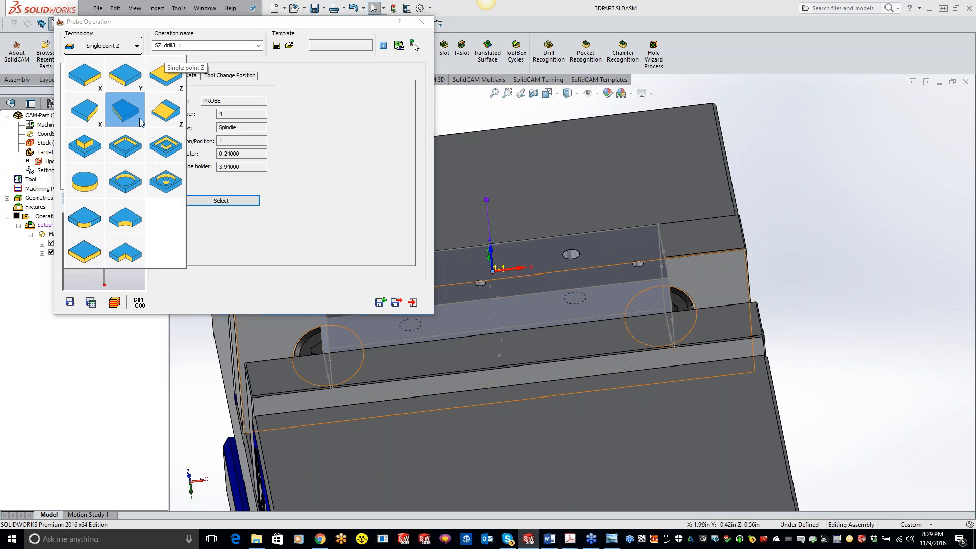
{"action": "left_click", "coordinate": [85, 145]}
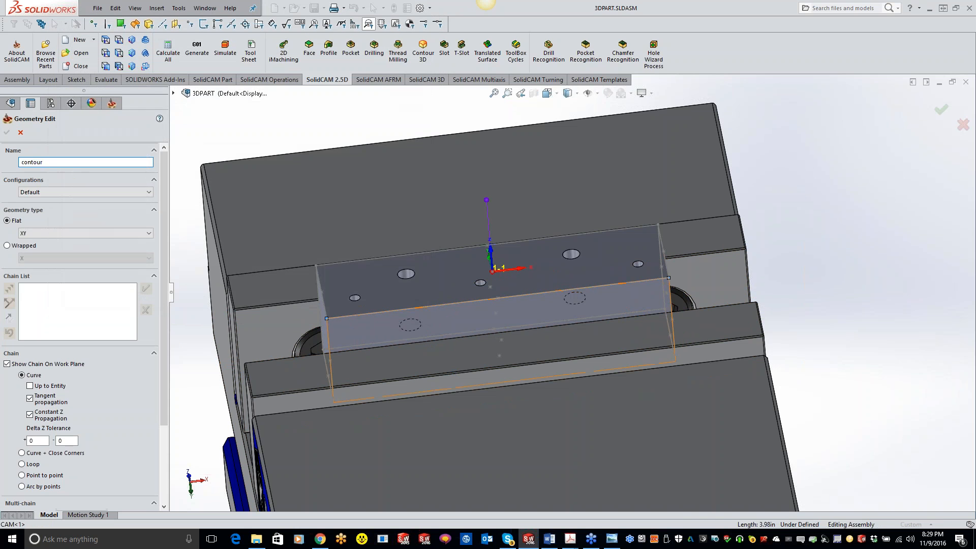
{"action": "left_click", "coordinate": [7, 133]}
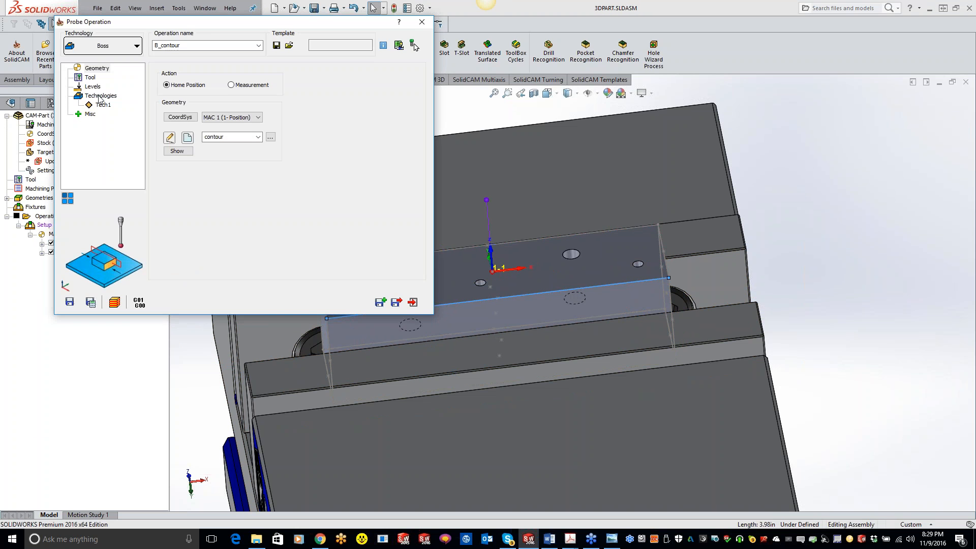
Preview the boss probing path and set its Z level to -0.27559
{"action": "left_click", "coordinate": [104, 106]}
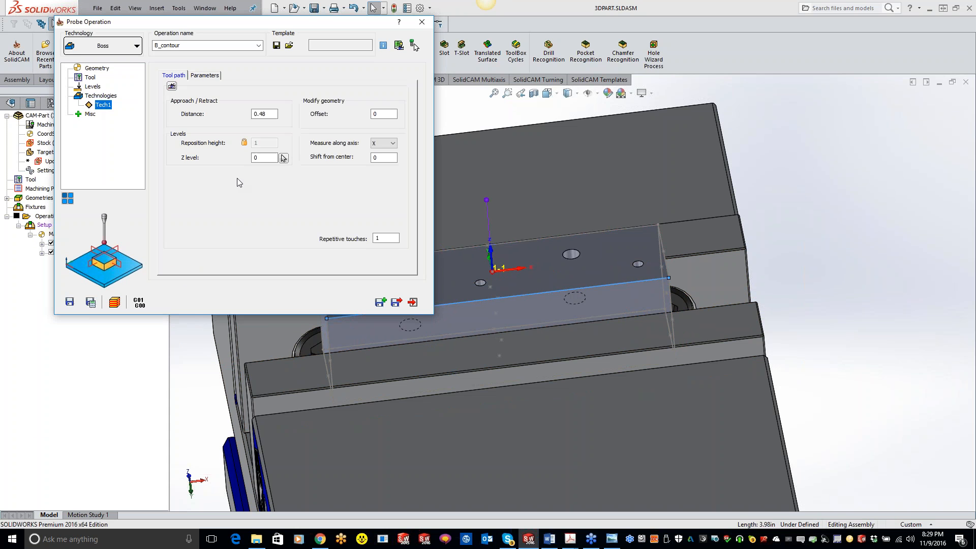
{"action": "left_click", "coordinate": [172, 86]}
{"action": "left_click", "coordinate": [265, 158]}
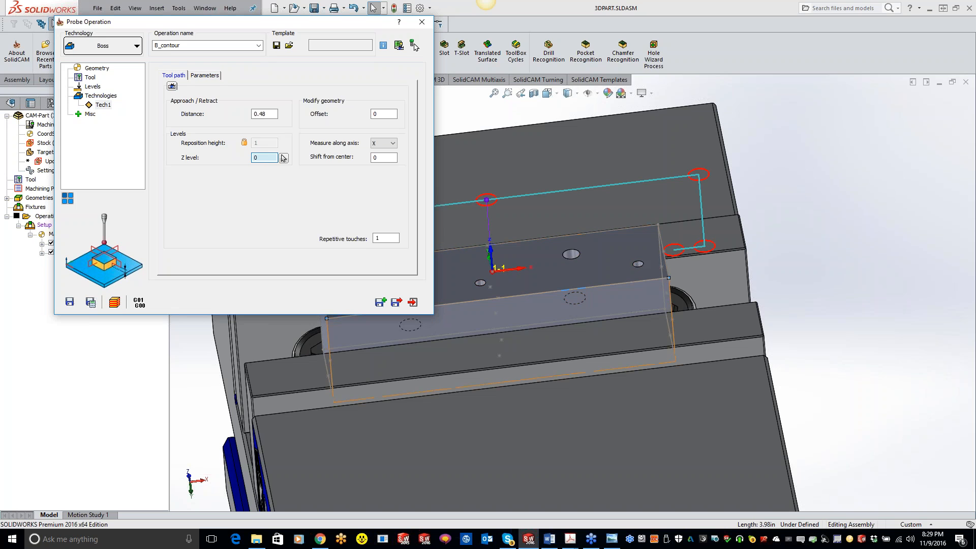
{"action": "left_click", "coordinate": [283, 158]}
{"action": "scroll", "coordinate": [268, 156], "scroll_direction": "down", "scroll_amount": 9}
{"action": "left_click", "coordinate": [283, 158]}
{"action": "middle_click_drag", "start_coordinate": [781, 309], "coordinate": [738, 323]}
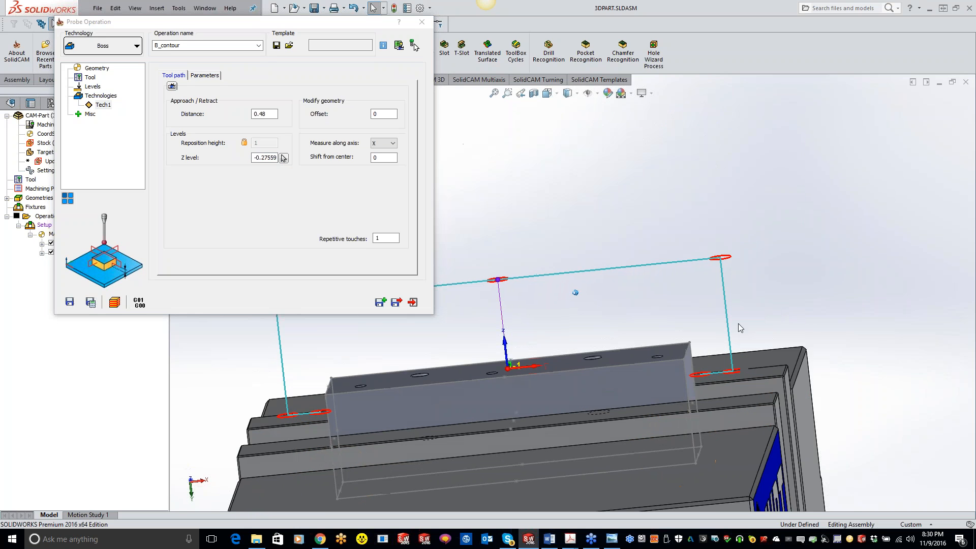
Set the boss probing to measure along X & Y, save and calculate it, and exit the operation
{"action": "left_click", "coordinate": [384, 143]}
{"action": "left_click", "coordinate": [382, 165]}
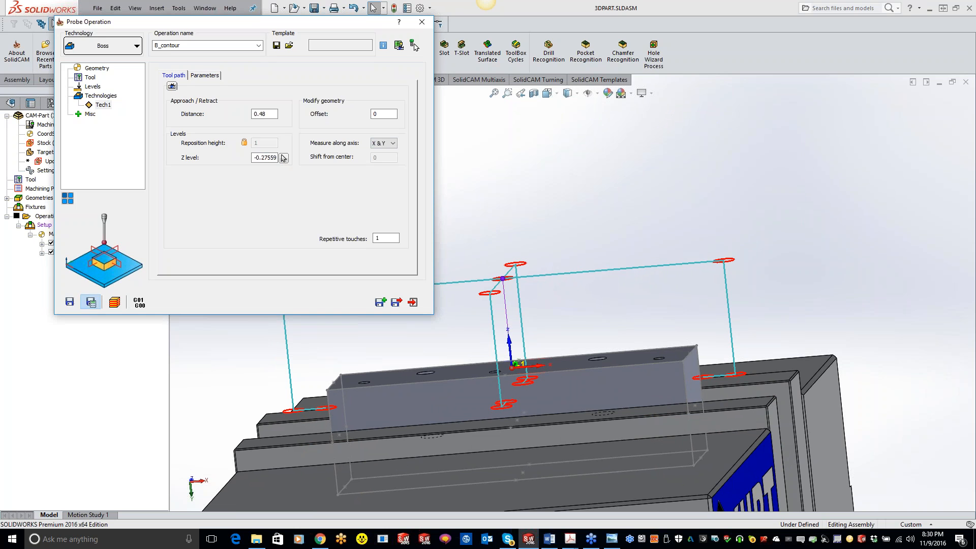
{"action": "left_click", "coordinate": [412, 302]}
Add a drilling operation after the boss probing operation and set its technology to 3D drill
{"action": "middle_click_drag", "start_coordinate": [208, 284], "coordinate": [376, 305]}
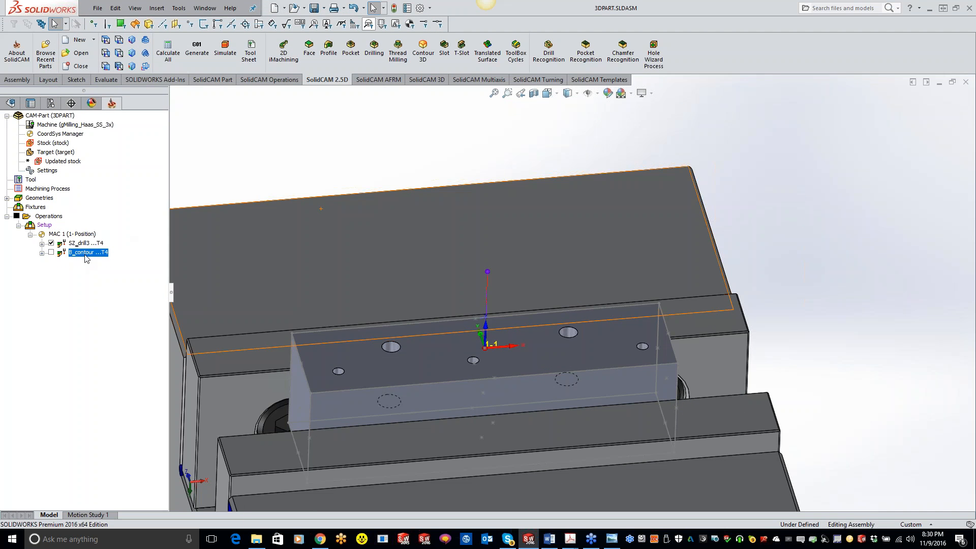
{"action": "right_click", "coordinate": [85, 258]}
{"action": "mouse_move", "coordinate": [162, 50]}
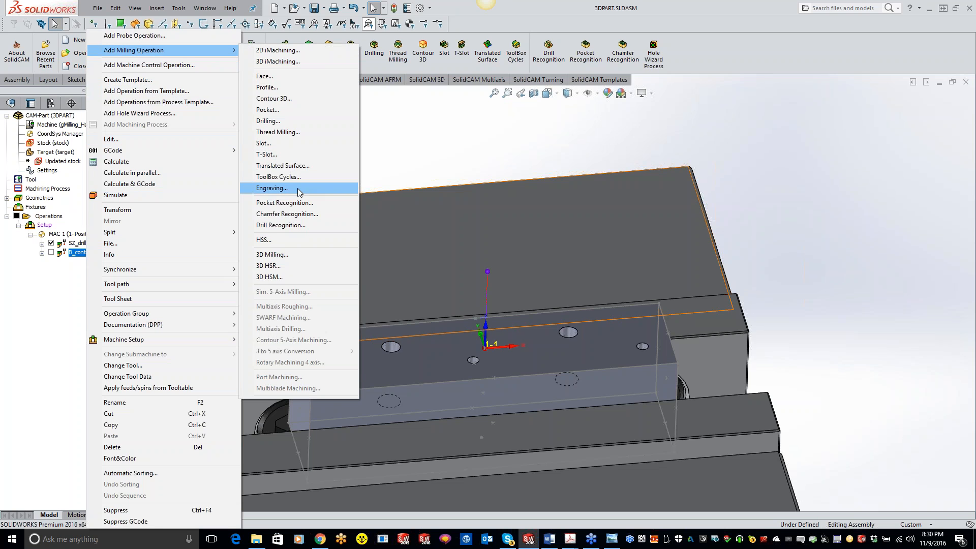
{"action": "left_click", "coordinate": [269, 121]}
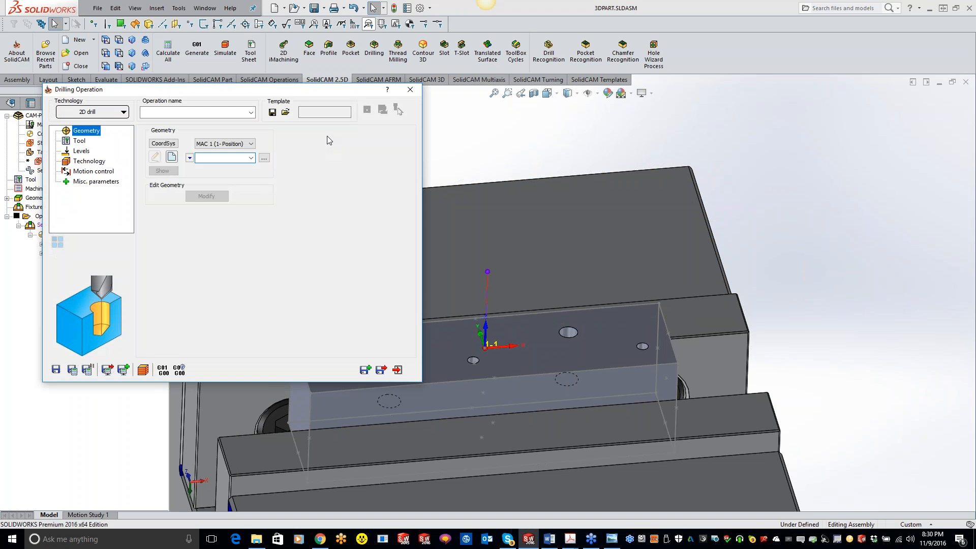
{"action": "left_click", "coordinate": [103, 113]}
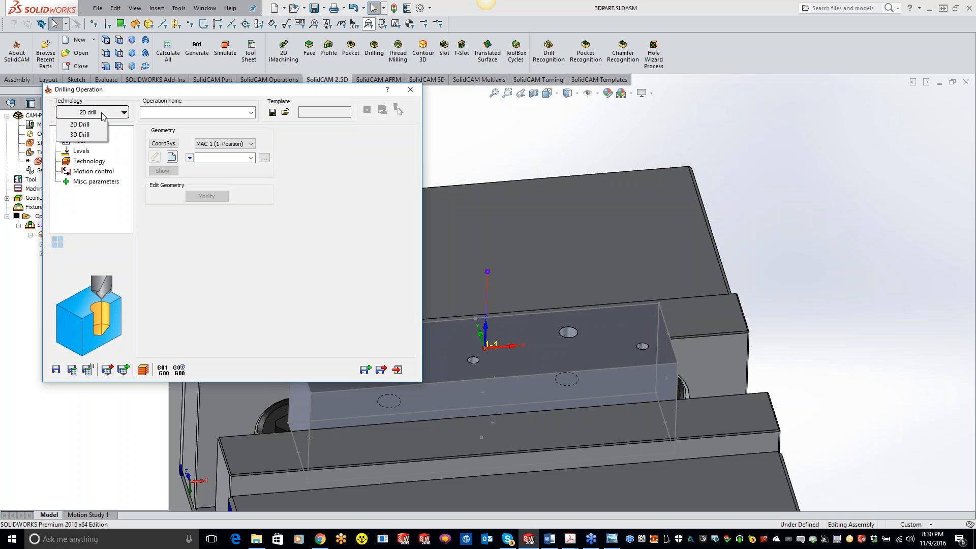
{"action": "left_click", "coordinate": [81, 135]}
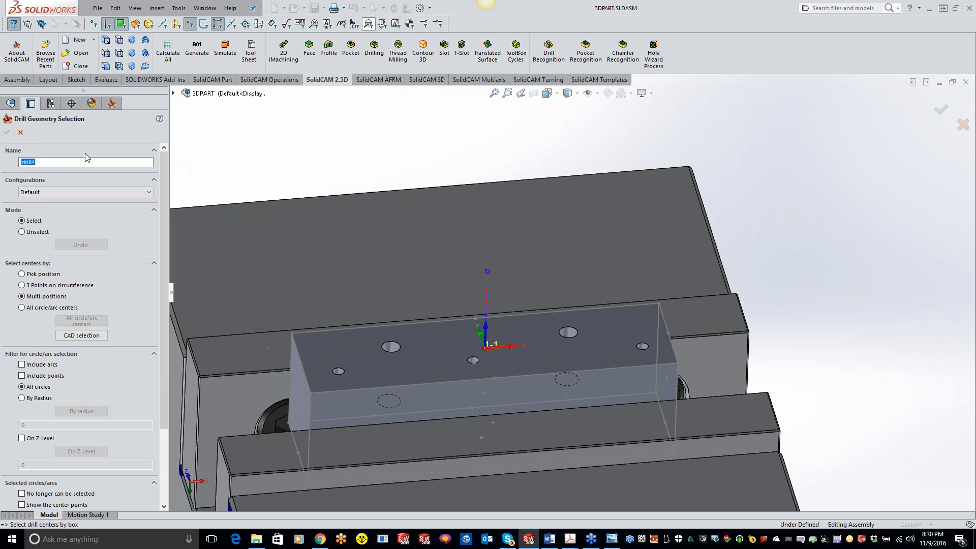
Define the drill geometry from the design model's 1/8 (0.125) hole feature, covering the block's three small holes
{"action": "left_click", "coordinate": [174, 93]}
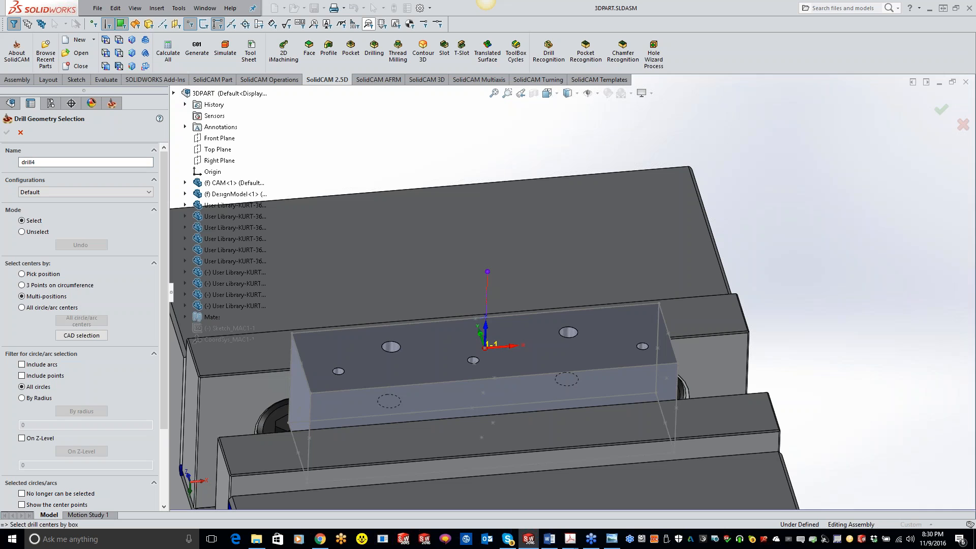
{"action": "left_click", "coordinate": [193, 194]}
{"action": "left_click", "coordinate": [246, 331]}
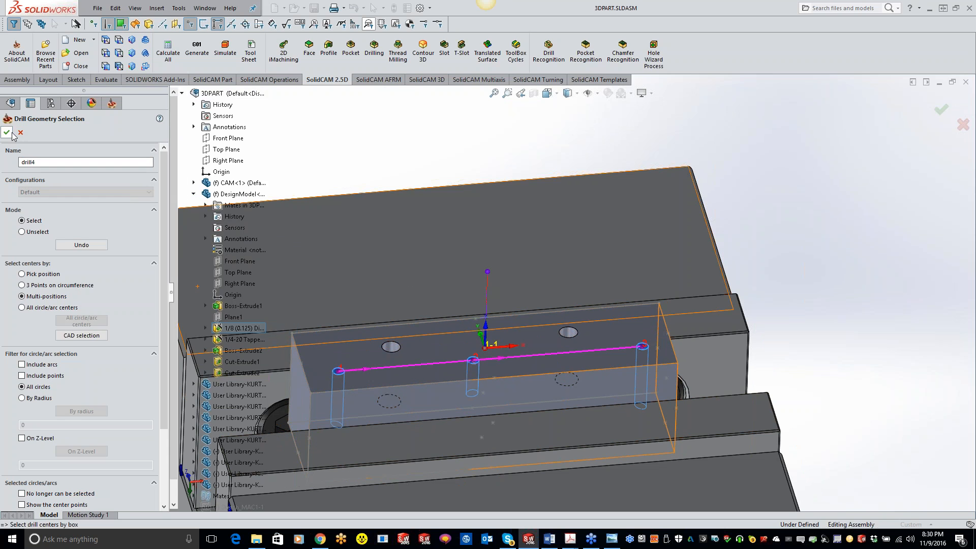
{"action": "left_click", "coordinate": [8, 132]}
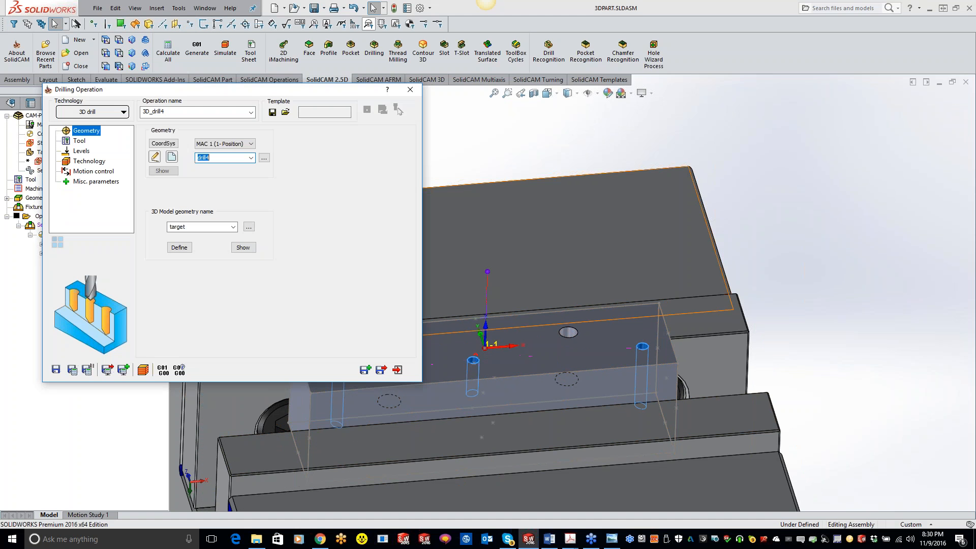
Assign tool number 1, the 0.125 inch drill, to the 3D drill operation
{"action": "left_click", "coordinate": [79, 142]}
{"action": "left_click", "coordinate": [217, 309]}
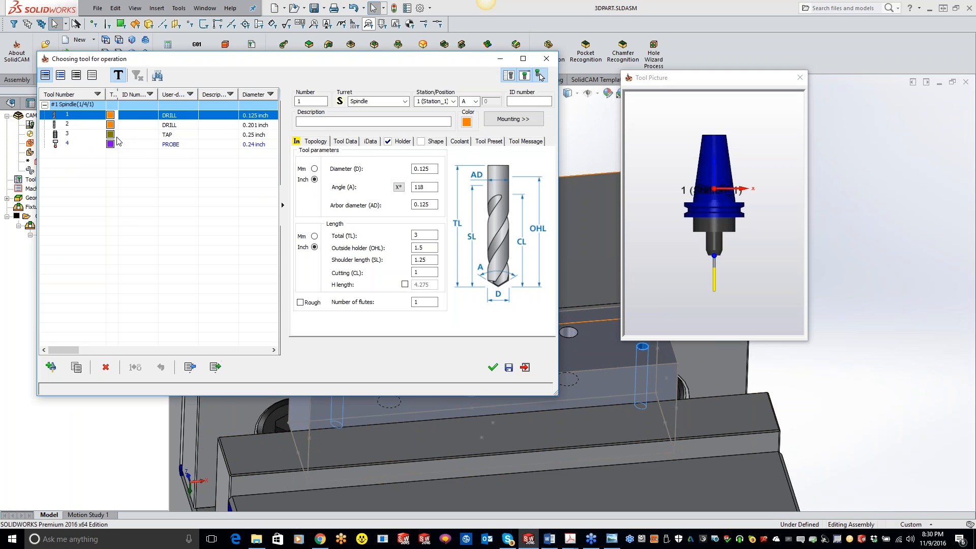
{"action": "double_click", "coordinate": [133, 116]}
Set the drill cycle to G83 with a step down of 0.1, and save and calculate the operation
{"action": "left_click", "coordinate": [85, 151]}
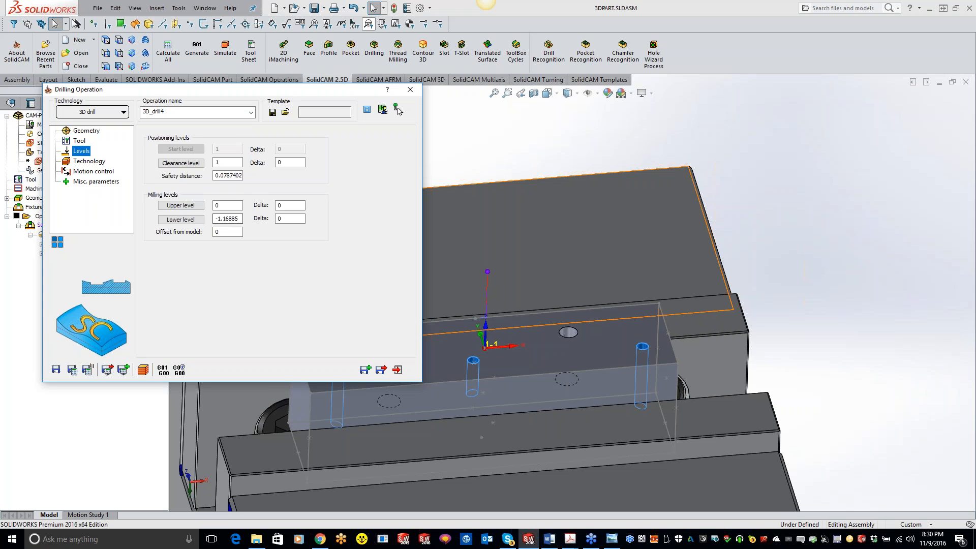
{"action": "left_click", "coordinate": [89, 162]}
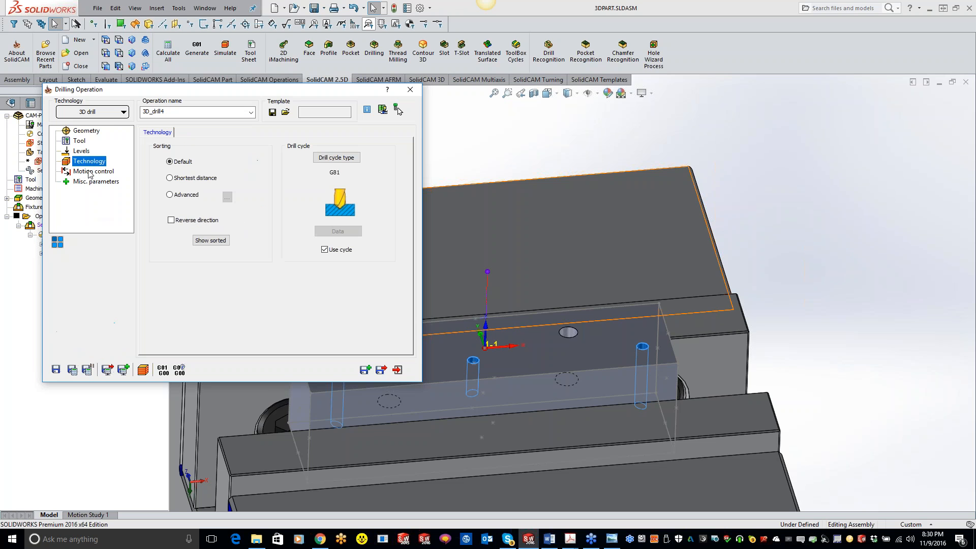
{"action": "left_click", "coordinate": [349, 159]}
{"action": "left_click", "coordinate": [251, 184]}
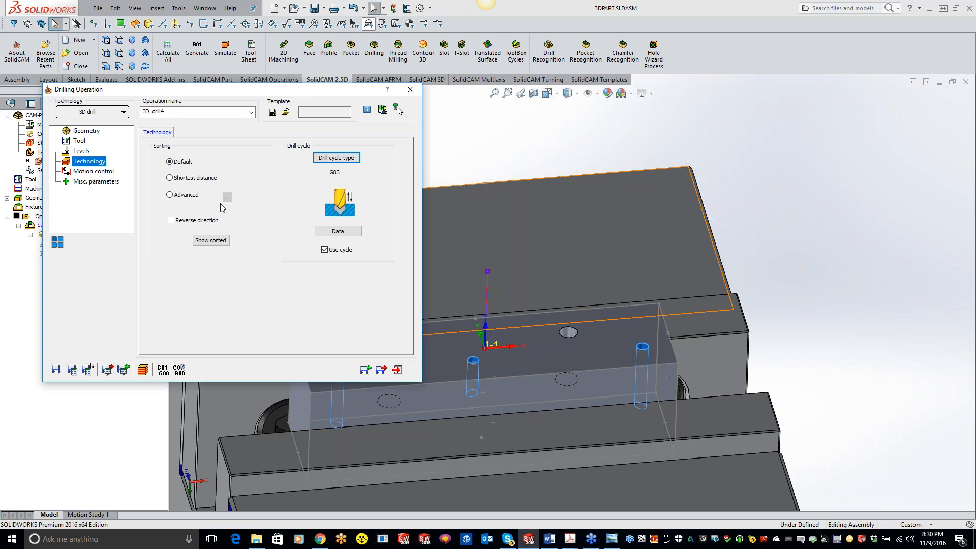
{"action": "left_click", "coordinate": [338, 231]}
{"action": "left_click", "coordinate": [326, 198]}
{"action": "type", "text": "1"}
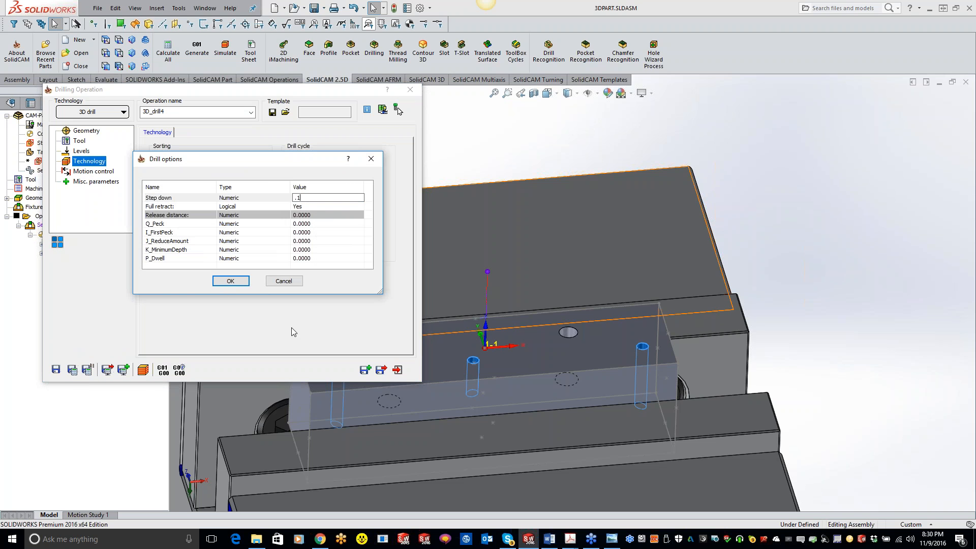
{"action": "left_click", "coordinate": [227, 281]}
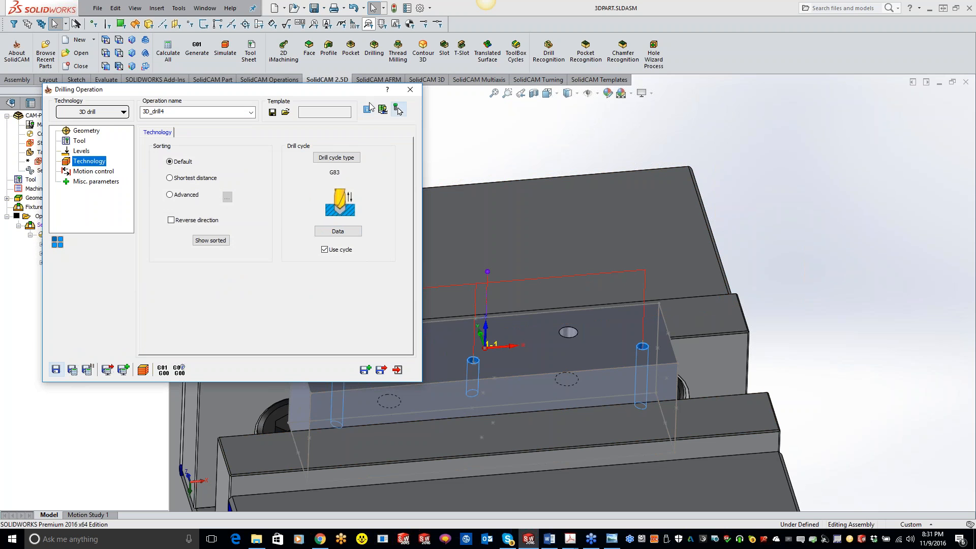
Examine the calculated drilling toolpath against the depths of the three small holes in wireframe display
{"action": "double_click", "coordinate": [351, 93]}
{"action": "left_click", "coordinate": [468, 151]}
{"action": "scroll", "coordinate": [468, 284], "scroll_direction": "up", "scroll_amount": 2}
{"action": "middle_click_drag", "start_coordinate": [483, 335], "coordinate": [468, 309]}
{"action": "scroll", "coordinate": [468, 309], "scroll_direction": "down", "scroll_amount": 3}
{"action": "scroll", "coordinate": [468, 309], "scroll_direction": "down", "scroll_amount": 2}
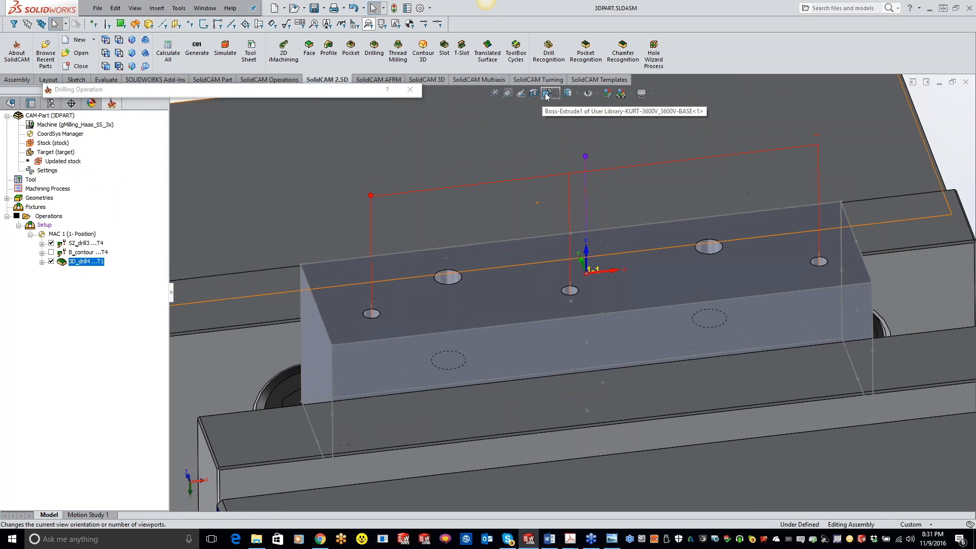
{"action": "left_click", "coordinate": [568, 100]}
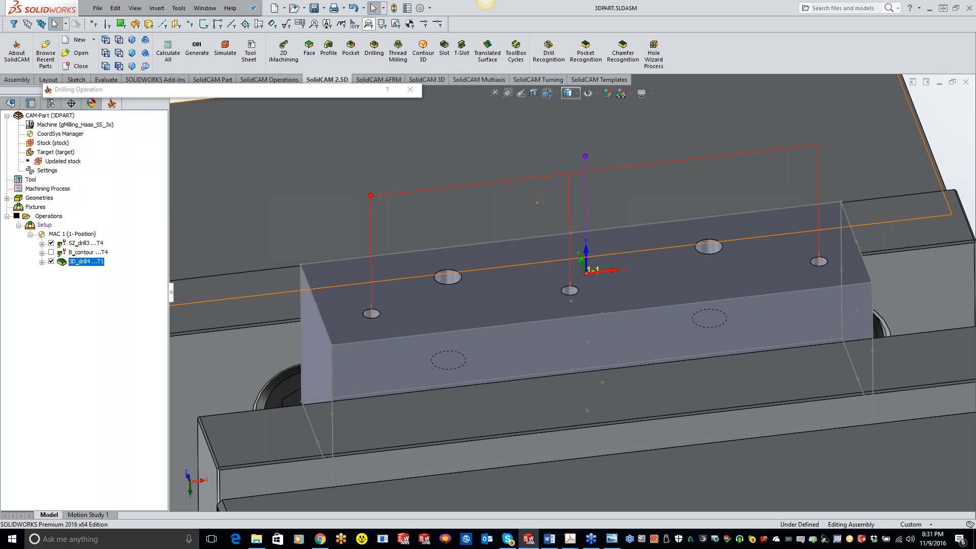
{"action": "left_click", "coordinate": [571, 153]}
{"action": "mouse_move", "coordinate": [573, 151]}
{"action": "middle_mouse_down"}
{"action": "mouse_move", "coordinate": [556, 169]}
{"action": "mouse_move", "coordinate": [554, 153]}
{"action": "middle_mouse_up"}
{"action": "left_click", "coordinate": [568, 93]}
{"action": "left_click", "coordinate": [568, 165]}
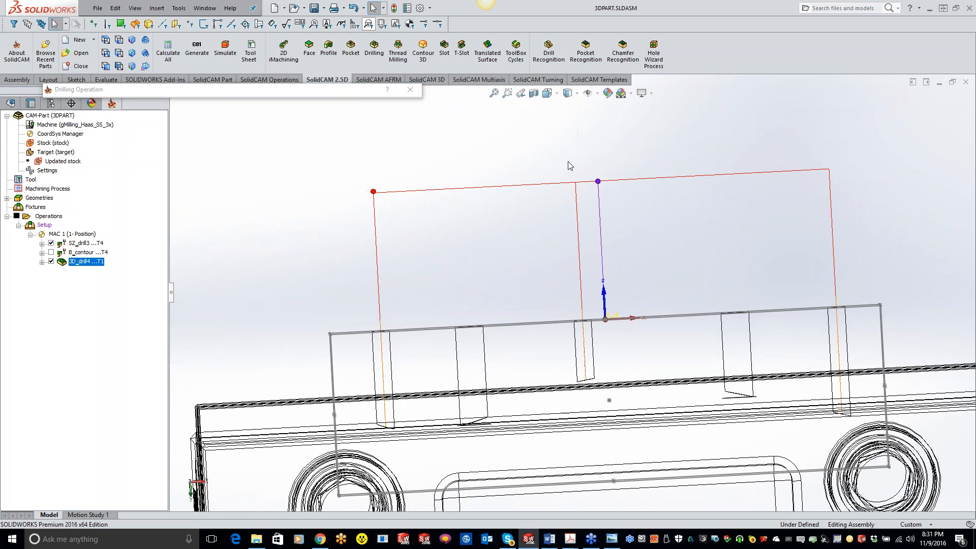
{"action": "middle_click_drag", "start_coordinate": [633, 191], "coordinate": [601, 224]}
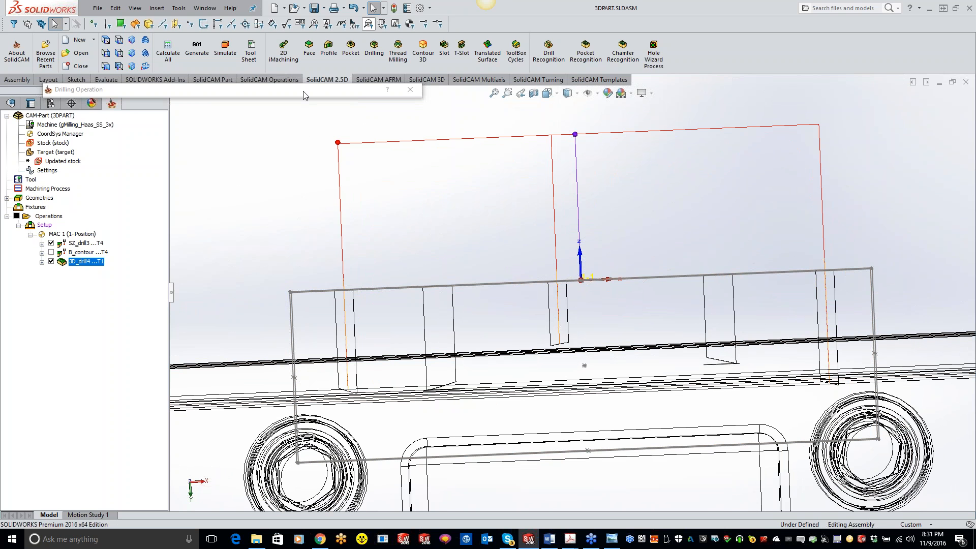
Generate the G-code for the 3D drill operation and check the Z depth in each G83 line
{"action": "left_click", "coordinate": [163, 371]}
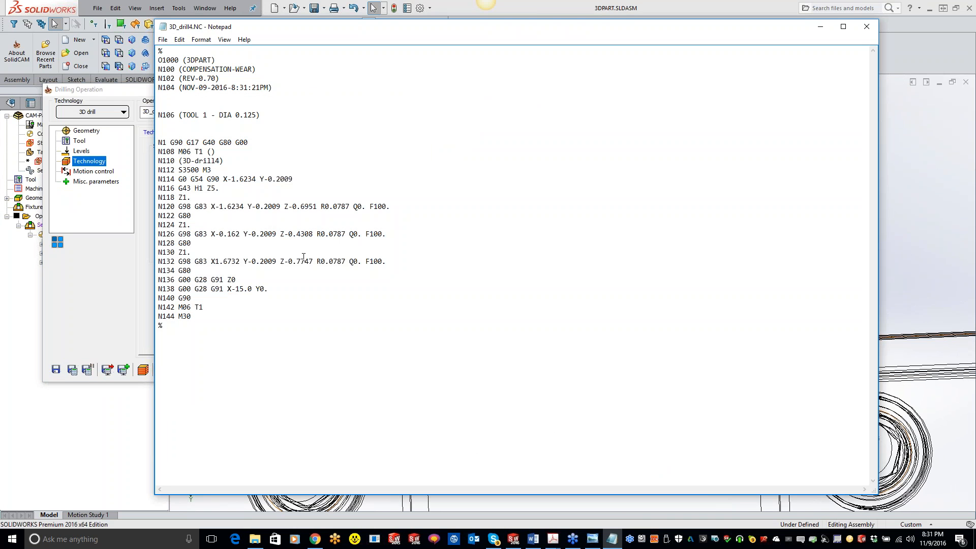
{"action": "left_click_drag", "start_coordinate": [317, 207], "coordinate": [289, 206]}
{"action": "left_click_drag", "start_coordinate": [313, 235], "coordinate": [272, 235]}
{"action": "left_click_drag", "start_coordinate": [314, 260], "coordinate": [194, 253]}
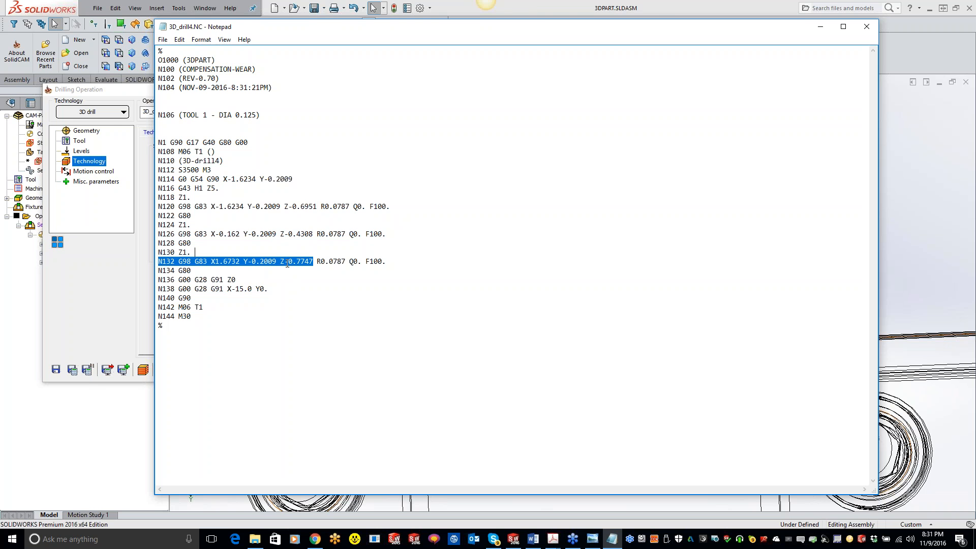
{"action": "left_click", "coordinate": [867, 26]}
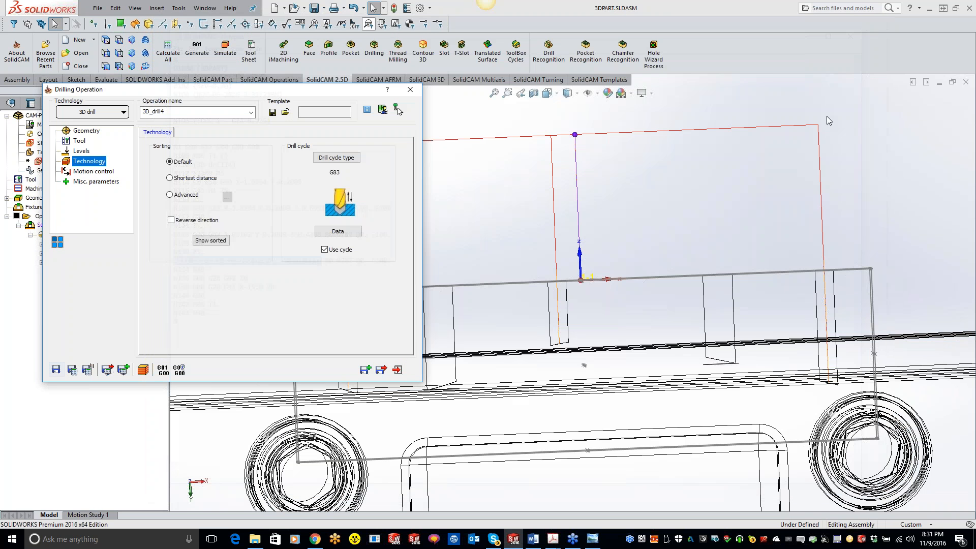
Exit the 3D drill operation and return the model to a shaded display
{"action": "left_click", "coordinate": [410, 91]}
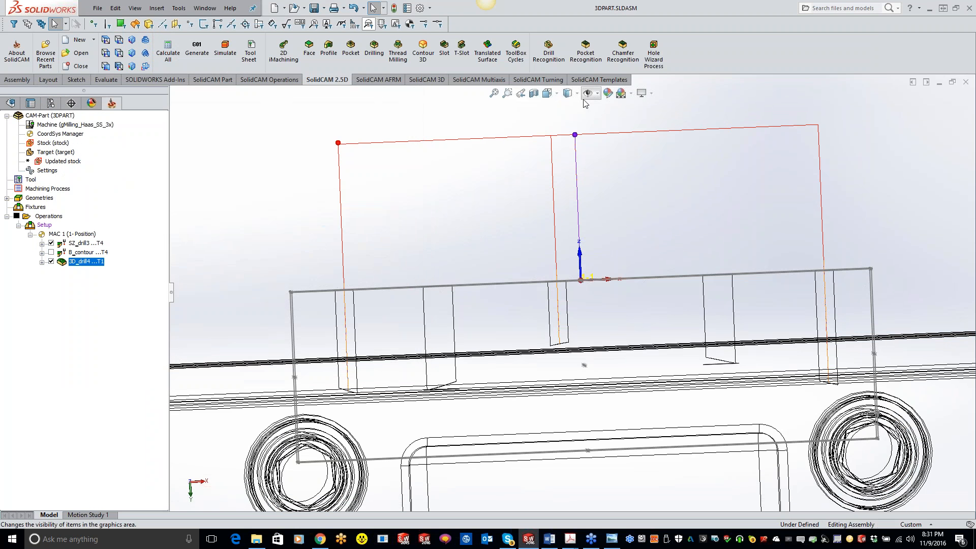
{"action": "left_click", "coordinate": [569, 108]}
{"action": "mouse_move", "coordinate": [629, 195]}
{"action": "middle_mouse_down"}
{"action": "mouse_move", "coordinate": [486, 191]}
{"action": "mouse_move", "coordinate": [483, 166]}
{"action": "middle_mouse_up"}
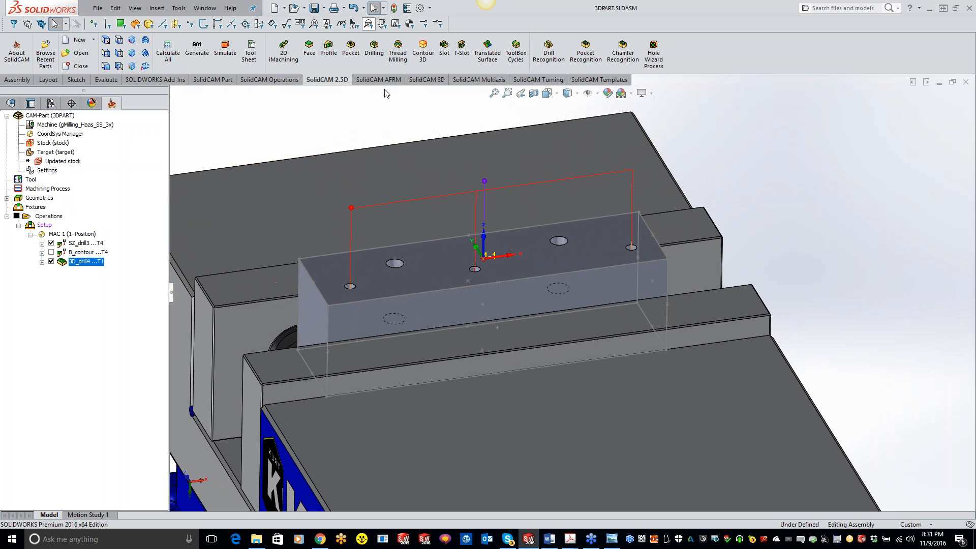
{"action": "double_click", "coordinate": [97, 265]}
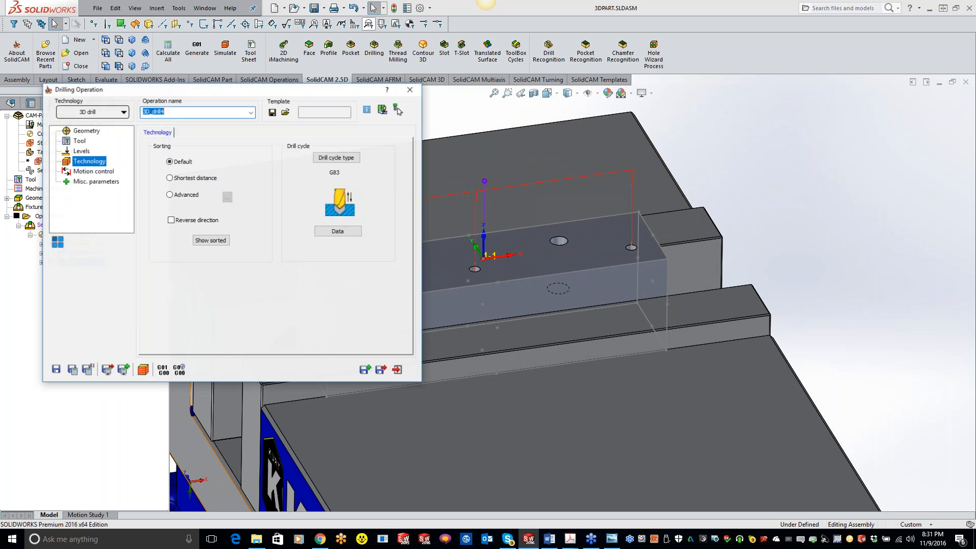
{"action": "left_click", "coordinate": [418, 91]}
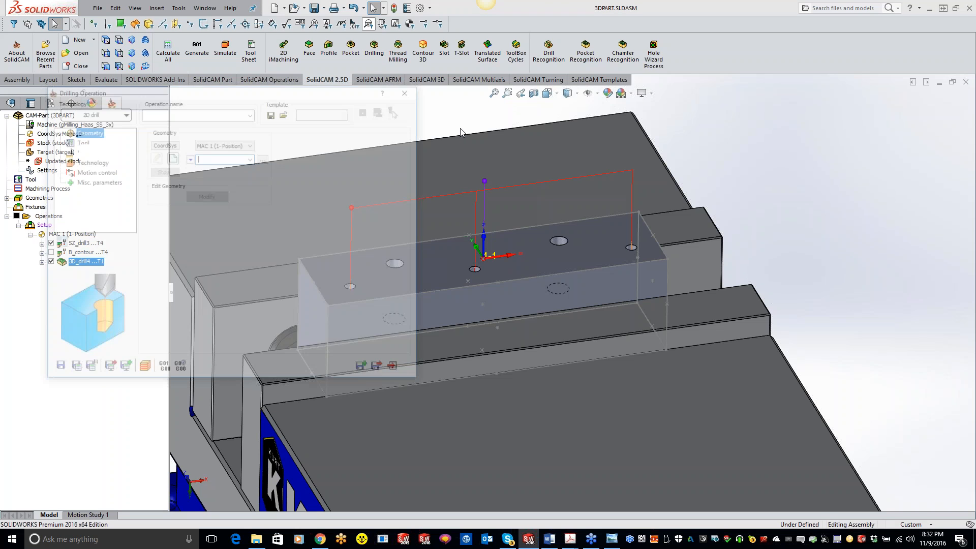
Set the new drilling operation to 3D drill and define its geometry from the block's two larger holes
{"action": "left_click", "coordinate": [111, 116]}
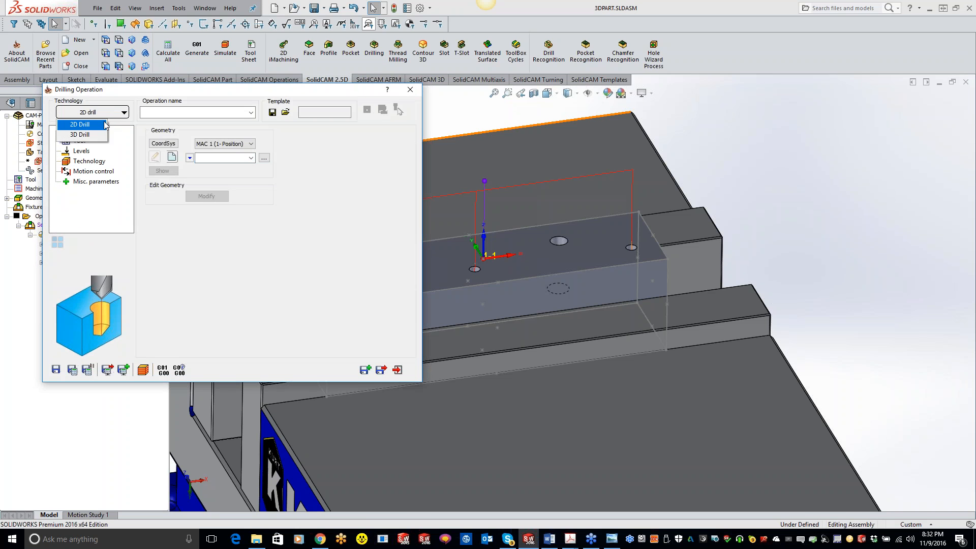
{"action": "left_click", "coordinate": [79, 135]}
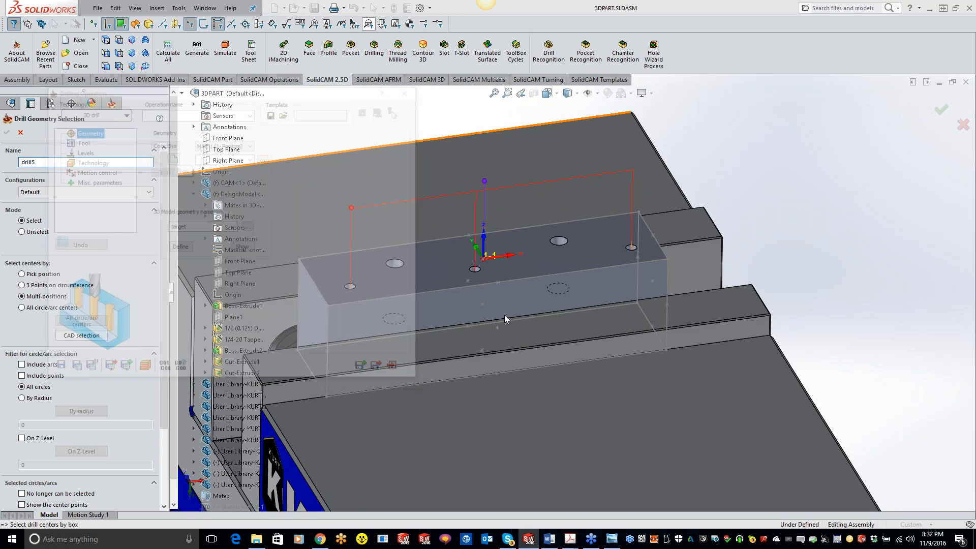
{"action": "left_click", "coordinate": [559, 240]}
{"action": "left_click", "coordinate": [395, 263]}
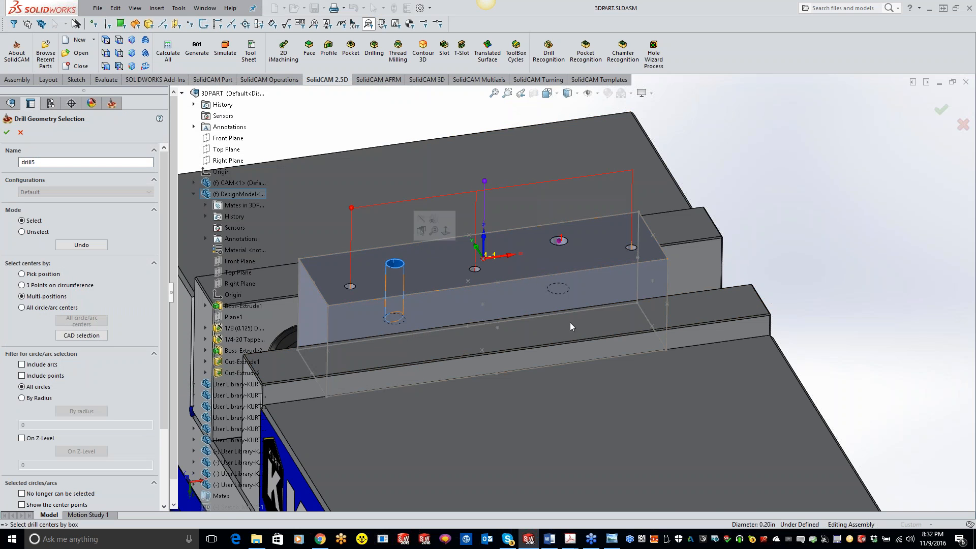
{"action": "left_click", "coordinate": [7, 132]}
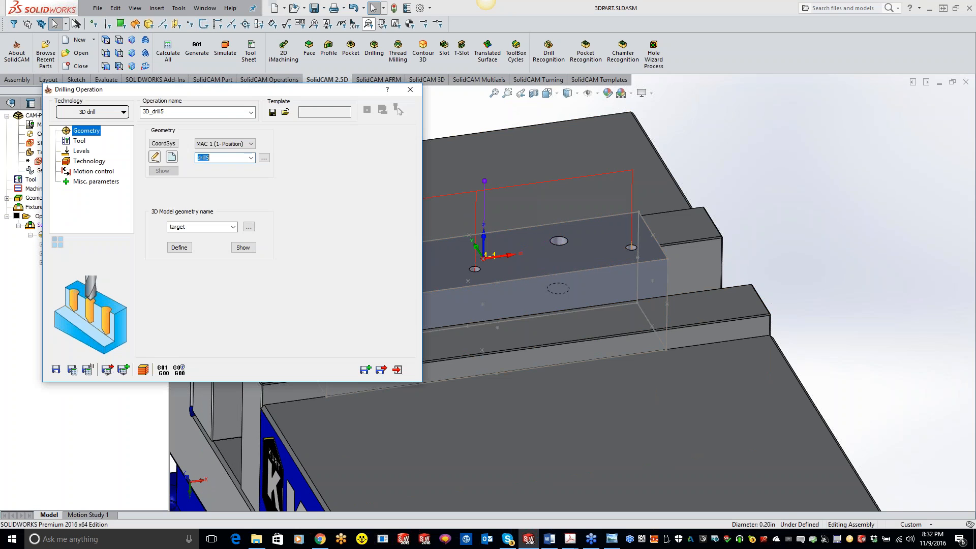
Assign tool number 2, the 0.201 inch drill, to the drilling operation for the larger holes
{"action": "left_click", "coordinate": [79, 140]}
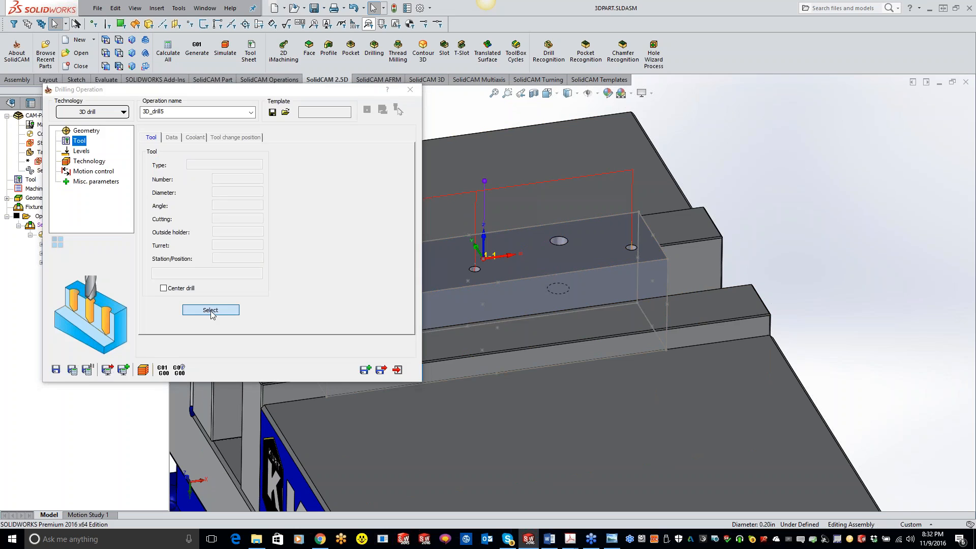
{"action": "left_click", "coordinate": [210, 311]}
{"action": "left_click", "coordinate": [149, 124]}
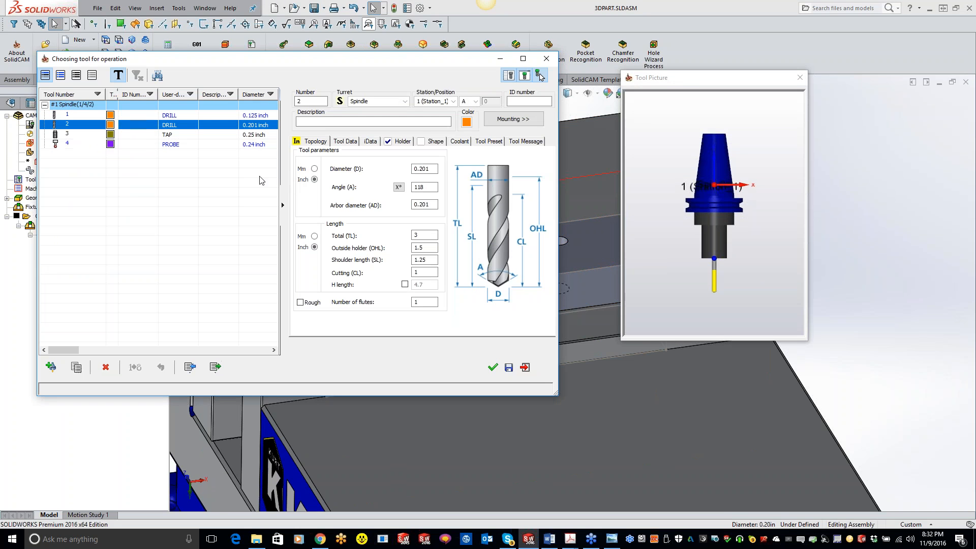
{"action": "left_click", "coordinate": [492, 367]}
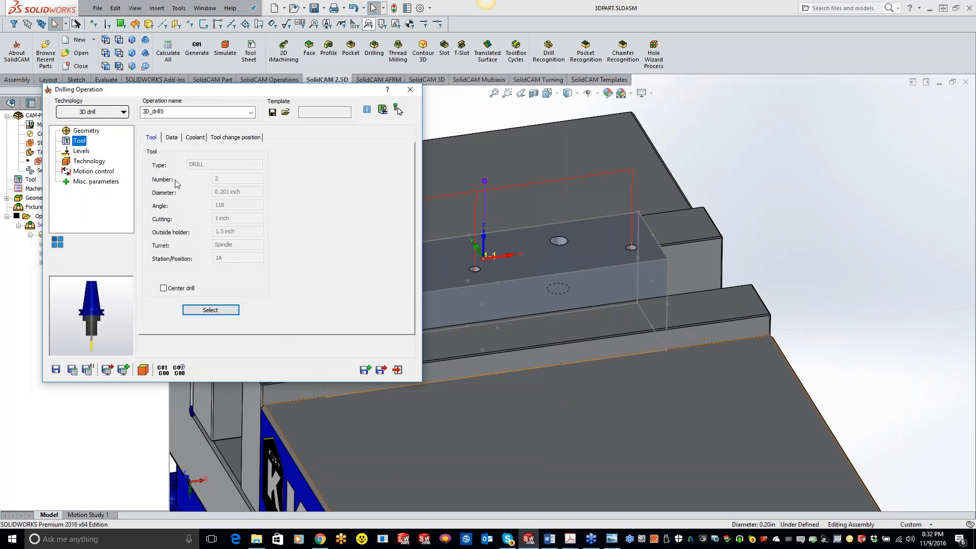
Set the larger holes' drilling operation to the G83 cycle with a step down of 0.1
{"action": "left_click", "coordinate": [82, 151]}
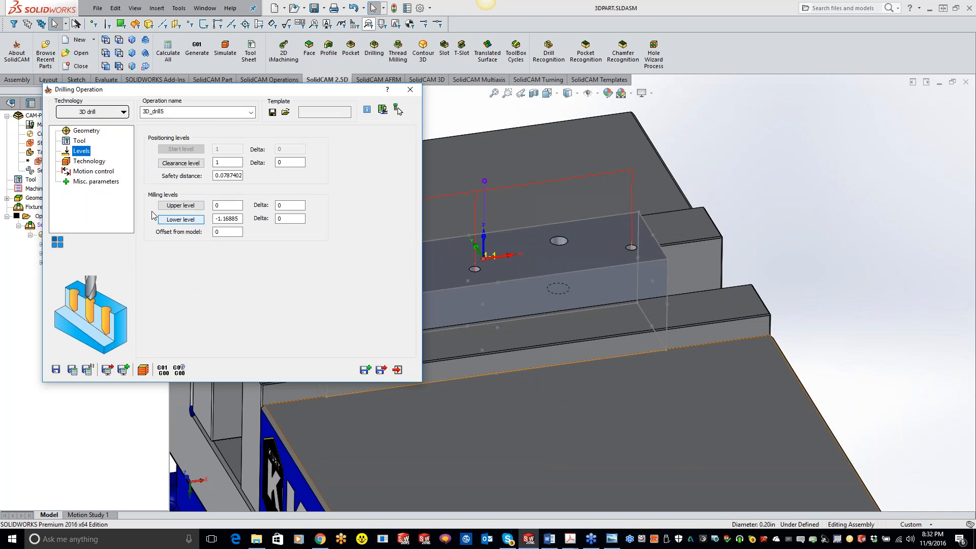
{"action": "left_click", "coordinate": [86, 161]}
{"action": "left_click", "coordinate": [337, 158]}
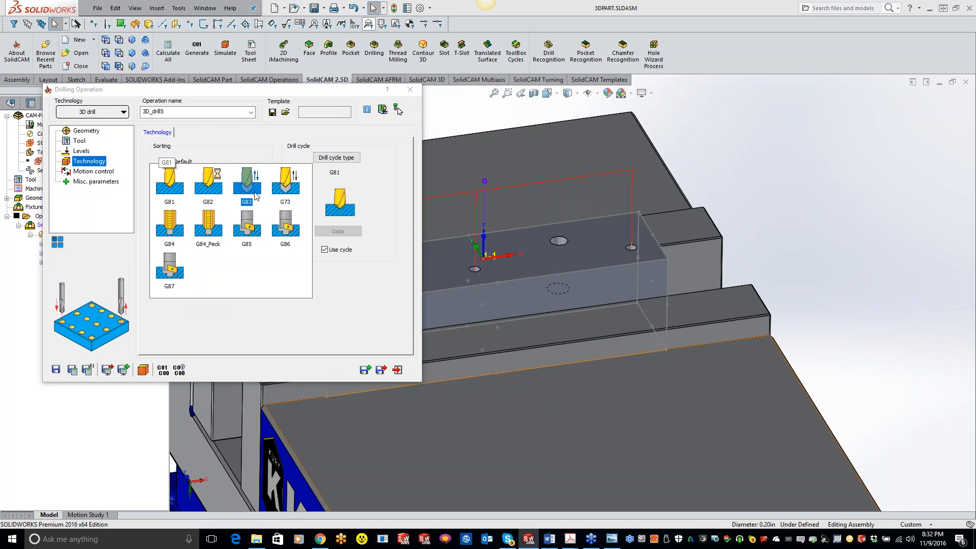
{"action": "left_click", "coordinate": [292, 194]}
{"action": "left_click", "coordinate": [338, 232]}
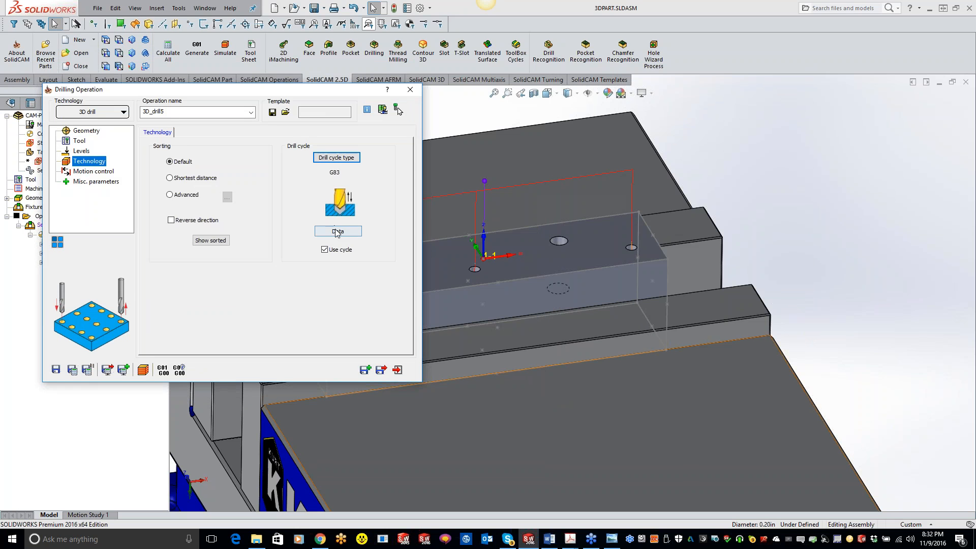
{"action": "left_click", "coordinate": [305, 196]}
{"action": "type", "text": ".1"}
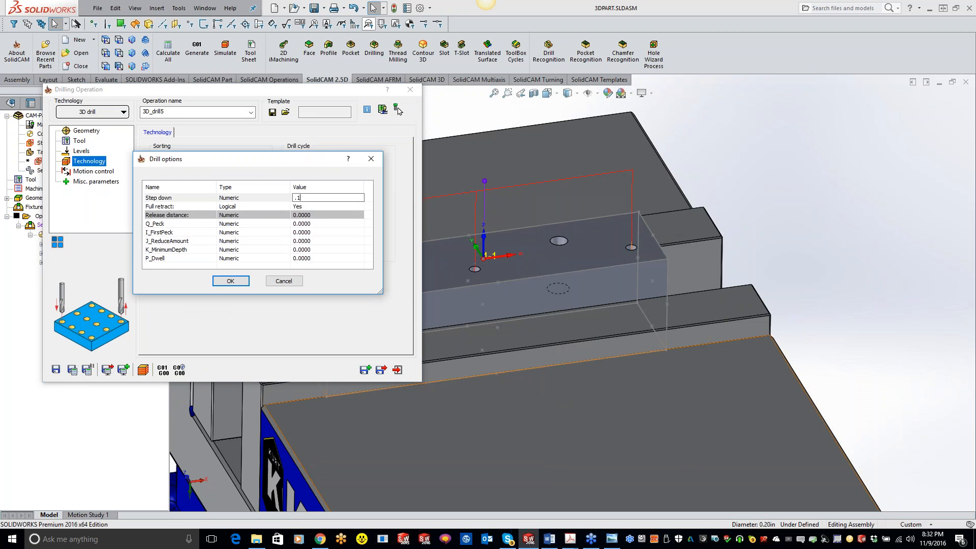
{"action": "left_click", "coordinate": [230, 280]}
Save and copy the drilling operation, and assign tool number 3, the 0.25 inch 20 TPI tap, to the copy
{"action": "left_click", "coordinate": [365, 369]}
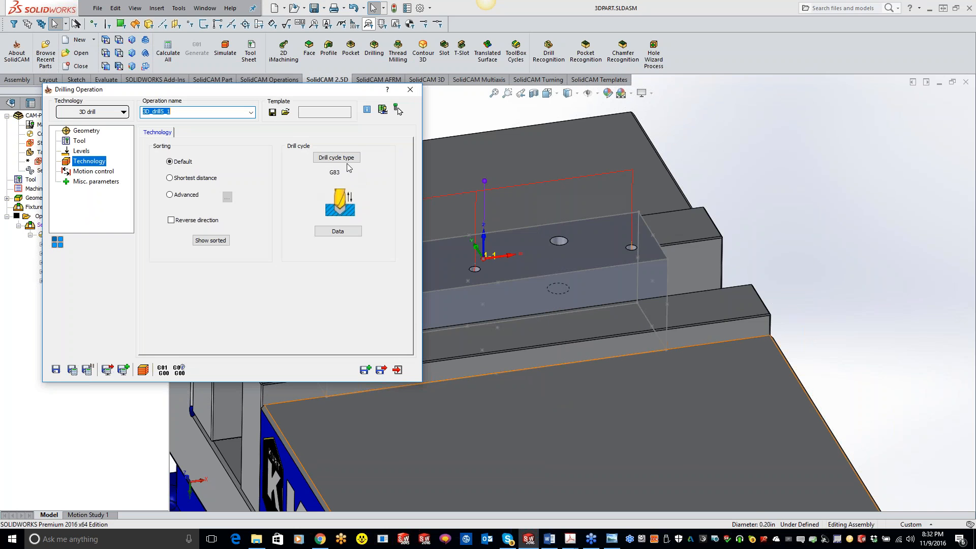
{"action": "left_click", "coordinate": [76, 142]}
{"action": "left_click", "coordinate": [211, 308]}
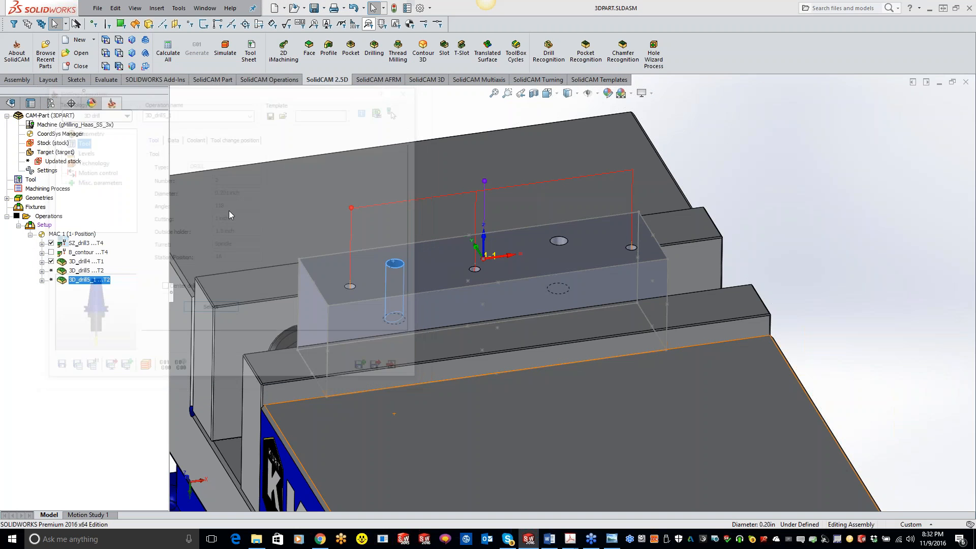
{"action": "double_click", "coordinate": [168, 136]}
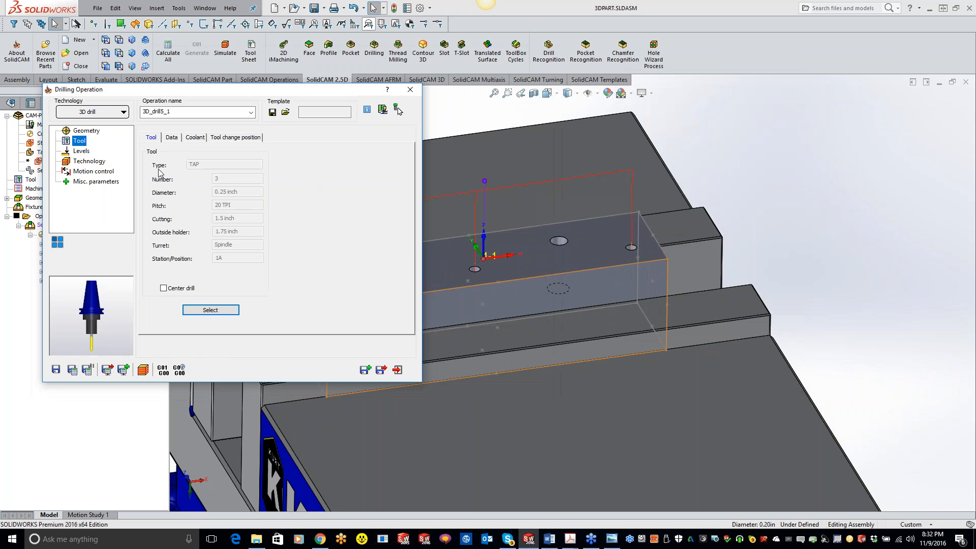
Set the tapping operation's drill cycle to G84_Peck with a Q_Peck of 0.2 and enable reverse direction
{"action": "left_click", "coordinate": [89, 161]}
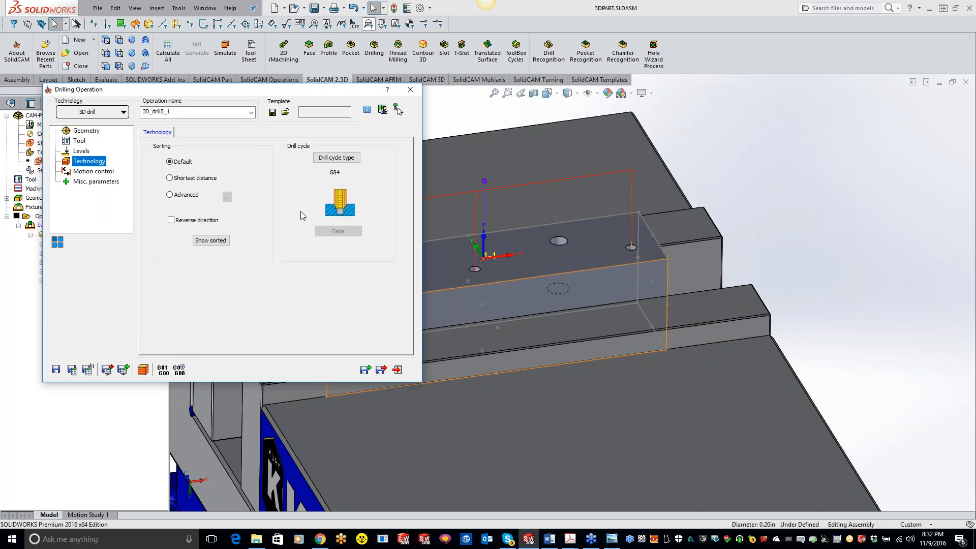
{"action": "left_click", "coordinate": [337, 174]}
{"action": "left_click", "coordinate": [283, 185]}
{"action": "left_click", "coordinate": [335, 231]}
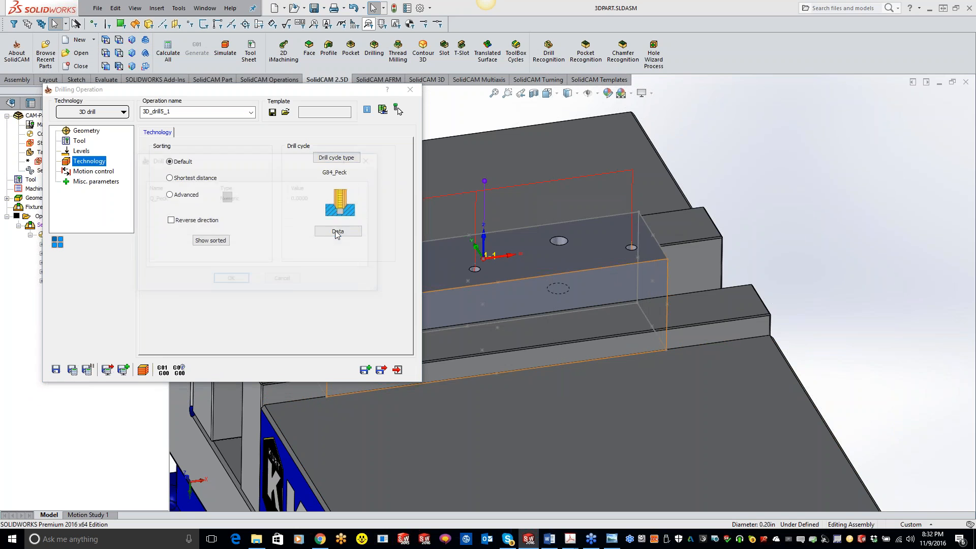
{"action": "left_click", "coordinate": [325, 198]}
{"action": "type", "text": ".2"}
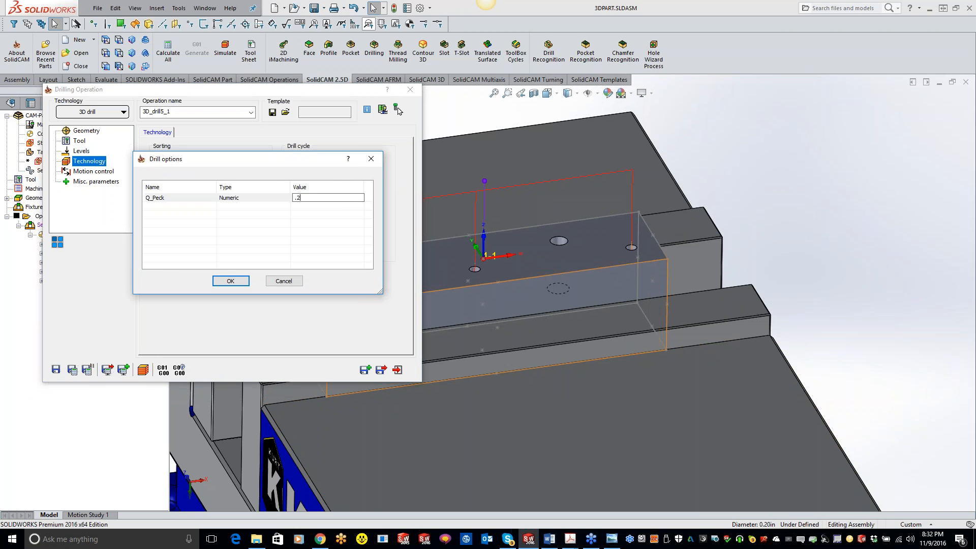
{"action": "left_click", "coordinate": [232, 281]}
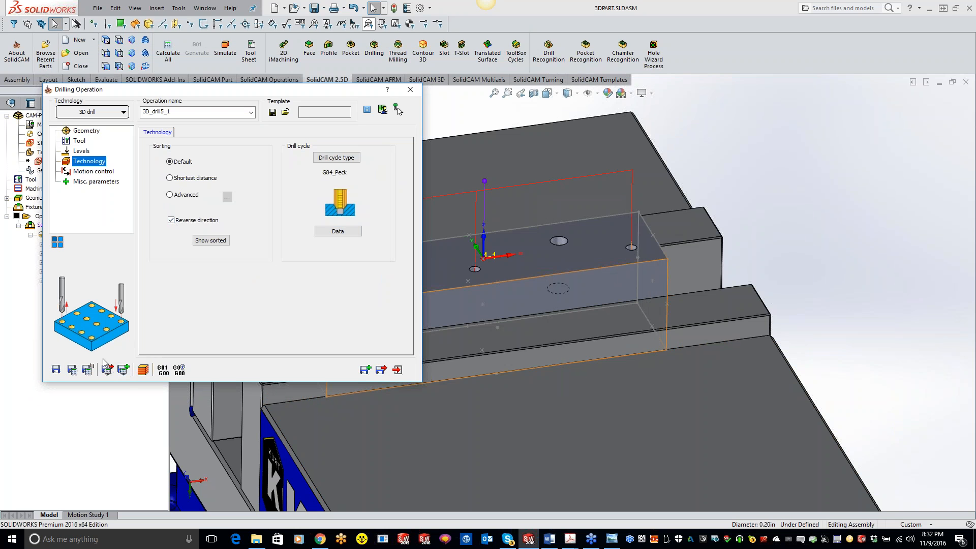
Save and calculate the tapping operation, and calculate the 3D_drill5 operation for the larger holes
{"action": "left_click", "coordinate": [72, 370]}
{"action": "left_click", "coordinate": [410, 89]}
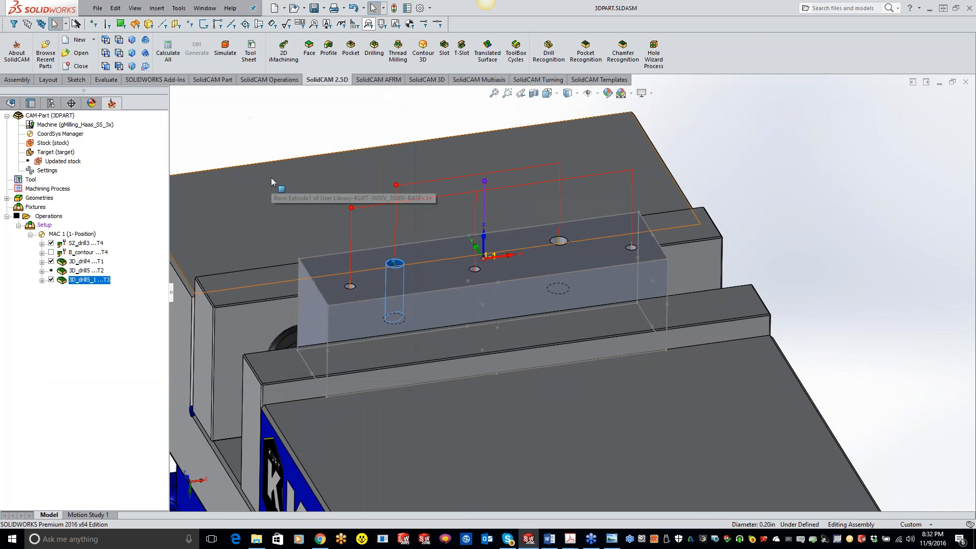
{"action": "right_click", "coordinate": [68, 273]}
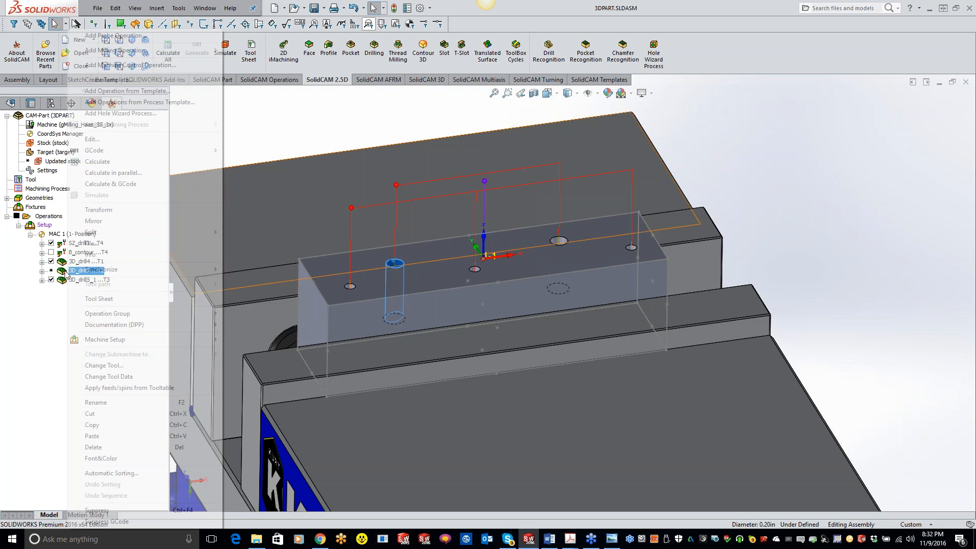
{"action": "left_click", "coordinate": [100, 174]}
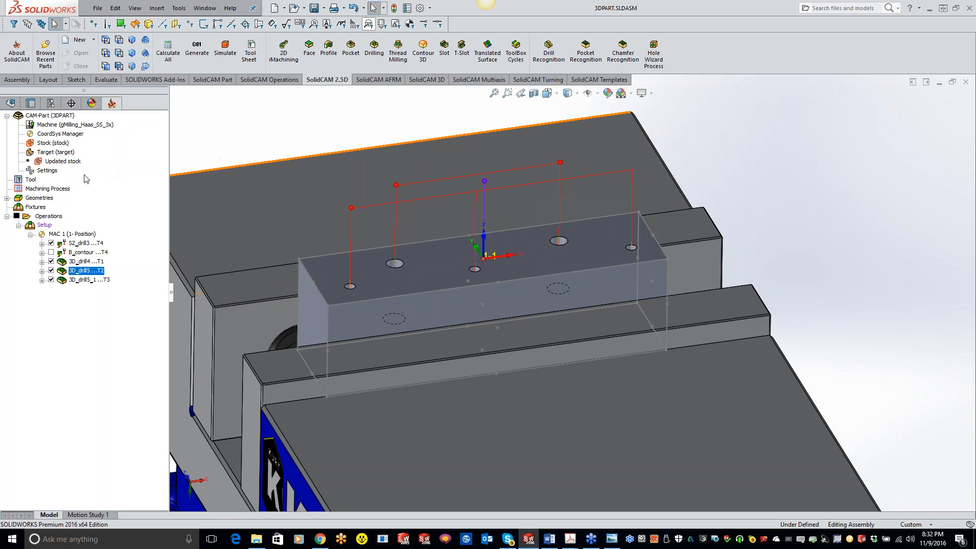
Run the machine simulation of all operations at an adjusted speed, inspect the block in the vise, and exit the simulation
{"action": "left_click", "coordinate": [55, 217]}
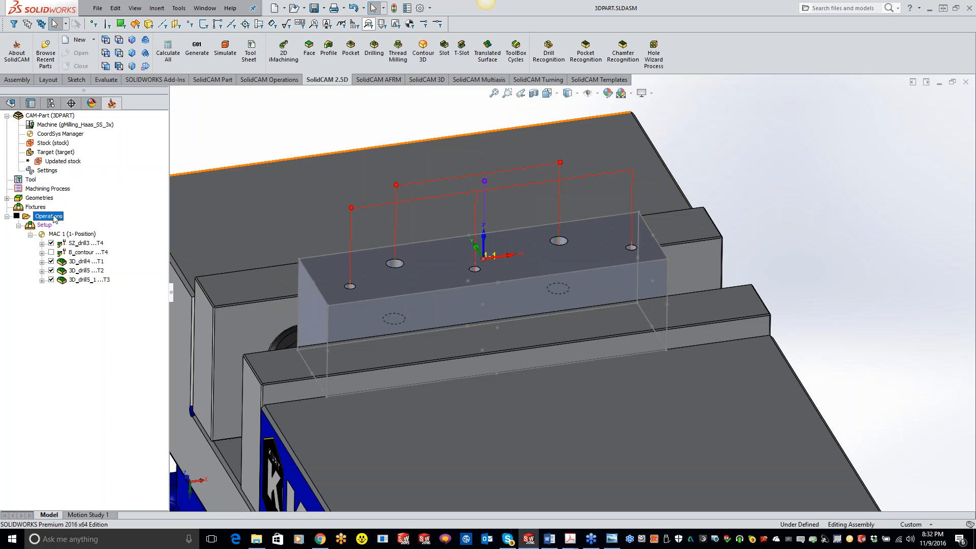
{"action": "left_click", "coordinate": [225, 48]}
{"action": "left_click", "coordinate": [43, 75]}
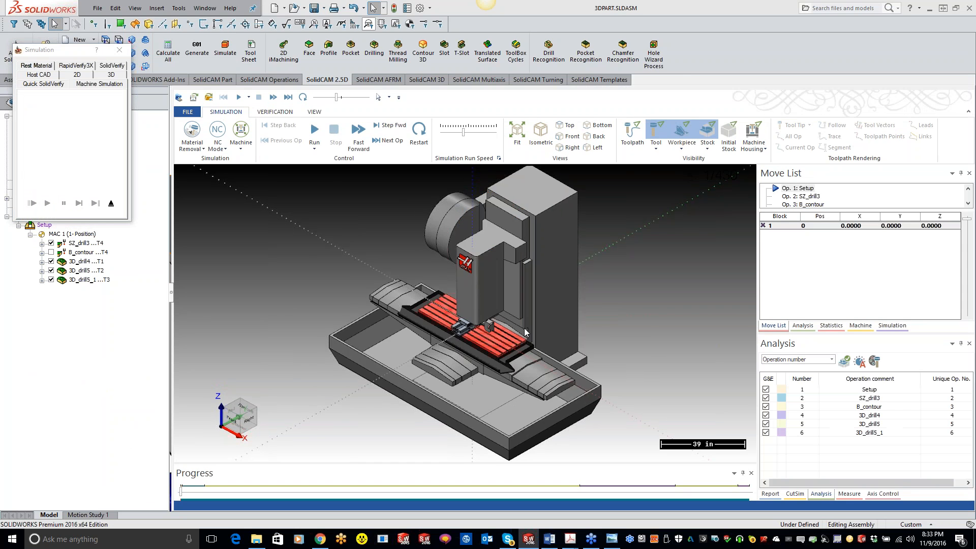
{"action": "left_click", "coordinate": [313, 135]}
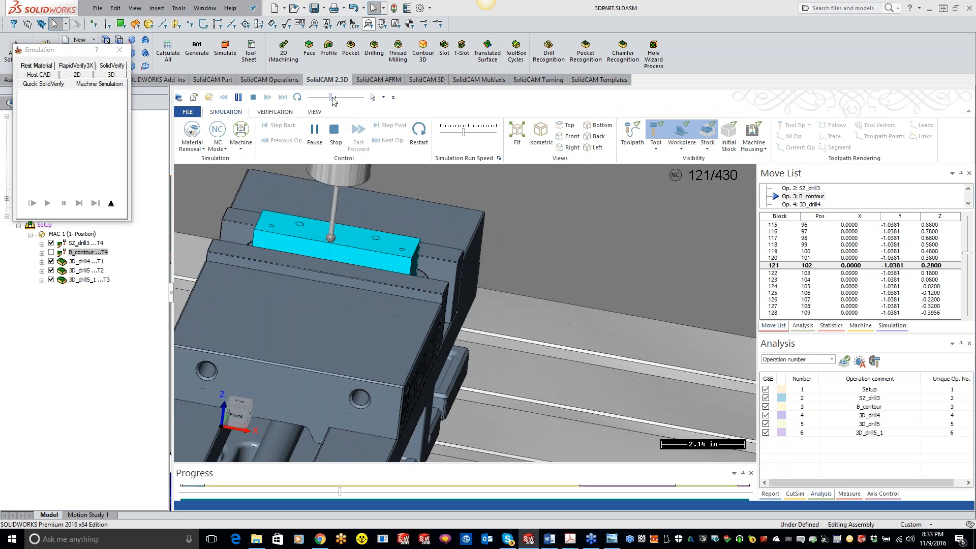
{"action": "left_click_drag", "start_coordinate": [331, 97], "coordinate": [339, 98]}
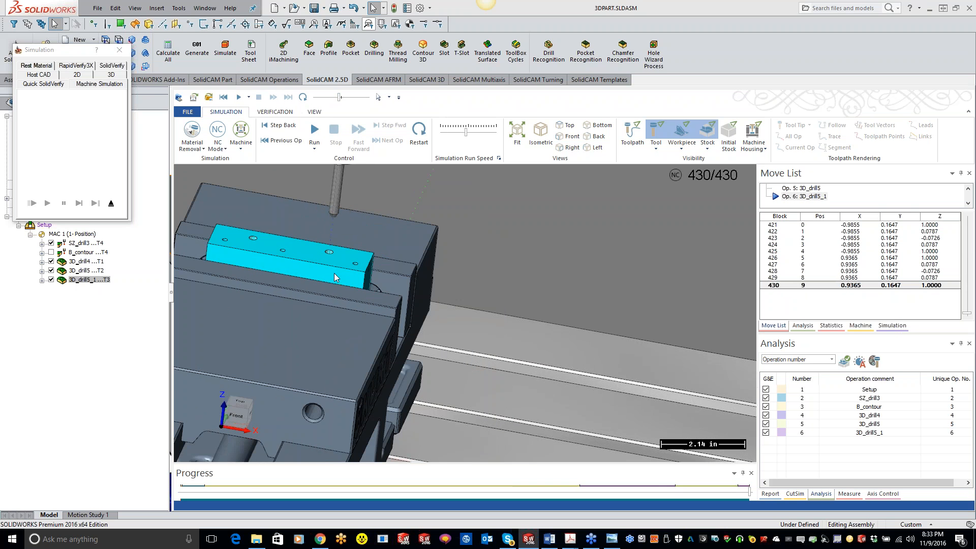
{"action": "scroll", "coordinate": [334, 257], "scroll_direction": "down", "scroll_amount": 2}
{"action": "scroll", "coordinate": [389, 331], "scroll_direction": "down", "scroll_amount": 1}
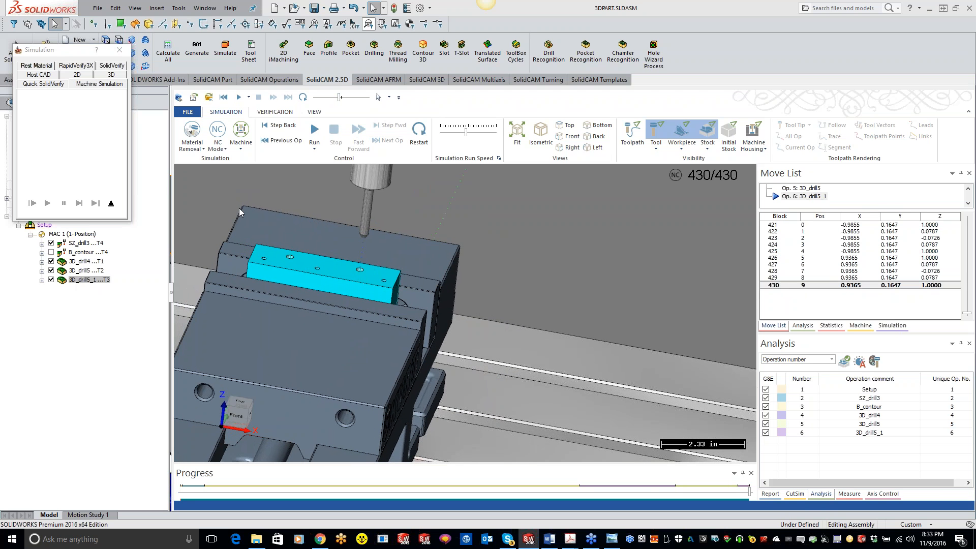
{"action": "left_click", "coordinate": [120, 50]}
{"action": "middle_click_drag", "start_coordinate": [447, 355], "coordinate": [432, 396]}
{"action": "middle_click_drag", "start_coordinate": [522, 268], "coordinate": [536, 321]}
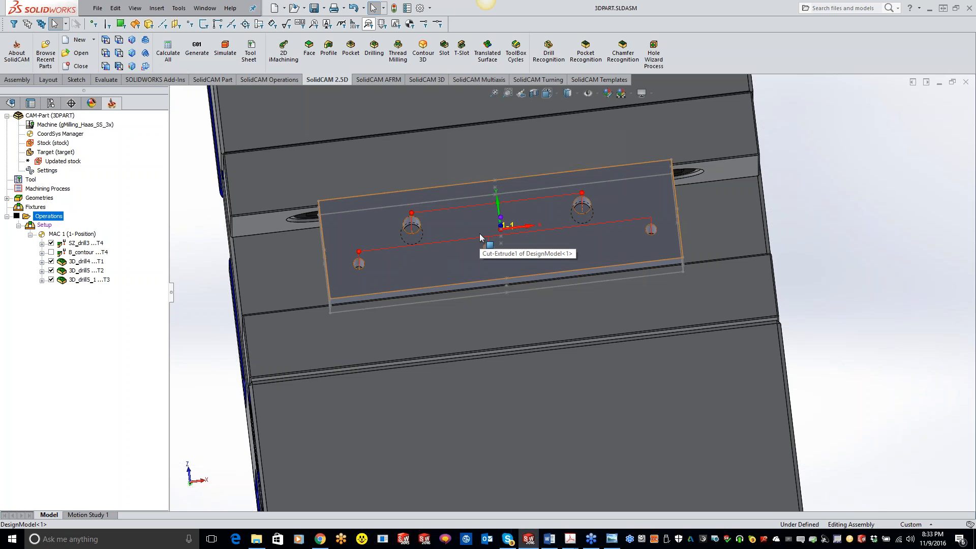
{"action": "middle_click_drag", "start_coordinate": [479, 256], "coordinate": [420, 222]}
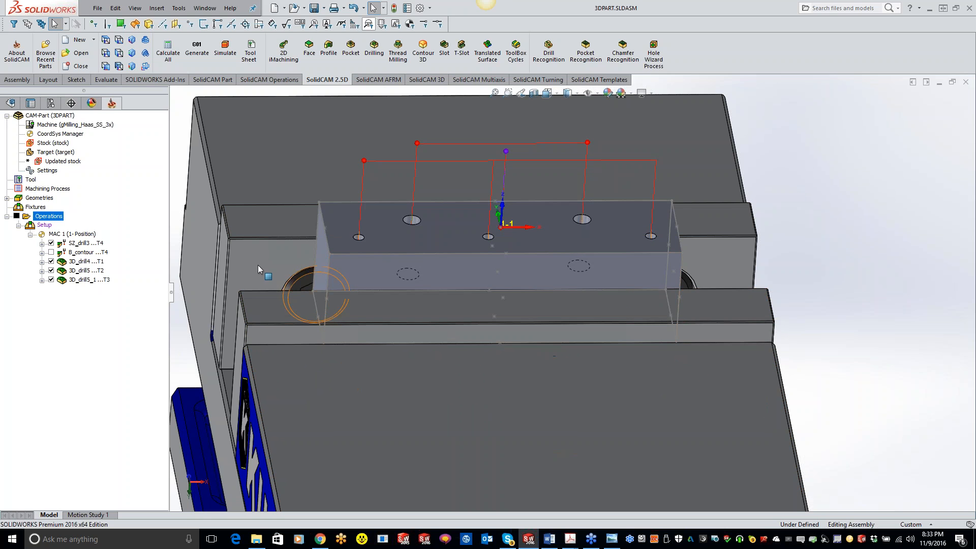
Close the 3DPART CAM-Part and open the recent CAM-Part WINDOW CUT OUT-2, declining to locate the original model manually
{"action": "right_click", "coordinate": [65, 117]}
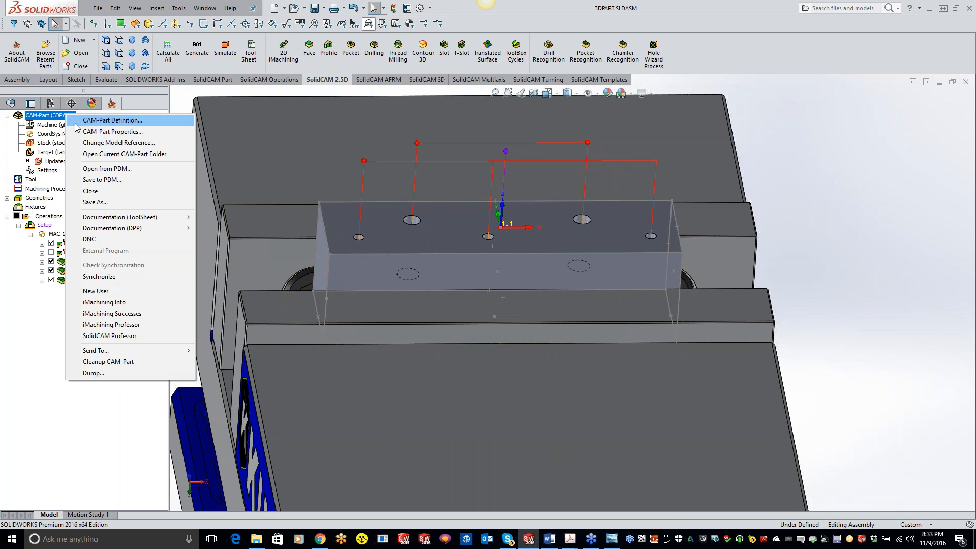
{"action": "left_click", "coordinate": [90, 191]}
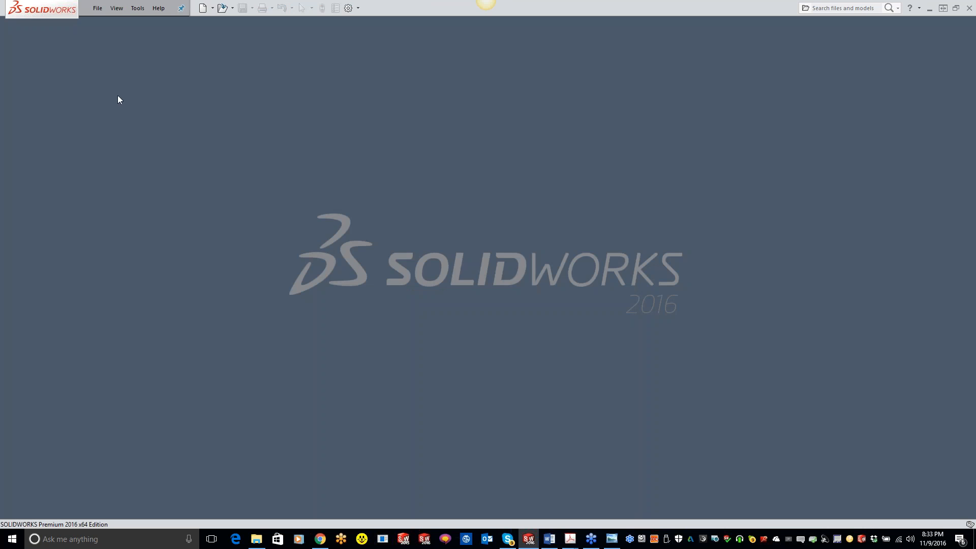
{"action": "left_click", "coordinate": [137, 9]}
{"action": "mouse_move", "coordinate": [146, 46]}
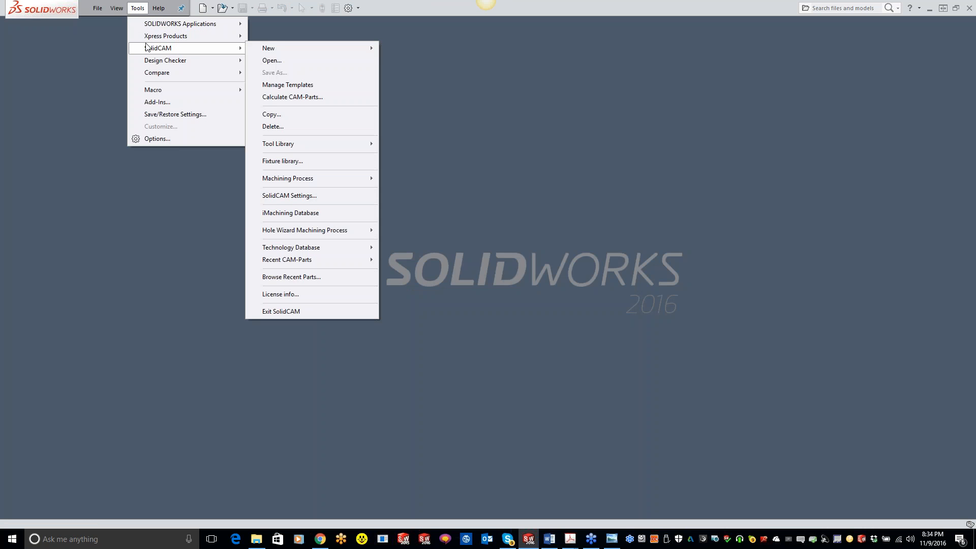
{"action": "mouse_move", "coordinate": [320, 230]}
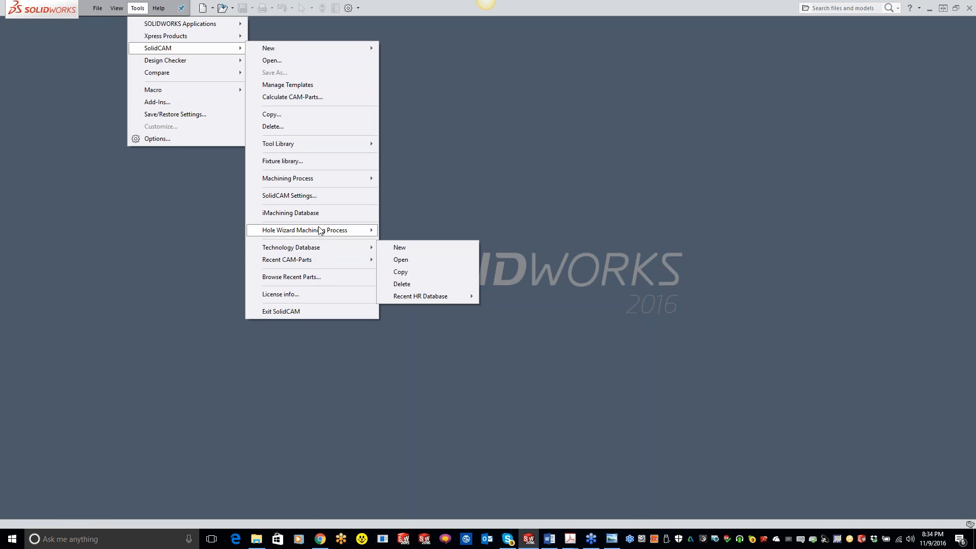
{"action": "mouse_move", "coordinate": [305, 260]}
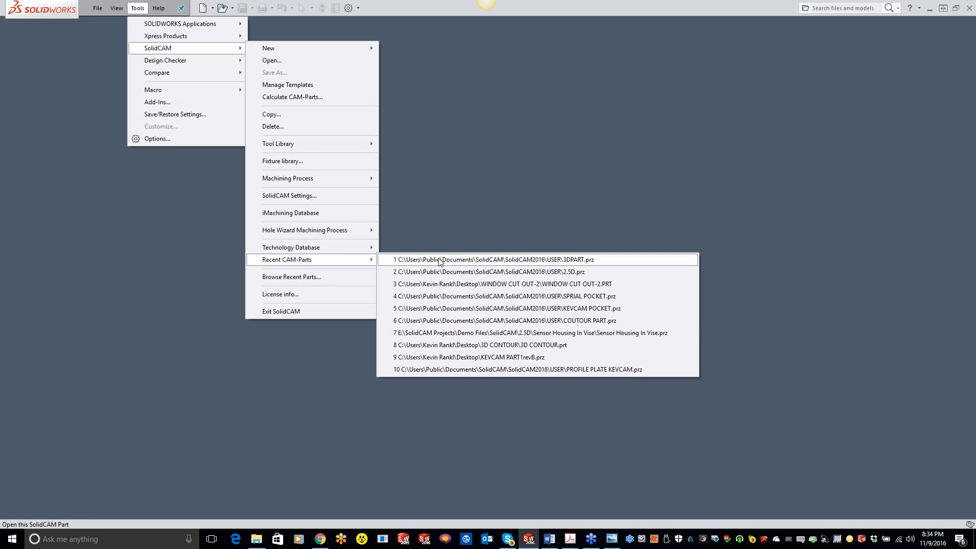
{"action": "left_click", "coordinate": [454, 284]}
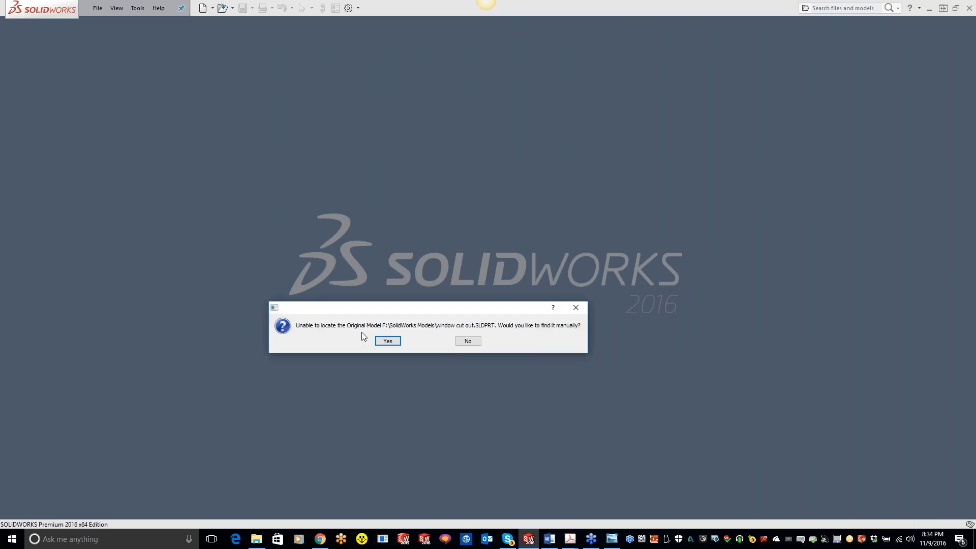
{"action": "left_click", "coordinate": [466, 340]}
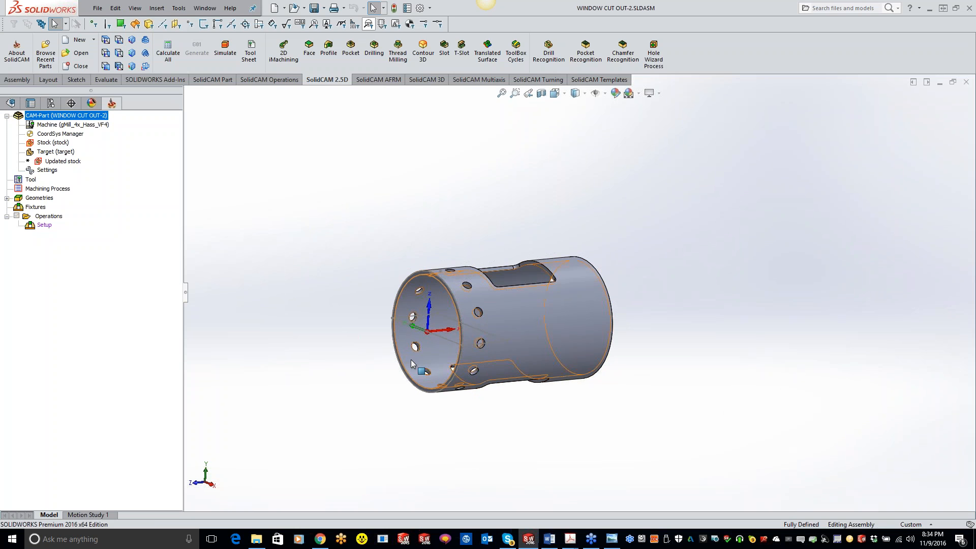
Orient the tube to a plan view, add a probe operation, and set its technology to Boss
{"action": "mouse_move", "coordinate": [521, 343]}
{"action": "middle_mouse_down"}
{"action": "mouse_move", "coordinate": [525, 333]}
{"action": "mouse_move", "coordinate": [507, 334]}
{"action": "mouse_move", "coordinate": [512, 326]}
{"action": "middle_mouse_up"}
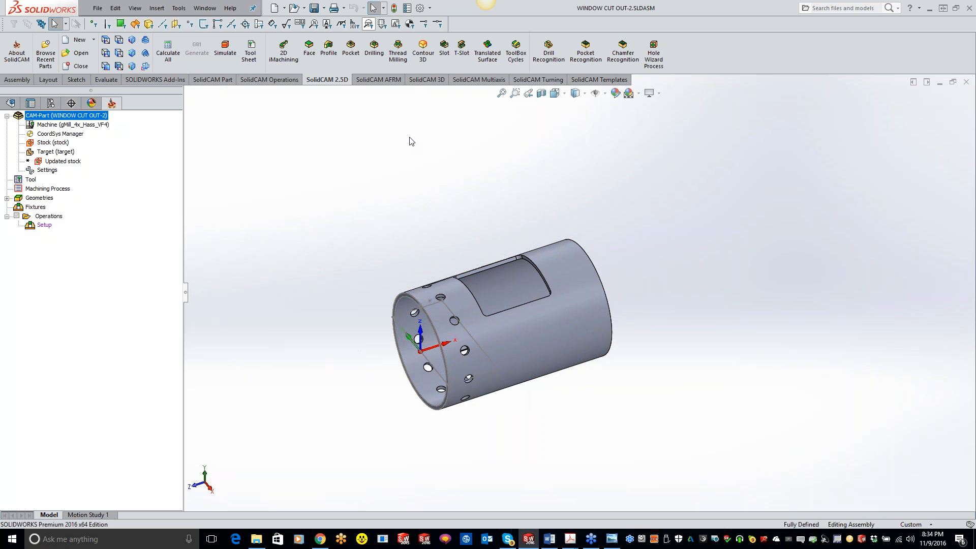
{"action": "left_click", "coordinate": [106, 41]}
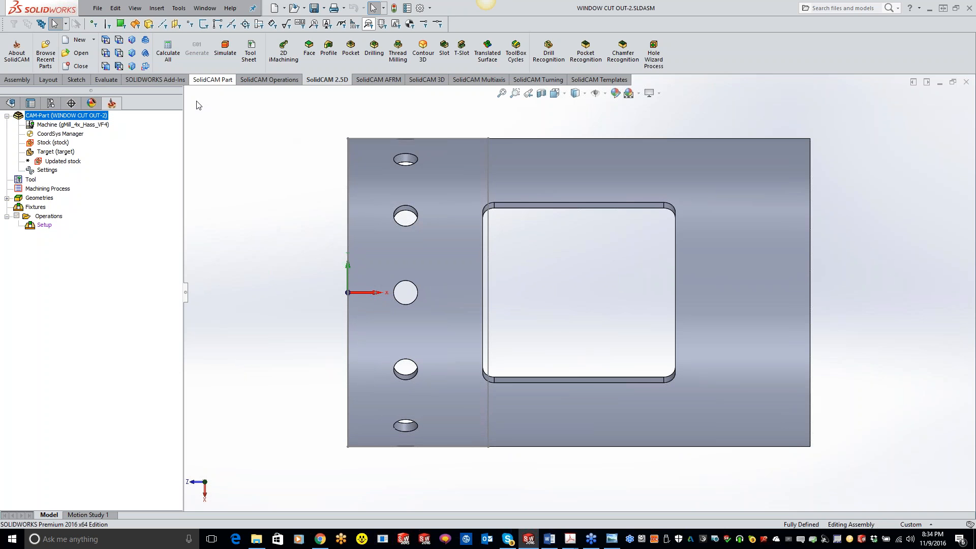
{"action": "right_click", "coordinate": [56, 214]}
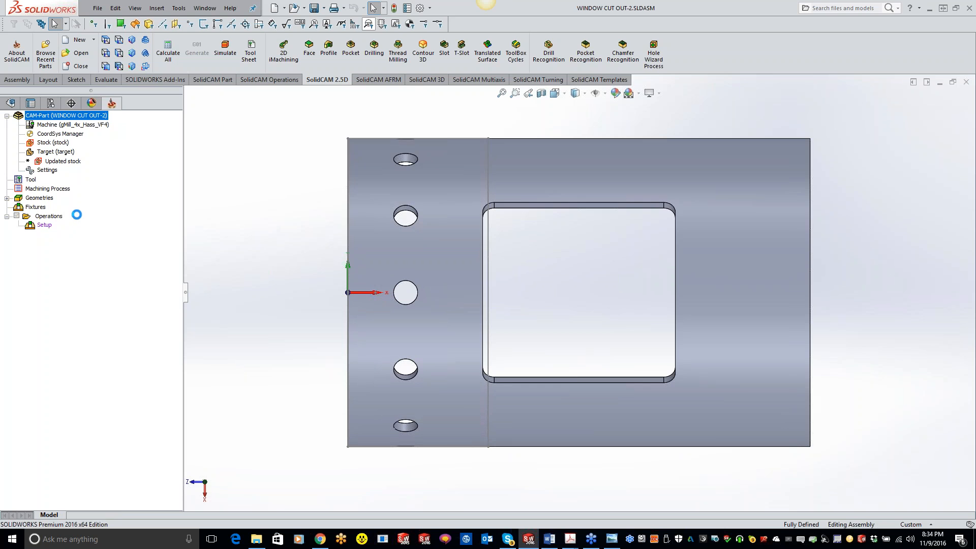
{"action": "left_click", "coordinate": [193, 217]}
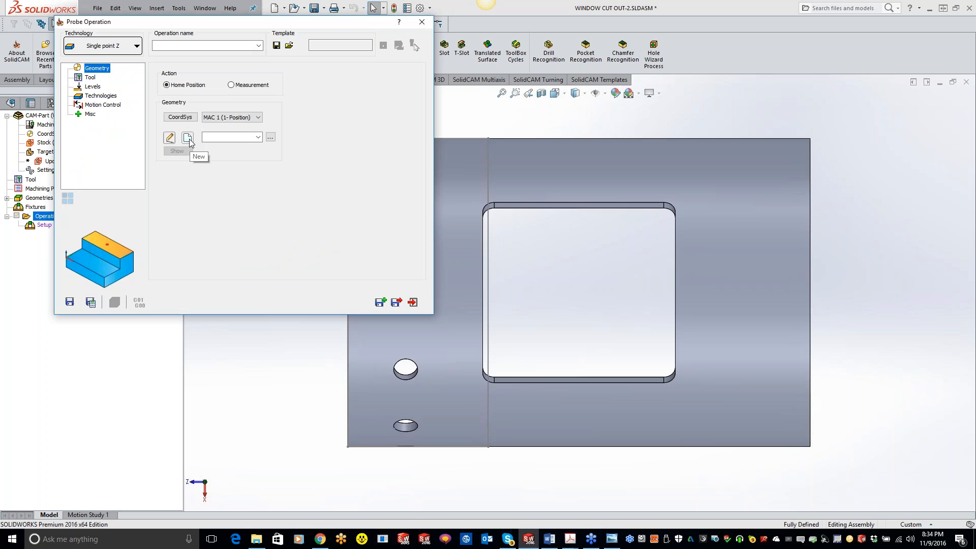
{"action": "left_click", "coordinate": [130, 46]}
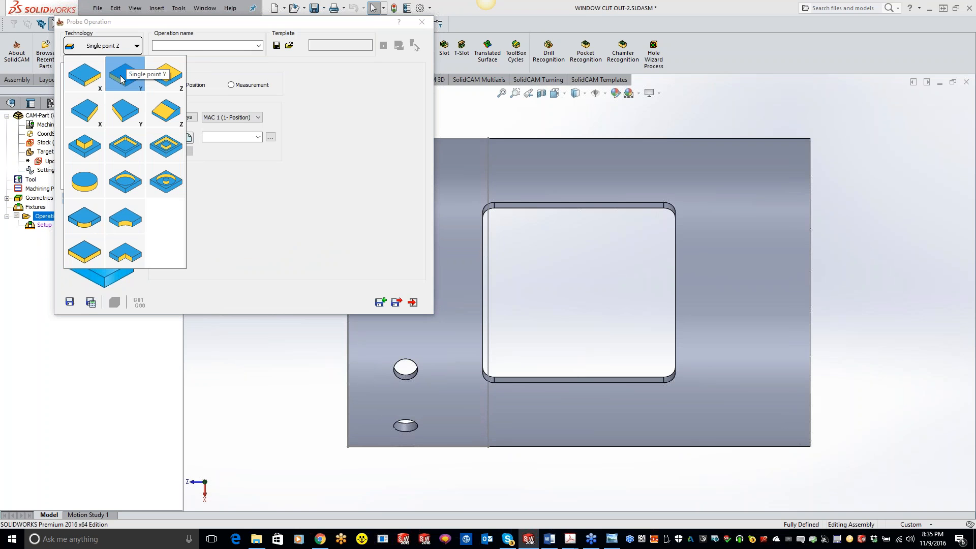
{"action": "left_click", "coordinate": [84, 146]}
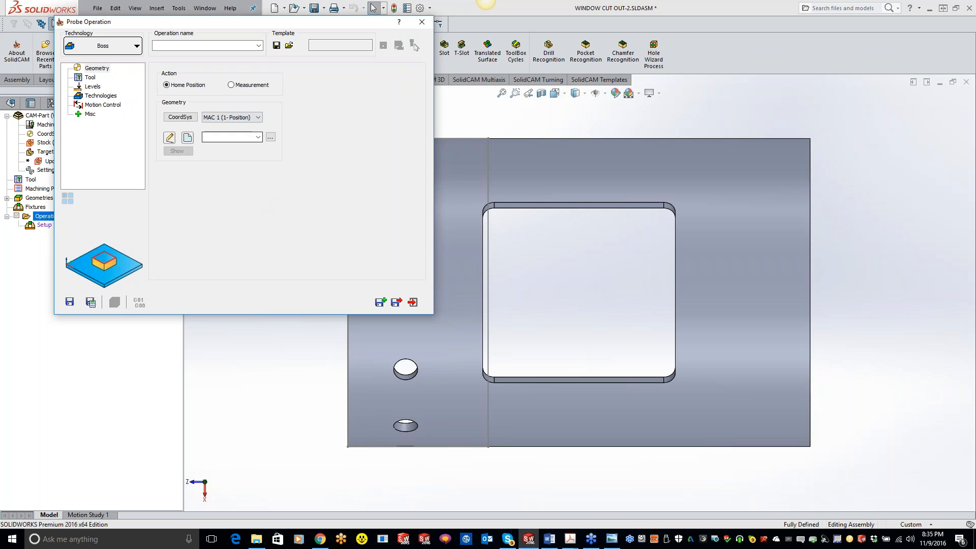
Define a new contour geometry for the Boss probe from the Sketch1 line along the tube's hole end
{"action": "left_click", "coordinate": [192, 142]}
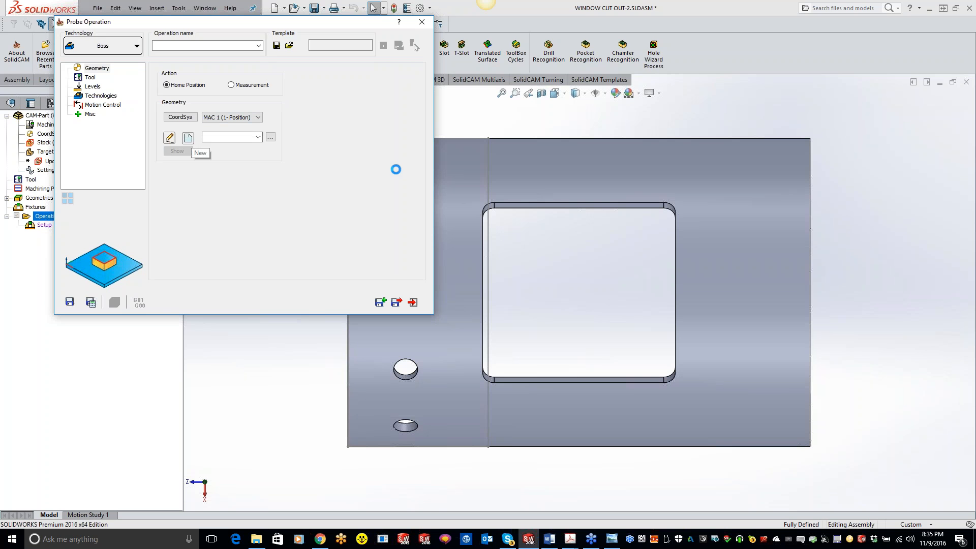
{"action": "left_click", "coordinate": [456, 139]}
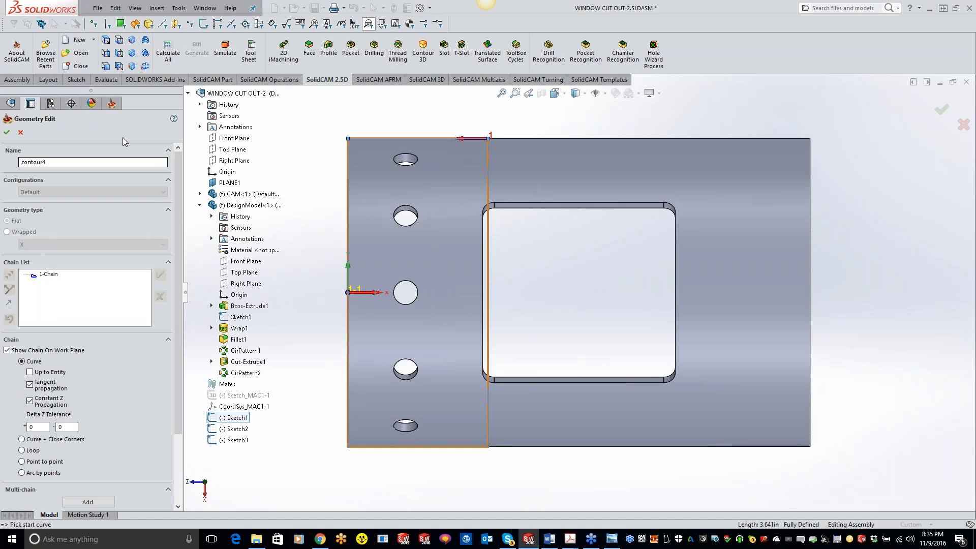
{"action": "left_click", "coordinate": [7, 132]}
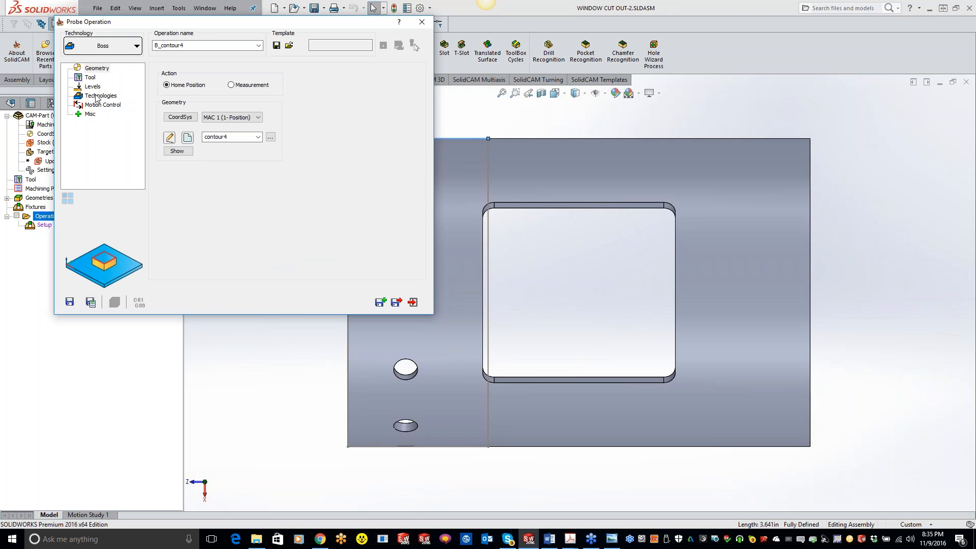
{"action": "left_click", "coordinate": [93, 87]}
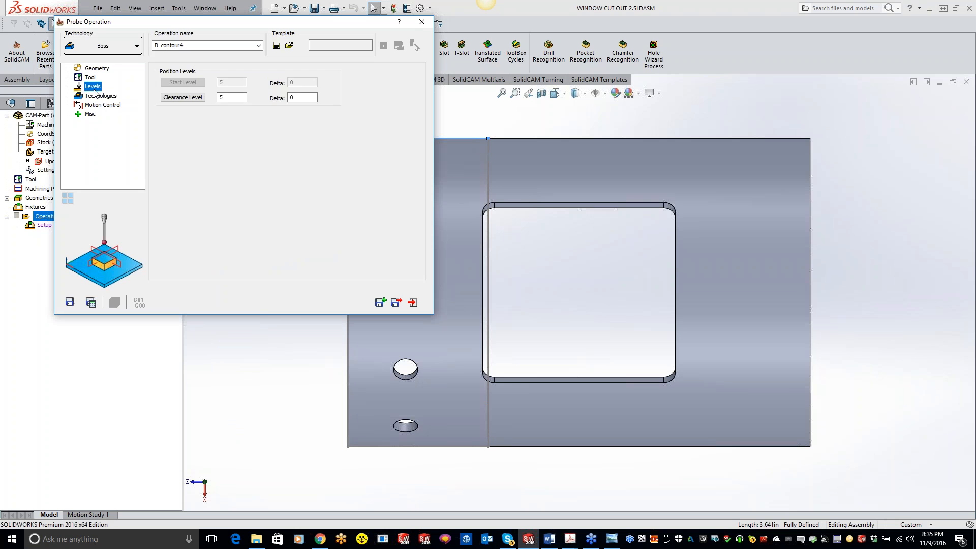
{"action": "left_click", "coordinate": [100, 96]}
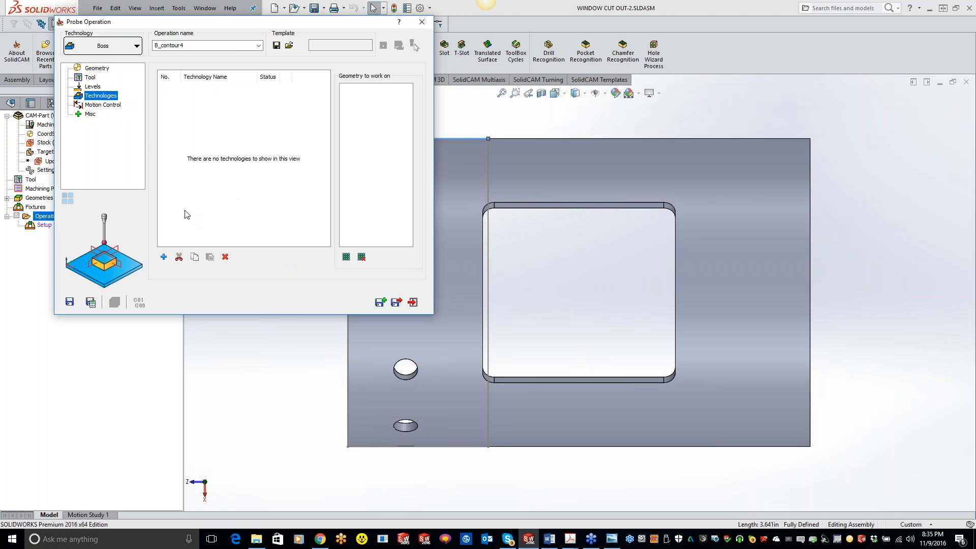
{"action": "left_click", "coordinate": [97, 89]}
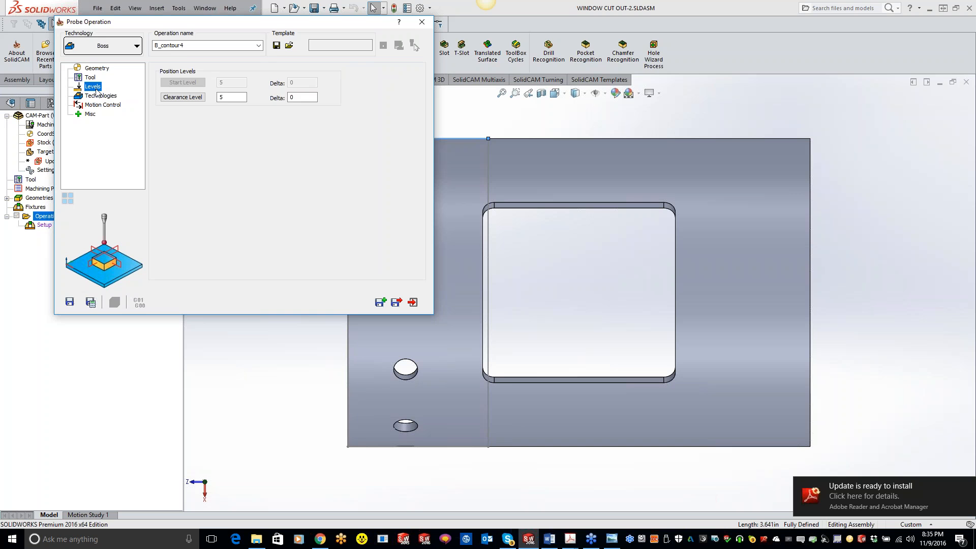
{"action": "left_click", "coordinate": [136, 46]}
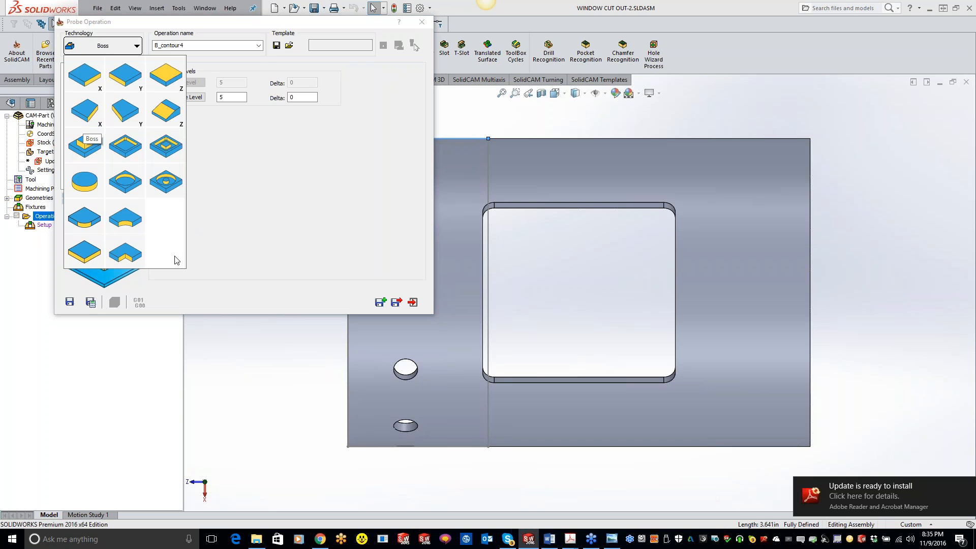
{"action": "left_click", "coordinate": [89, 157]}
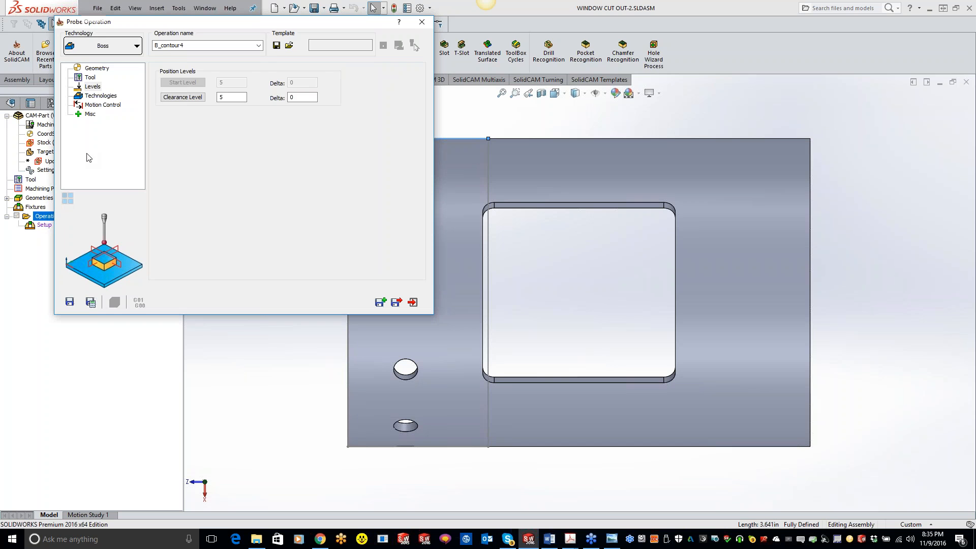
Assign the existing probe, tool number 3, to the Boss operation
{"action": "left_click", "coordinate": [91, 77]}
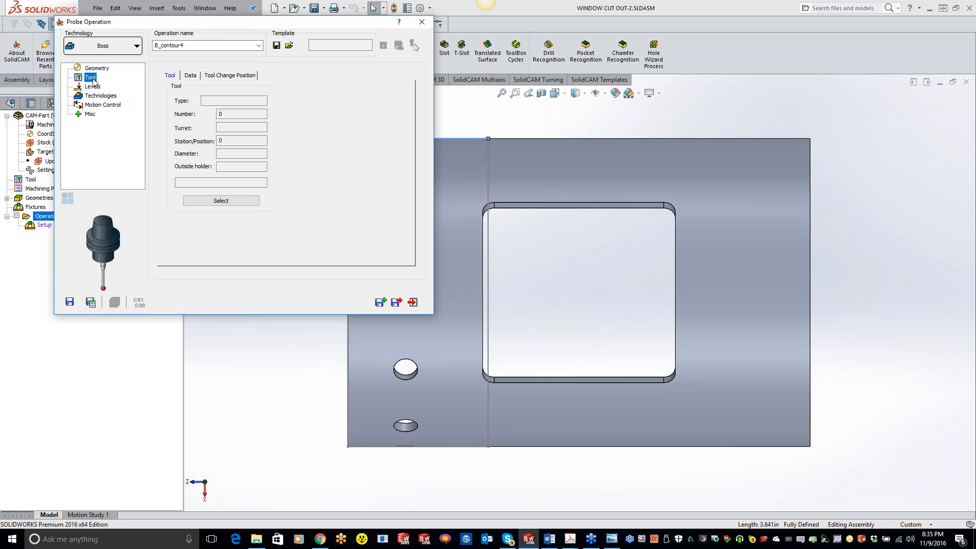
{"action": "left_click", "coordinate": [221, 200]}
{"action": "double_click", "coordinate": [124, 134]}
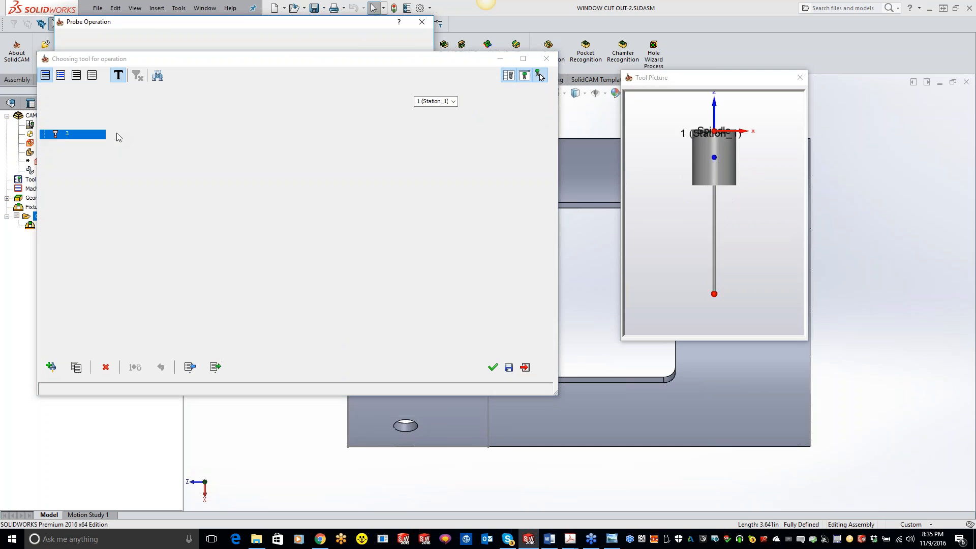
Preview the Boss probe path, set it to measure along the Y axis, and save and copy the operation
{"action": "left_click", "coordinate": [104, 105]}
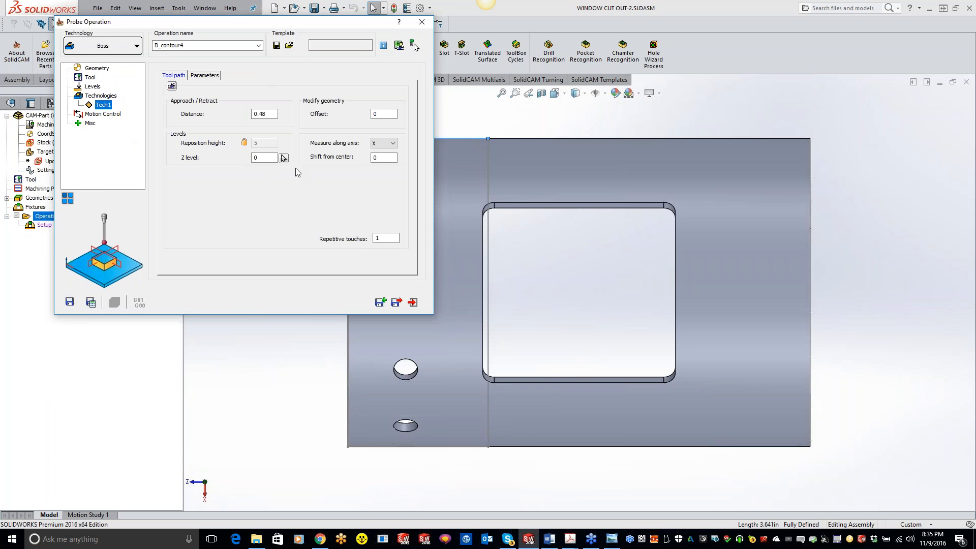
{"action": "left_click", "coordinate": [172, 86]}
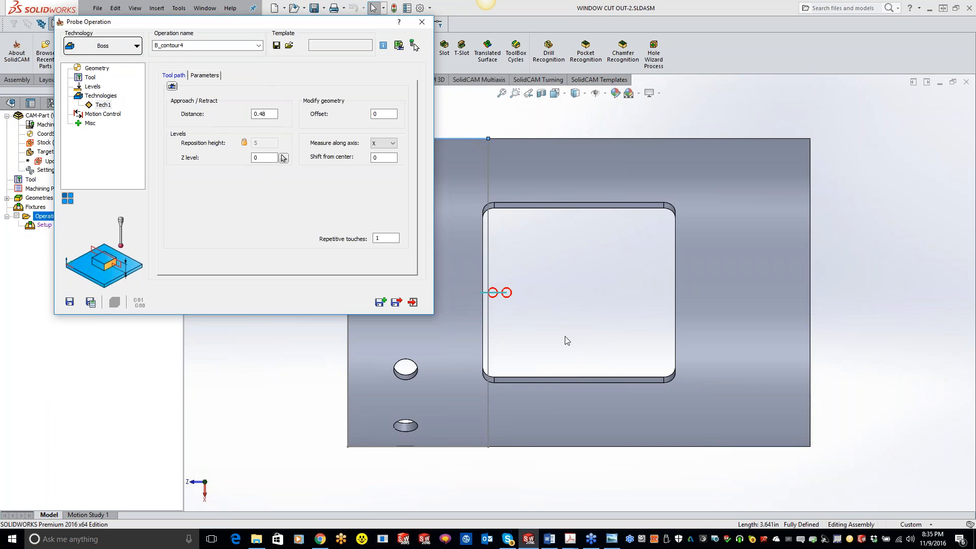
{"action": "scroll", "coordinate": [564, 336], "scroll_direction": "up", "scroll_amount": 3}
{"action": "left_click", "coordinate": [384, 143]}
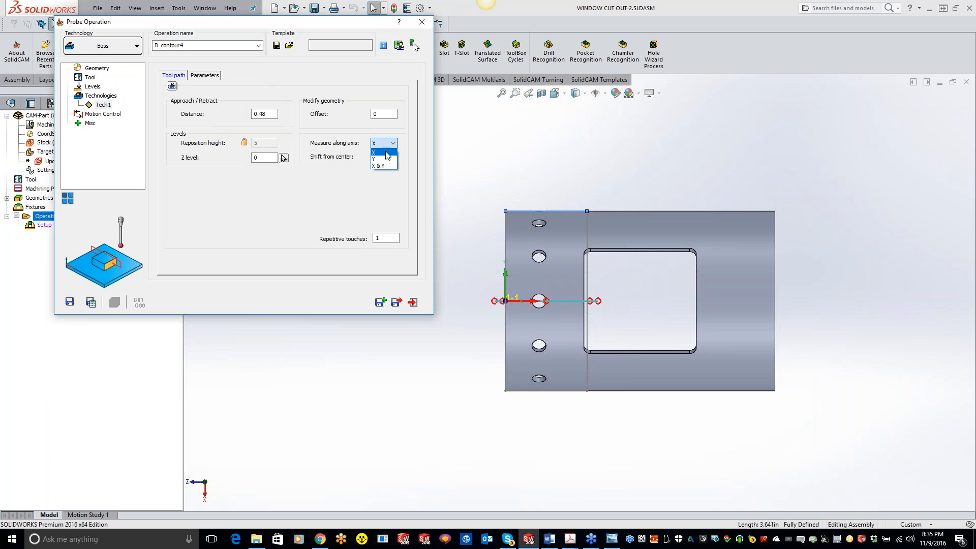
{"action": "left_click", "coordinate": [387, 160]}
{"action": "middle_click_drag", "start_coordinate": [590, 320], "coordinate": [638, 198]}
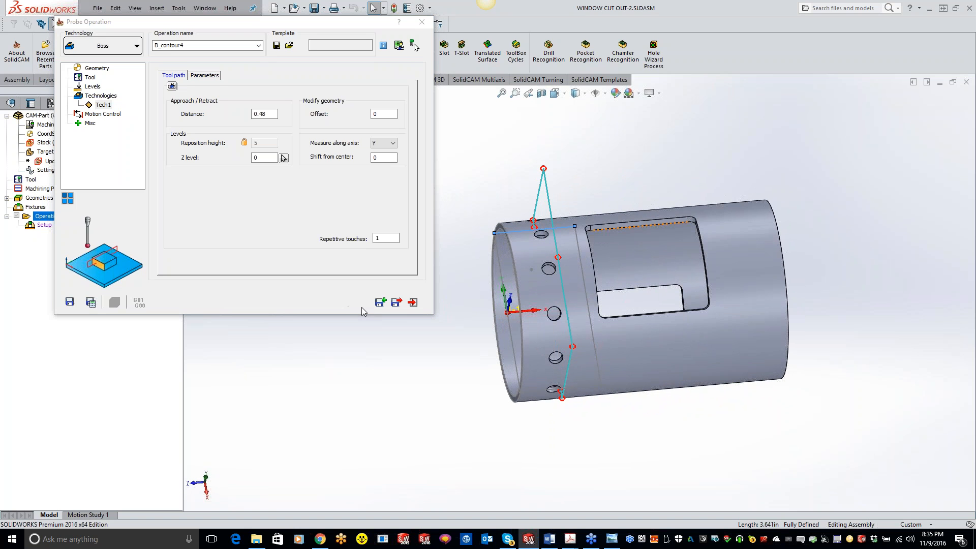
{"action": "left_click", "coordinate": [380, 303]}
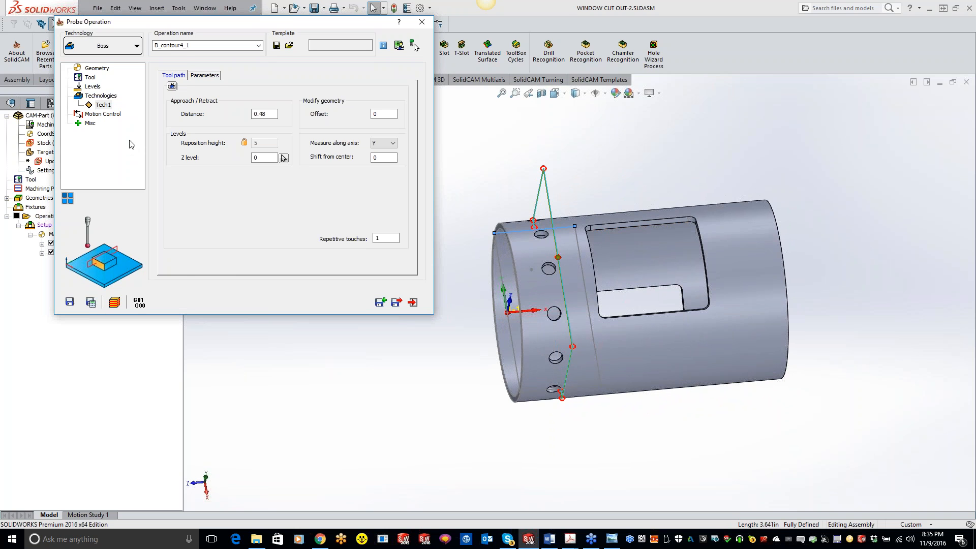
Change the copied probe operation to Single point Z and use the sketch point on top of the tube beside the holes as new geometry
{"action": "left_click", "coordinate": [102, 47]}
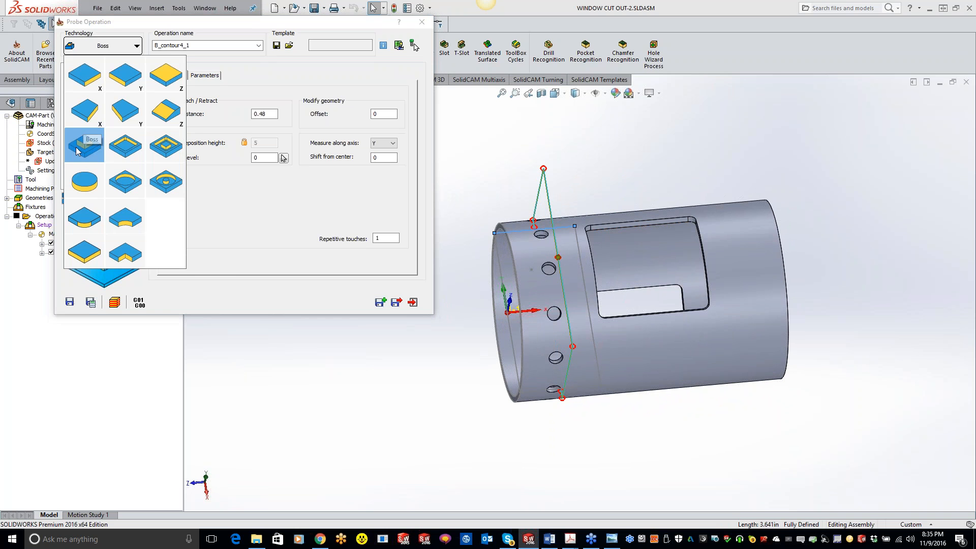
{"action": "left_click", "coordinate": [167, 75]}
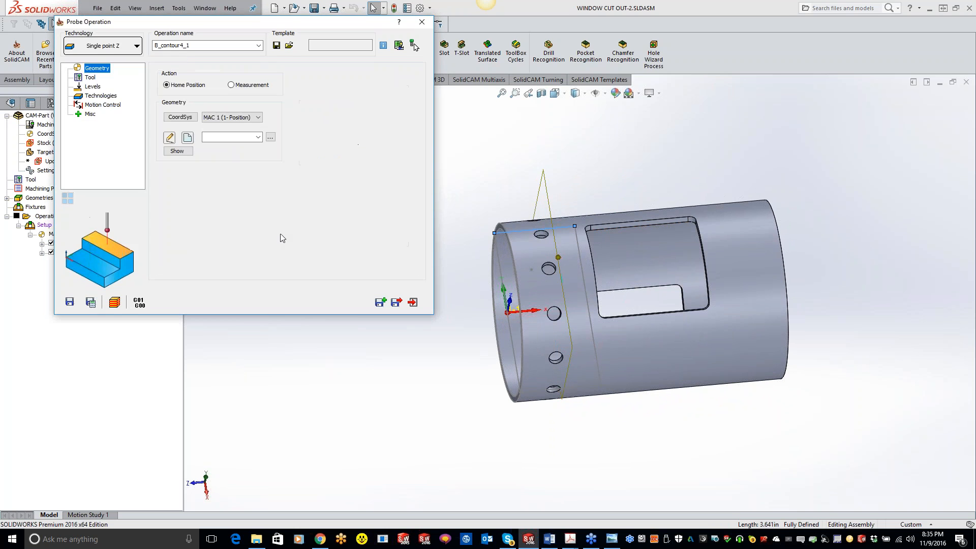
{"action": "left_click", "coordinate": [188, 137]}
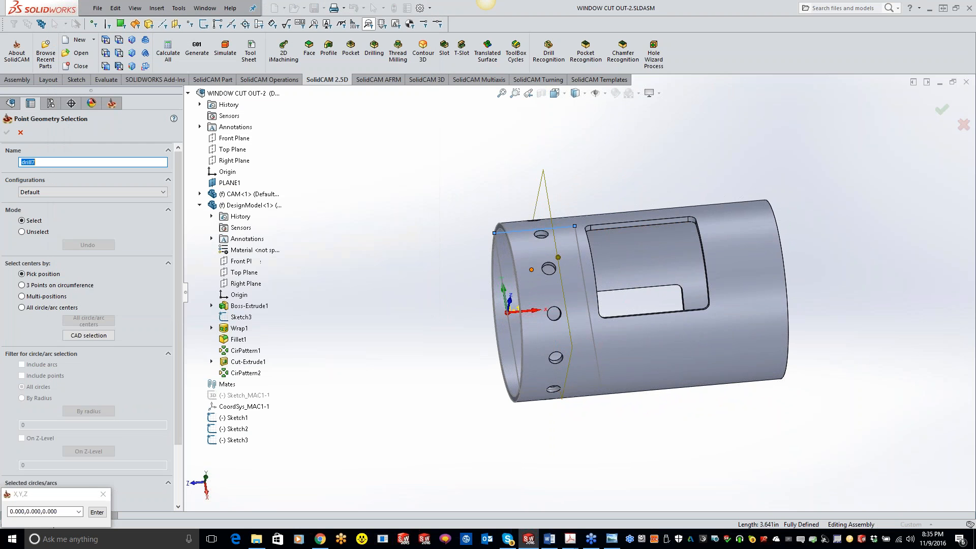
{"action": "left_click", "coordinate": [531, 270]}
{"action": "left_click", "coordinate": [8, 134]}
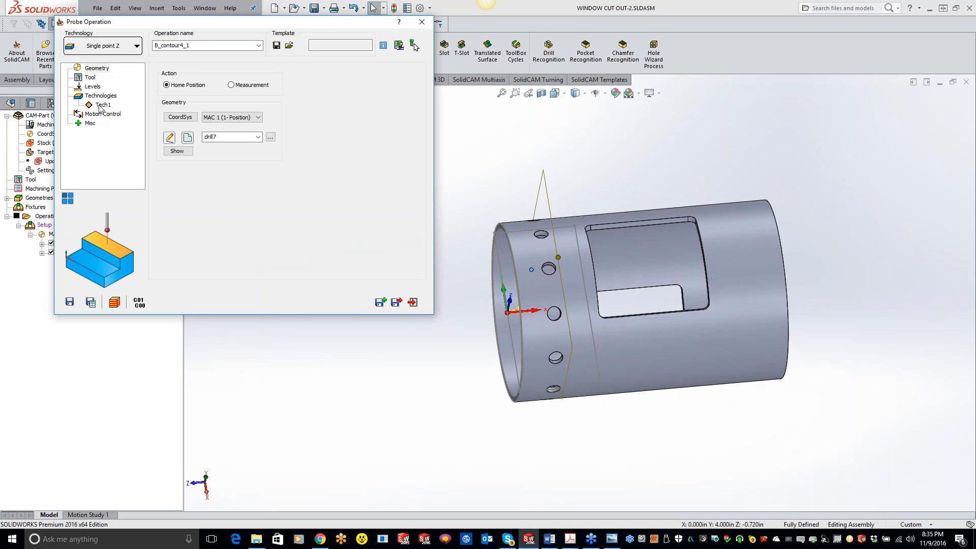
Set the Single point Z probe's Z level to 4 from its sketch point, and save and copy the operation
{"action": "left_click", "coordinate": [95, 106]}
{"action": "left_click_drag", "start_coordinate": [218, 145], "coordinate": [199, 144]}
{"action": "left_click", "coordinate": [238, 145]}
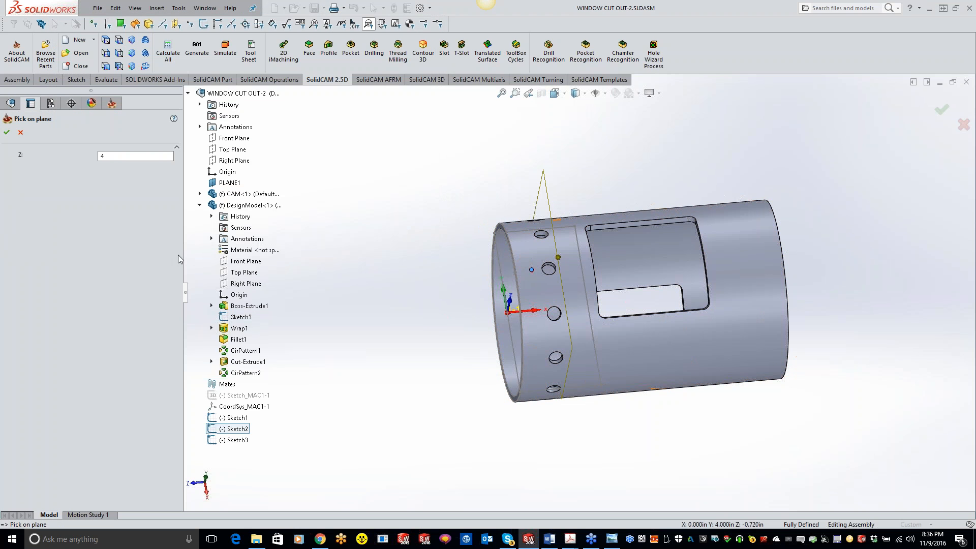
{"action": "left_click", "coordinate": [7, 133]}
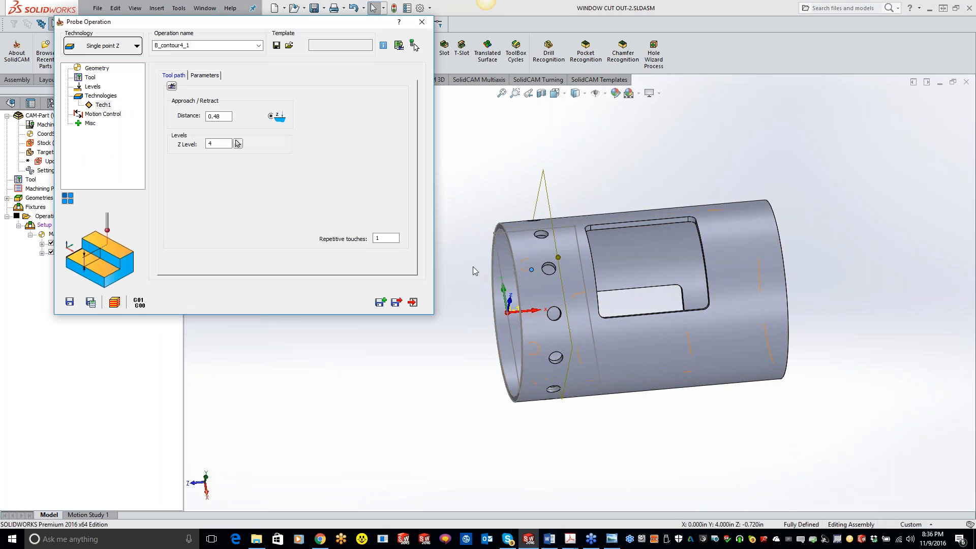
{"action": "left_click", "coordinate": [531, 269]}
{"action": "left_click", "coordinate": [379, 303]}
Change the new copy to Single point X and define its geometry with the Sketch3 point on the tube's open end
{"action": "left_click", "coordinate": [94, 50]}
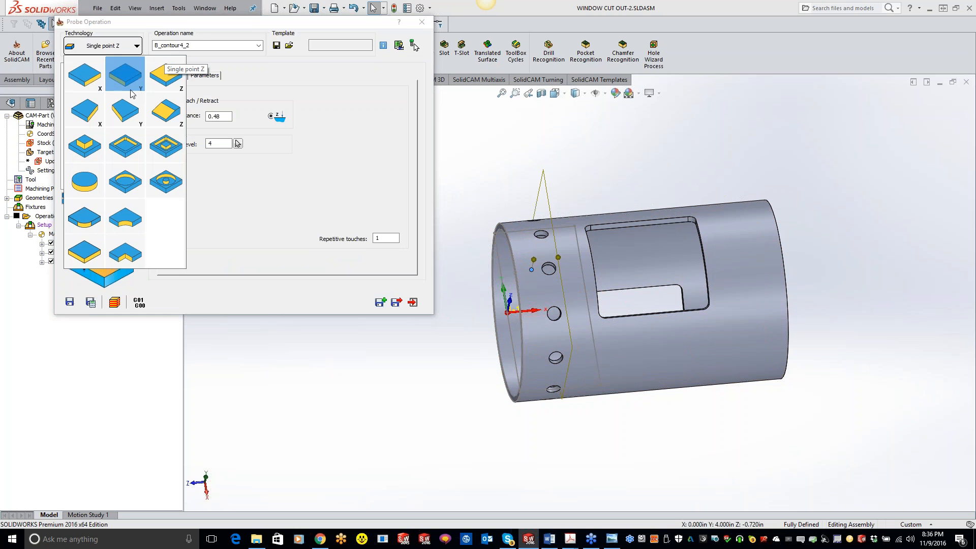
{"action": "left_click", "coordinate": [94, 83]}
{"action": "left_click", "coordinate": [102, 70]}
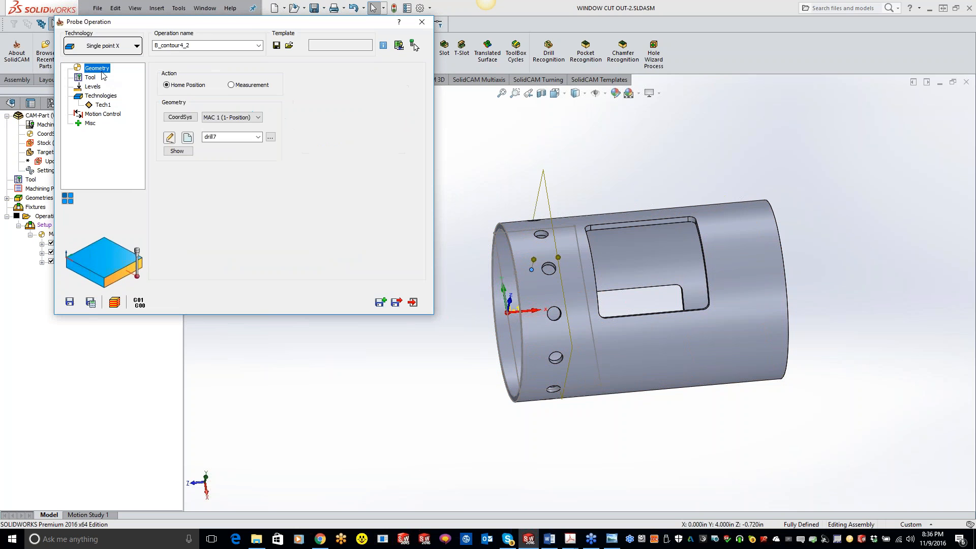
{"action": "left_click", "coordinate": [193, 140]}
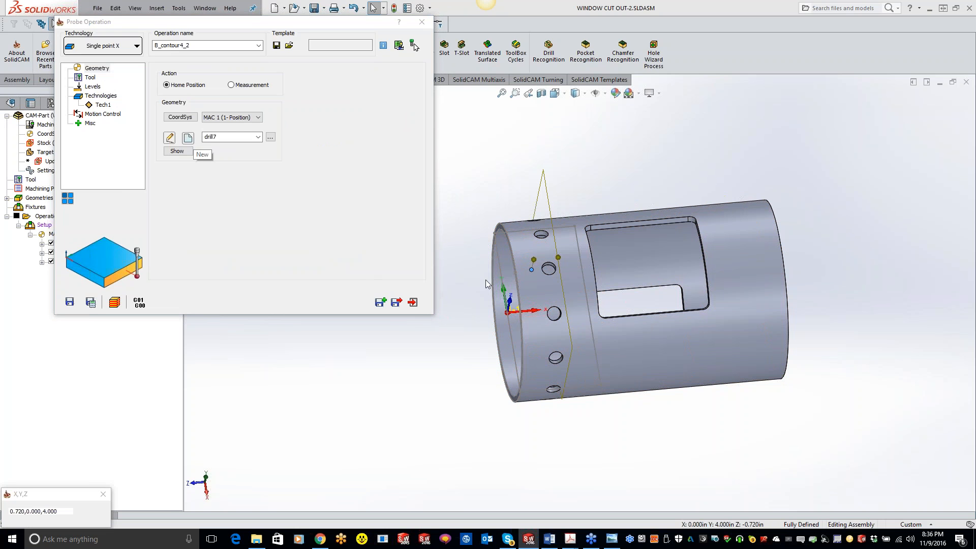
{"action": "middle_click_drag", "start_coordinate": [530, 265], "coordinate": [549, 266]}
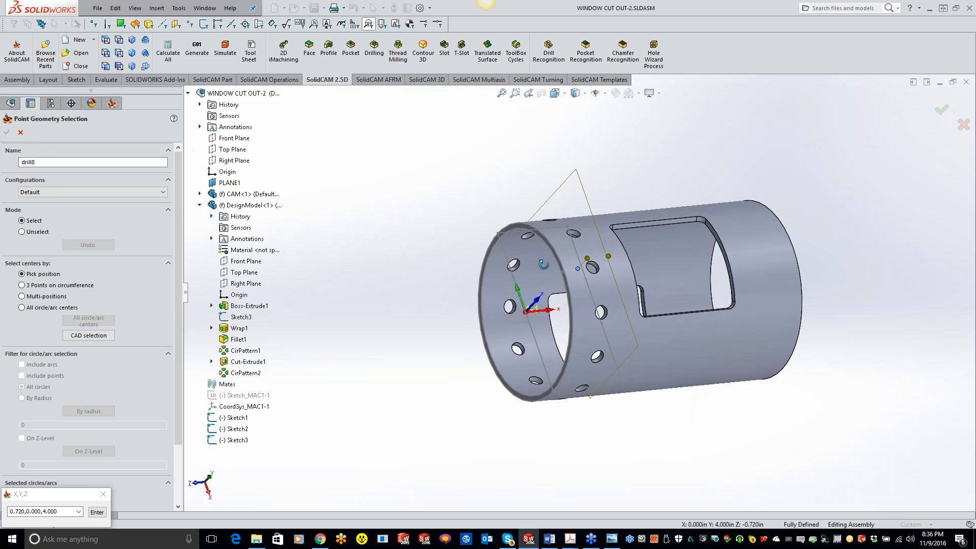
{"action": "left_click", "coordinate": [562, 272]}
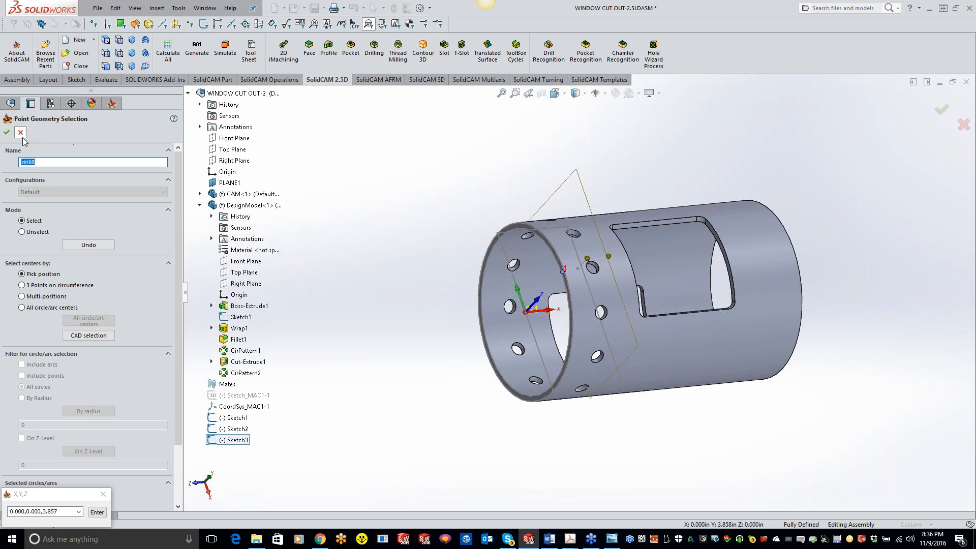
{"action": "left_click", "coordinate": [21, 133]}
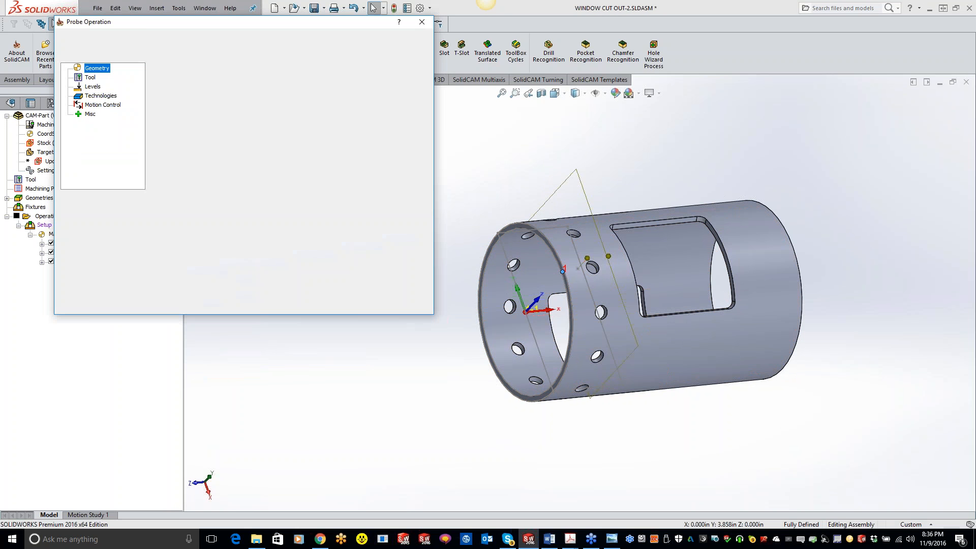
Set the Single point X probe's Z level to 3.8576 from its sketch point, calculate the operation and close it
{"action": "left_click", "coordinate": [105, 106]}
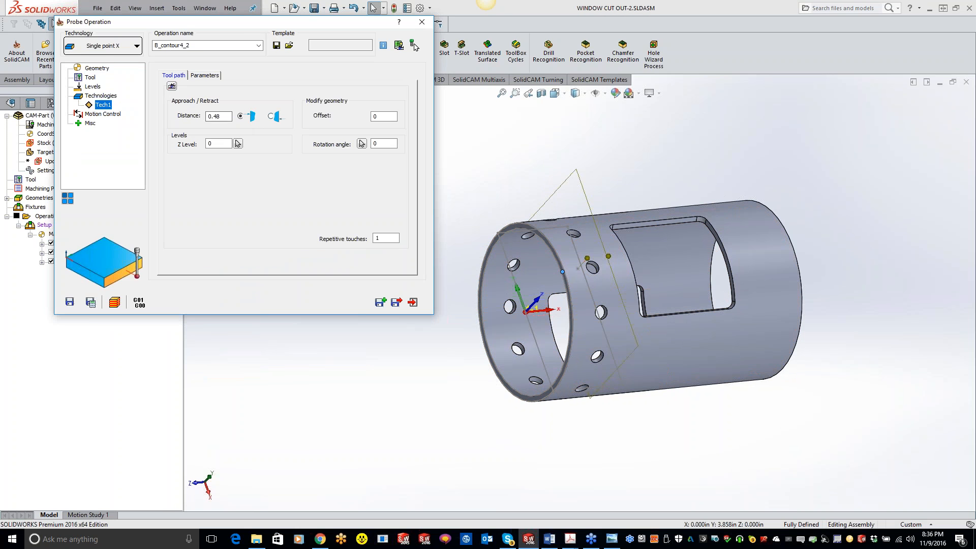
{"action": "left_click", "coordinate": [216, 144]}
{"action": "left_click", "coordinate": [238, 144]}
{"action": "left_click", "coordinate": [562, 271]}
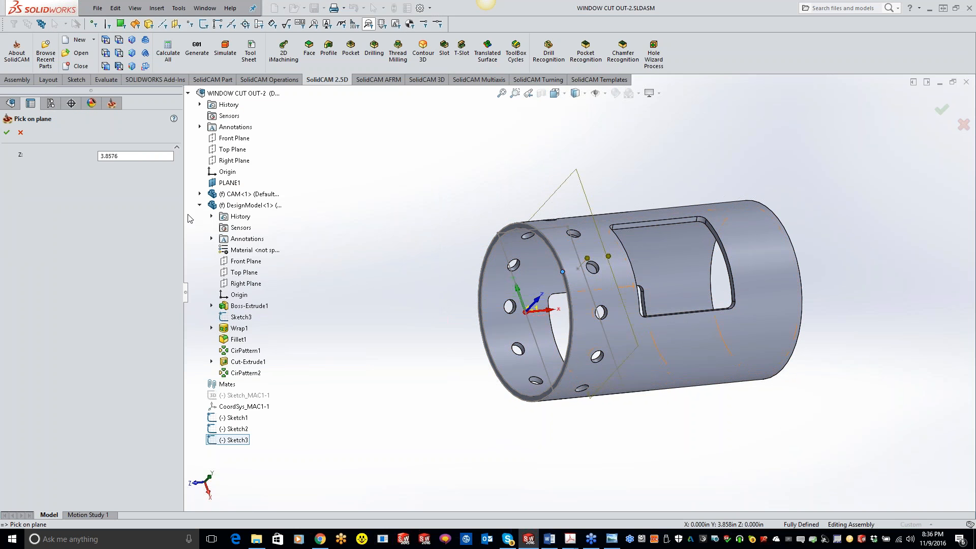
{"action": "left_click", "coordinate": [7, 133]}
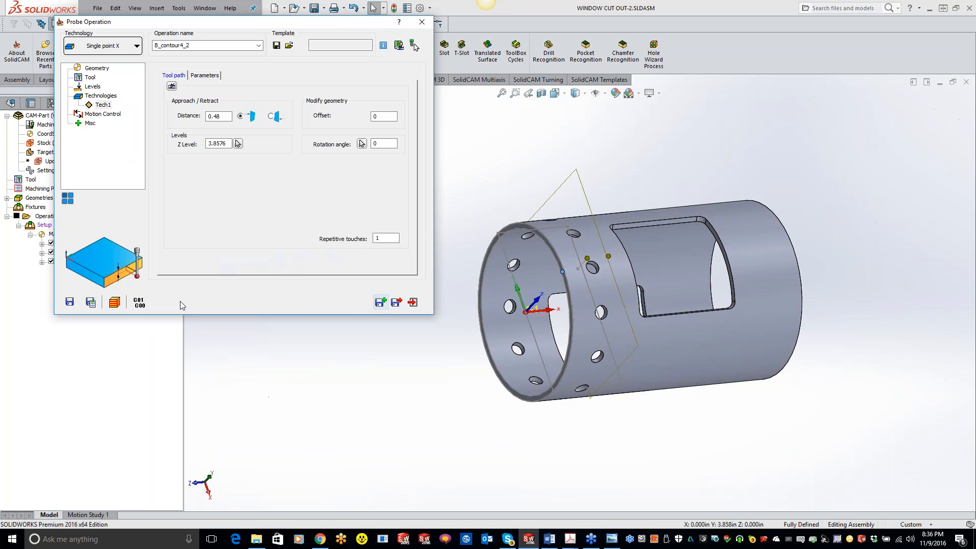
{"action": "left_click", "coordinate": [93, 302]}
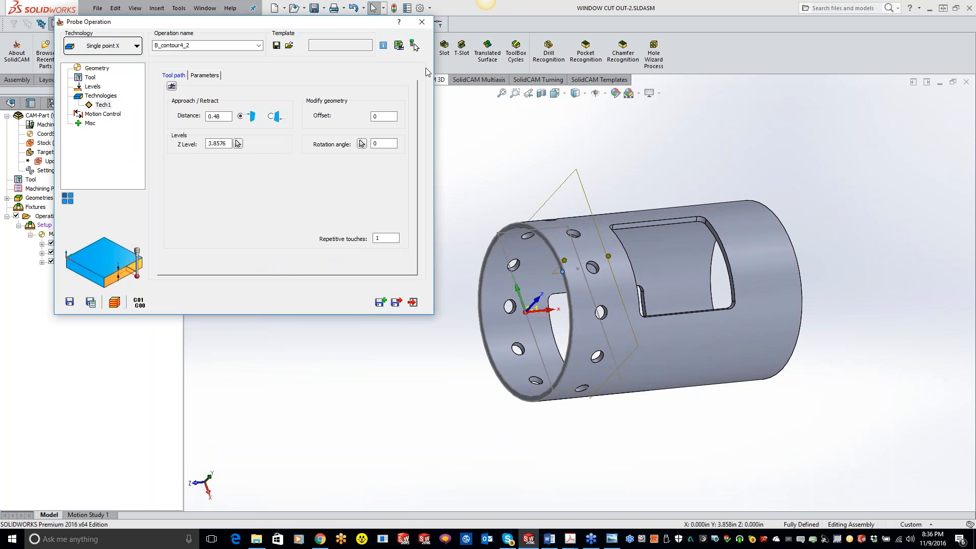
{"action": "left_click", "coordinate": [422, 21]}
Turn off the tool path display of the three B_contour4 probe operations
{"action": "left_click", "coordinate": [51, 243]}
{"action": "left_click", "coordinate": [51, 253]}
{"action": "left_click", "coordinate": [51, 261]}
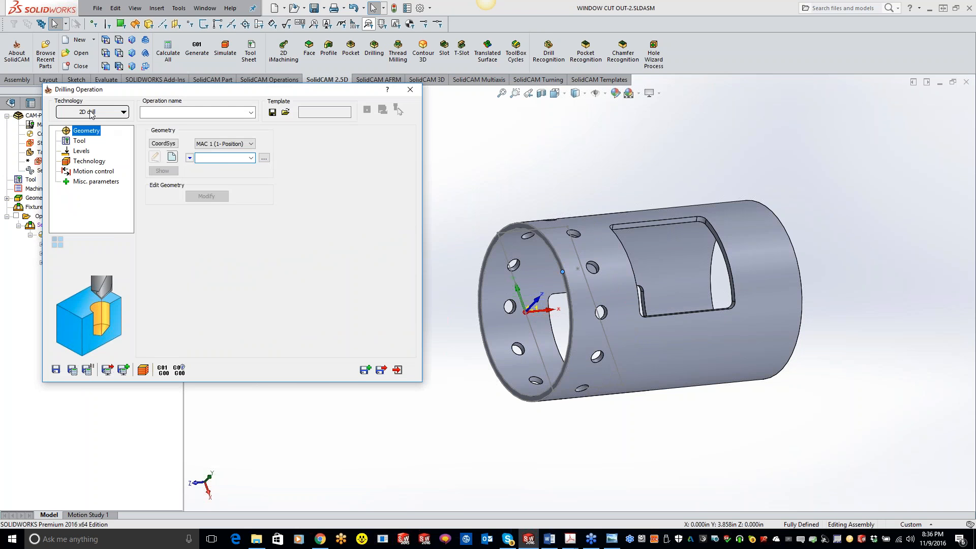
Start new around-4th-axis drill geometry for the drilling operation and select the face of one hole near the tube's open end
{"action": "left_click", "coordinate": [190, 159]}
{"action": "left_click", "coordinate": [226, 182]}
{"action": "left_click", "coordinate": [172, 156]}
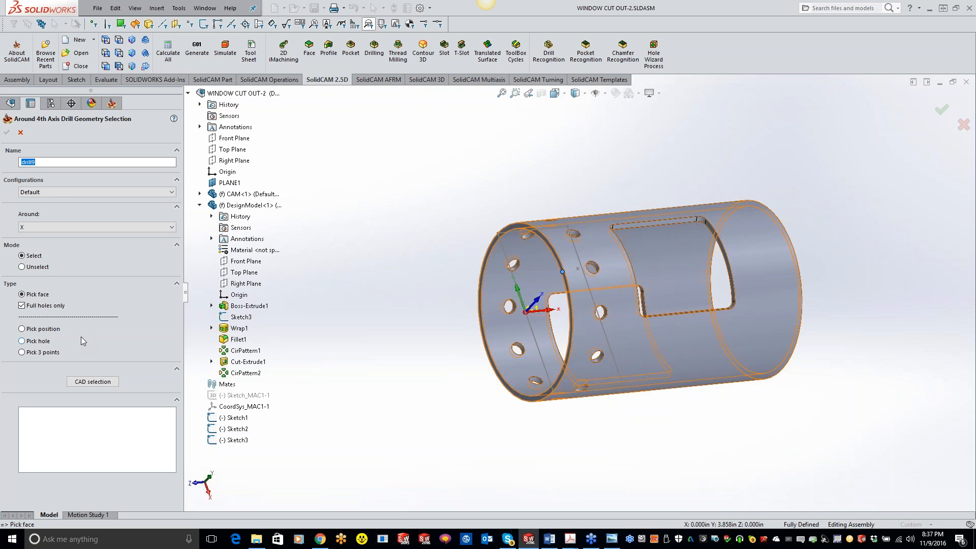
{"action": "left_click", "coordinate": [107, 383]}
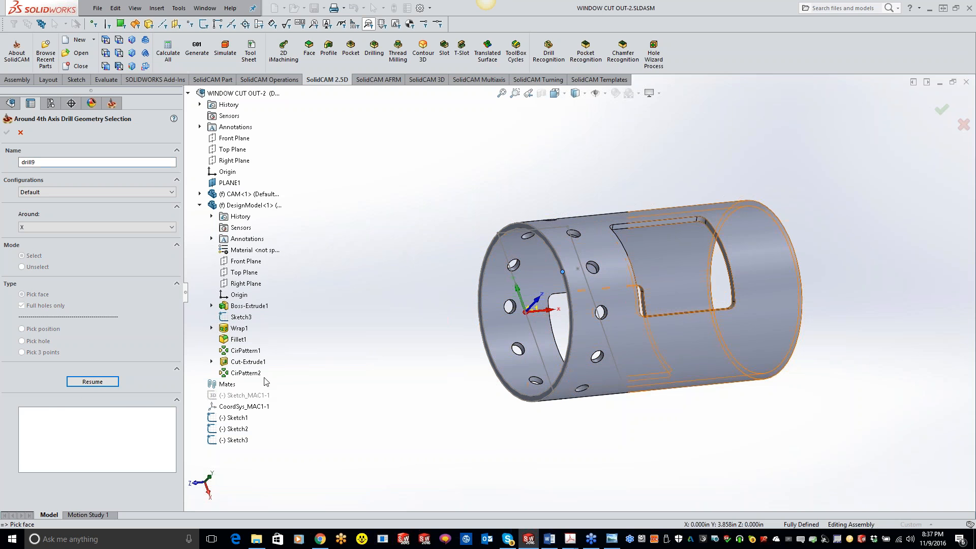
{"action": "left_click", "coordinate": [517, 349]}
{"action": "left_click", "coordinate": [92, 381]}
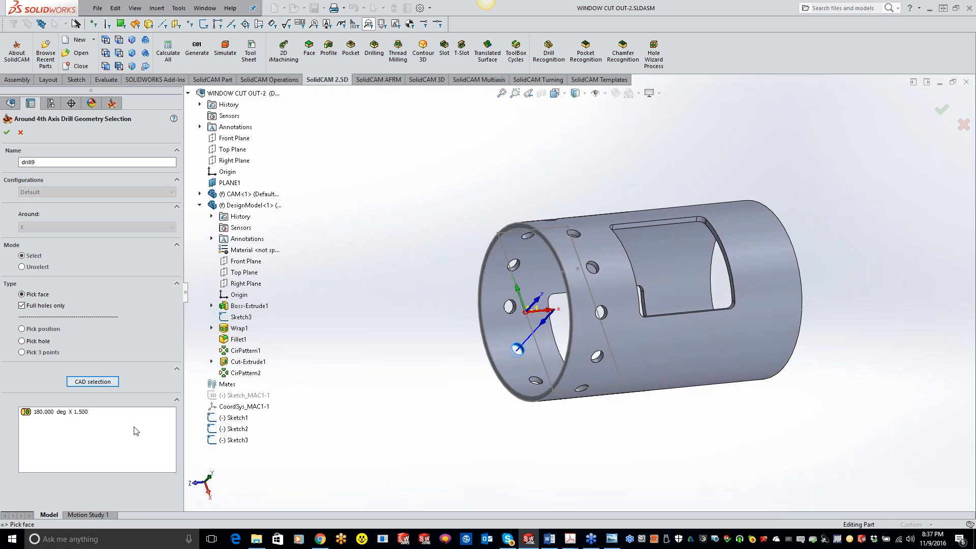
Add the remaining holes of CirPattern2 to the drill geometry and accept it
{"action": "left_click", "coordinate": [104, 382]}
{"action": "left_click", "coordinate": [246, 373]}
{"action": "left_click", "coordinate": [109, 384]}
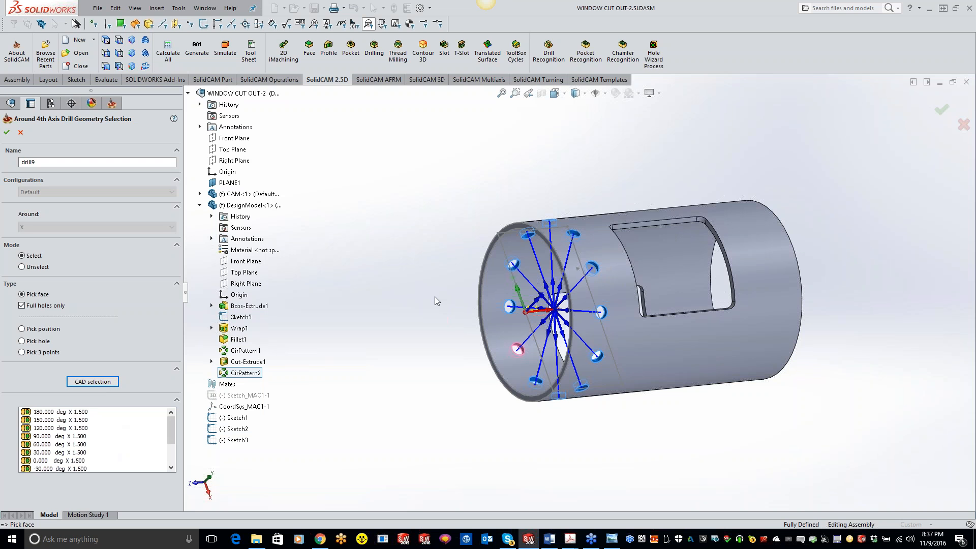
{"action": "mouse_move", "coordinate": [456, 295]}
{"action": "middle_mouse_down"}
{"action": "mouse_move", "coordinate": [525, 289]}
{"action": "mouse_move", "coordinate": [473, 288]}
{"action": "mouse_move", "coordinate": [469, 302]}
{"action": "middle_mouse_up"}
{"action": "left_click", "coordinate": [7, 132]}
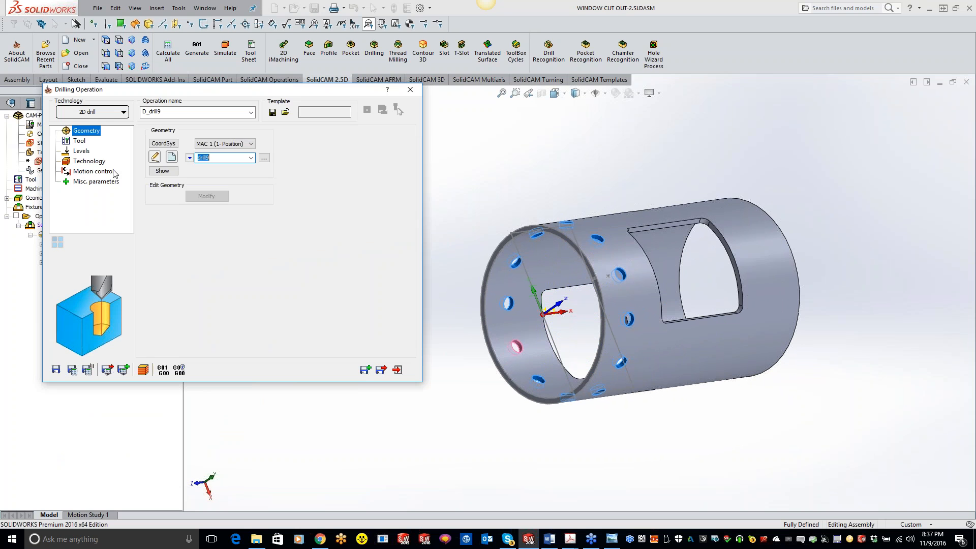
Assign tool 2, the 0.75 inch spot drill, to the drilling operation
{"action": "left_click", "coordinate": [79, 142]}
{"action": "left_click", "coordinate": [220, 310]}
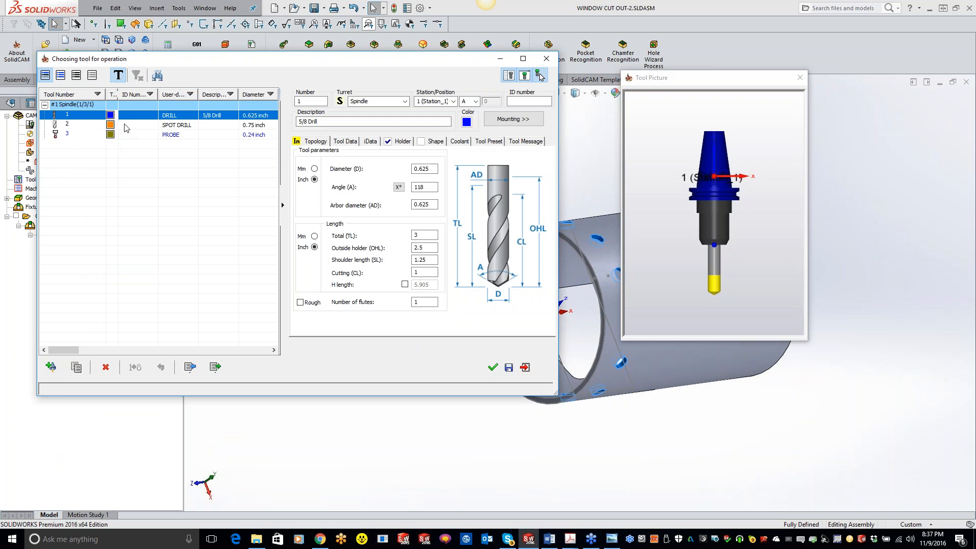
{"action": "double_click", "coordinate": [127, 125]}
Set the spot drill's depth to 0 with a diameter value of 0.645, calculate the path, and save and copy the operation
{"action": "left_click", "coordinate": [82, 152]}
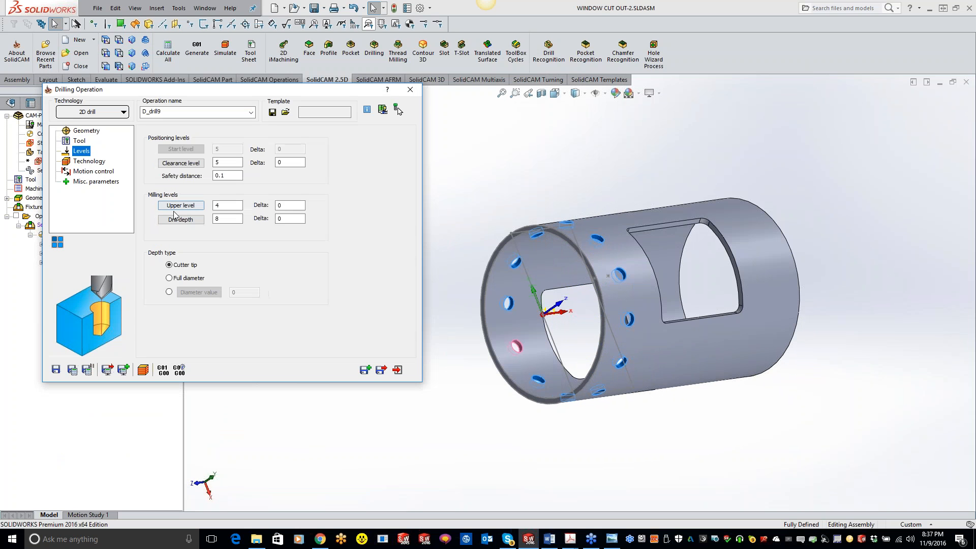
{"action": "double_click", "coordinate": [216, 219]}
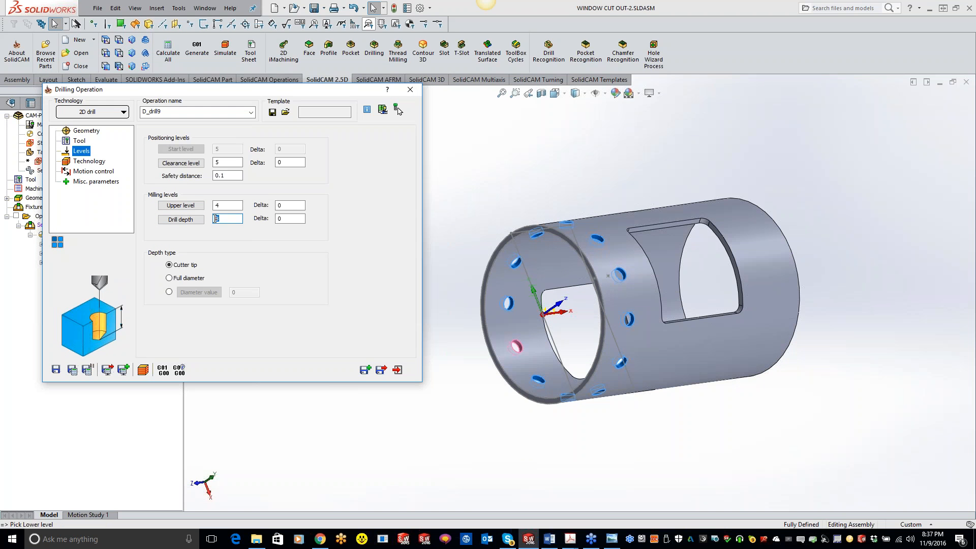
{"action": "left_click", "coordinate": [170, 292]}
{"action": "left_click", "coordinate": [245, 292]}
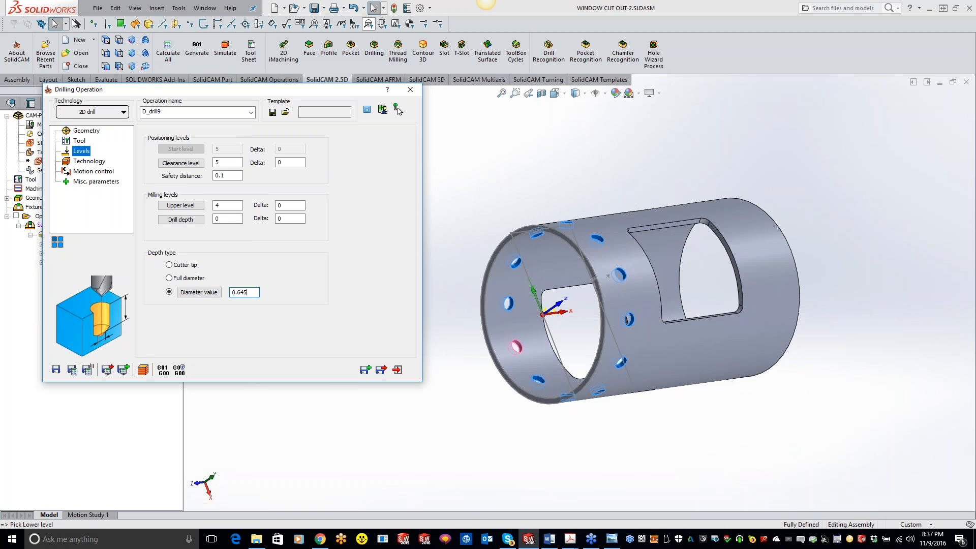
{"action": "left_click", "coordinate": [72, 370]}
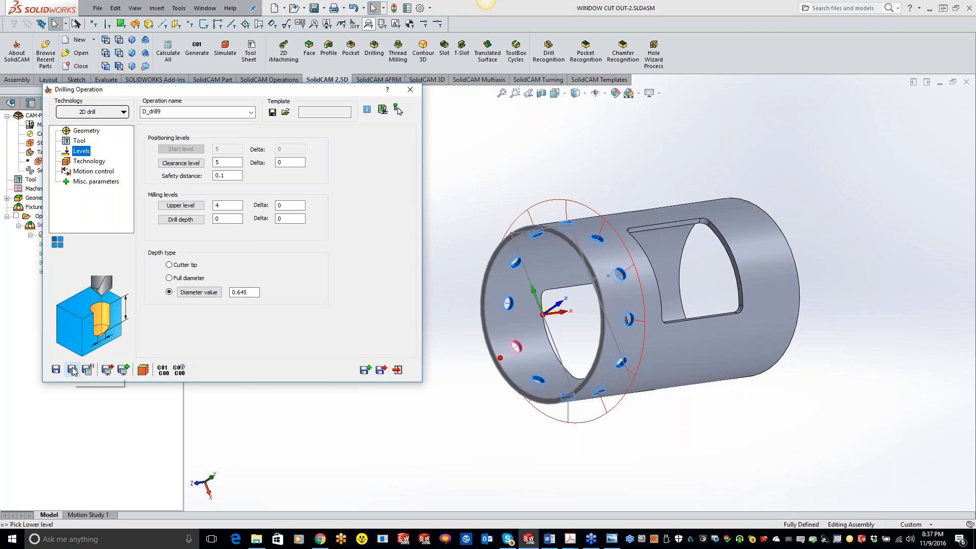
{"action": "left_click", "coordinate": [365, 369]}
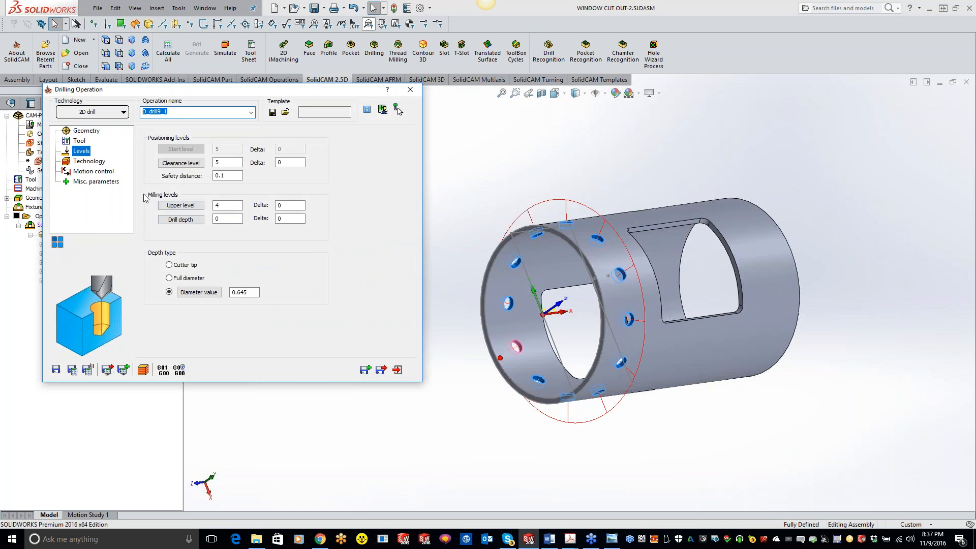
Assign tool 1, the 5/8 drill, to the copied operation, with Full diameter depth type and a new drill depth
{"action": "left_click", "coordinate": [80, 141]}
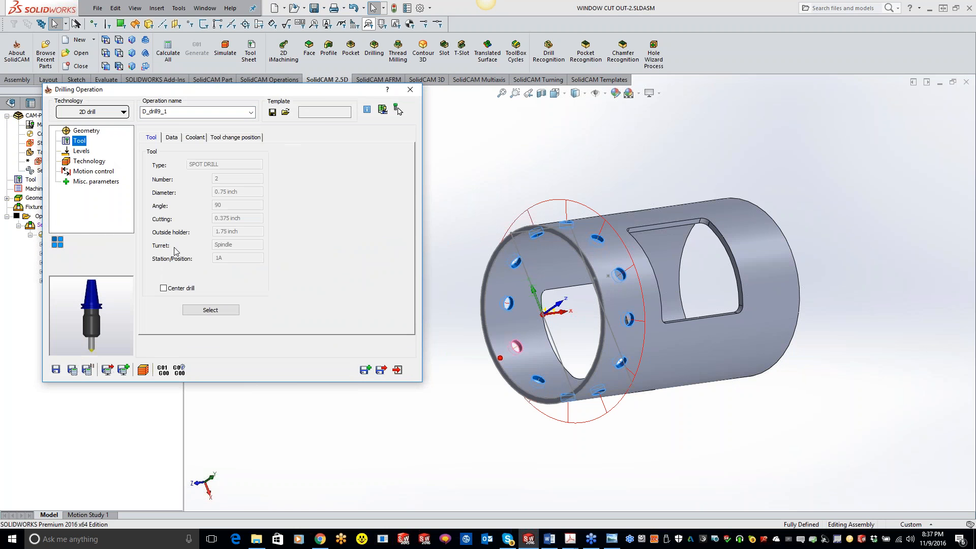
{"action": "left_click", "coordinate": [192, 308]}
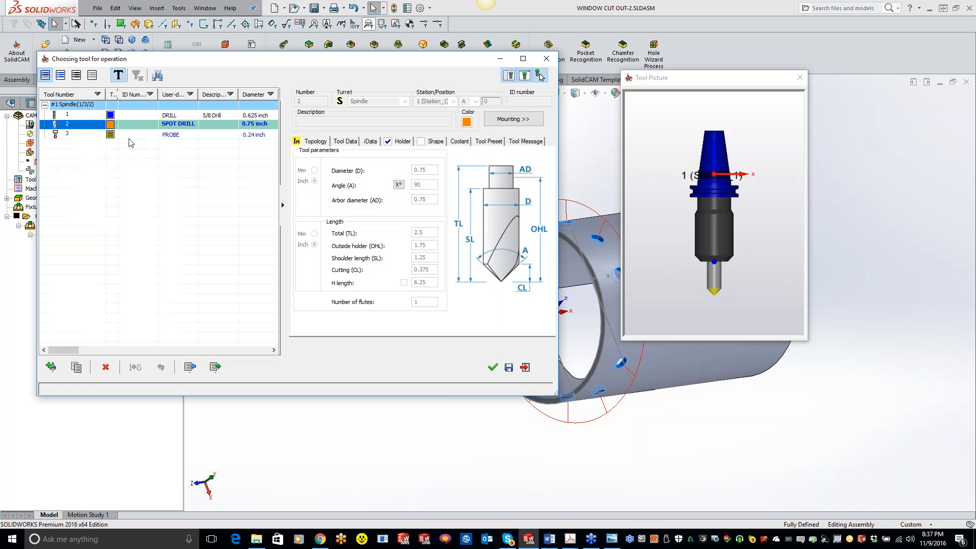
{"action": "double_click", "coordinate": [121, 116]}
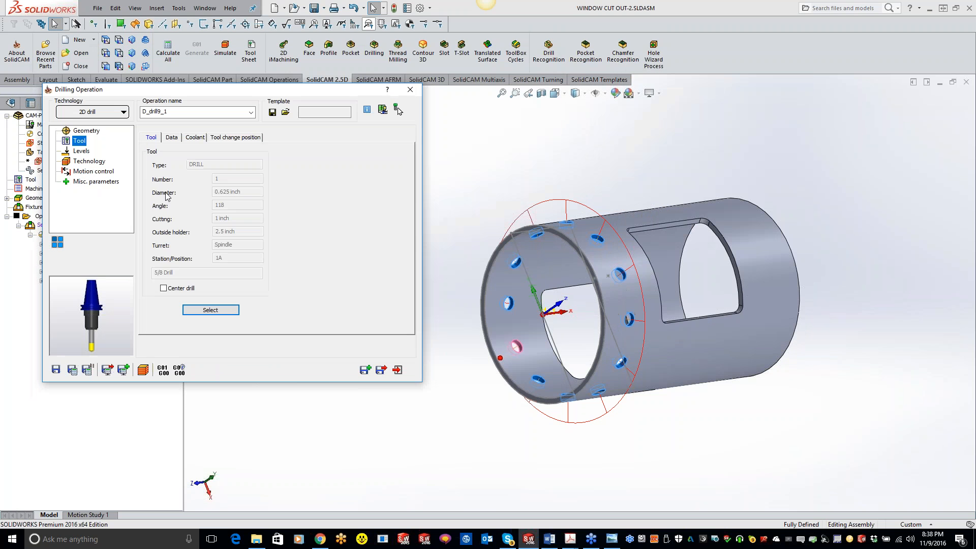
{"action": "left_click", "coordinate": [169, 278]}
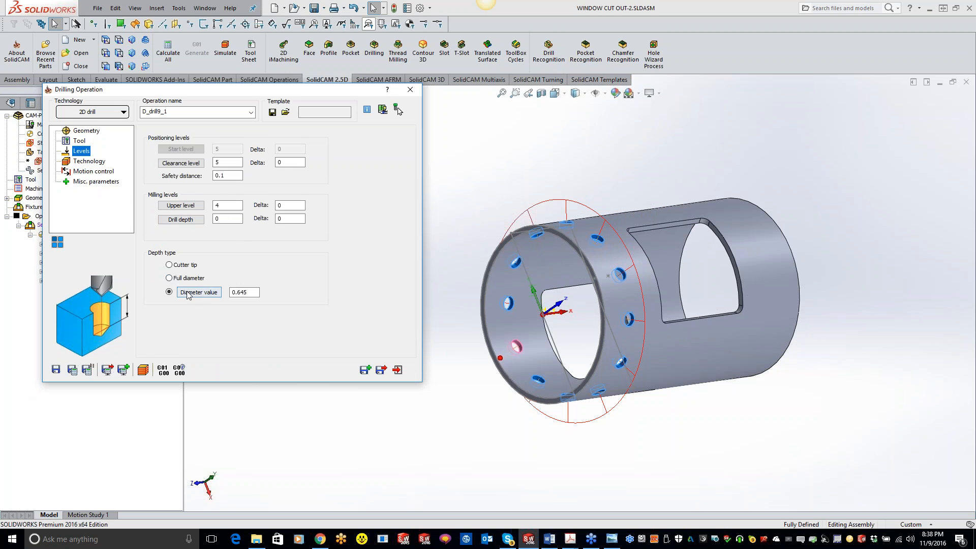
{"action": "left_click", "coordinate": [228, 222]}
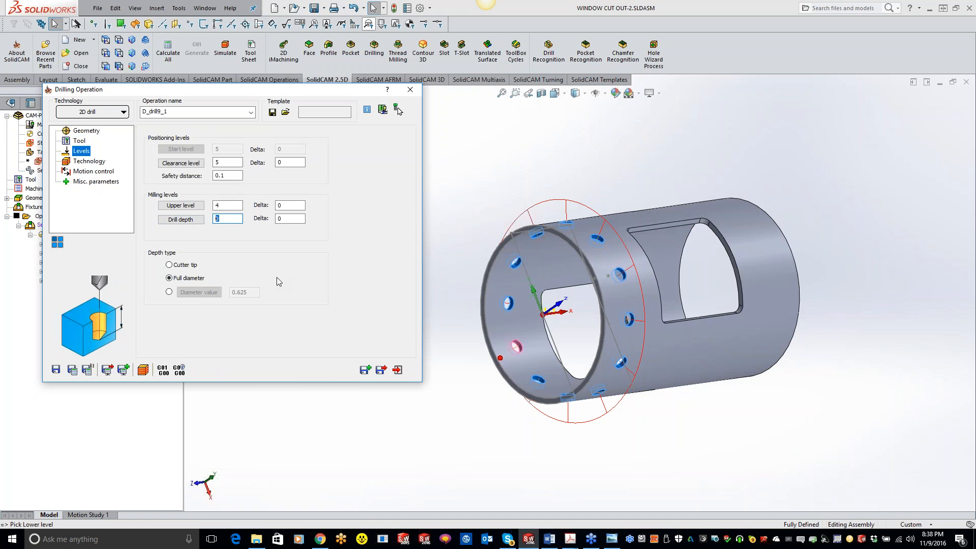
{"action": "type", "text": ".5"}
Change the 5/8 drill operation to the G83 peck cycle with a step down of 0.05, and close the operation
{"action": "left_click", "coordinate": [95, 160]}
{"action": "left_click", "coordinate": [336, 157]}
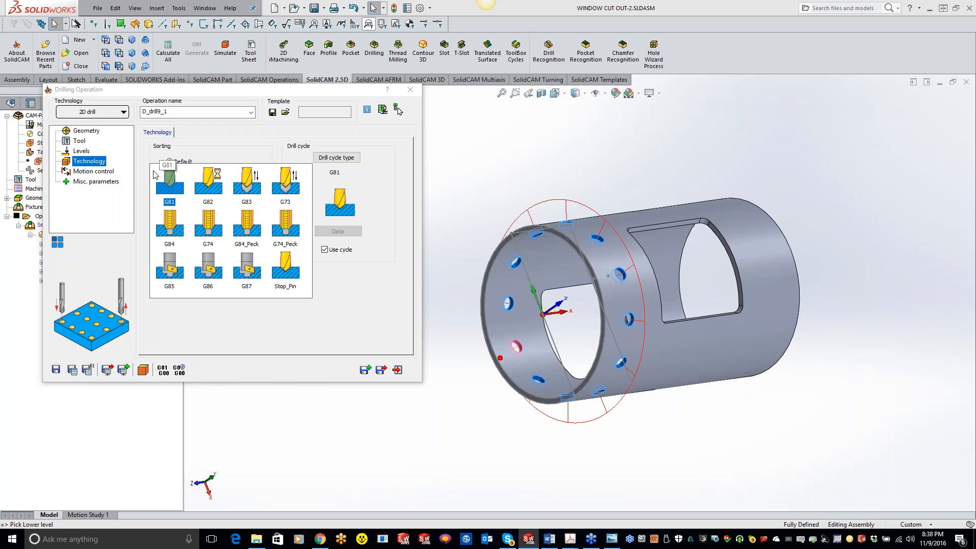
{"action": "left_click", "coordinate": [248, 181]}
{"action": "left_click", "coordinate": [341, 231]}
{"action": "left_click", "coordinate": [328, 199]}
{"action": "type", "text": "."}
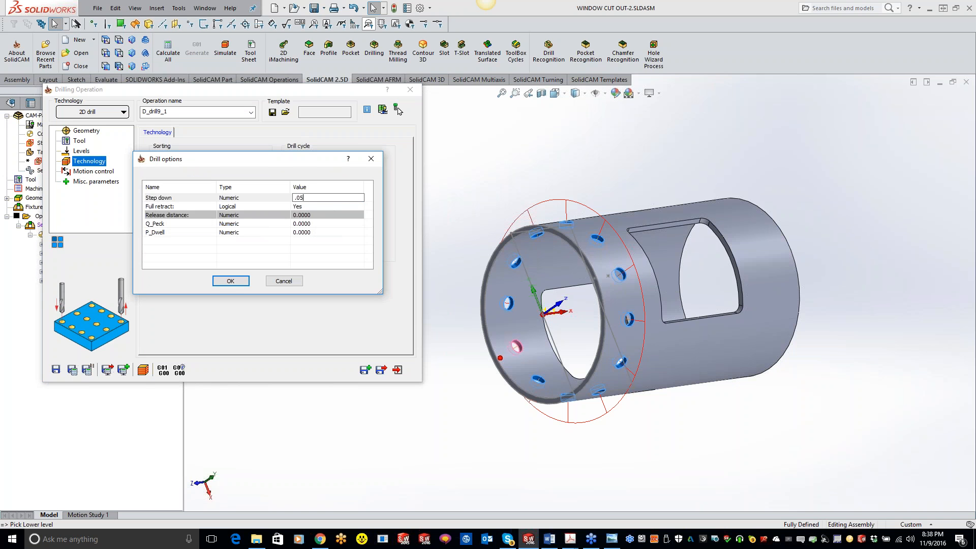
{"action": "type", "text": "05"}
{"action": "left_click", "coordinate": [230, 281]}
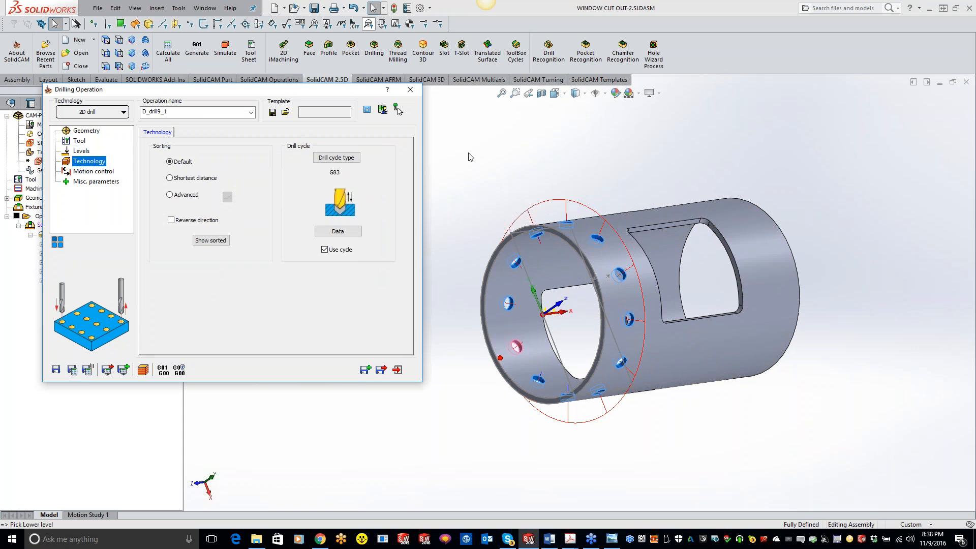
{"action": "left_click", "coordinate": [411, 89]}
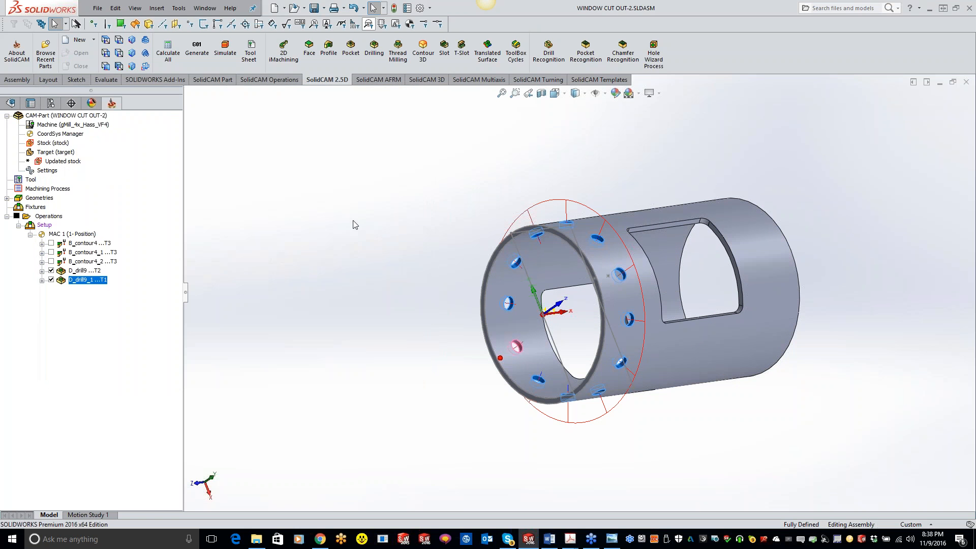
Open Machine Simulation for all operations of the part
{"action": "left_click", "coordinate": [53, 217]}
{"action": "left_click", "coordinate": [225, 50]}
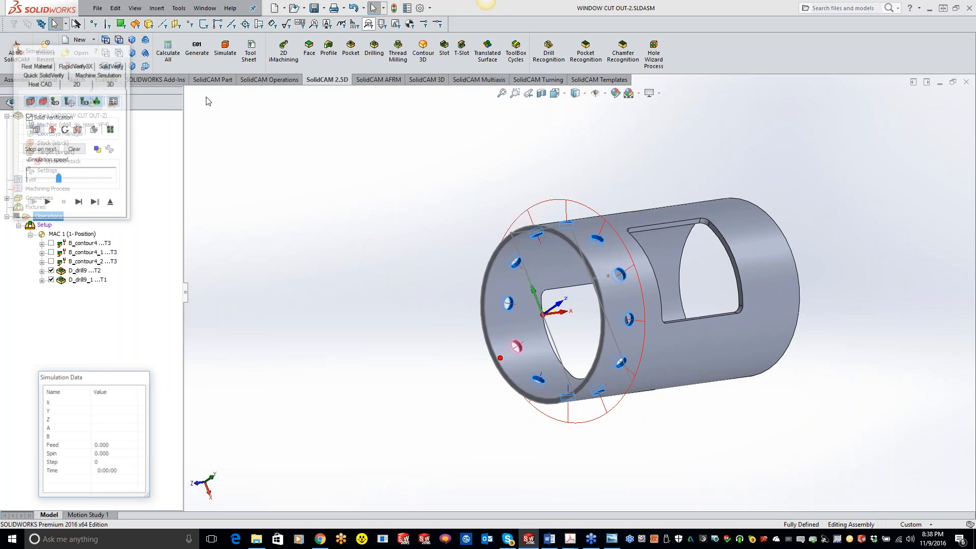
{"action": "left_click", "coordinate": [115, 74]}
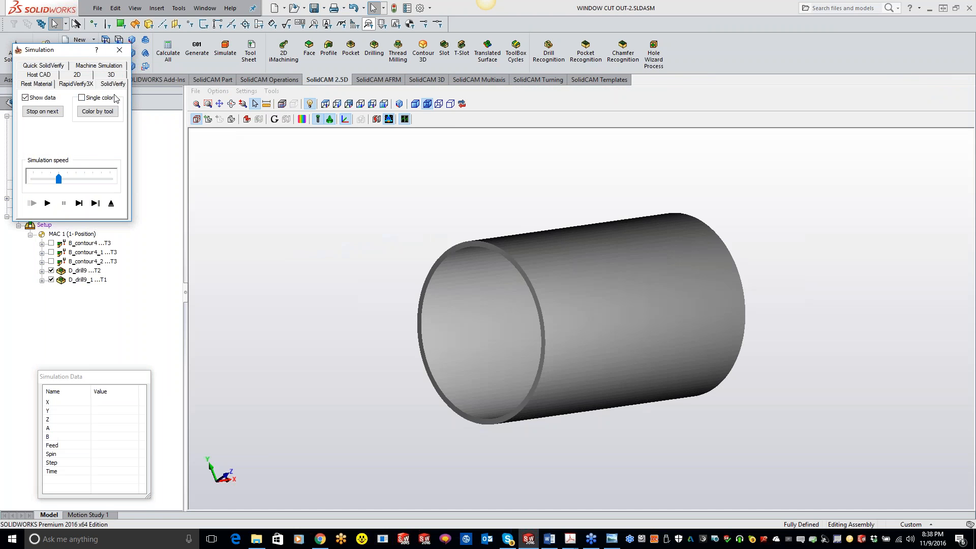
{"action": "left_click", "coordinate": [108, 68]}
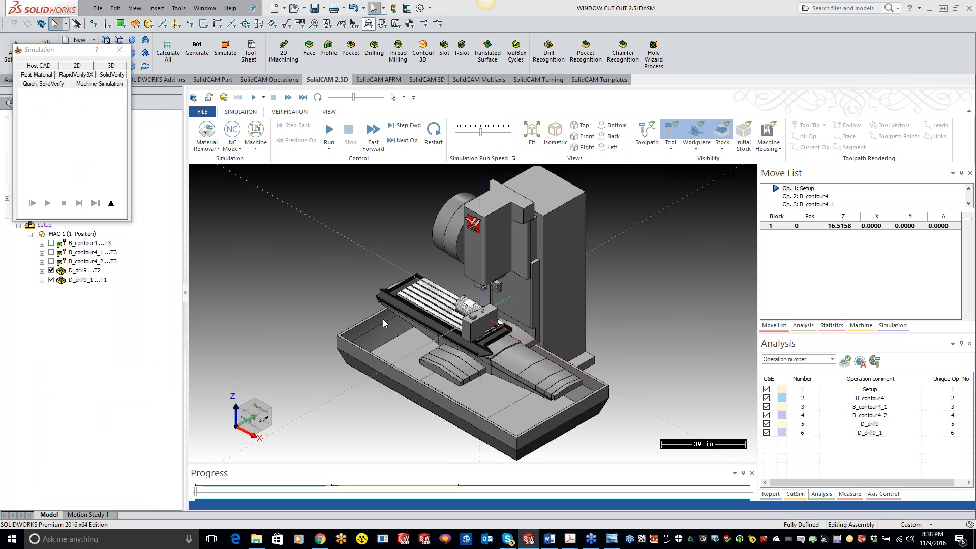
Run the machine simulation through probing, spot drilling and peck drilling at a faster speed, and inspect the drilled tube on the machine
{"action": "scroll", "coordinate": [441, 314], "scroll_direction": "up", "scroll_amount": 5}
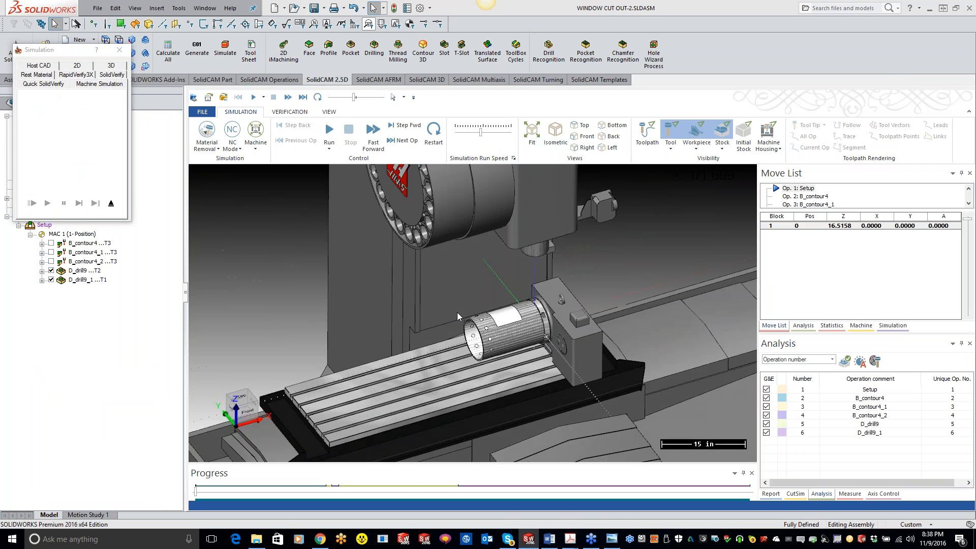
{"action": "scroll", "coordinate": [456, 312], "scroll_direction": "up", "scroll_amount": 2}
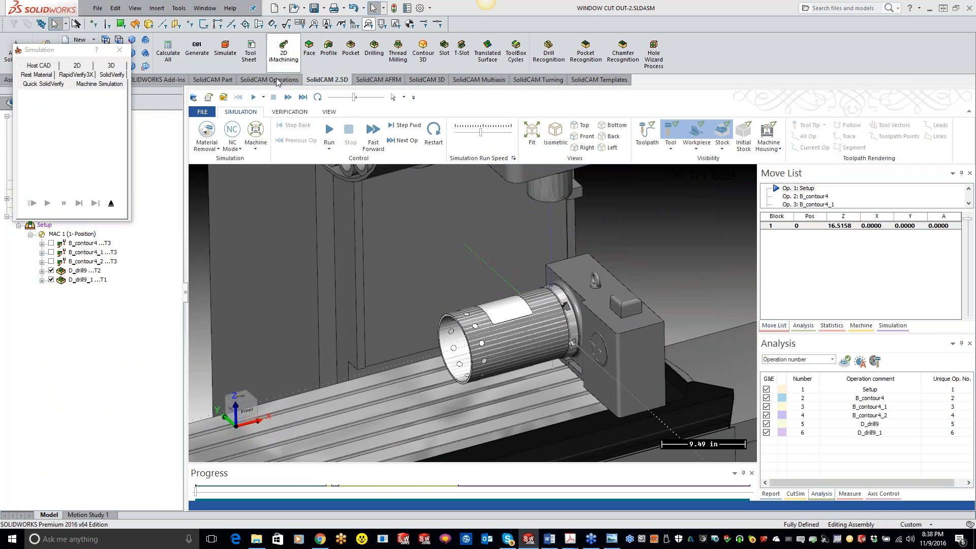
{"action": "left_click", "coordinate": [329, 133]}
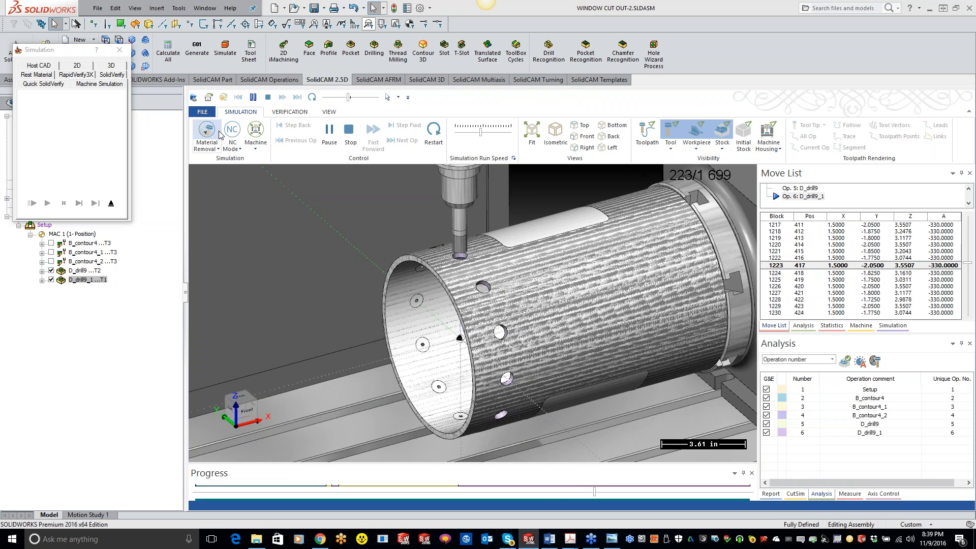
{"action": "left_click_drag", "start_coordinate": [347, 97], "coordinate": [355, 97]}
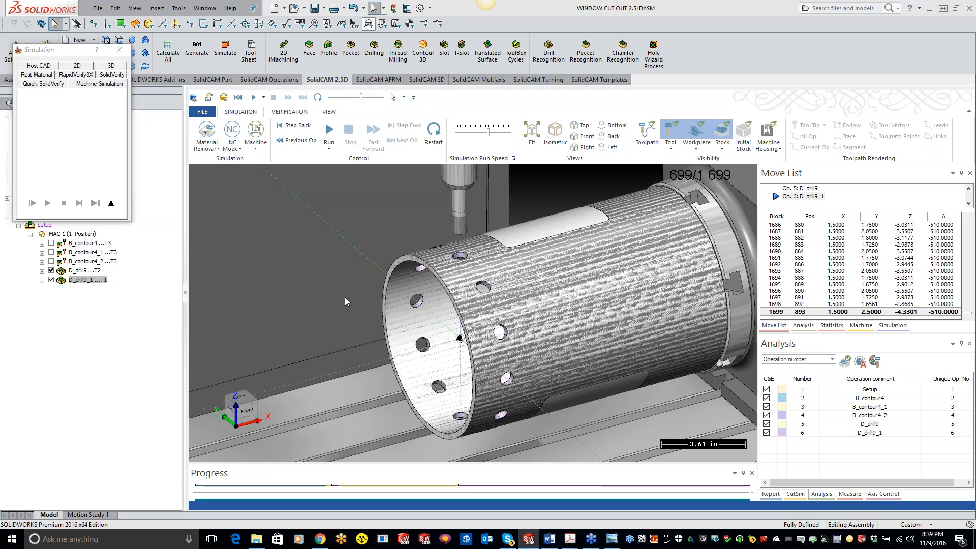
{"action": "scroll", "coordinate": [392, 322], "scroll_direction": "down", "scroll_amount": 3}
{"action": "scroll", "coordinate": [393, 323], "scroll_direction": "down", "scroll_amount": 5}
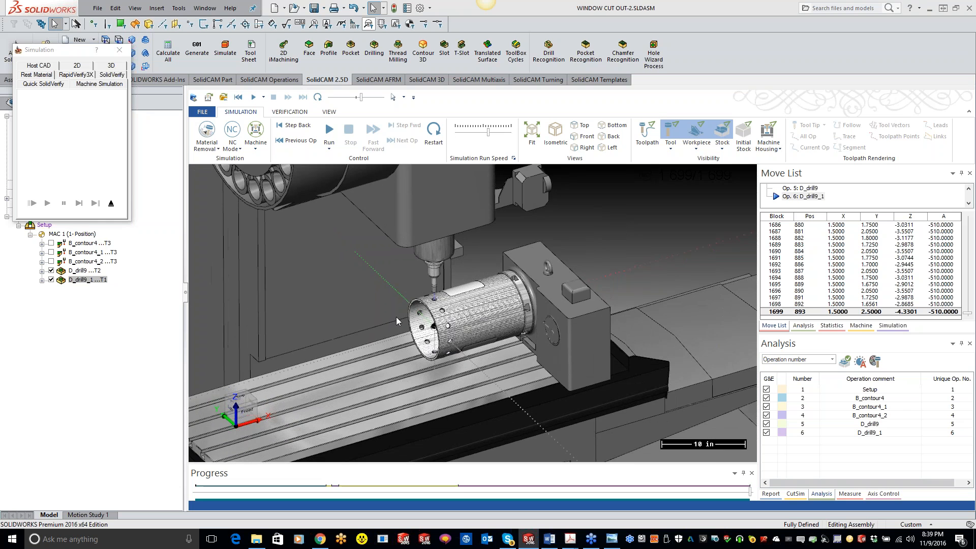
{"action": "scroll", "coordinate": [396, 318], "scroll_direction": "down", "scroll_amount": 3}
{"action": "scroll", "coordinate": [395, 316], "scroll_direction": "down", "scroll_amount": 2}
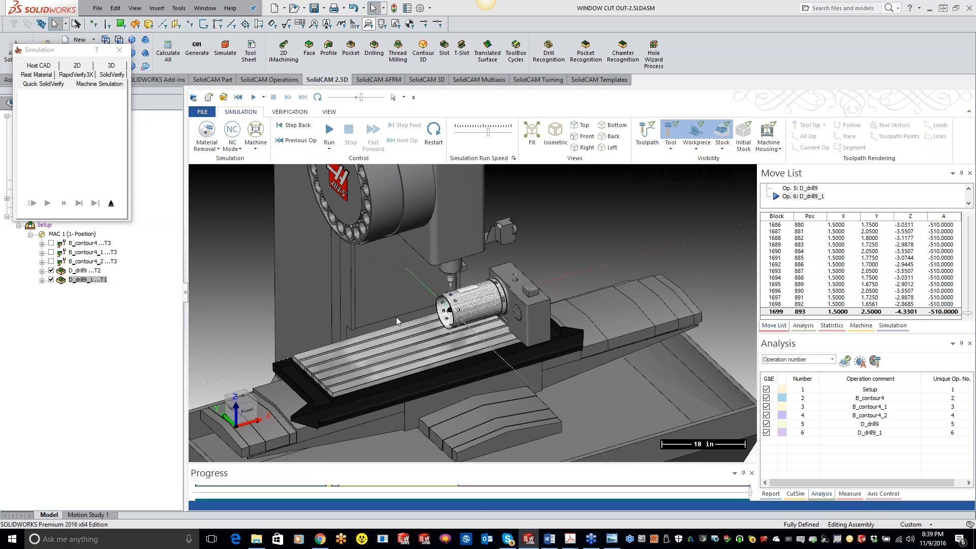
{"action": "scroll", "coordinate": [395, 316], "scroll_direction": "down", "scroll_amount": 3}
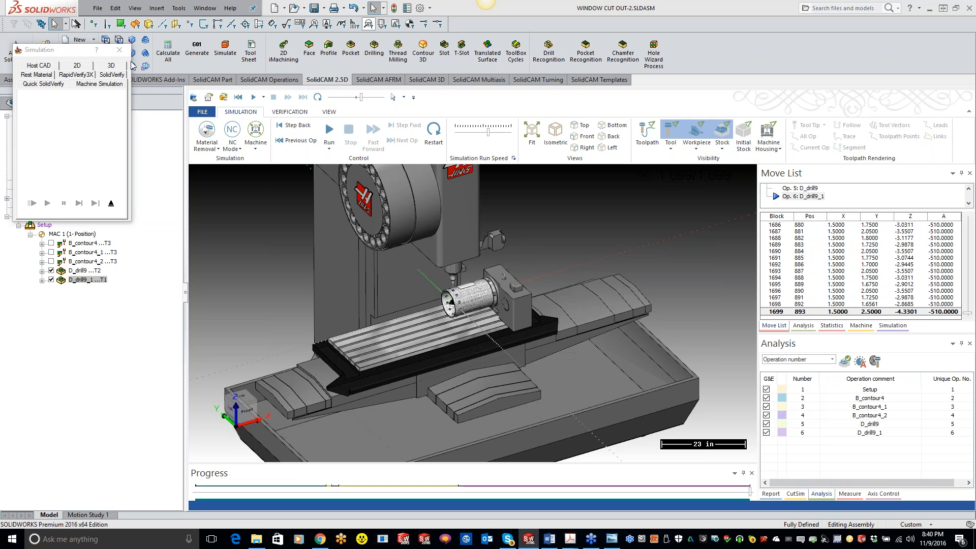
Exit the machine simulation, reopen the G83 drill operation D_drill9_1 and enable Reverse direction for its hole sorting
{"action": "left_click", "coordinate": [111, 204]}
{"action": "double_click", "coordinate": [87, 280]}
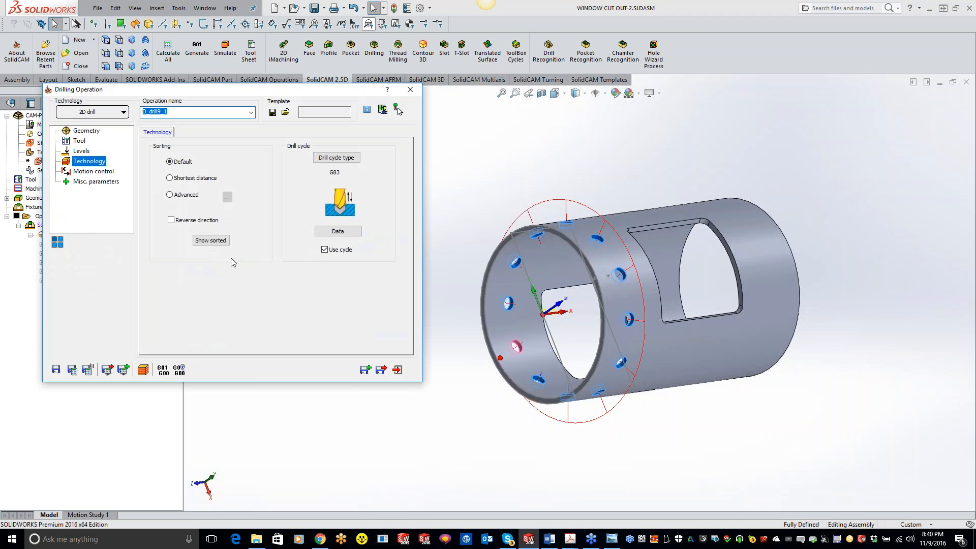
{"action": "left_click", "coordinate": [171, 220]}
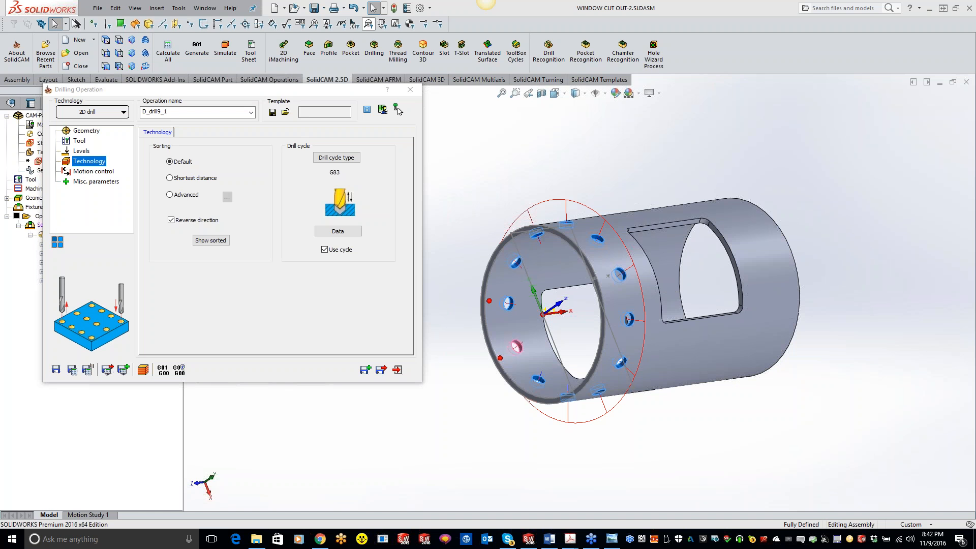
View the Tell-A-Friend flyer in Adobe Acrobat, and switch to the SolidCAM University YouTube channel in Chrome
{"action": "left_click_drag", "start_coordinate": [0, 85], "coordinate": [376, 192]}
{"action": "left_click", "coordinate": [440, 192]}
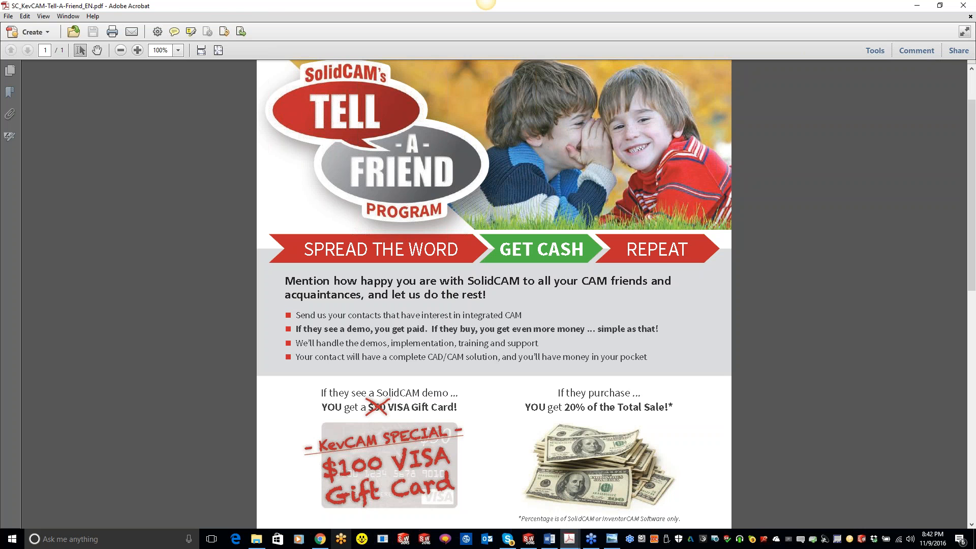
{"action": "left_click", "coordinate": [320, 538]}
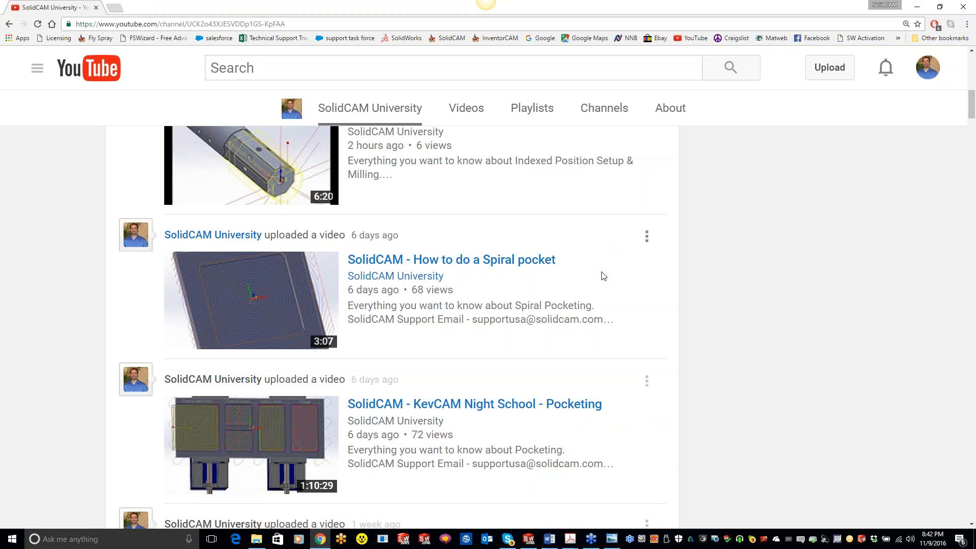
{"action": "scroll", "coordinate": [606, 316], "scroll_direction": "up", "scroll_amount": 2}
{"action": "scroll", "coordinate": [606, 320], "scroll_direction": "up", "scroll_amount": 3}
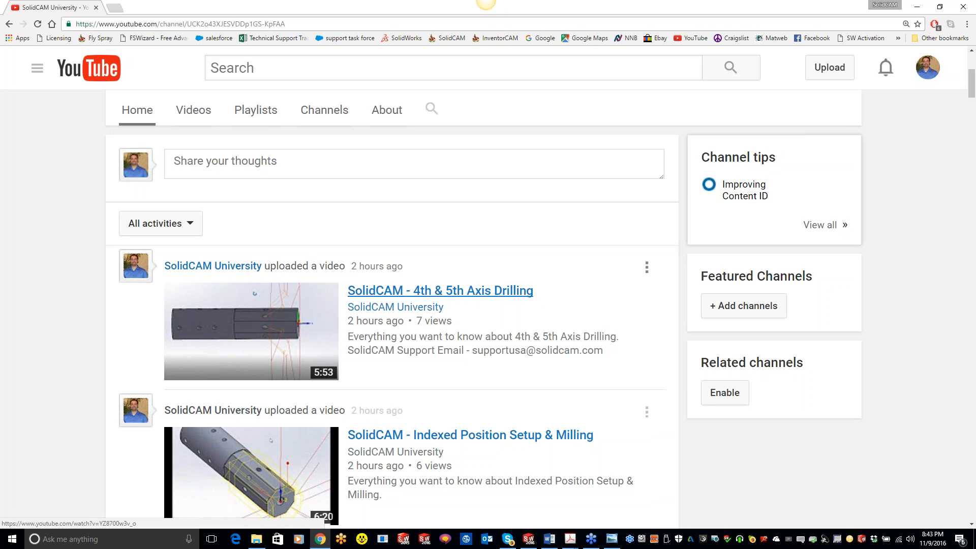
Browse the SolidCAM University uploads from the newest videos to those four months old and back to the Transformations class
{"action": "scroll", "coordinate": [515, 300], "scroll_direction": "down", "scroll_amount": 5}
{"action": "scroll", "coordinate": [514, 170], "scroll_direction": "down", "scroll_amount": 12}
{"action": "scroll", "coordinate": [515, 170], "scroll_direction": "down", "scroll_amount": 7}
{"action": "scroll", "coordinate": [514, 300], "scroll_direction": "down", "scroll_amount": 8}
{"action": "scroll", "coordinate": [515, 300], "scroll_direction": "down", "scroll_amount": 15}
{"action": "scroll", "coordinate": [559, 168], "scroll_direction": "down", "scroll_amount": 13}
{"action": "scroll", "coordinate": [560, 155], "scroll_direction": "down", "scroll_amount": 13}
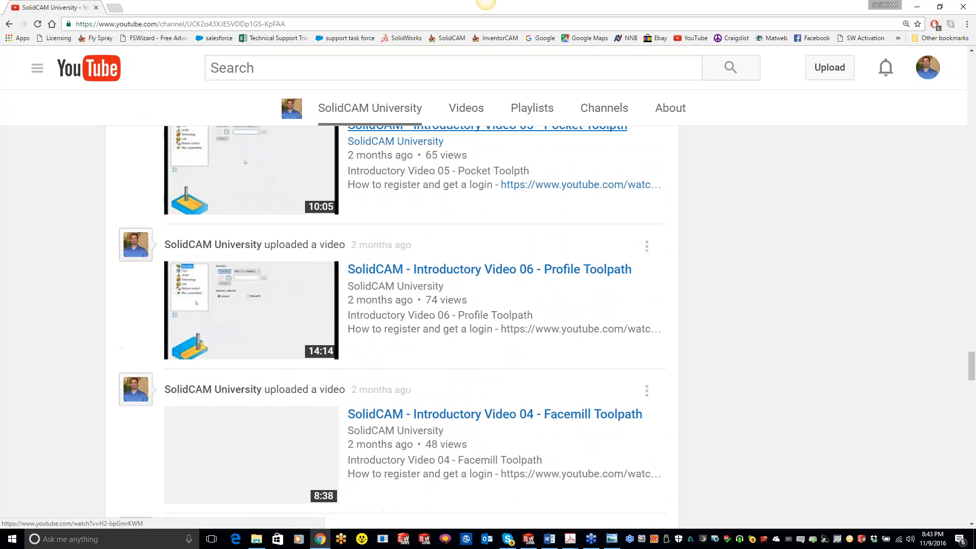
{"action": "scroll", "coordinate": [410, 326], "scroll_direction": "down", "scroll_amount": 11}
{"action": "scroll", "coordinate": [410, 325], "scroll_direction": "down", "scroll_amount": 12}
{"action": "scroll", "coordinate": [411, 326], "scroll_direction": "down", "scroll_amount": 13}
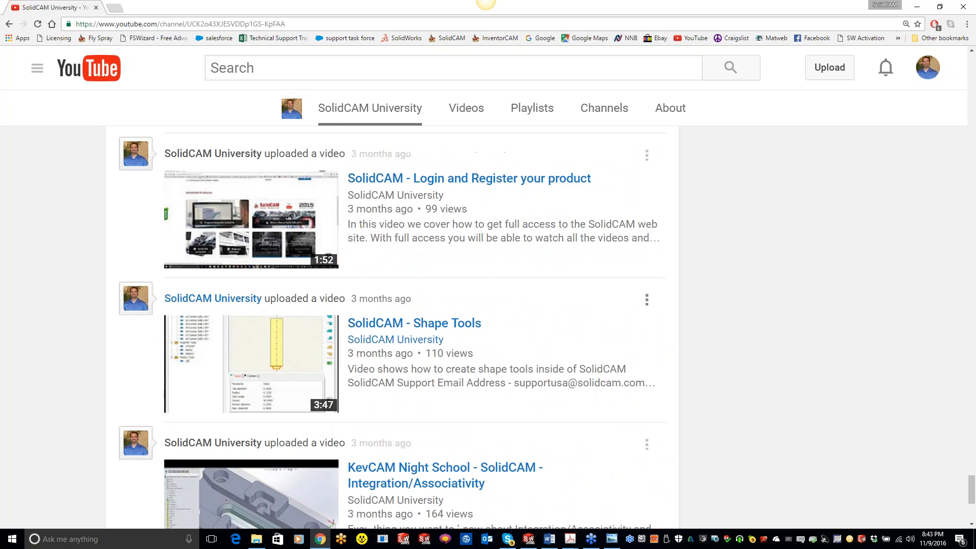
{"action": "scroll", "coordinate": [410, 325], "scroll_direction": "down", "scroll_amount": 11}
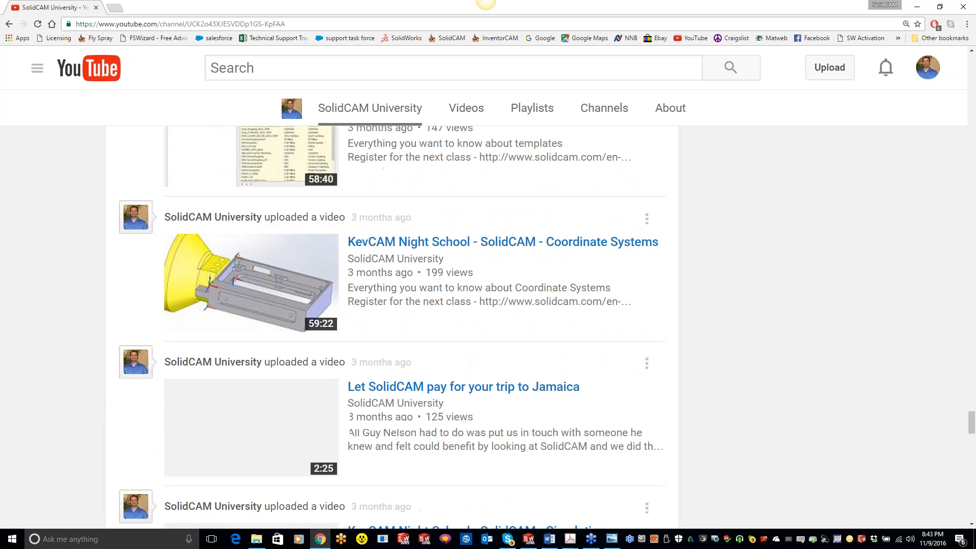
{"action": "scroll", "coordinate": [411, 325], "scroll_direction": "down", "scroll_amount": 12}
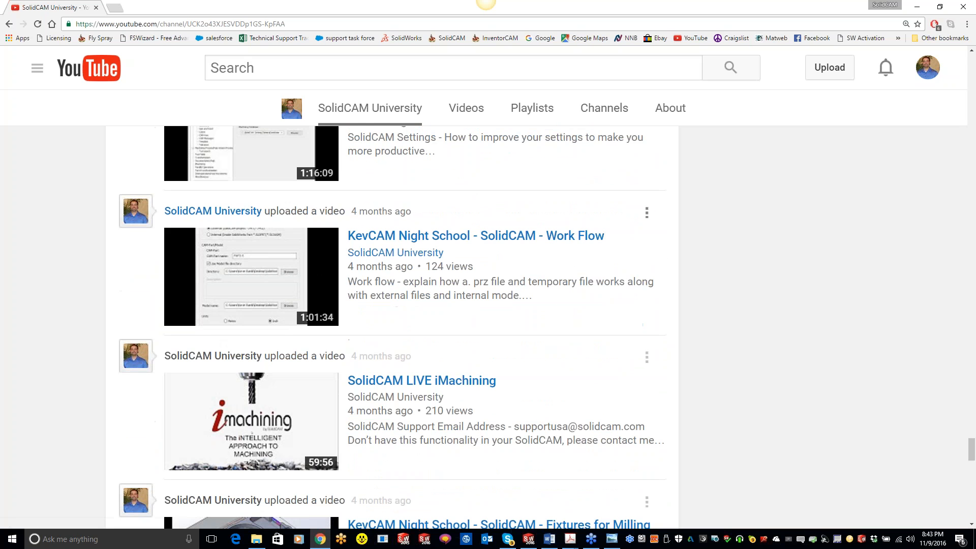
{"action": "scroll", "coordinate": [410, 325], "scroll_direction": "down", "scroll_amount": 8}
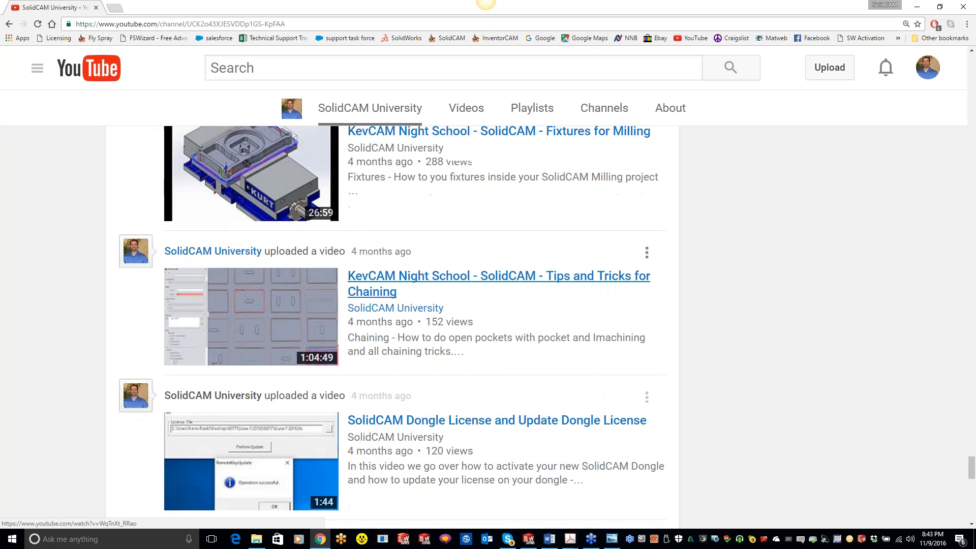
{"action": "scroll", "coordinate": [410, 325], "scroll_direction": "up", "scroll_amount": 8}
{"action": "scroll", "coordinate": [481, 260], "scroll_direction": "up", "scroll_amount": 20}
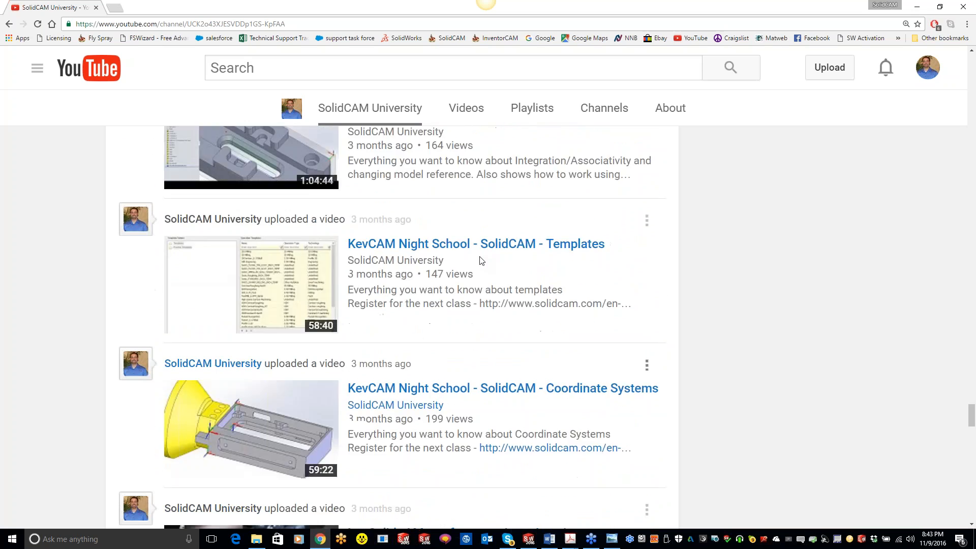
{"action": "scroll", "coordinate": [481, 261], "scroll_direction": "up", "scroll_amount": 20}
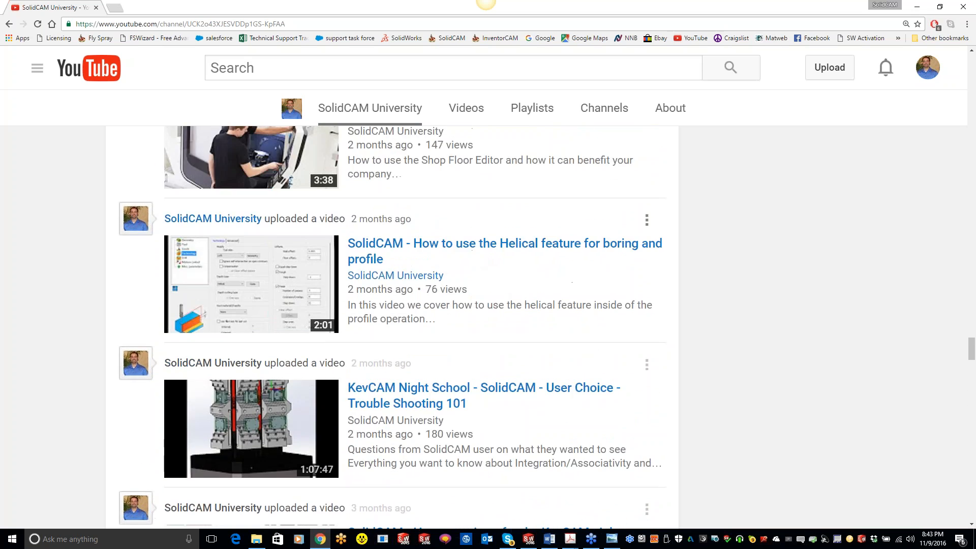
{"action": "scroll", "coordinate": [473, 251], "scroll_direction": "up", "scroll_amount": 20}
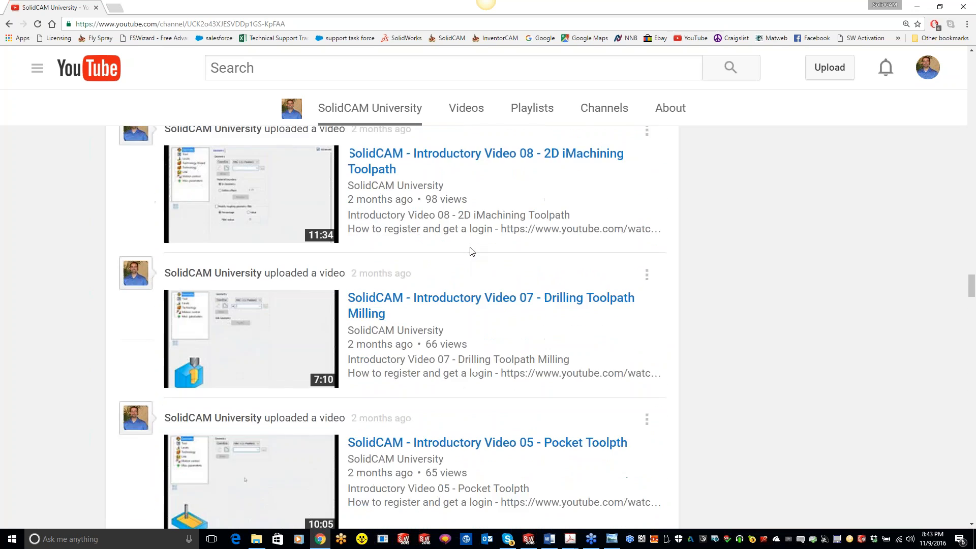
{"action": "scroll", "coordinate": [414, 325], "scroll_direction": "up", "scroll_amount": 15}
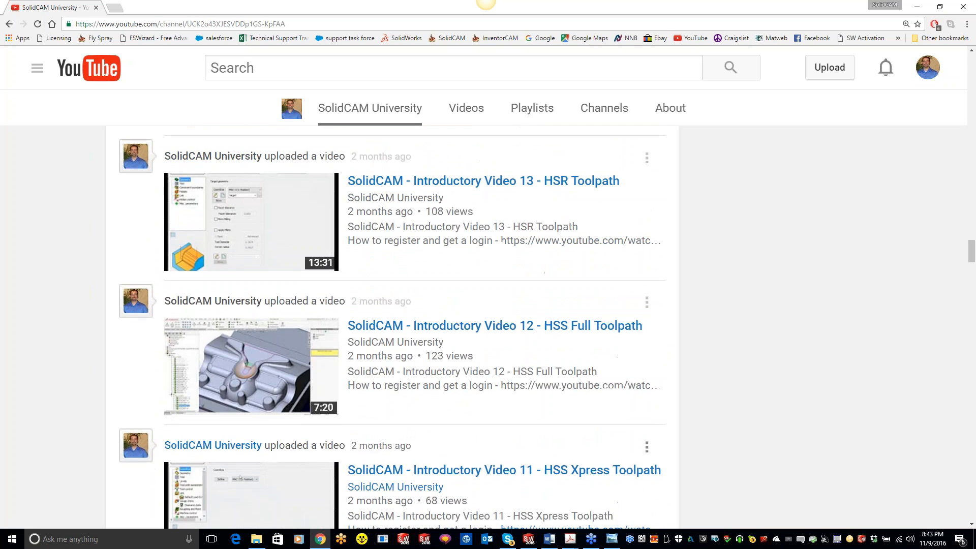
{"action": "scroll", "coordinate": [464, 257], "scroll_direction": "up", "scroll_amount": 20}
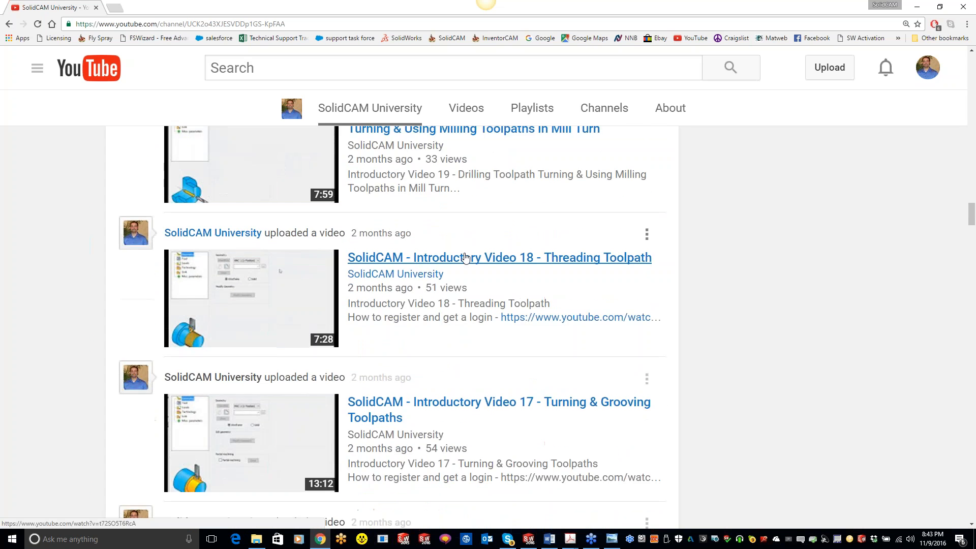
{"action": "scroll", "coordinate": [414, 325], "scroll_direction": "up", "scroll_amount": 5}
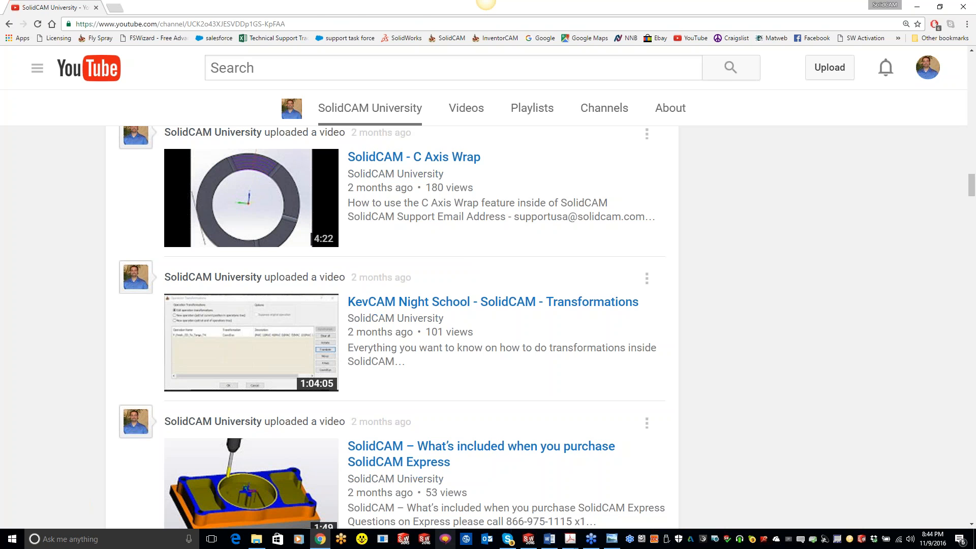
Switch to SOLIDWORKS, close the Drilling Operation dialog without saving, and list the milling operation types that can be added after D_drill9_1
{"action": "left_click", "coordinate": [528, 538]}
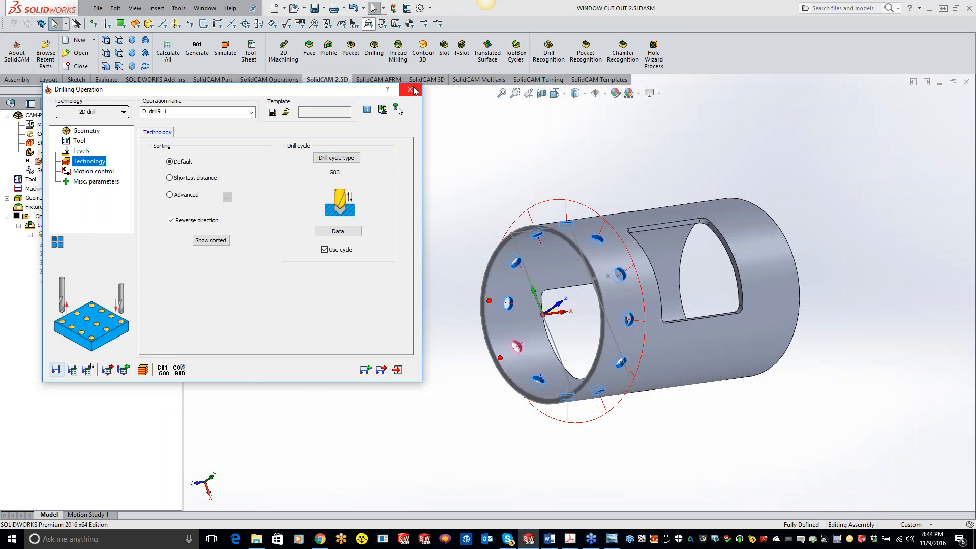
{"action": "left_click", "coordinate": [410, 89]}
{"action": "right_click", "coordinate": [100, 283]}
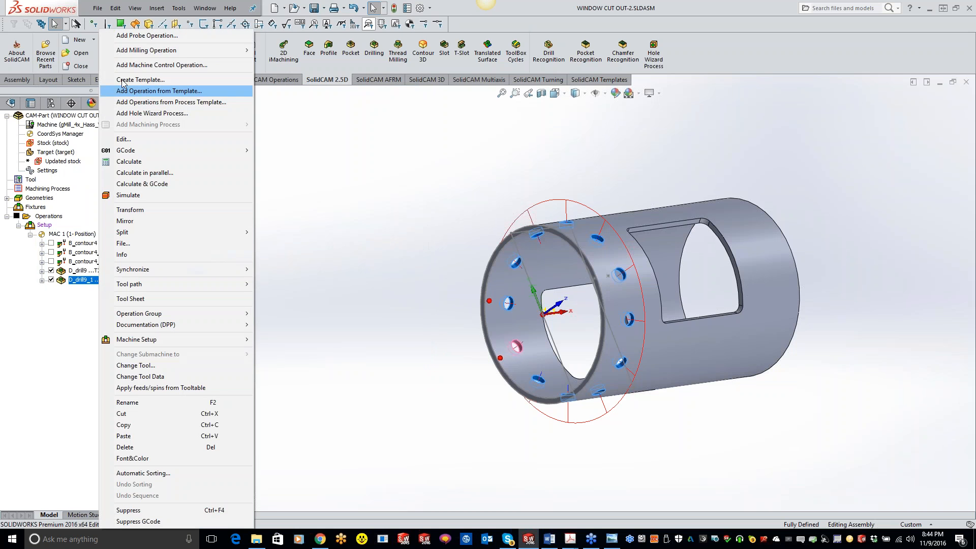
{"action": "mouse_move", "coordinate": [239, 49]}
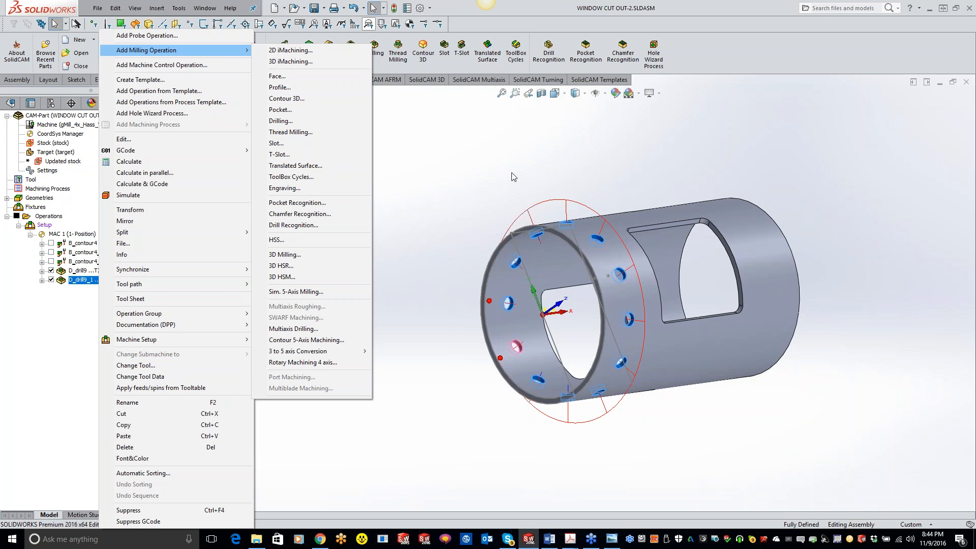
Return to the YouTube channel in Chrome and look through the introductory and KevCAM Night School videos up to the channel header
{"action": "left_click", "coordinate": [321, 539]}
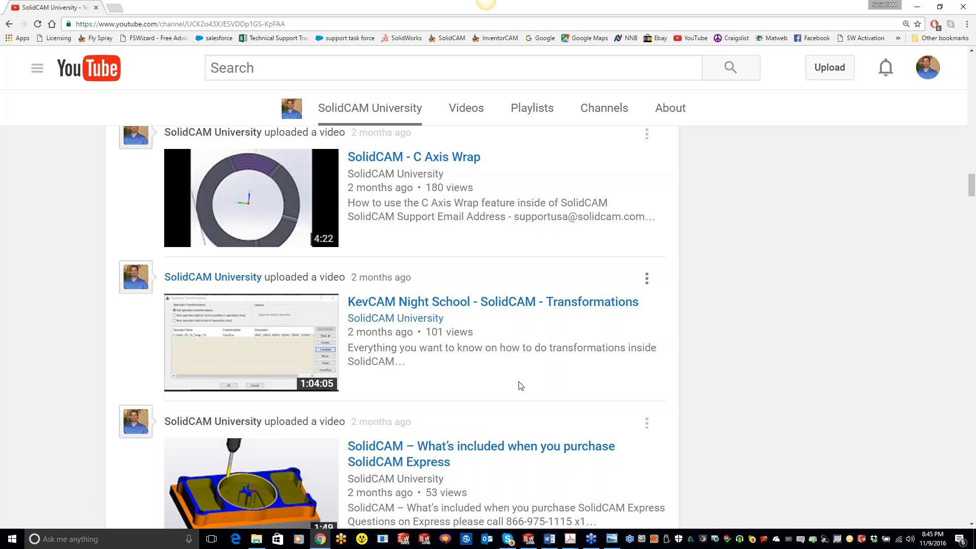
{"action": "scroll", "coordinate": [523, 385], "scroll_direction": "down", "scroll_amount": 10}
{"action": "scroll", "coordinate": [514, 381], "scroll_direction": "down", "scroll_amount": 10}
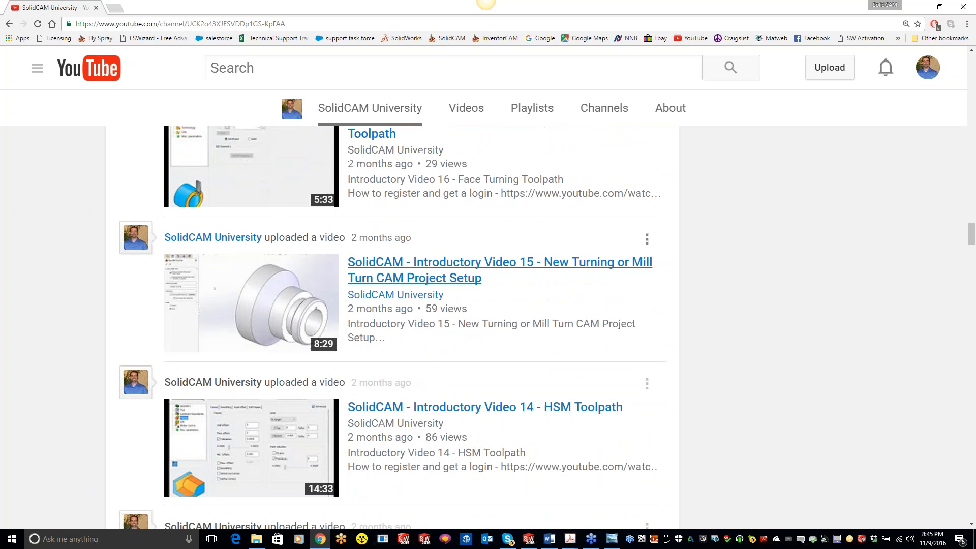
{"action": "scroll", "coordinate": [513, 380], "scroll_direction": "up", "scroll_amount": 2}
{"action": "scroll", "coordinate": [513, 380], "scroll_direction": "down", "scroll_amount": 14}
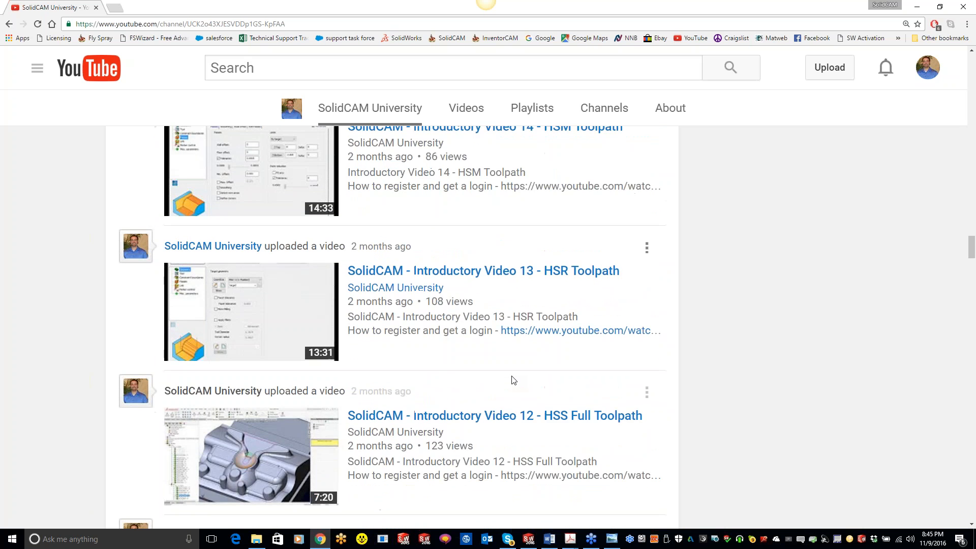
{"action": "scroll", "coordinate": [520, 331], "scroll_direction": "down", "scroll_amount": 19}
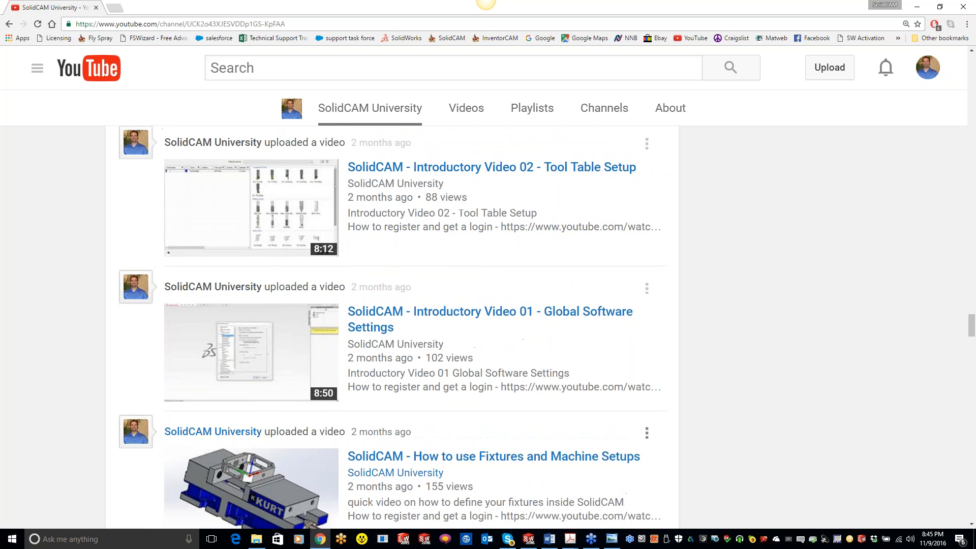
{"action": "scroll", "coordinate": [478, 357], "scroll_direction": "up", "scroll_amount": 8}
{"action": "scroll", "coordinate": [476, 366], "scroll_direction": "down", "scroll_amount": 7}
{"action": "scroll", "coordinate": [476, 355], "scroll_direction": "down", "scroll_amount": 6}
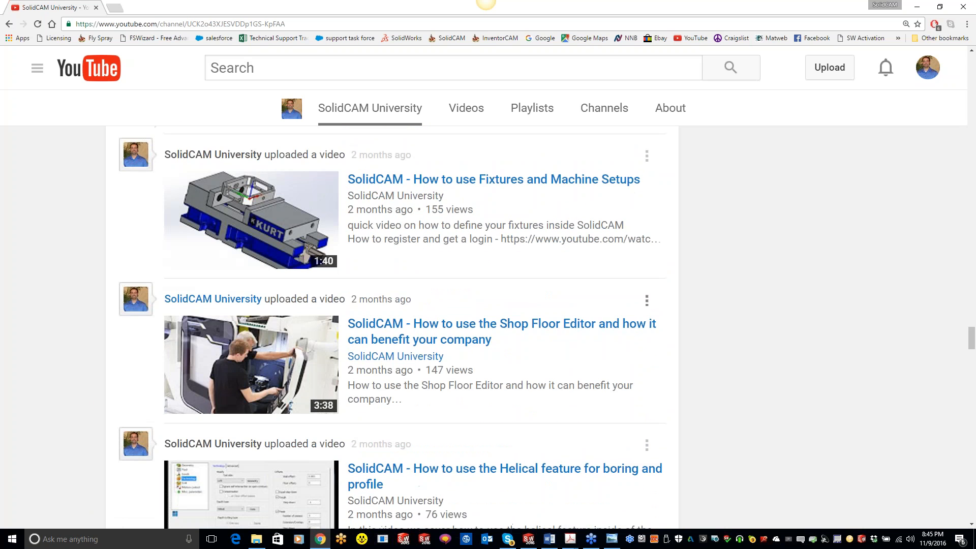
{"action": "scroll", "coordinate": [529, 240], "scroll_direction": "down", "scroll_amount": 6}
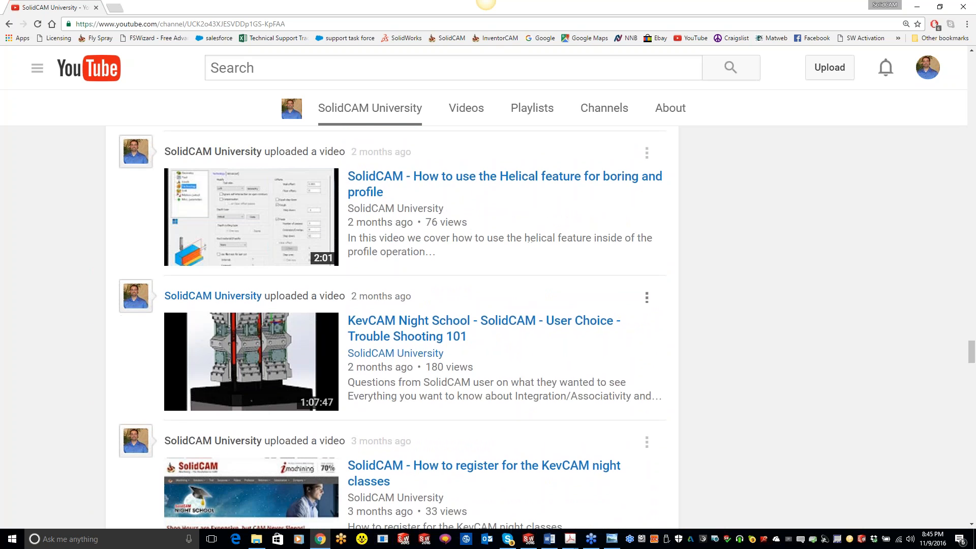
{"action": "scroll", "coordinate": [529, 239], "scroll_direction": "down", "scroll_amount": 9}
{"action": "scroll", "coordinate": [414, 305], "scroll_direction": "down", "scroll_amount": 9}
{"action": "scroll", "coordinate": [437, 378], "scroll_direction": "down", "scroll_amount": 8}
{"action": "scroll", "coordinate": [443, 379], "scroll_direction": "up", "scroll_amount": 20}
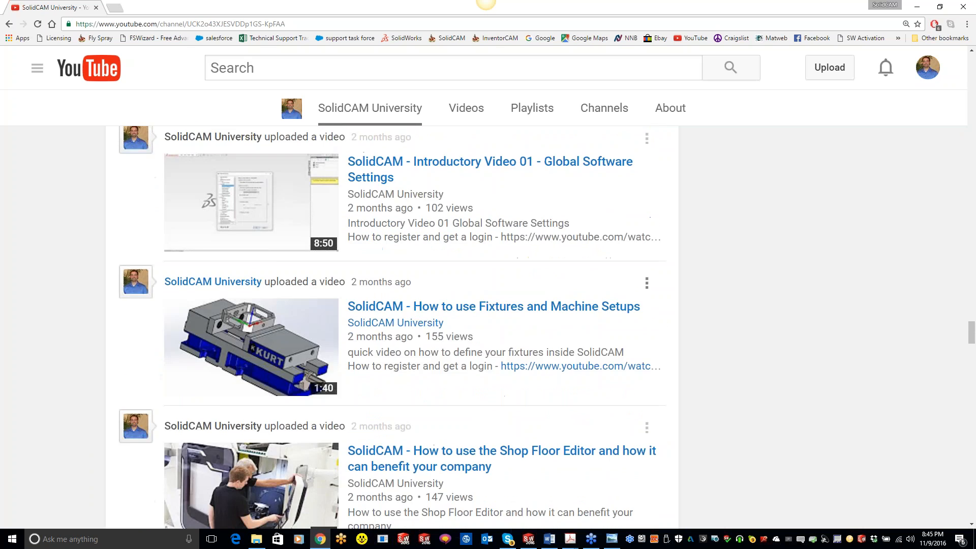
{"action": "scroll", "coordinate": [427, 328], "scroll_direction": "up", "scroll_amount": 20}
{"action": "scroll", "coordinate": [428, 328], "scroll_direction": "up", "scroll_amount": 20}
{"action": "scroll", "coordinate": [414, 273], "scroll_direction": "up", "scroll_amount": 20}
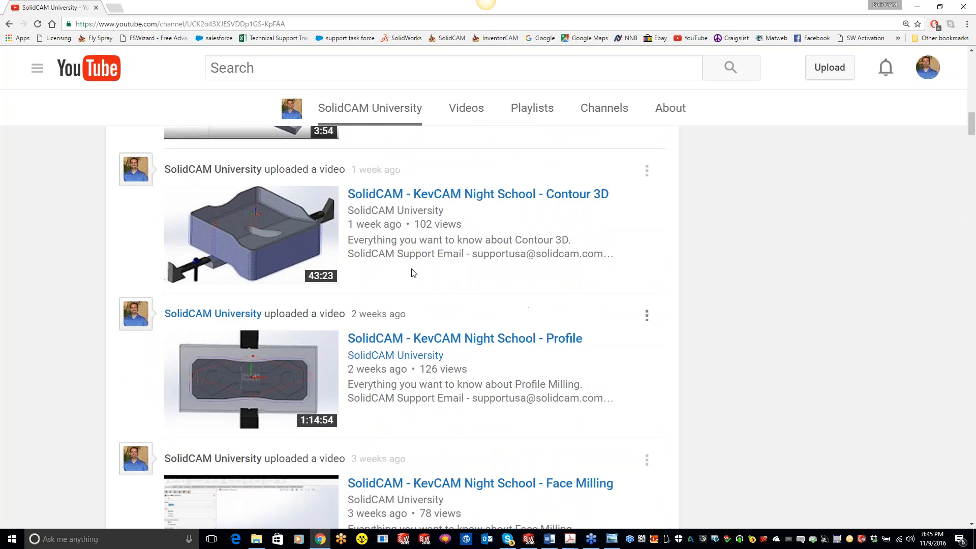
{"action": "scroll", "coordinate": [413, 273], "scroll_direction": "up", "scroll_amount": 20}
{"action": "scroll", "coordinate": [411, 290], "scroll_direction": "up", "scroll_amount": 3}
{"action": "scroll", "coordinate": [442, 315], "scroll_direction": "down", "scroll_amount": 3}
{"action": "scroll", "coordinate": [437, 305], "scroll_direction": "up", "scroll_amount": 3}
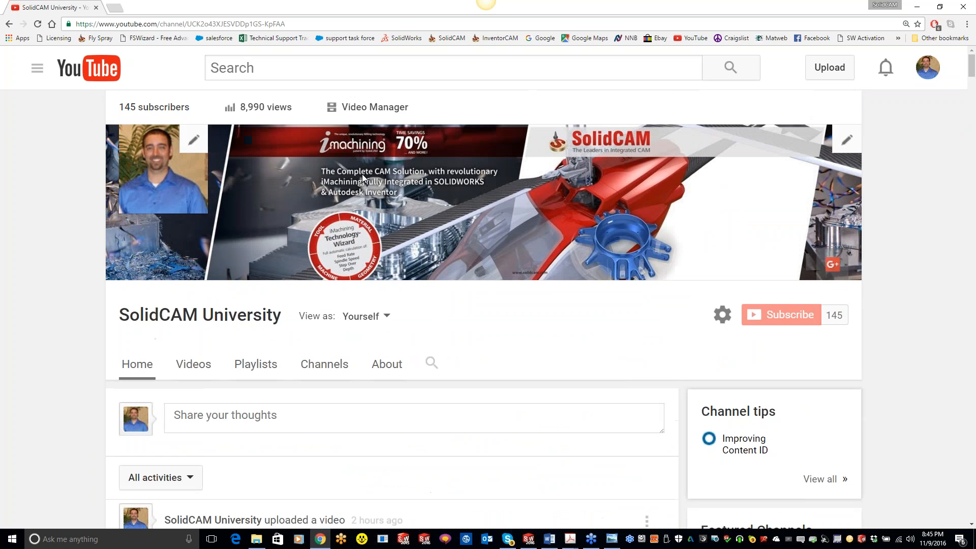
Search within the SolidCAM University channel for "shape tool" and review the matching videos
{"action": "left_click", "coordinate": [279, 74]}
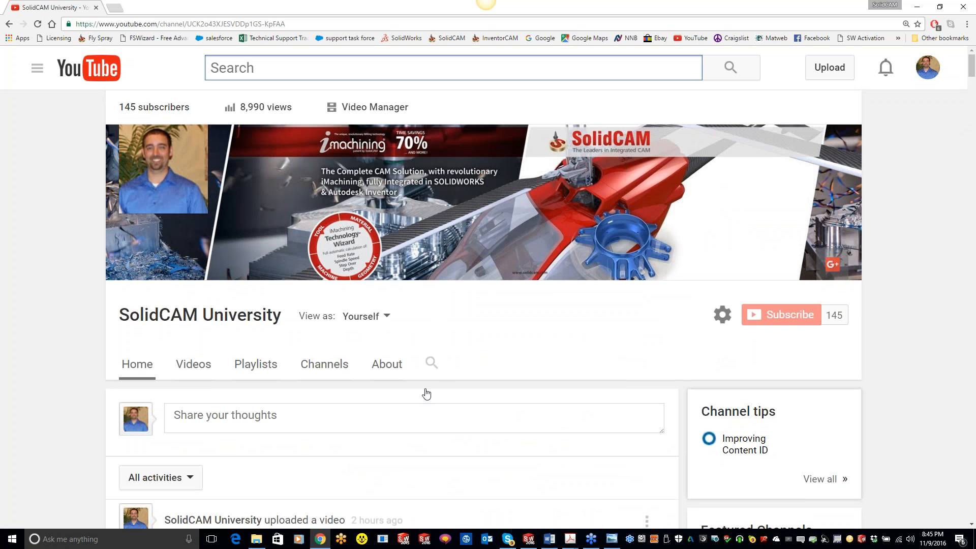
{"action": "left_click", "coordinate": [431, 363]}
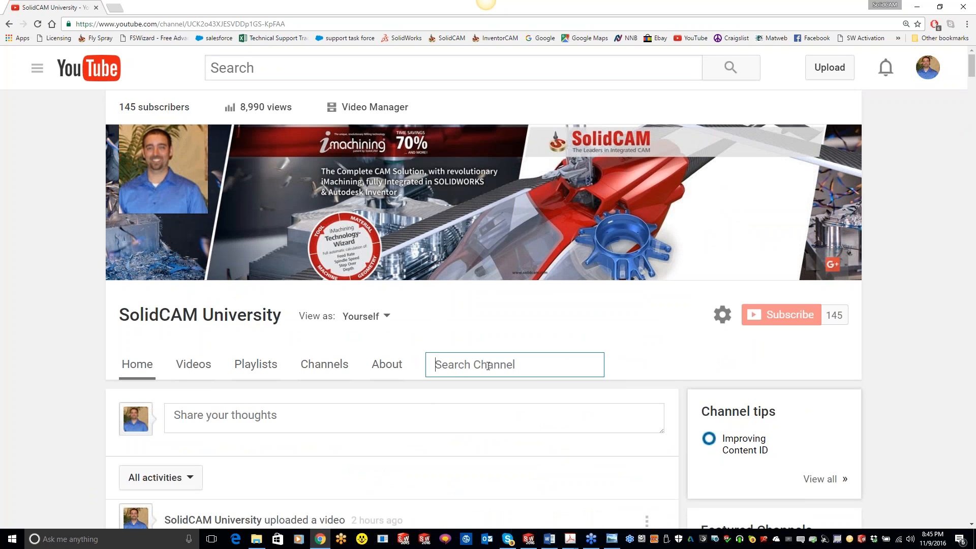
{"action": "type", "text": "shape tool"}
{"action": "key", "text": "Return"}
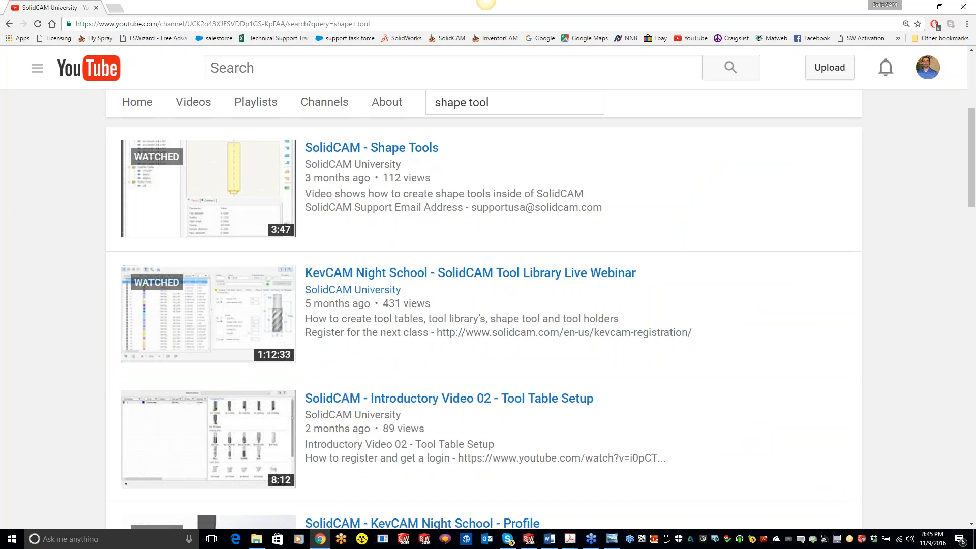
{"action": "left_click", "coordinate": [353, 150]}
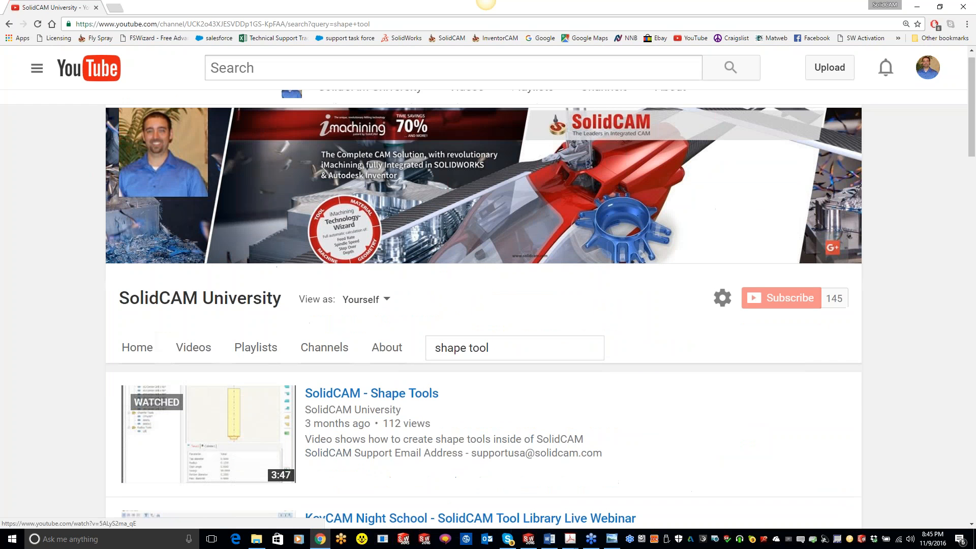
{"action": "mouse_move", "coordinate": [157, 144]}
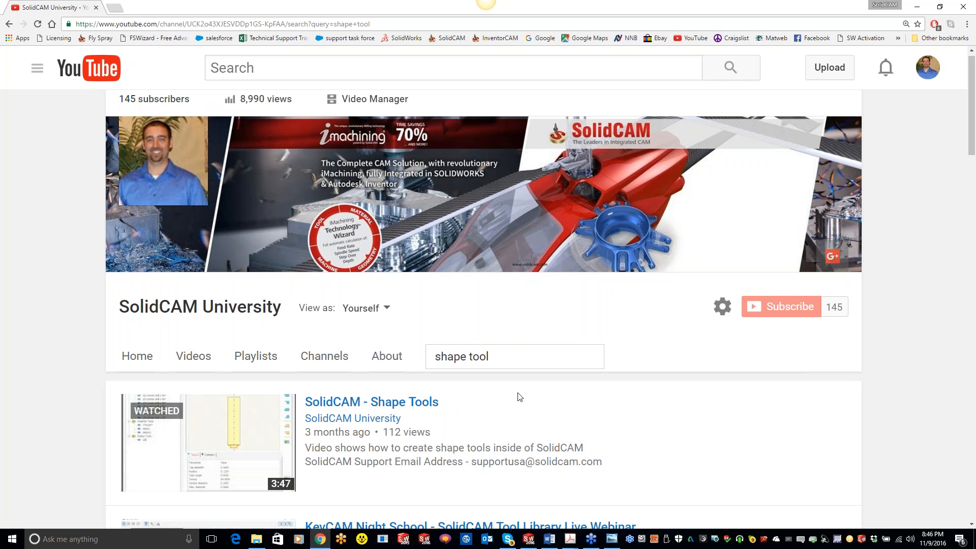
Clear the "shape tool" term from the channel search
{"action": "left_click", "coordinate": [520, 363]}
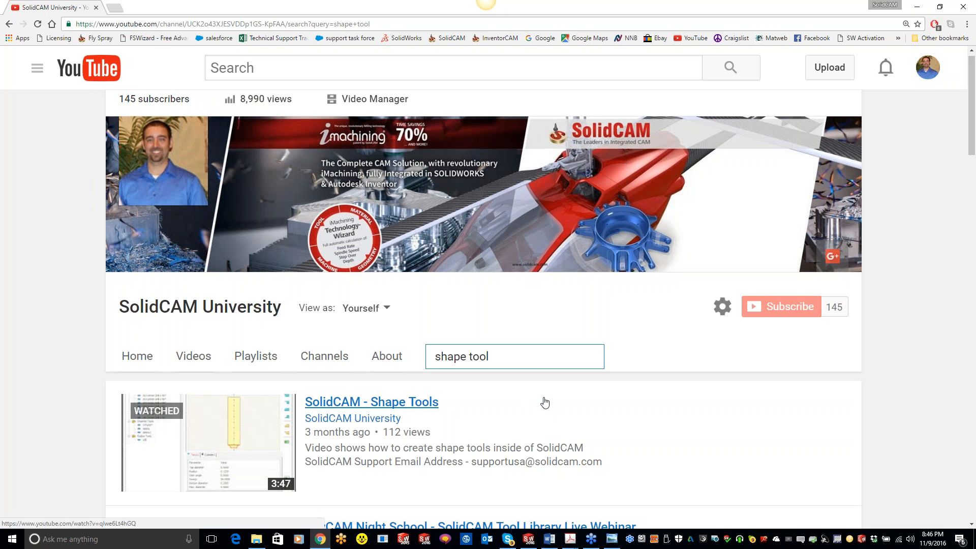
{"action": "key", "text": "BackSpace"}
{"action": "key", "text": "BackSpace"}
{"action": "key", "text": "BackSpace"}
{"action": "key", "text": "BackSpace"}
{"action": "key", "text": "BackSpace"}
{"action": "key", "text": "BackSpace"}
{"action": "key", "text": "BackSpace"}
{"action": "key", "text": "BackSpace"}
{"action": "key", "text": "BackSpace"}
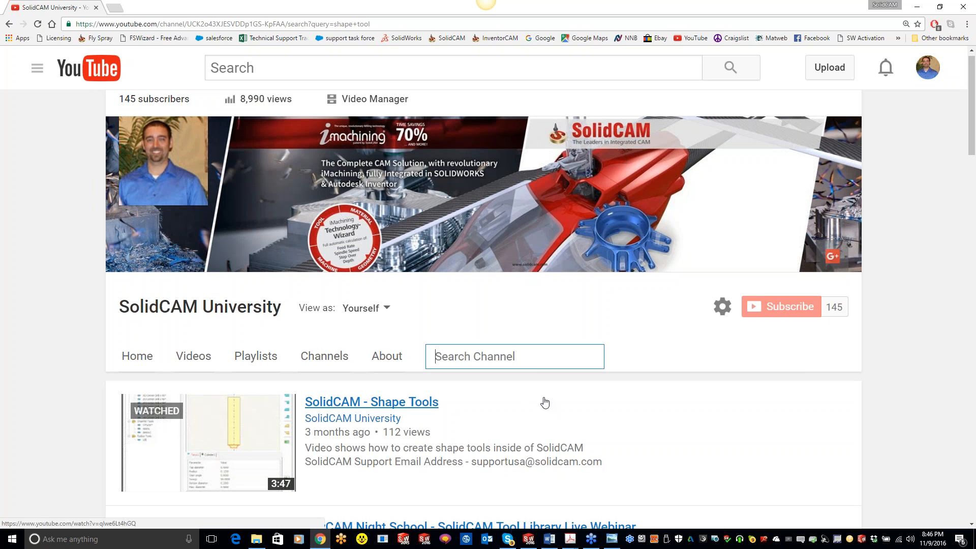